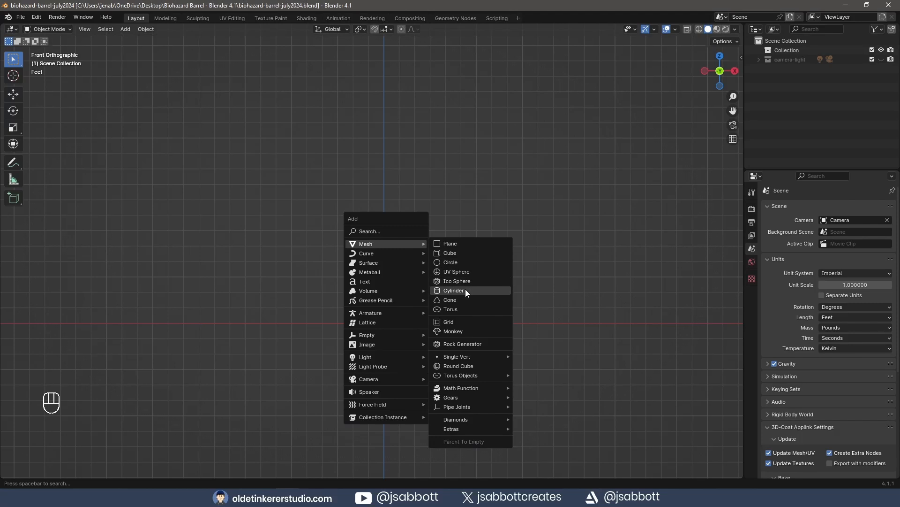
Add a cylinder mesh to the scene and rename it barrel.
click(466, 289)
drag(782, 68, 785, 51)
double_click(789, 59)
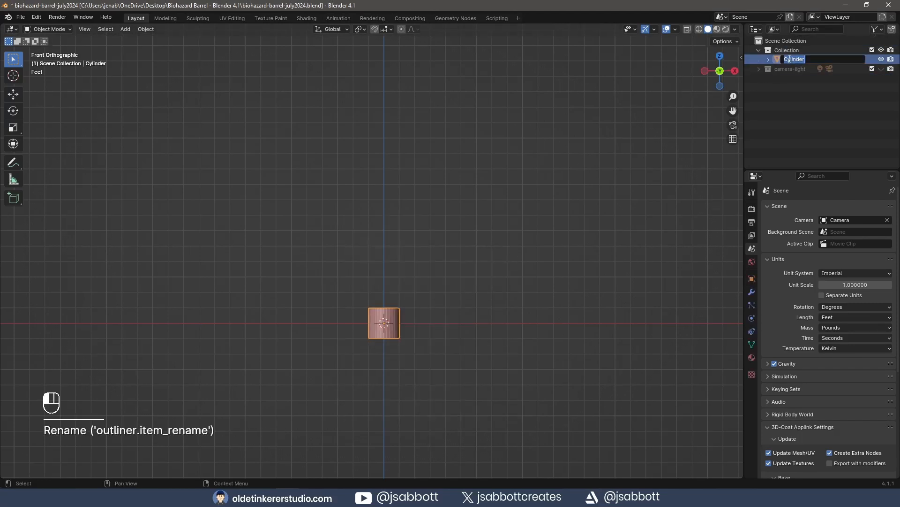
text(barrel)
key(Return)
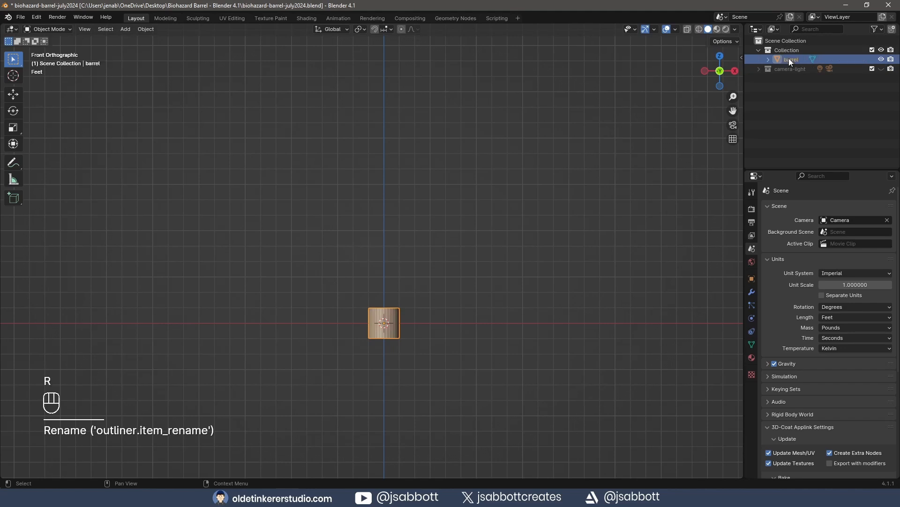
Raise the barrel along Z until its base sits on the ground line, and set its origin to the 3D cursor.
click(394, 317)
key(g)
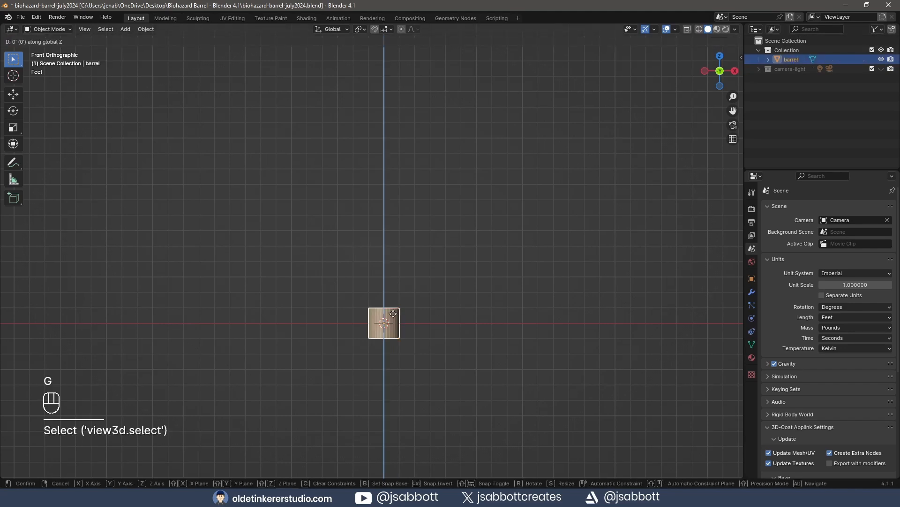
click(393, 313)
right_click(393, 313)
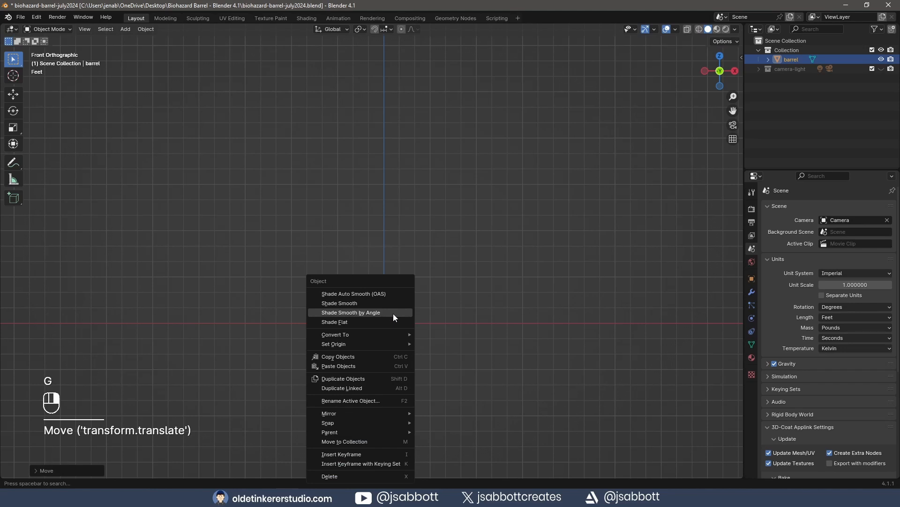
mouse_move(389, 343)
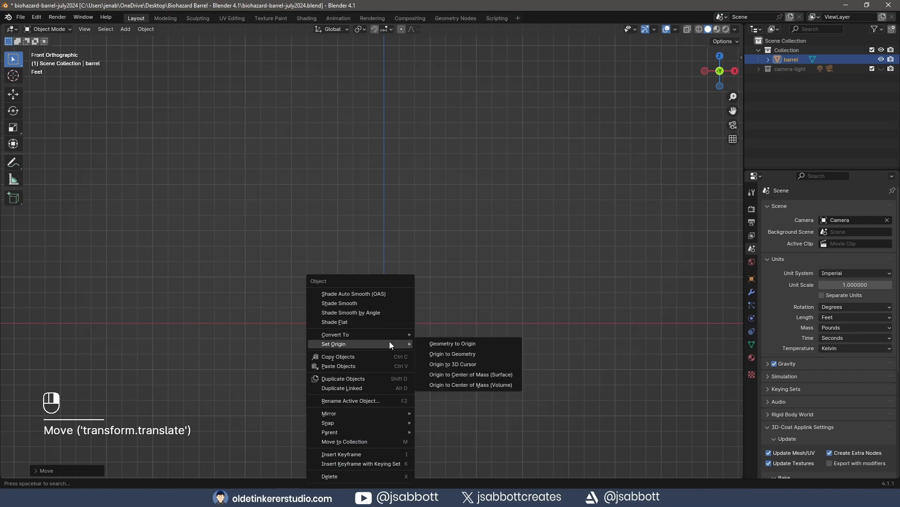
click(460, 364)
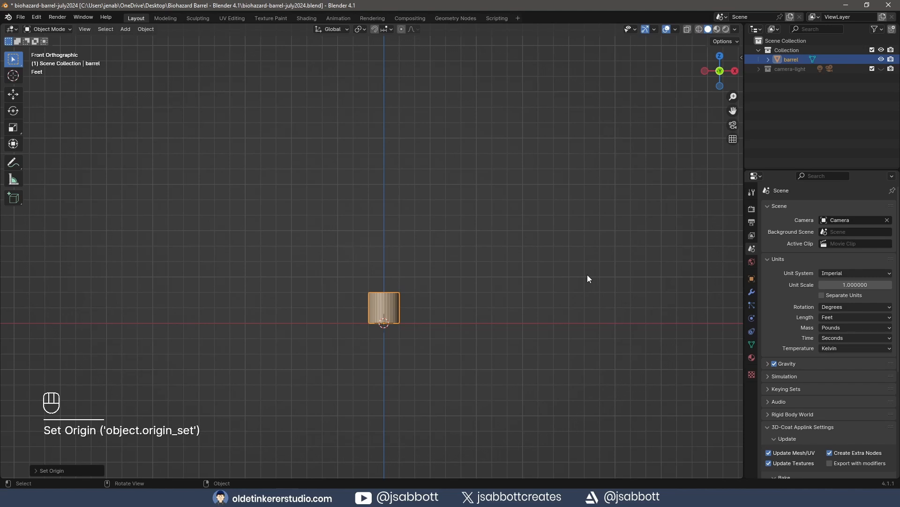
Set the barrel's dimensions to 34" in Z and 23" in both X and Y.
key(n)
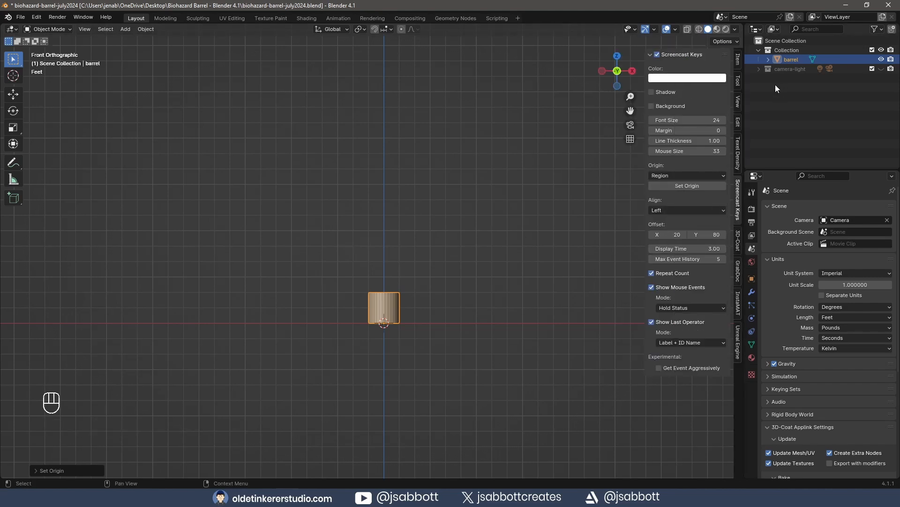
click(738, 60)
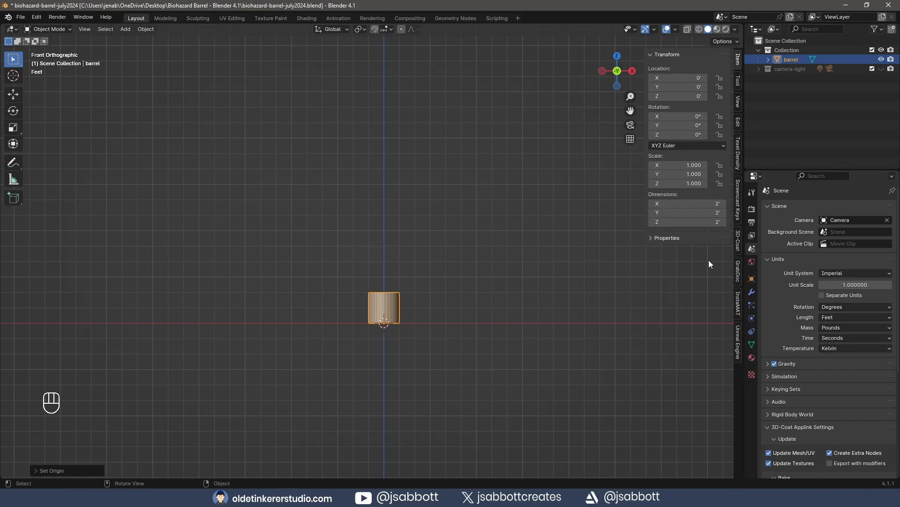
click(694, 222)
text(34")
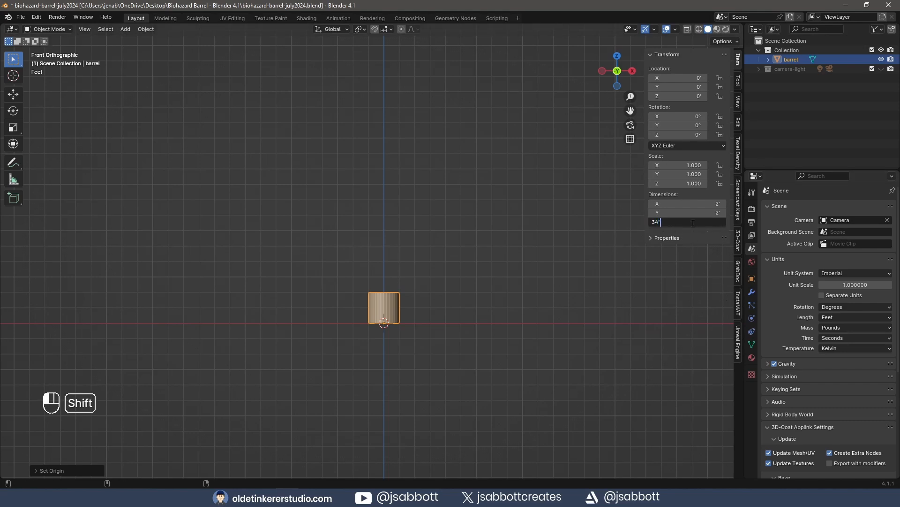
key(Return)
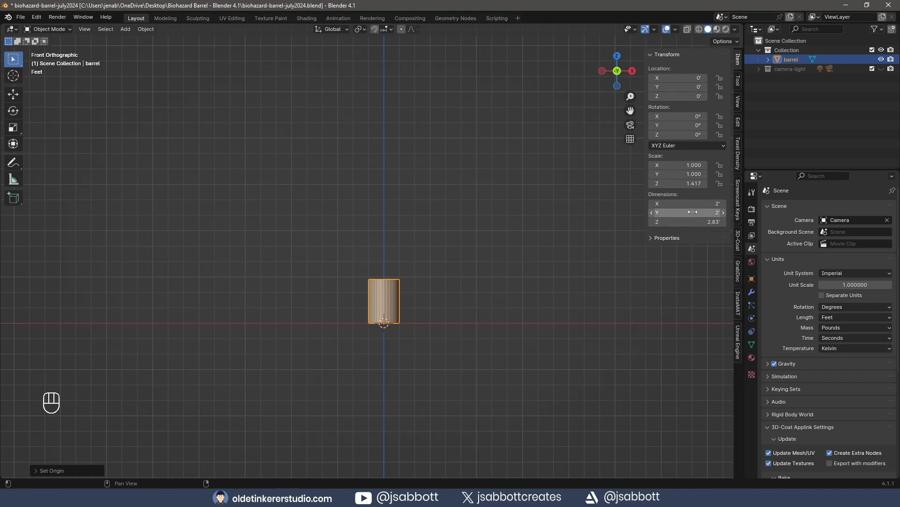
drag(682, 205, 682, 213)
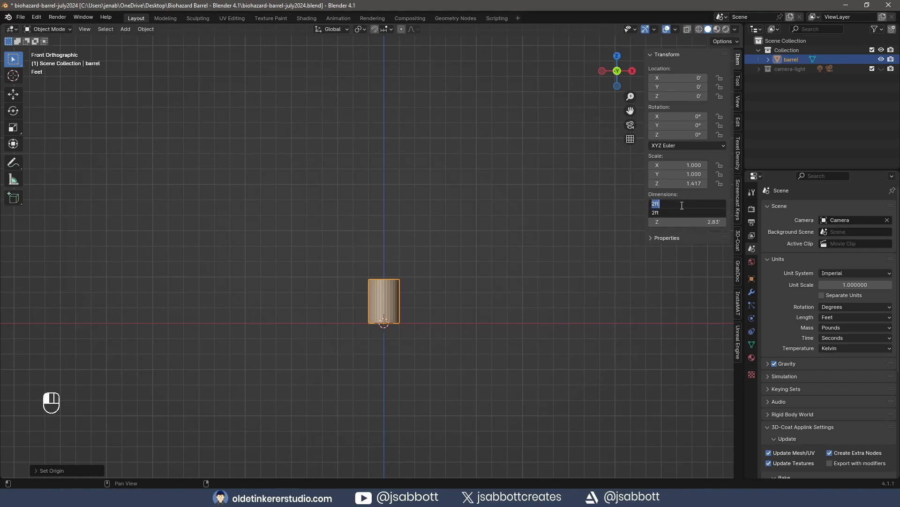
text(23")
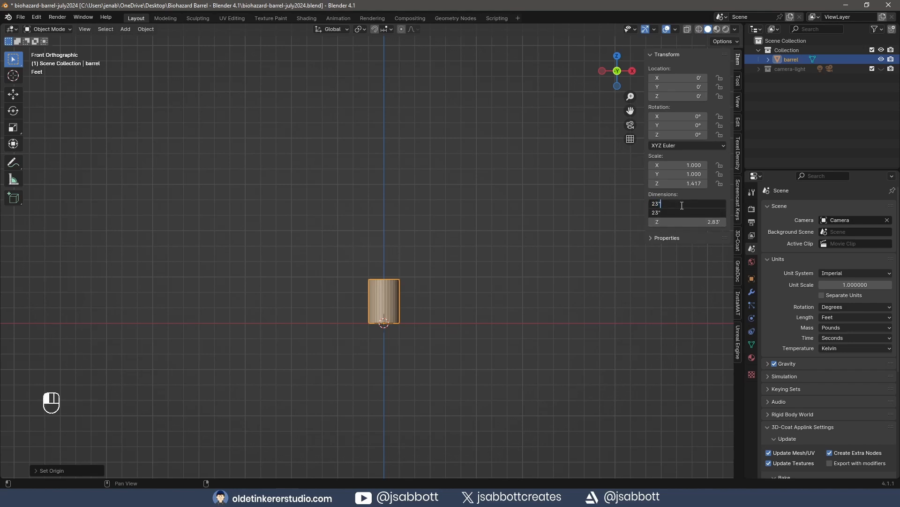
key(Return)
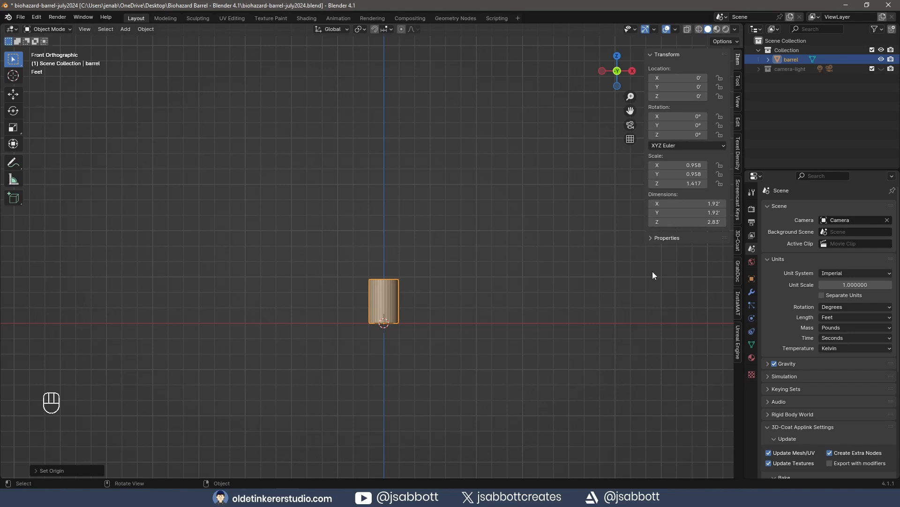
key(n)
Cut four evenly spaced horizontal edge loops around the barrel in Edit Mode.
scroll(525, 193, up, 4)
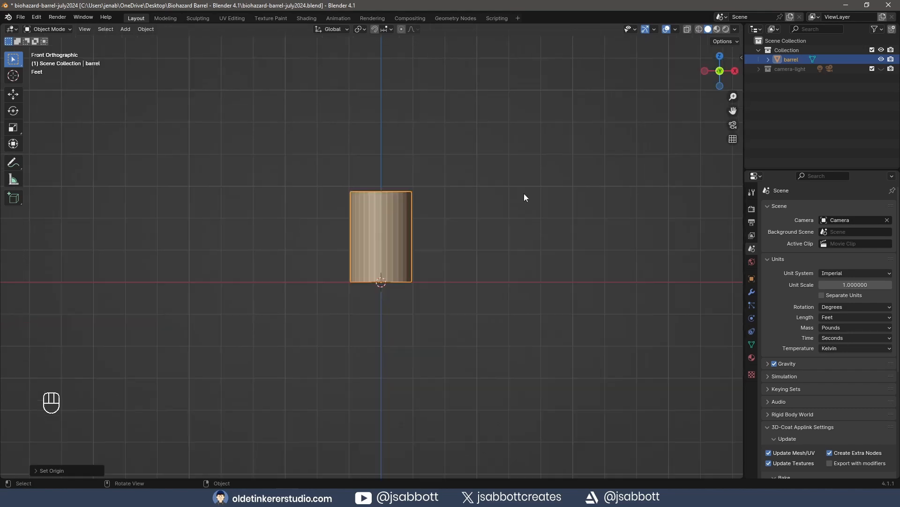
key(Tab)
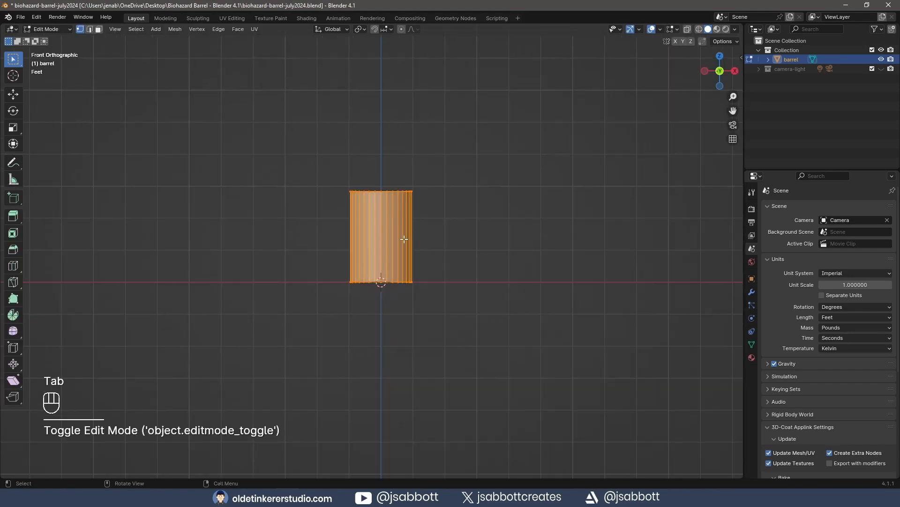
key(ctrl+r)
scroll(404, 239, up, 3)
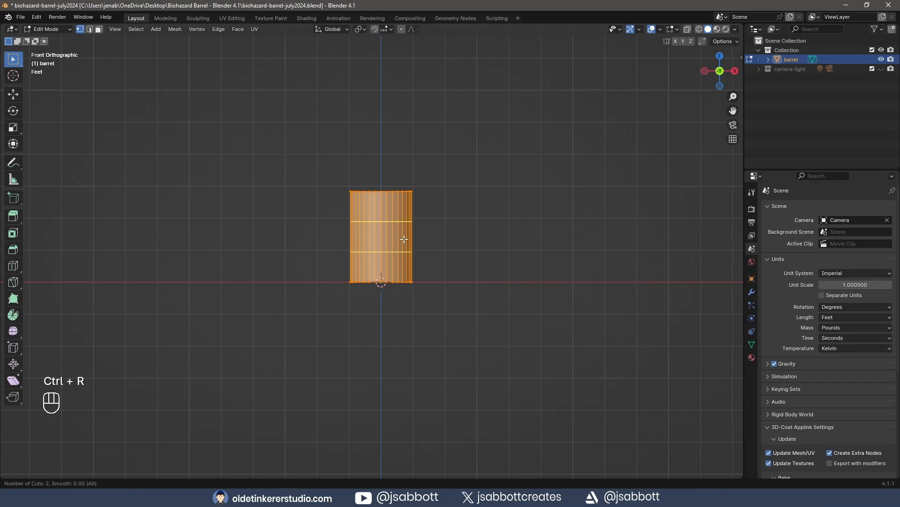
click(404, 239)
click(404, 239)
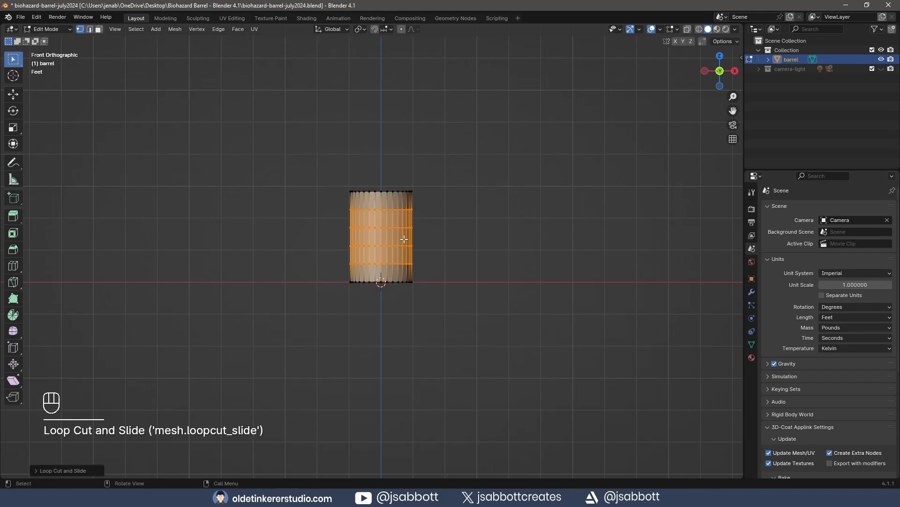
Scale the uppermost and lowermost inner edge loops along Z so they lie close to the barrel's two ends.
key(2)
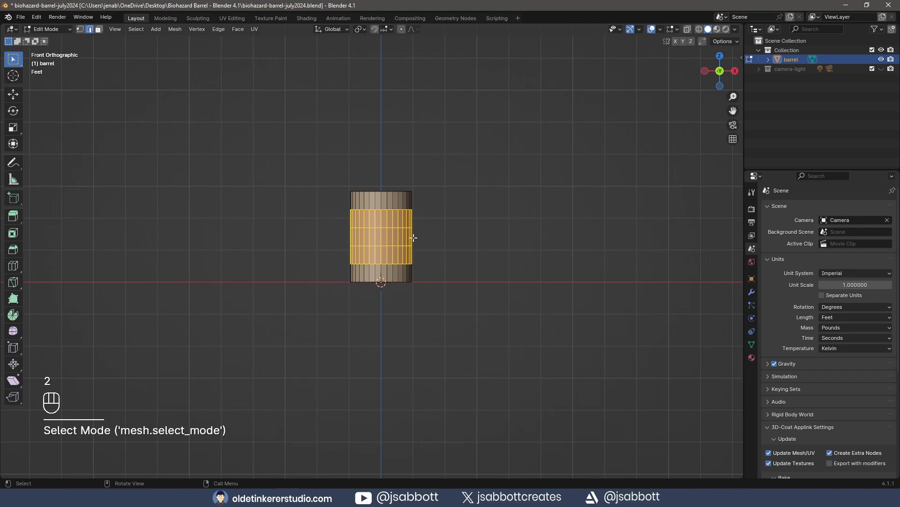
click(458, 229)
scroll(458, 229, up, 3)
alt+click(414, 179)
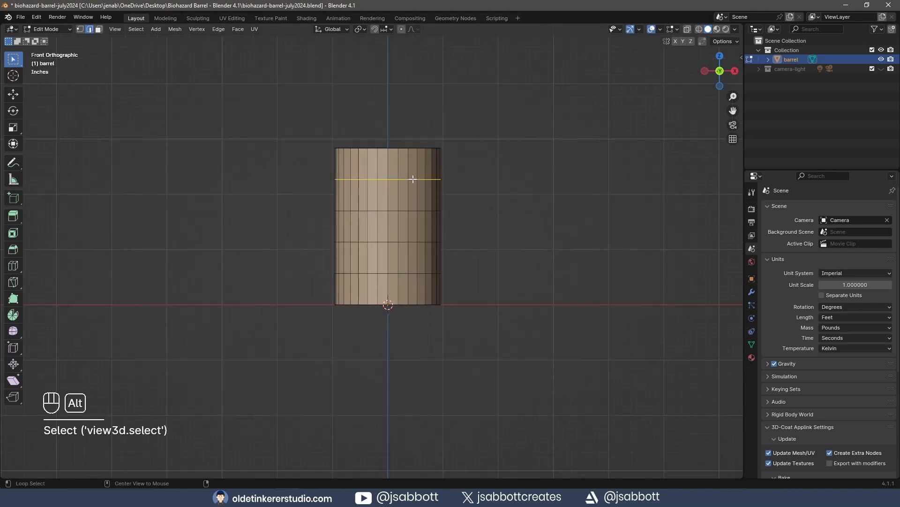
alt+shift+click(403, 273)
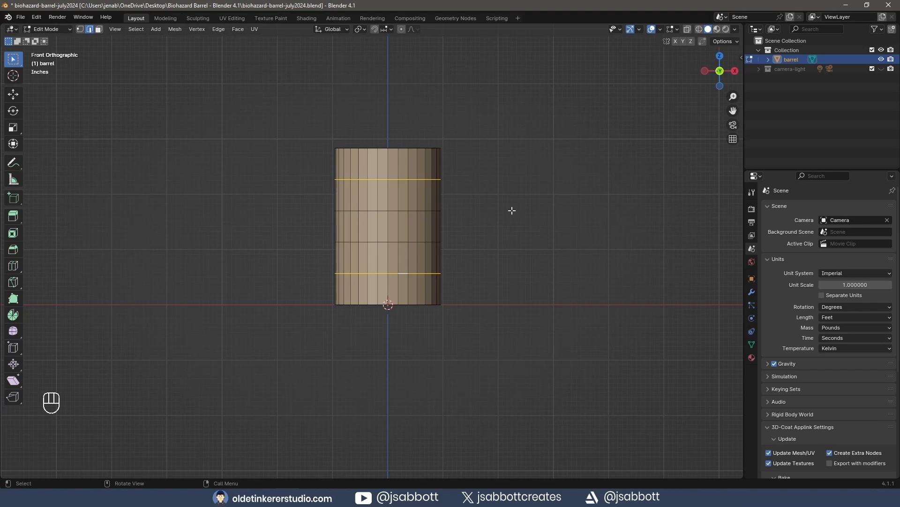
key(s)
key(z)
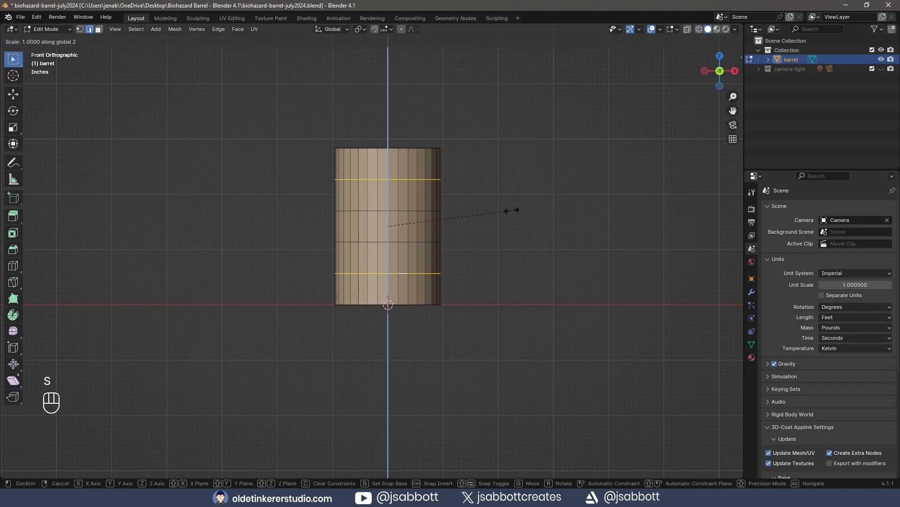
click(572, 174)
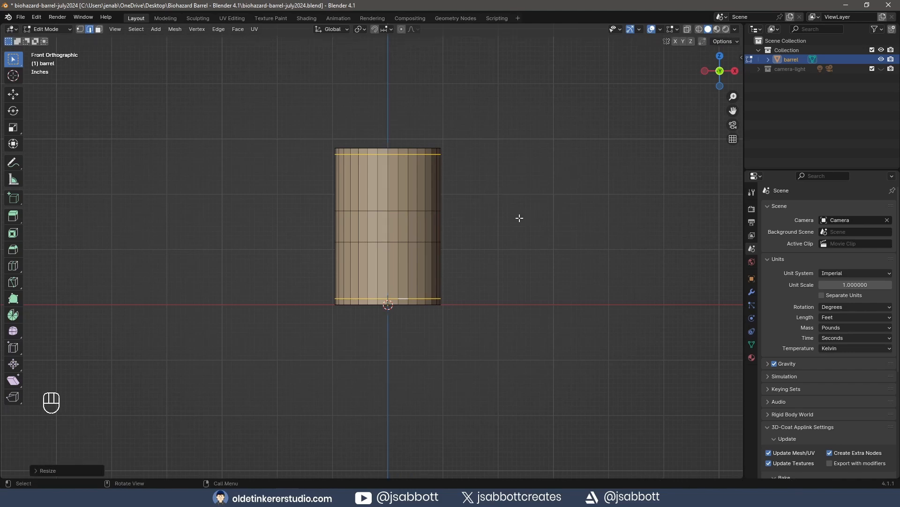
Spread the two middle edge loops along Z by a factor of about 1.9, and bevel them into narrow bands.
alt+click(402, 210)
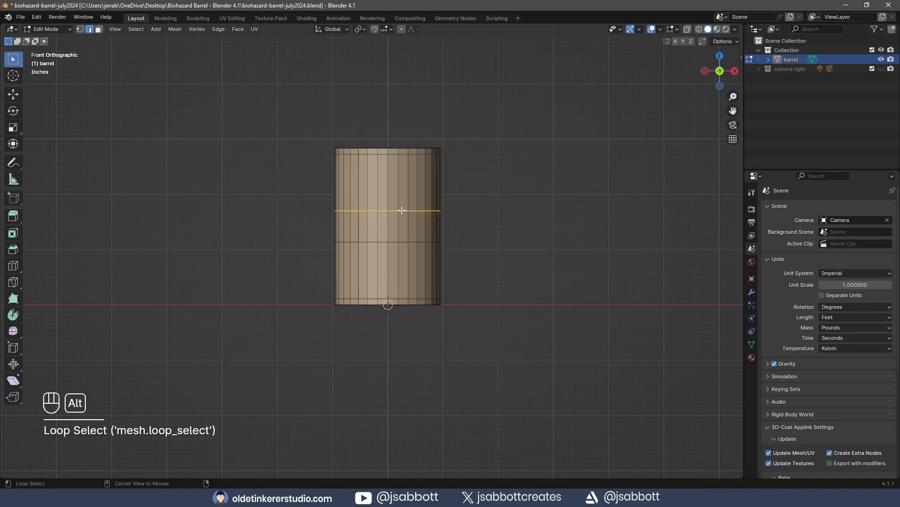
alt+shift+click(402, 242)
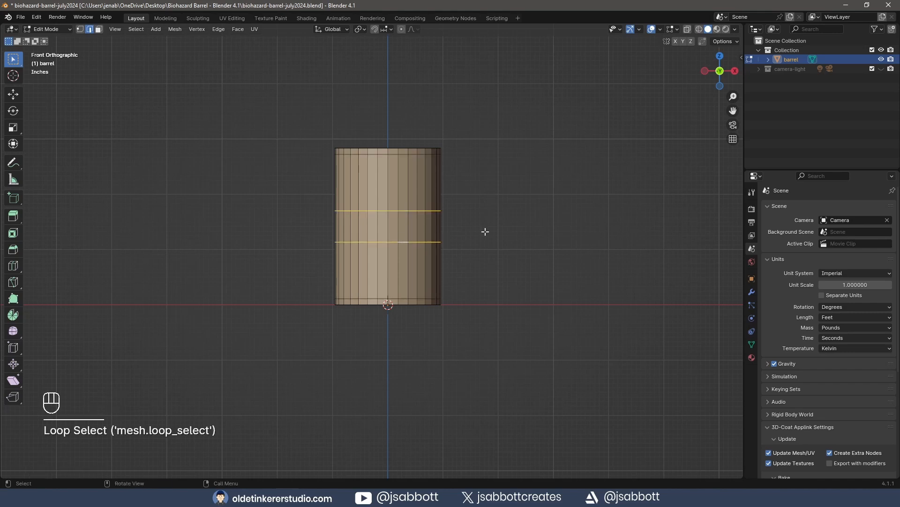
key(s)
key(z)
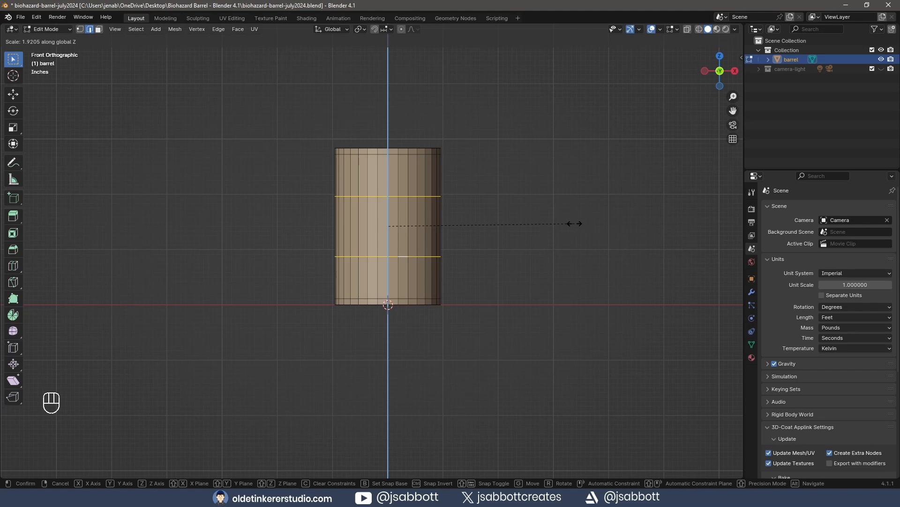
click(569, 223)
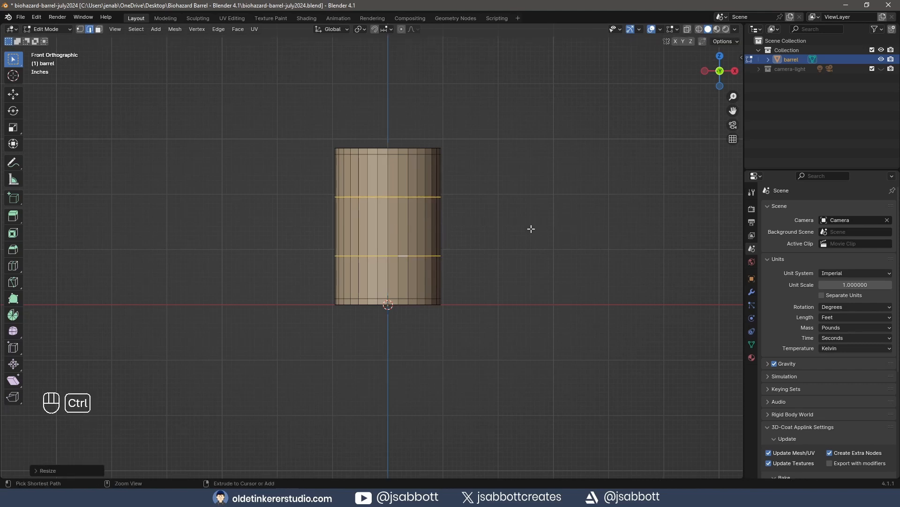
key(ctrl+b)
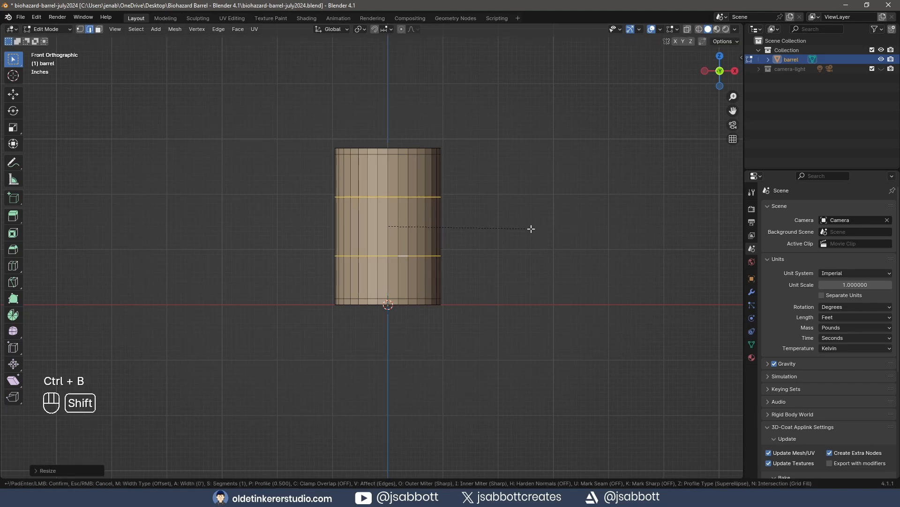
click(558, 232)
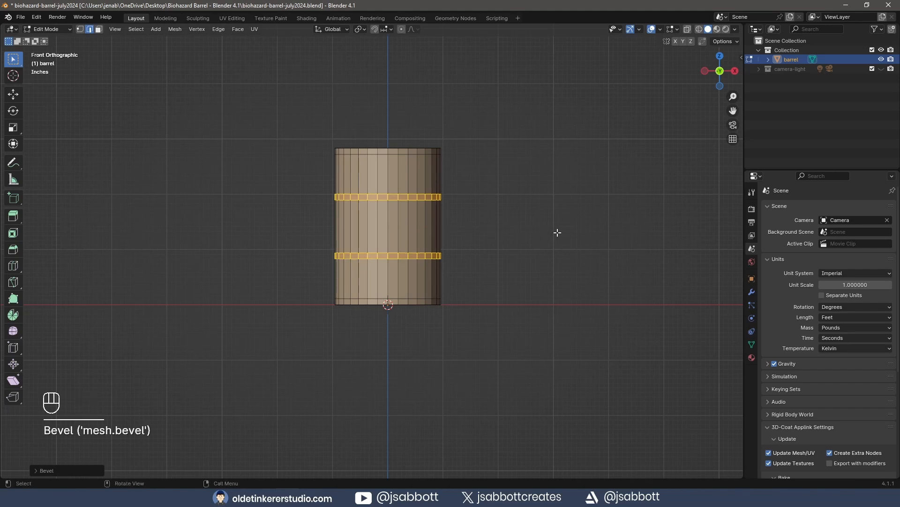
Select the face rings at both ends together with the two middle bands, and extrude them along normals by about 0.015 ft.
key(3)
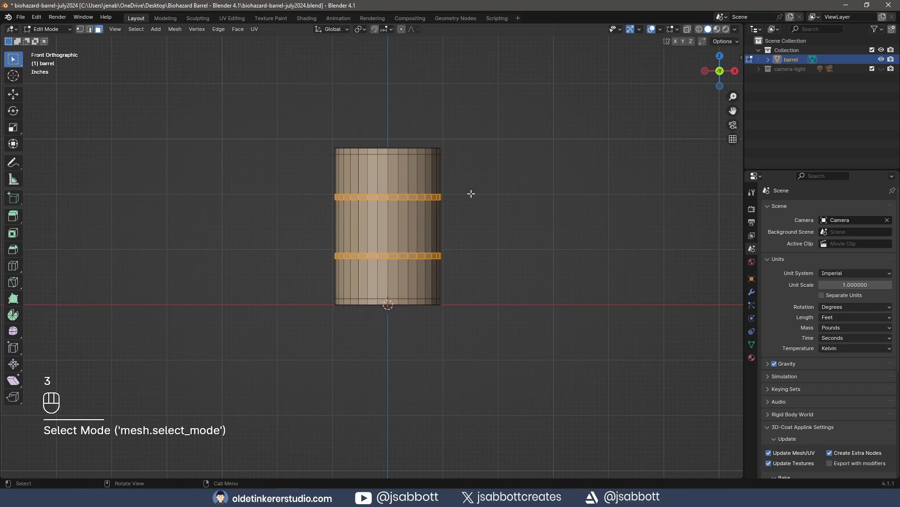
alt+shift+click(375, 151)
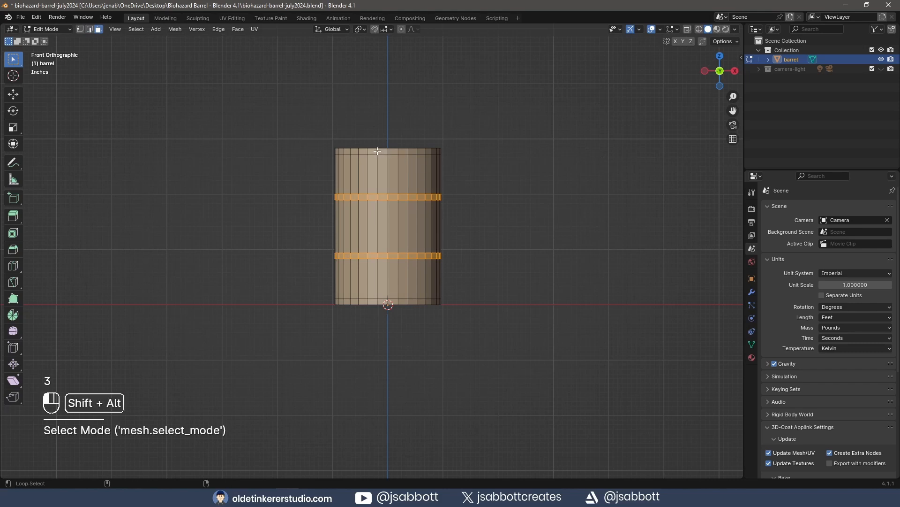
alt+shift+click(406, 302)
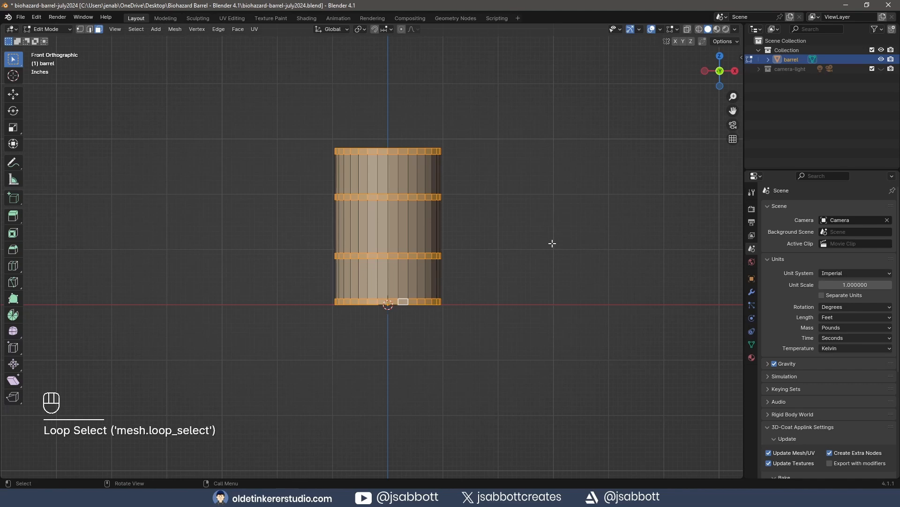
scroll(553, 243, up, 2)
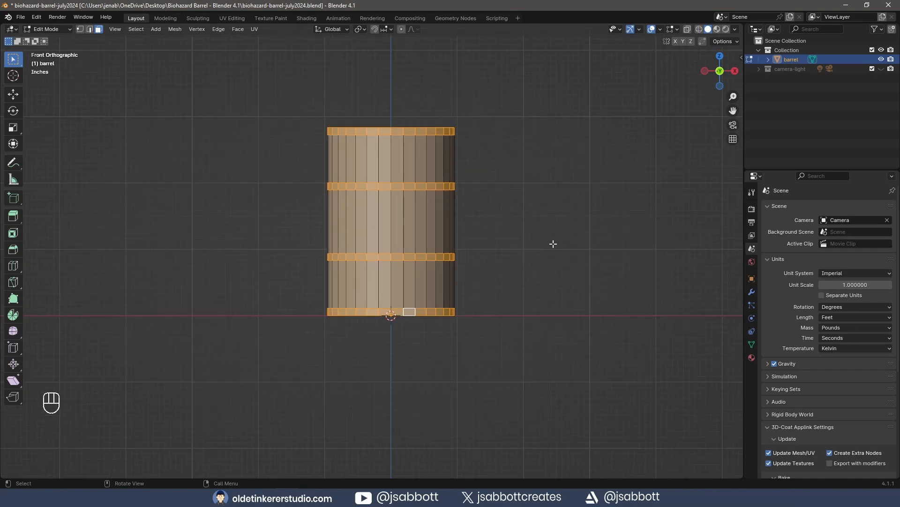
middle_drag(553, 244, 563, 205)
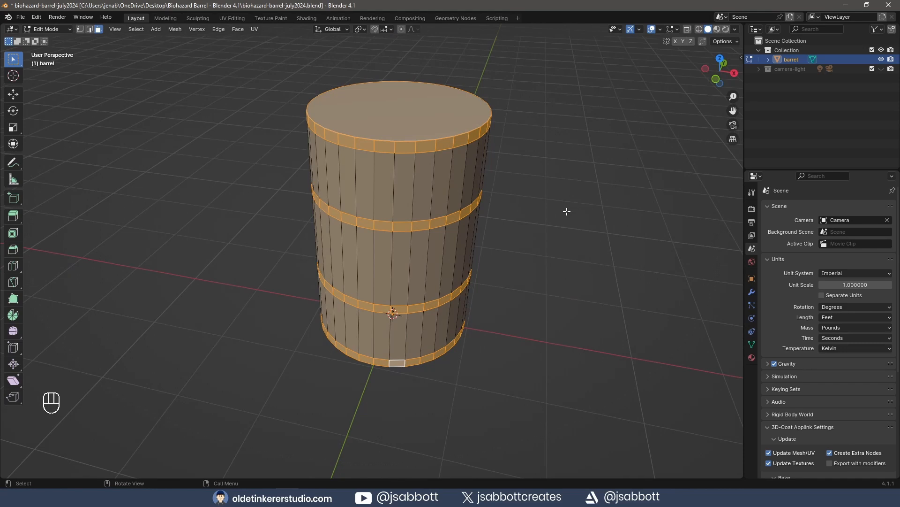
key(alt+e)
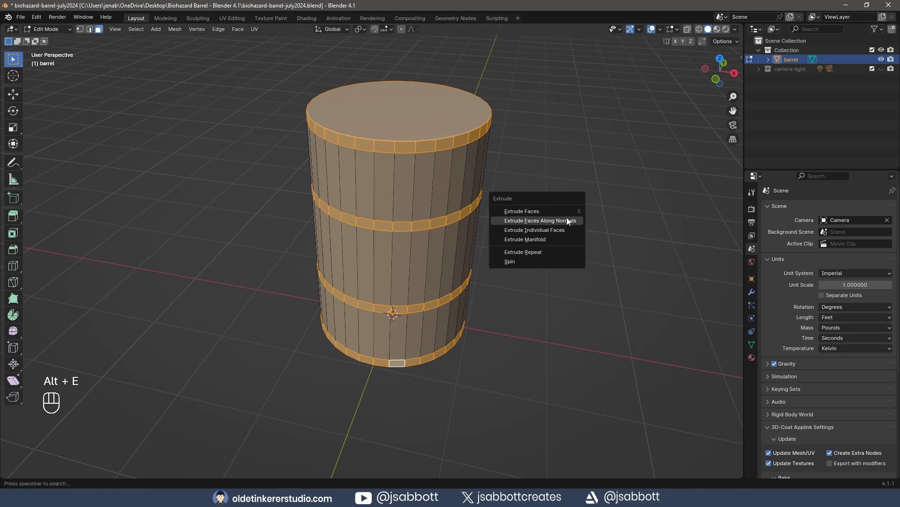
click(566, 217)
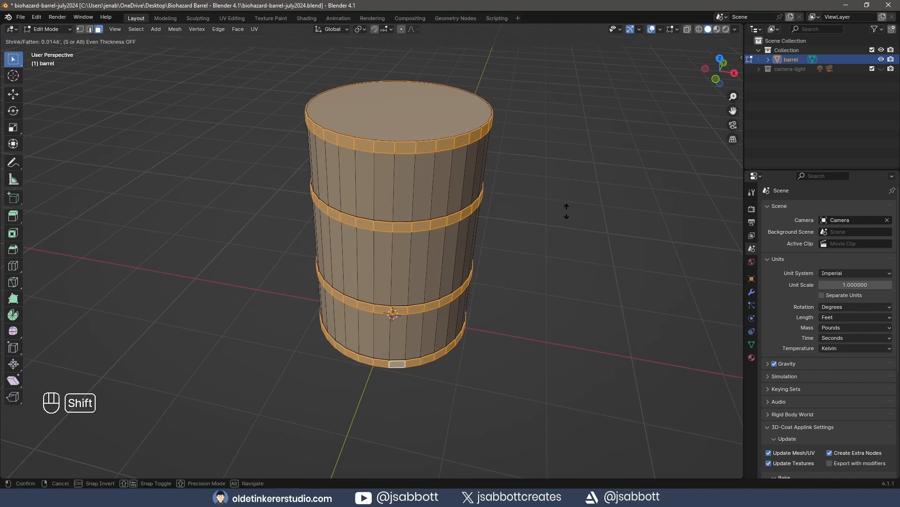
click(567, 211)
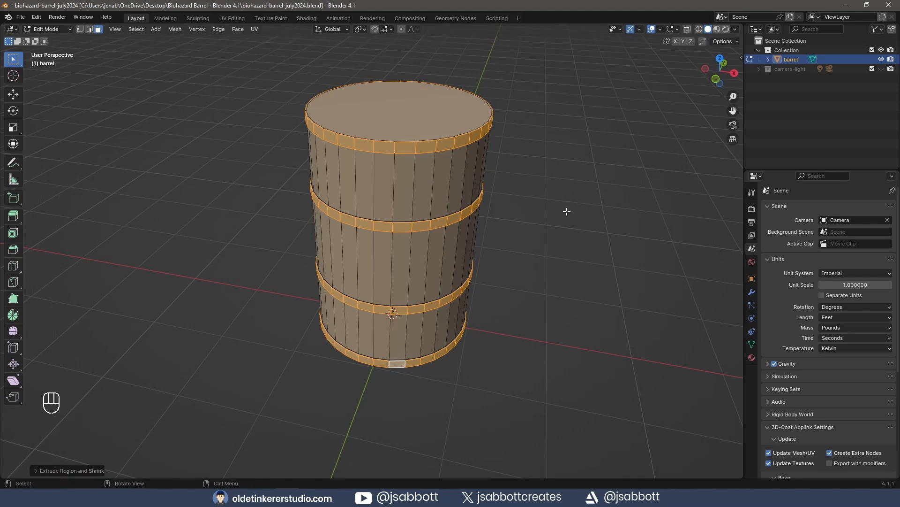
Bevel the outer edge loops of the top and middle raised bands, plus the upper outer edge loop of the bottom band.
scroll(570, 216, up, 3)
shift+middle_drag(601, 169, 598, 201)
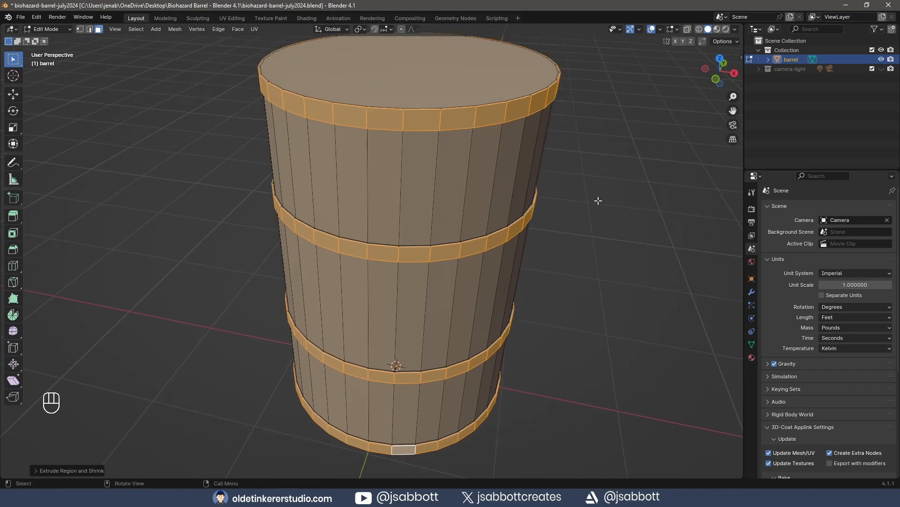
key(2)
click(607, 162)
middle_drag(501, 126, 500, 146)
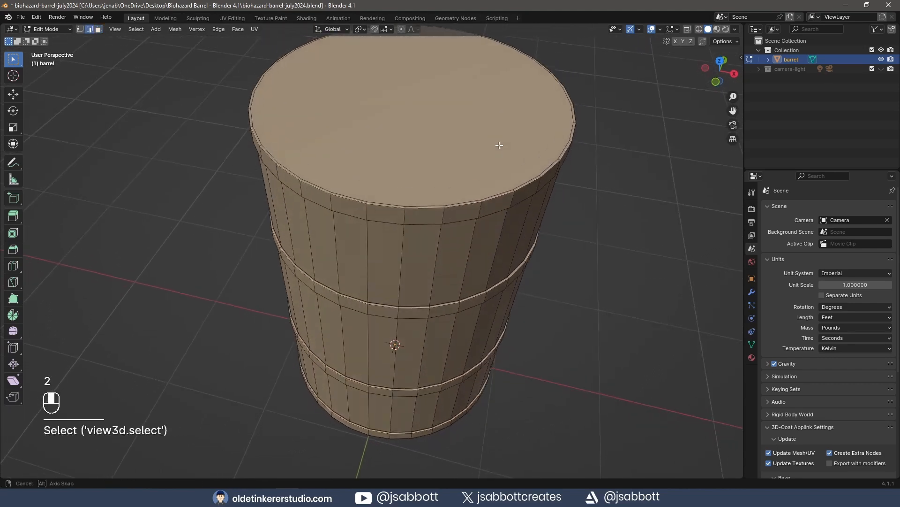
alt+click(471, 207)
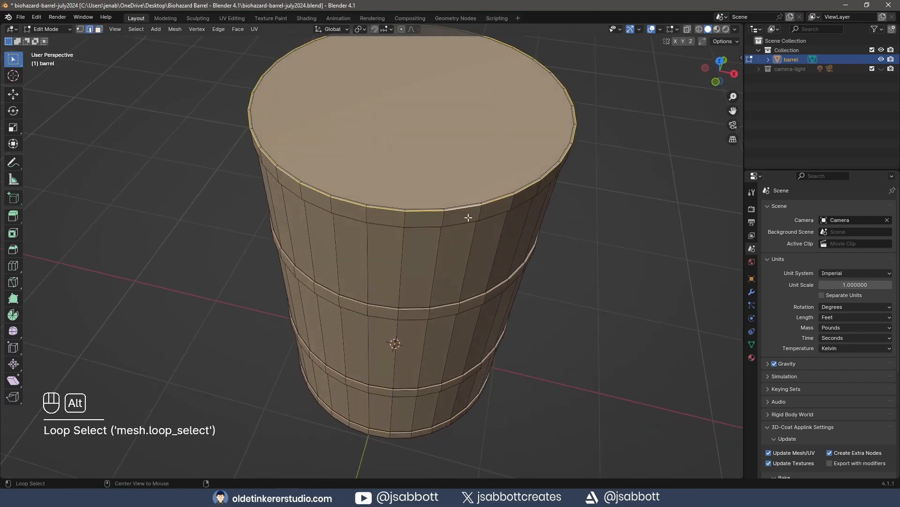
alt+shift+click(465, 222)
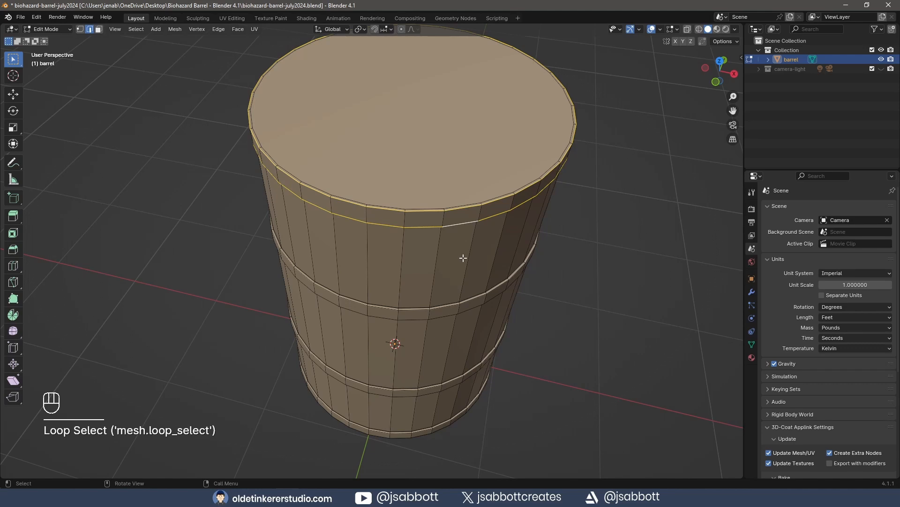
alt+shift+click(445, 307)
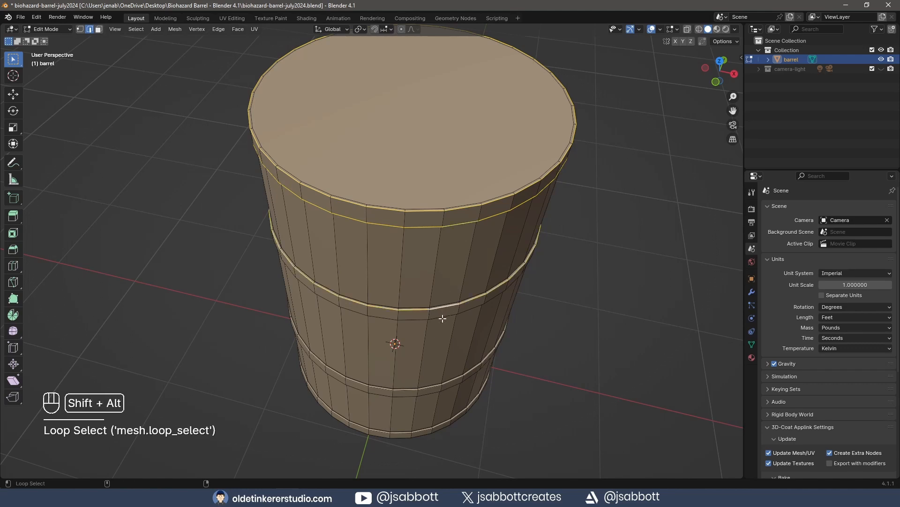
alt+shift+click(443, 318)
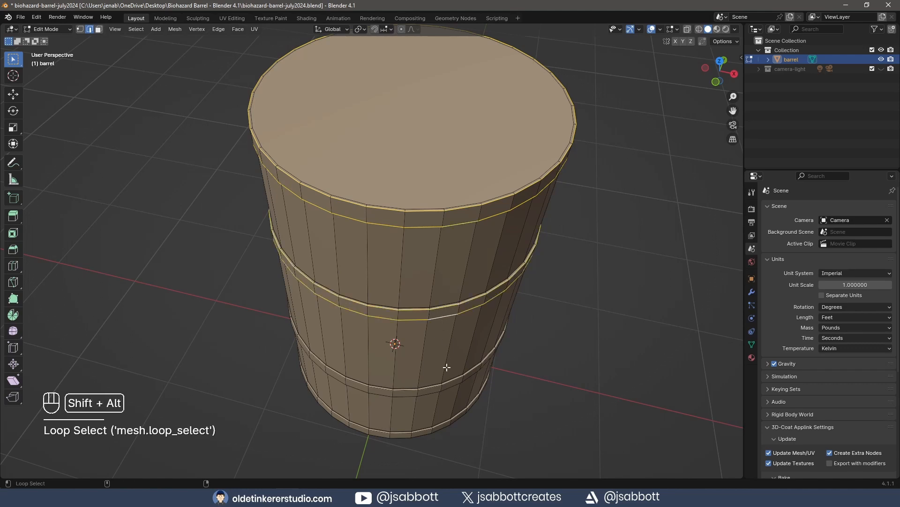
alt+shift+click(427, 385)
alt+shift+click(427, 394)
alt+shift+click(418, 429)
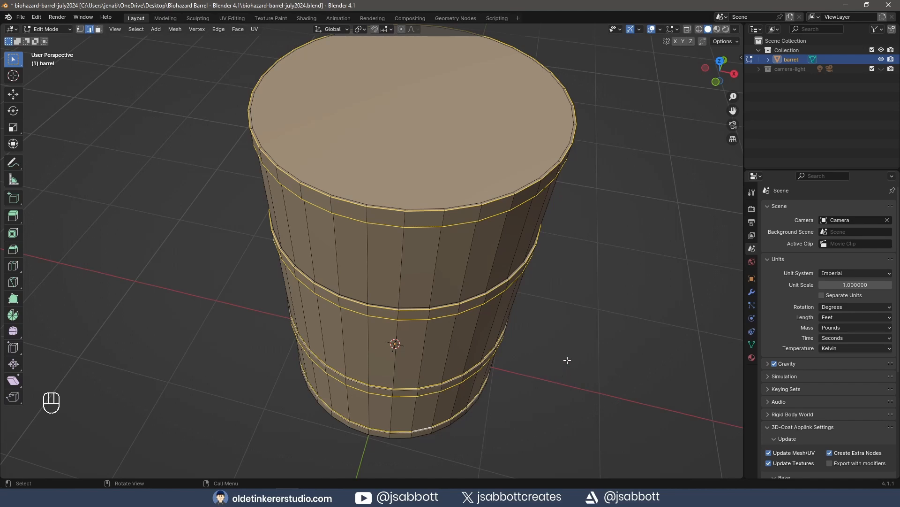
key(ctrl+b)
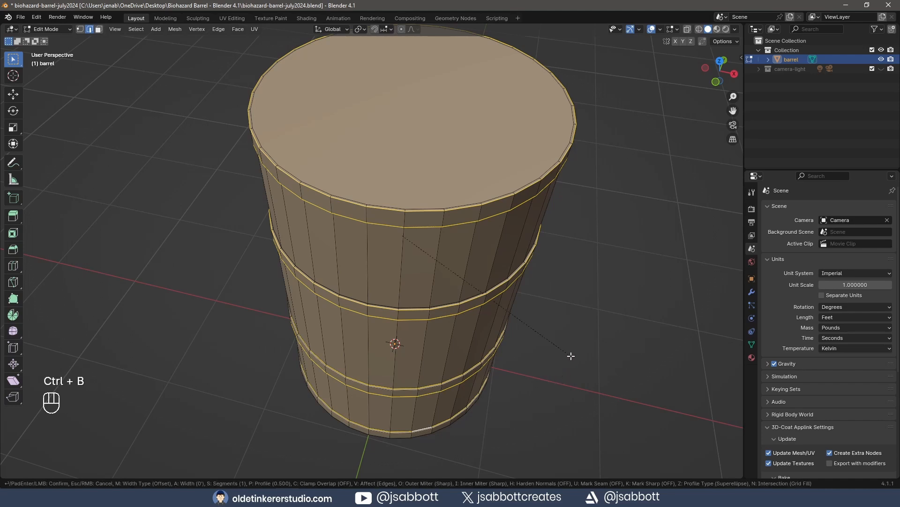
shift+click(583, 368)
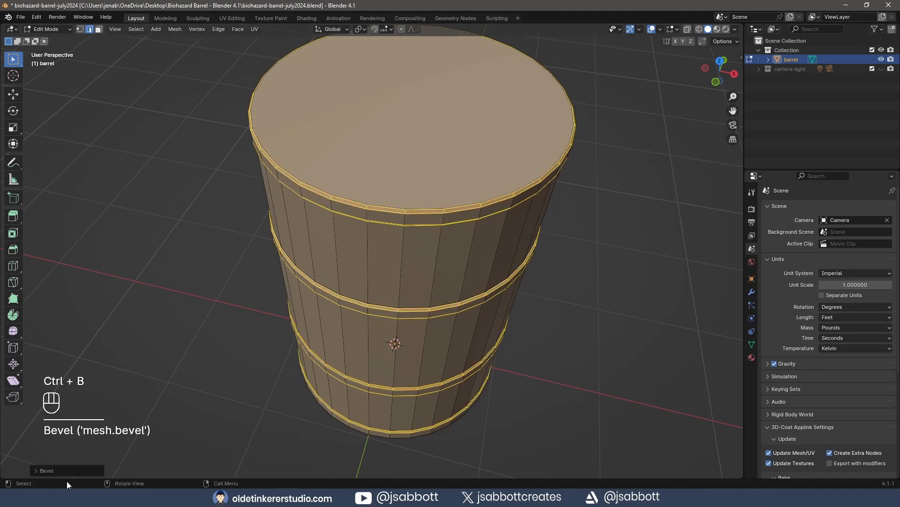
Set the band edge bevel's width to 0.01 ft with 3 segments.
click(40, 470)
click(118, 324)
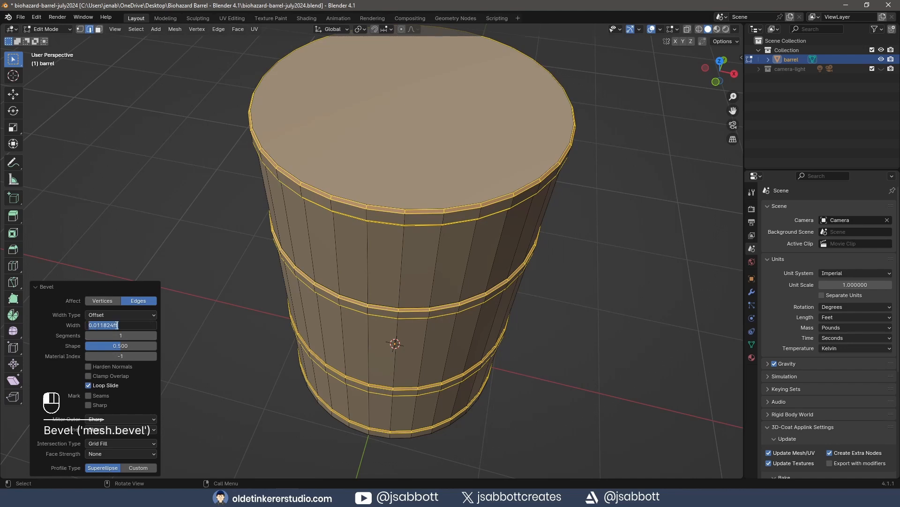
text(.01)
key(Tab)
text(3)
key(Return)
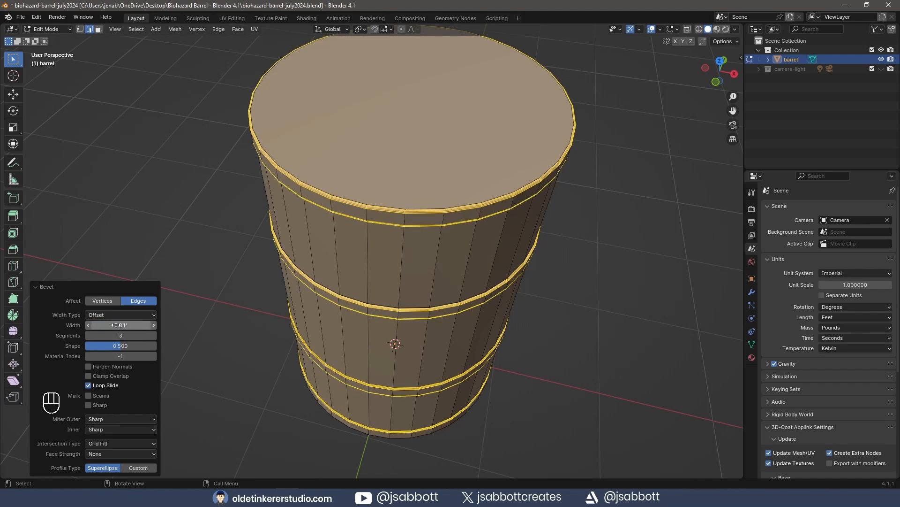
click(36, 287)
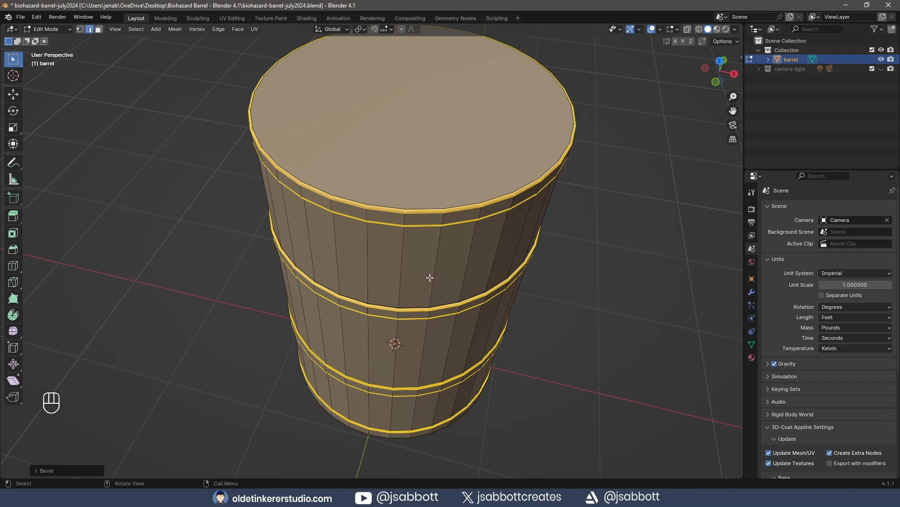
Inset the barrel's top face by about 0.06 ft.
key(3)
click(424, 141)
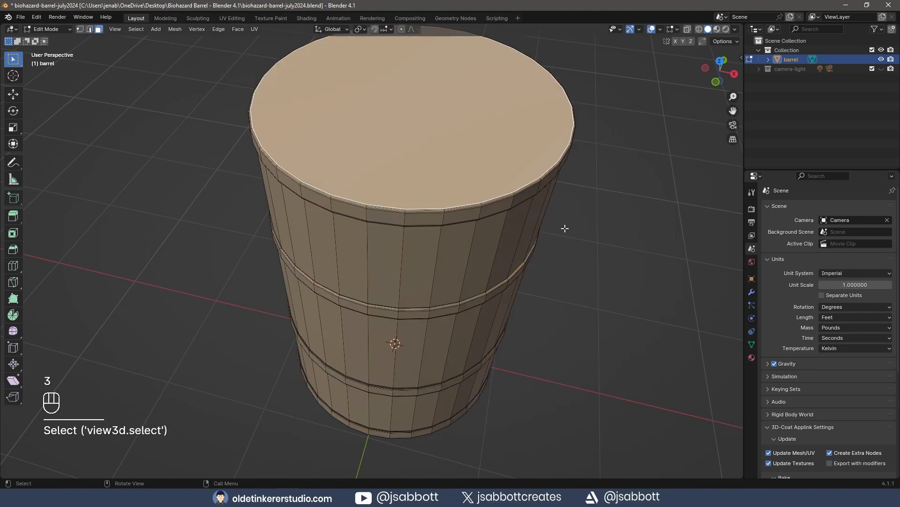
key(KP_7)
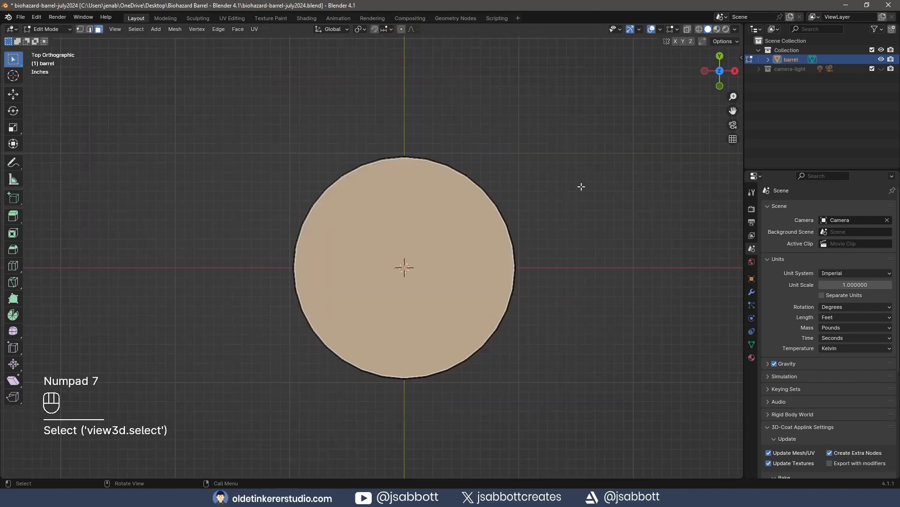
key(i)
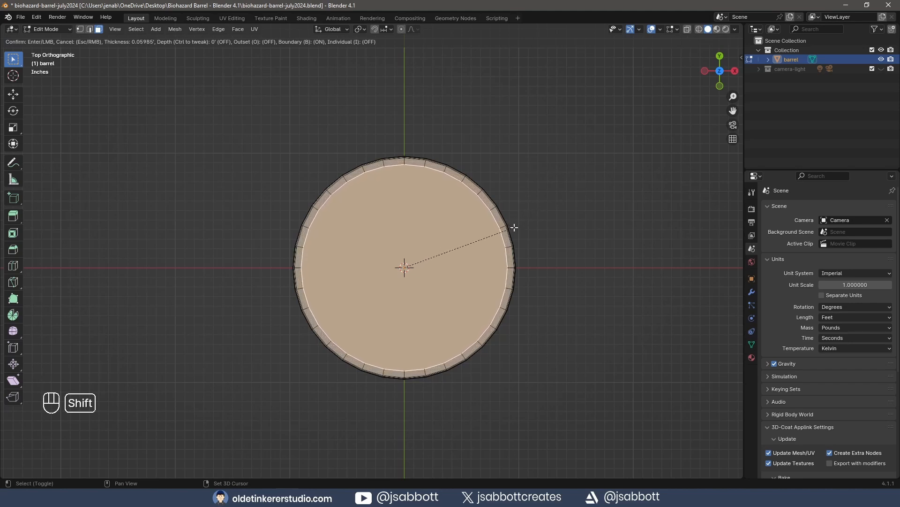
click(514, 227)
Extrude the inset top face down by 0.05 ft in wireframe shading from the front view, and return to solid shading.
key(KP_1)
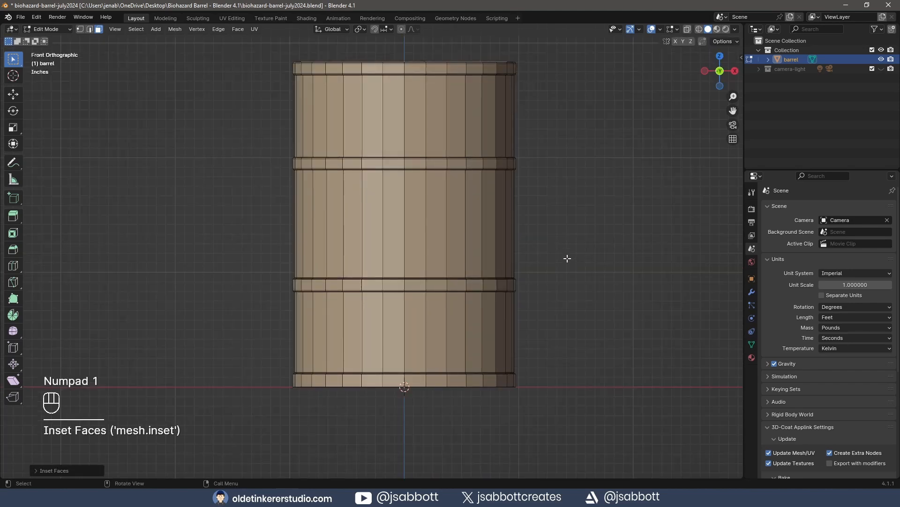
key(z)
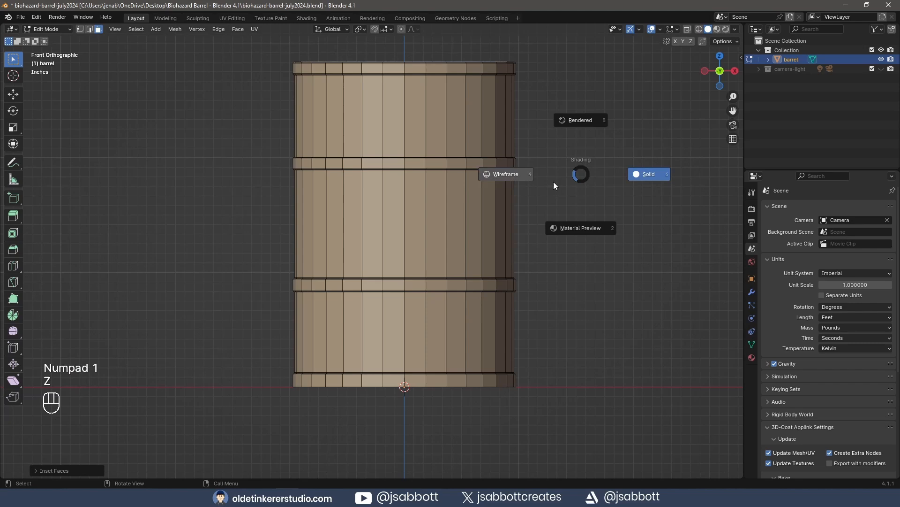
click(501, 177)
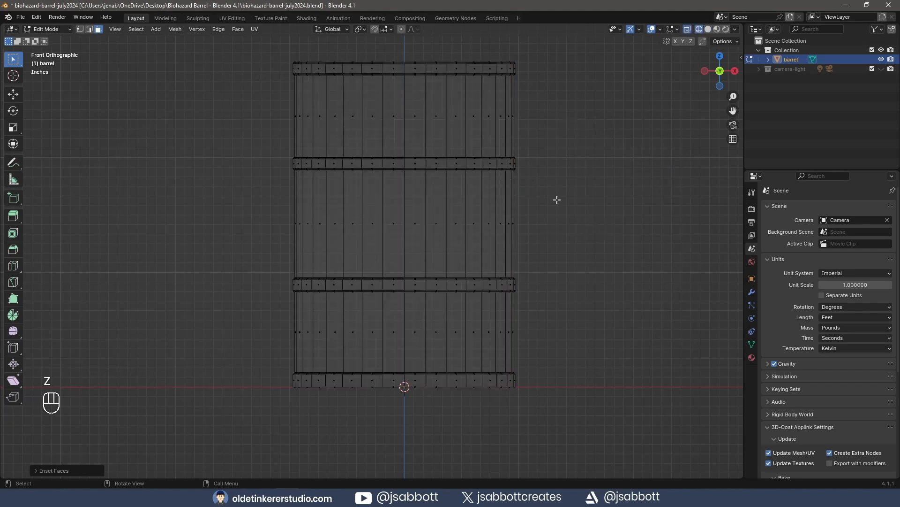
key(e)
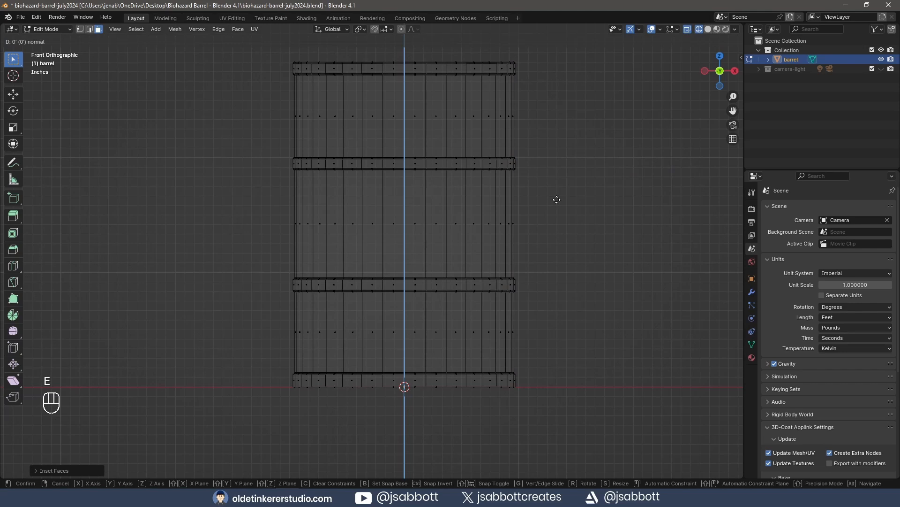
text(-(.05)
click(557, 199)
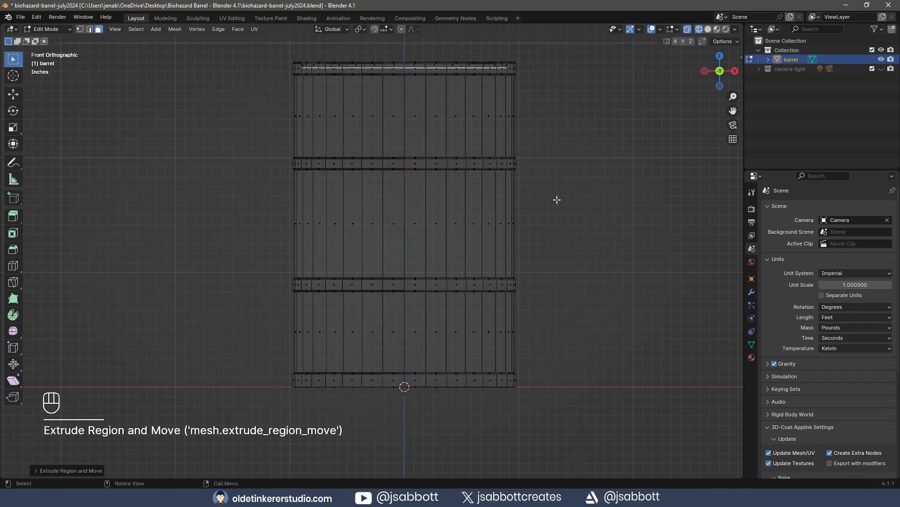
key(z)
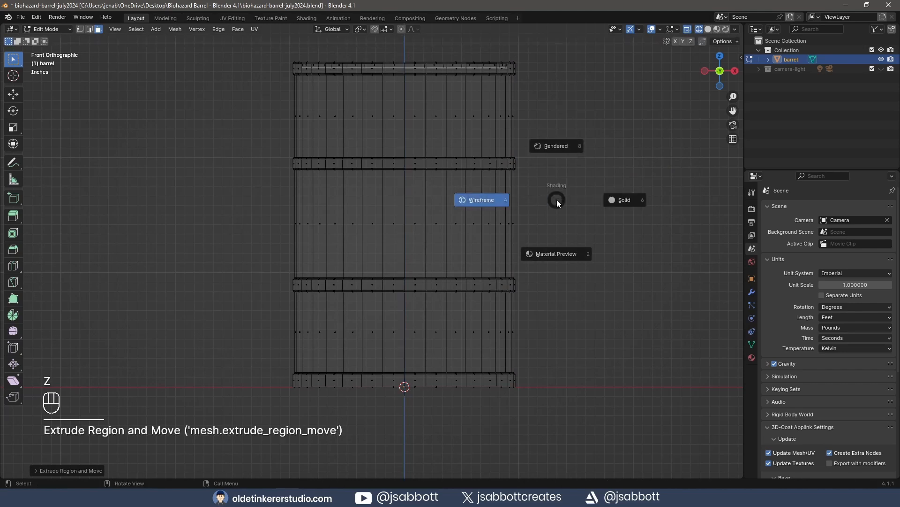
click(623, 202)
Bevel the top rim's inner upper edge loop with a width of 0.01 ft.
middle_drag(613, 170, 605, 161)
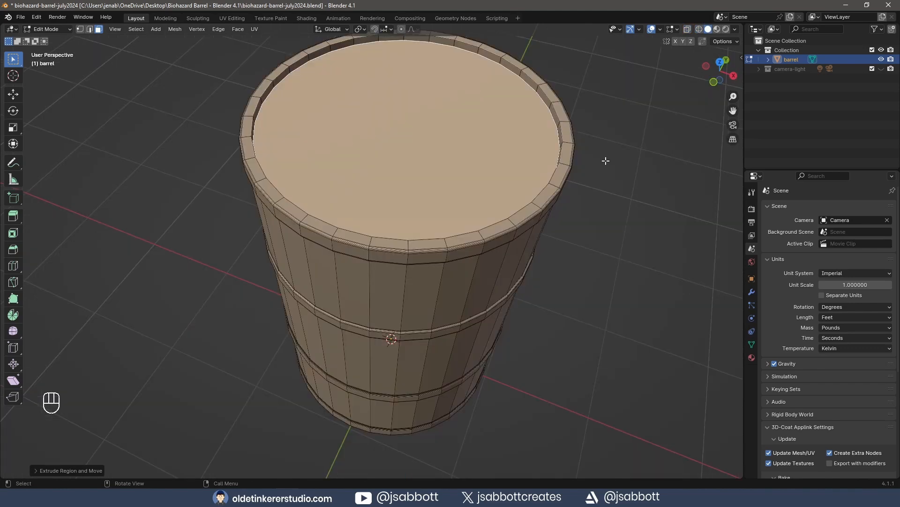
key(2)
alt+click(510, 66)
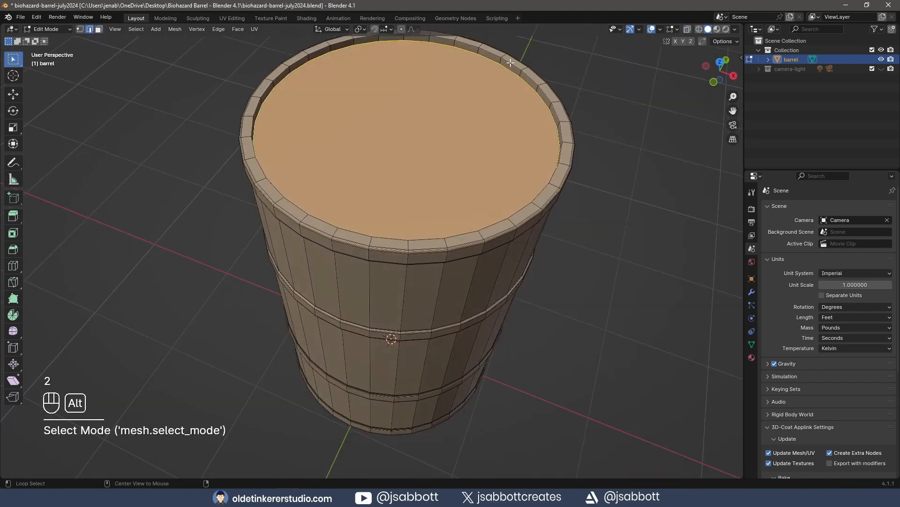
alt+click(511, 62)
key(ctrl+b)
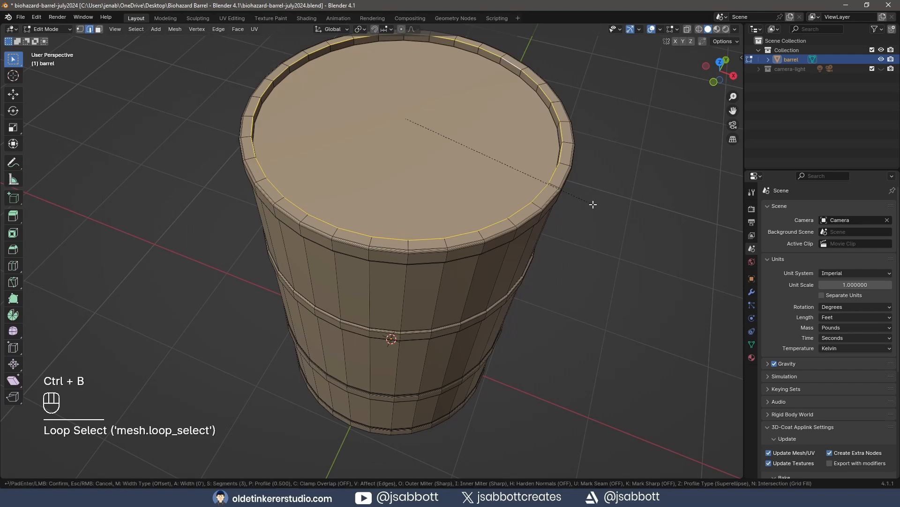
click(597, 208)
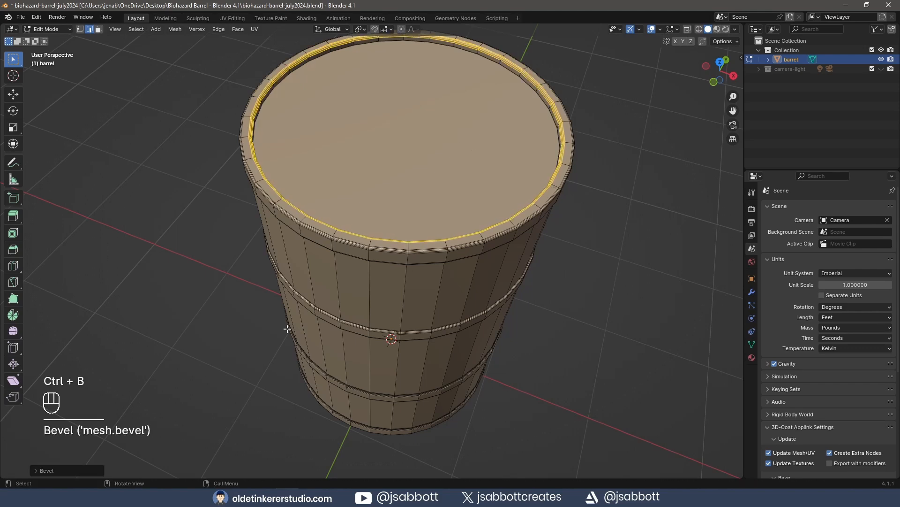
click(40, 470)
click(110, 325)
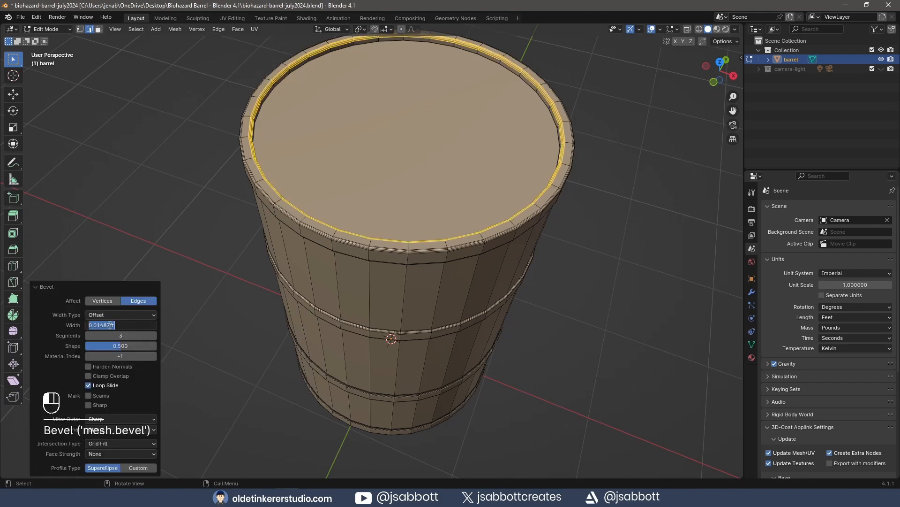
text(.01)
key(Return)
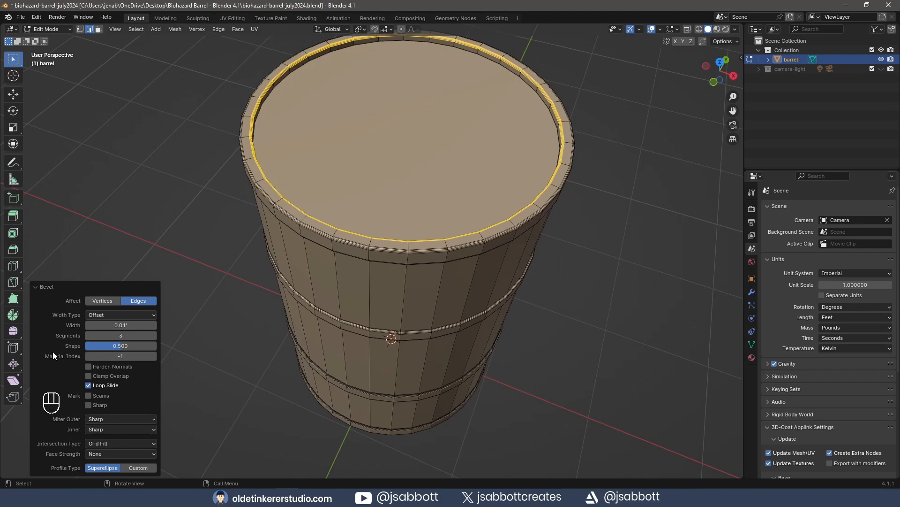
Add two edge loops to the recessed top's inner wall, one near its lower edge and one near its upper edge.
click(37, 286)
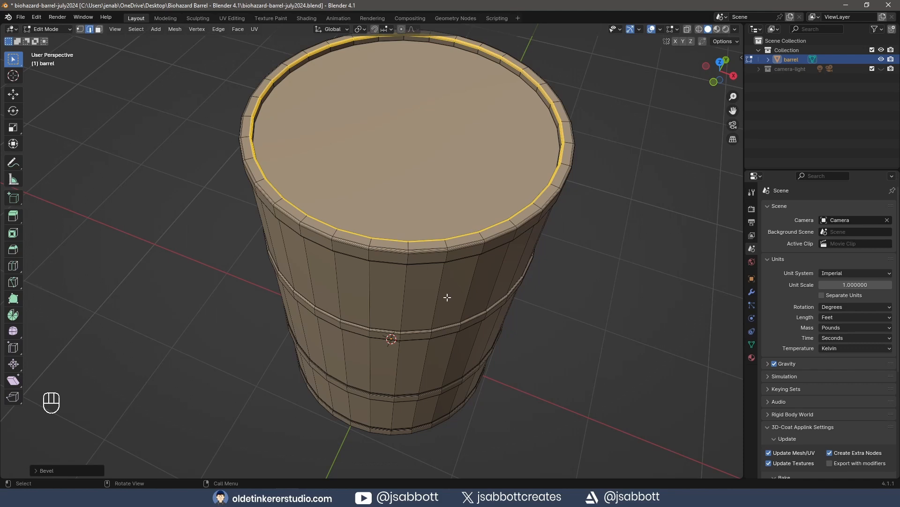
middle_drag(448, 299, 485, 92)
key(ctrl+r)
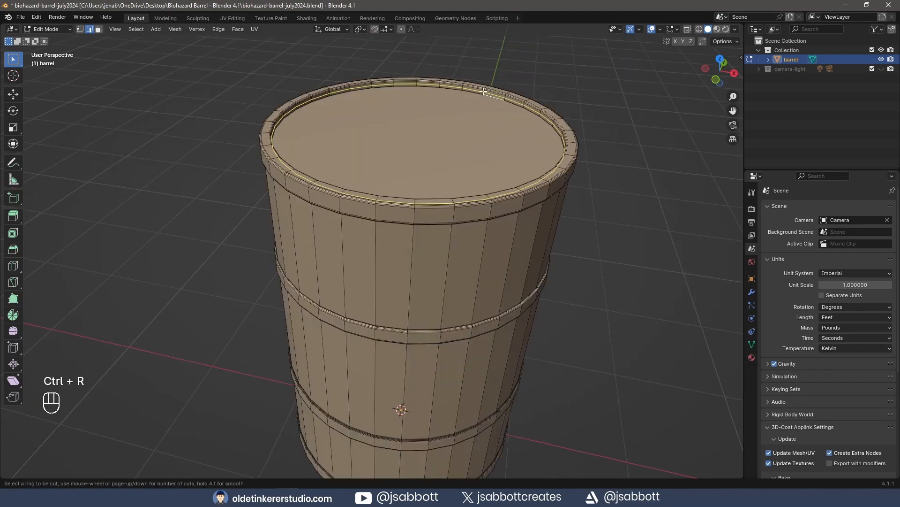
click(484, 91)
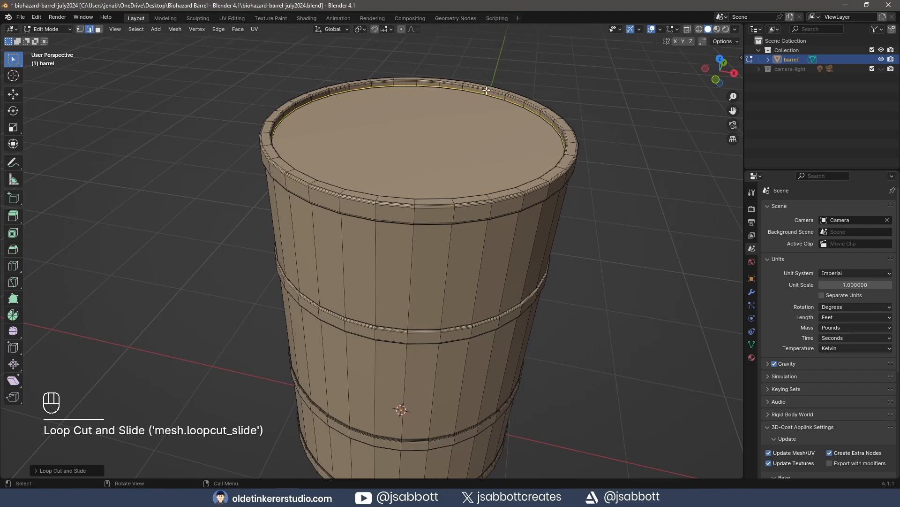
key(ctrl+r)
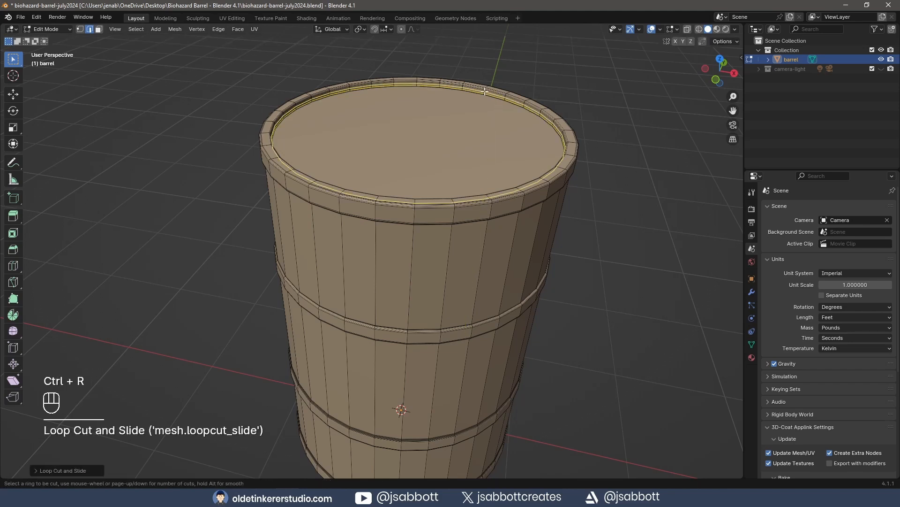
click(484, 90)
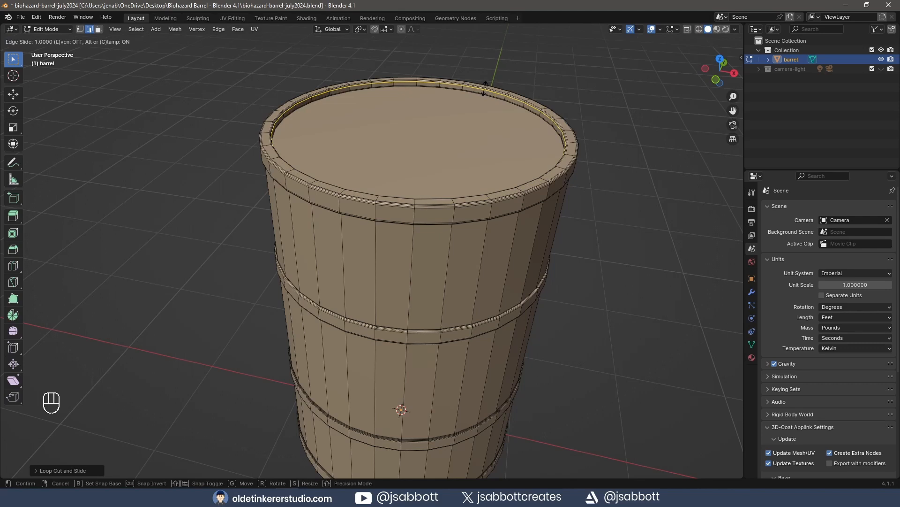
click(485, 89)
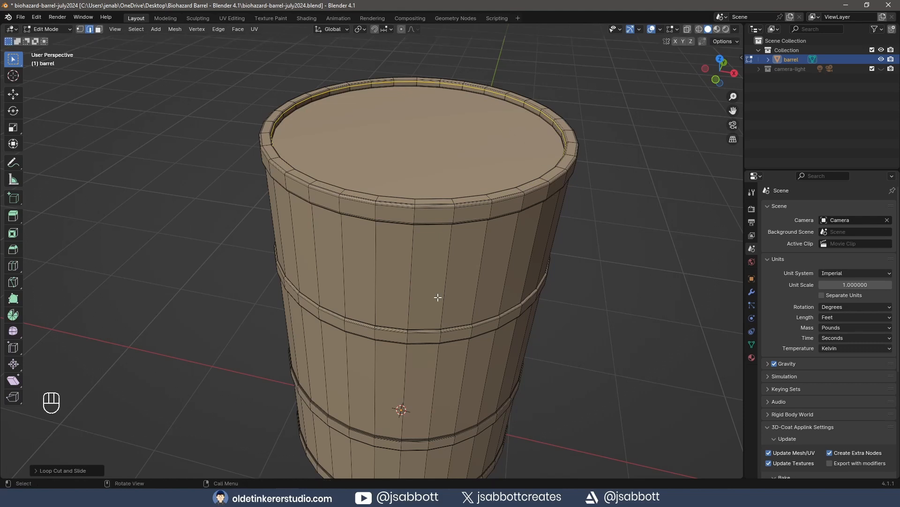
Cut two edge loops between the top band and the upper middle band, and spread them along Z until they sit beside the bands.
key(KP_1)
key(ctrl+r)
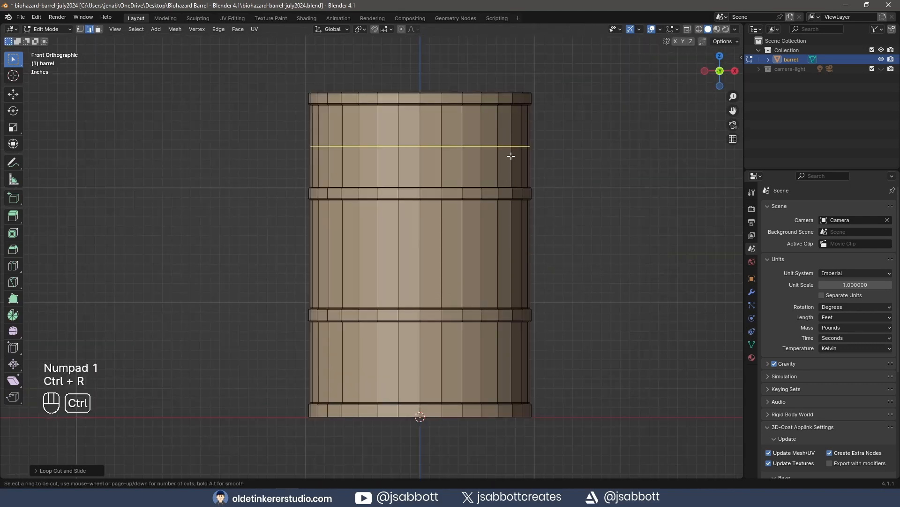
scroll(511, 156, up, 1)
click(511, 155)
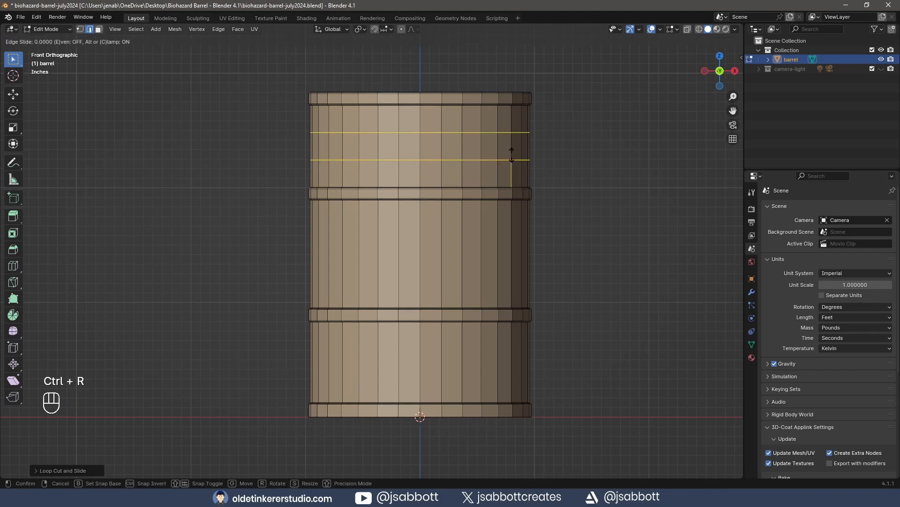
click(512, 154)
key(s)
key(z)
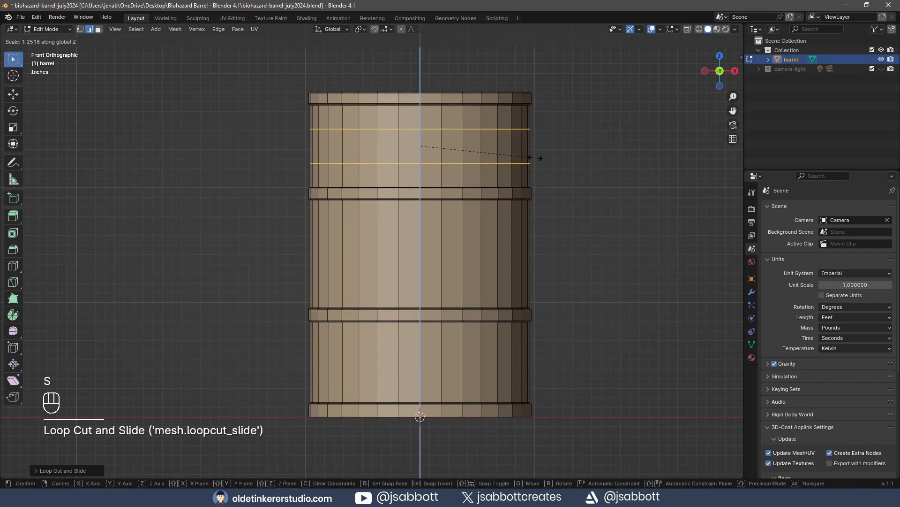
click(676, 219)
Cut two edge loops in the section between the two middle bands and spread them along Z close to the bands.
key(ctrl+r)
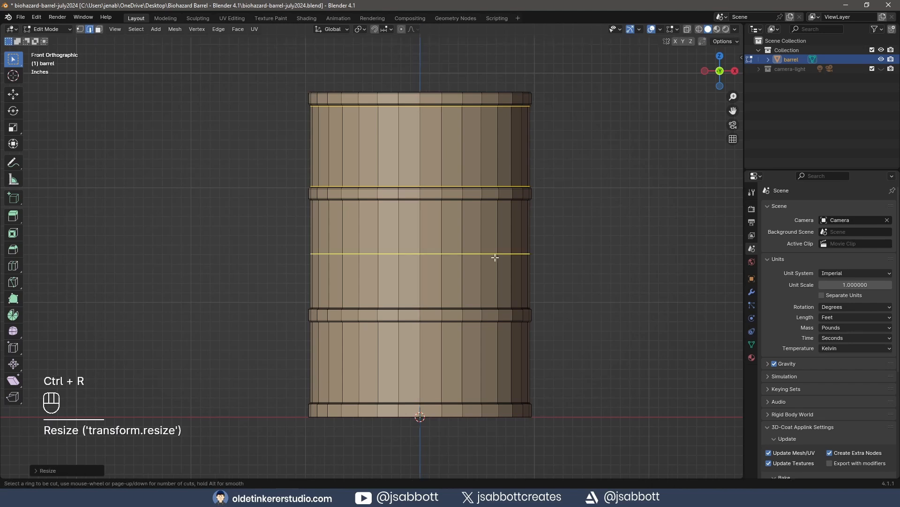
scroll(496, 257, up, 1)
click(494, 258)
key(s)
key(z)
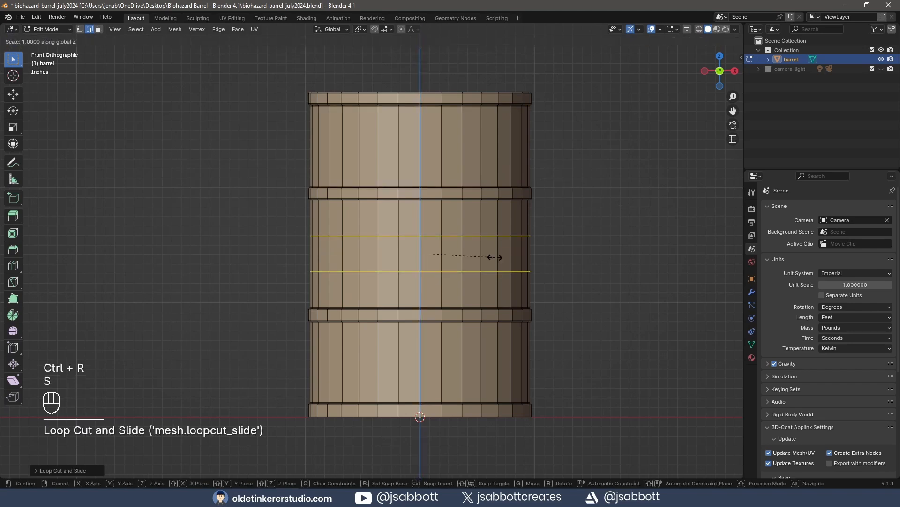
click(639, 231)
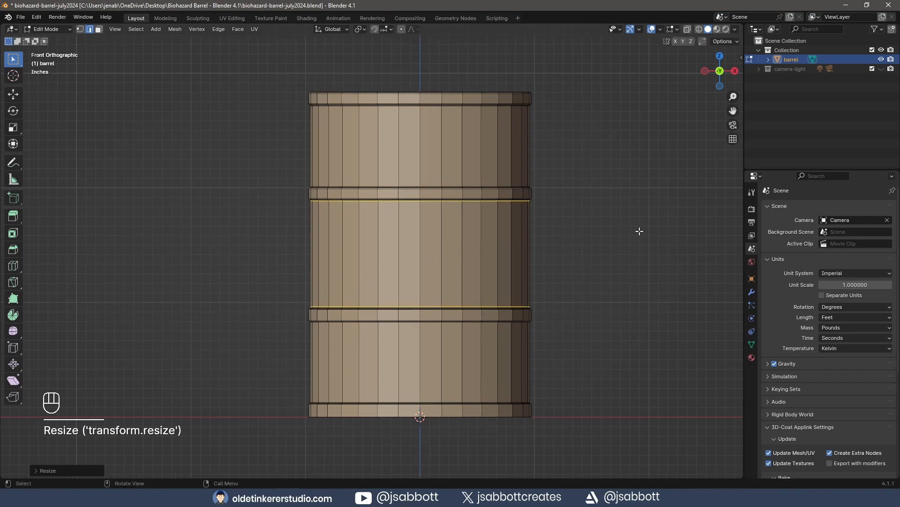
Cut two edge loops between the lower middle band and the bottom band, and spread them along Z close to both bands.
key(ctrl+r)
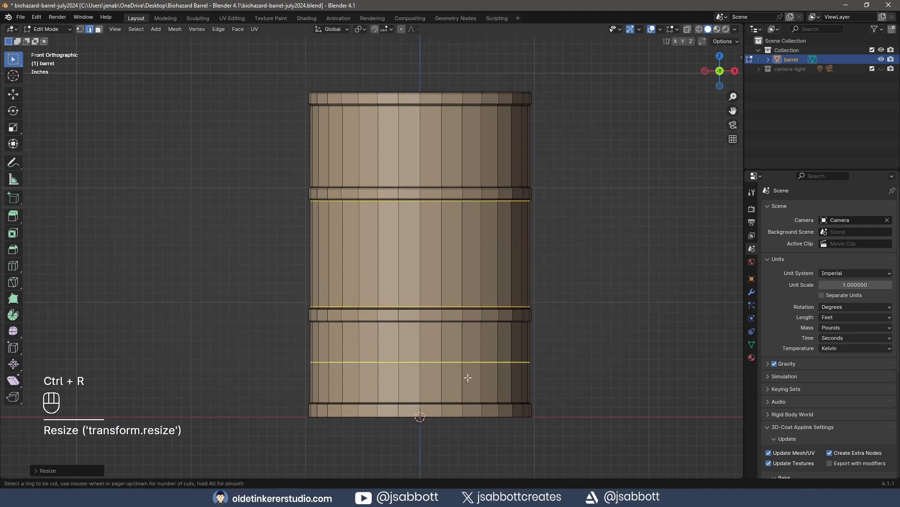
scroll(468, 377, up, 1)
click(466, 375)
right_click(466, 376)
key(s)
key(z)
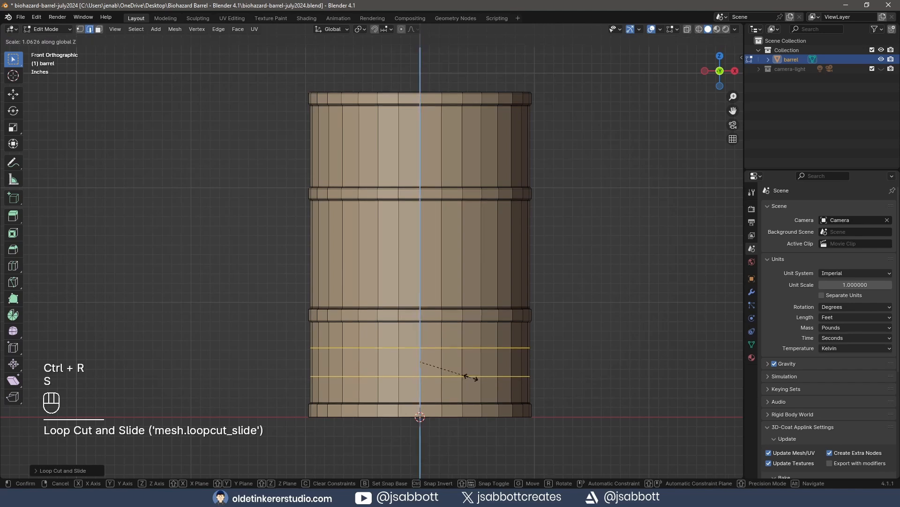
click(559, 405)
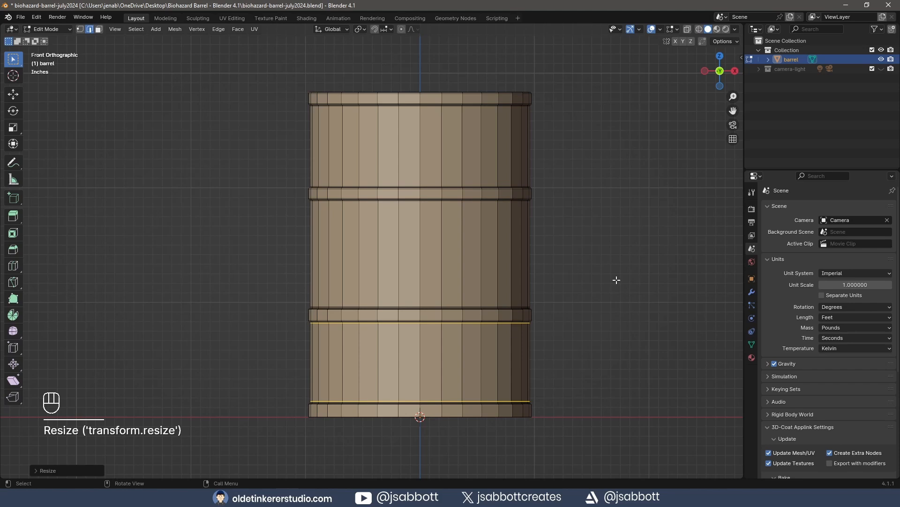
Return to Object Mode and apply Shade Smooth to the barrel.
key(Tab)
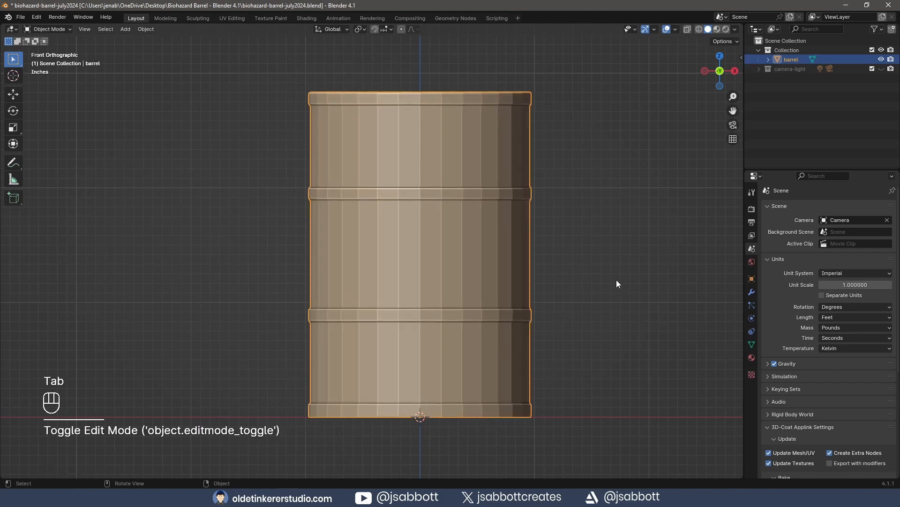
right_click(416, 230)
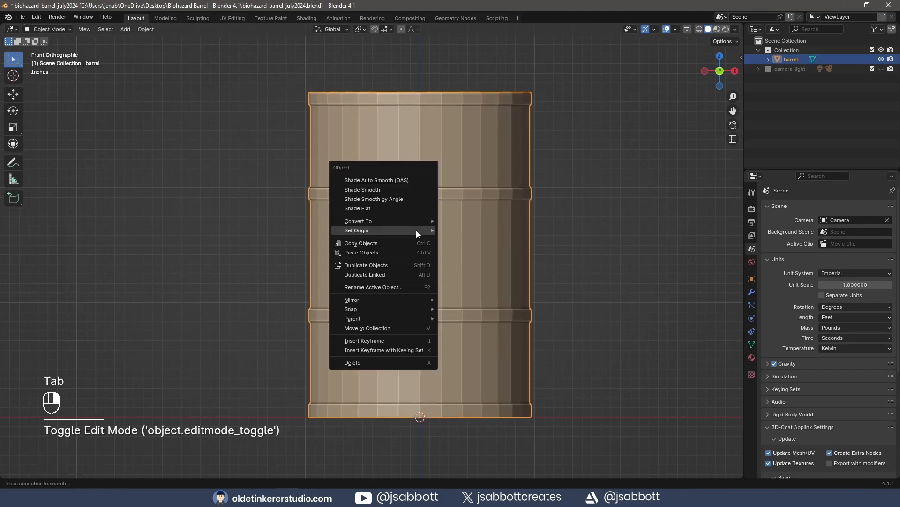
click(382, 190)
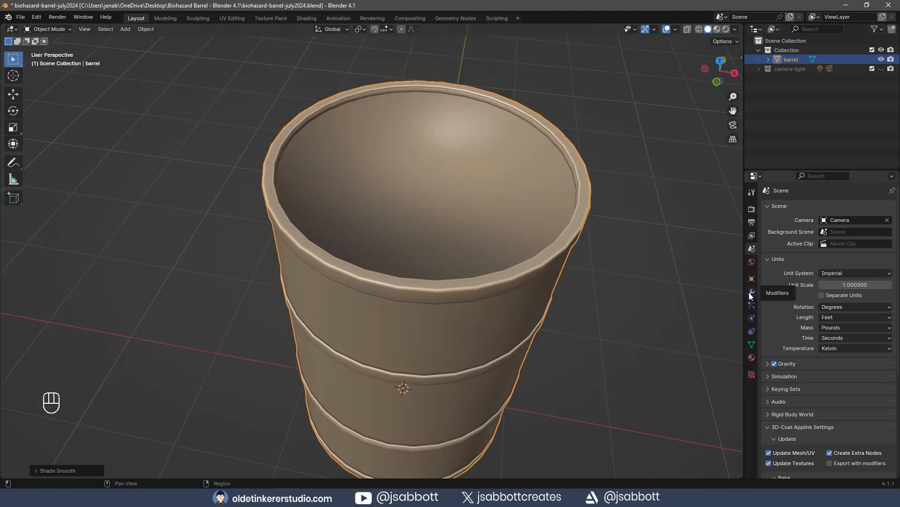
Add a Weighted Normal modifier to the barrel and apply it.
click(752, 292)
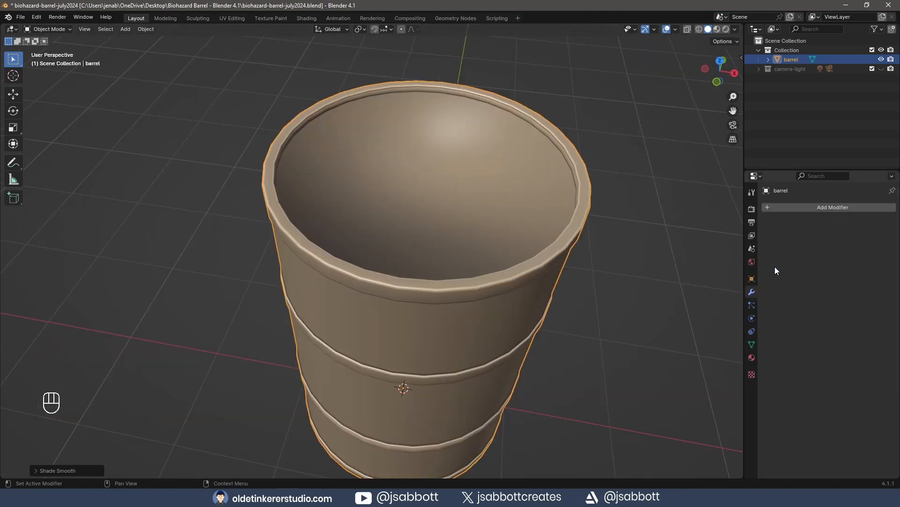
click(814, 207)
mouse_move(807, 230)
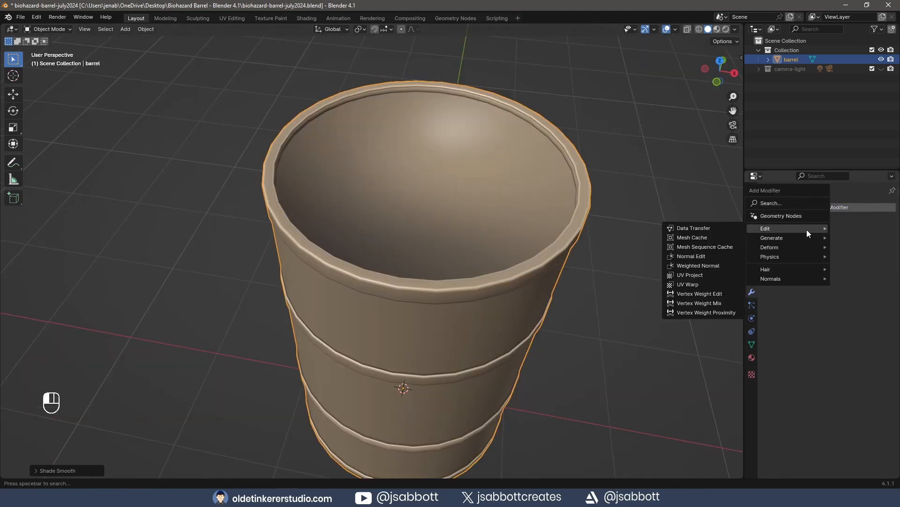
click(705, 267)
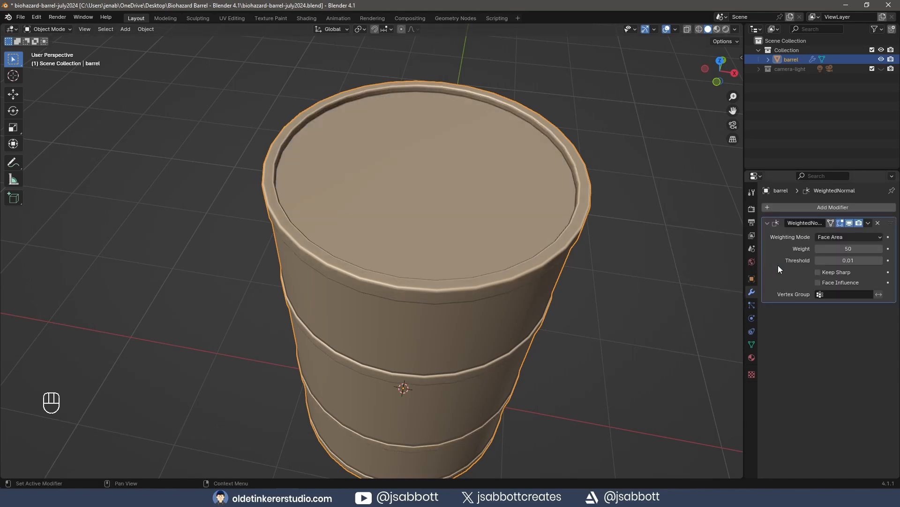
middle_drag(572, 305, 537, 319)
key(ctrl+a)
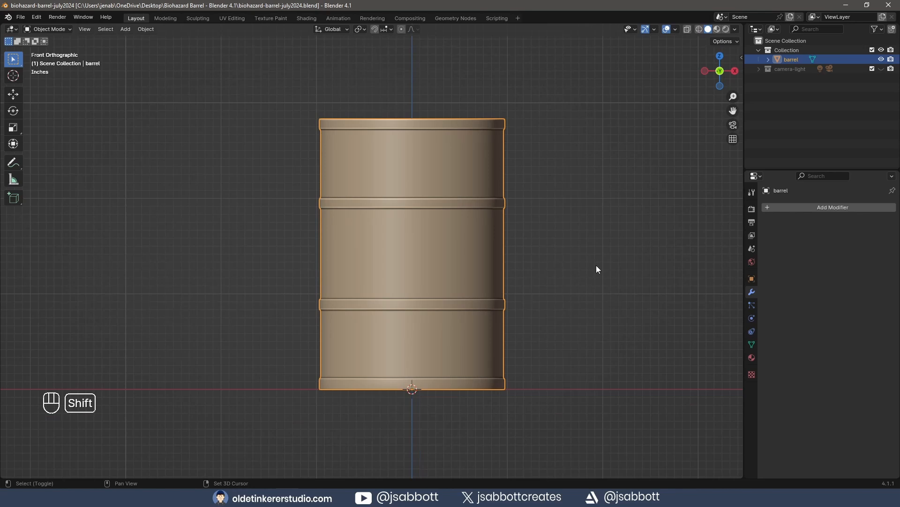
Add a cylinder, move it into the barrel's collection and rename it plug-lg.
key(shift+a)
mouse_move(597, 266)
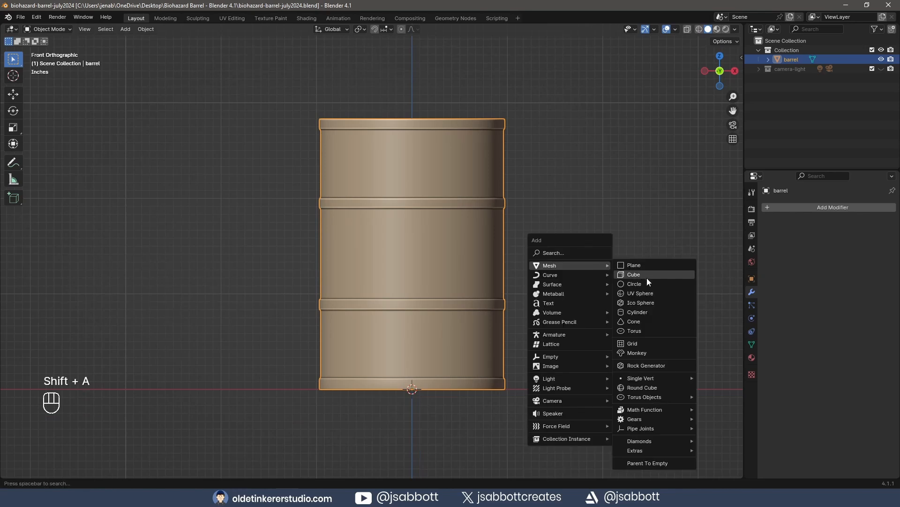
click(650, 315)
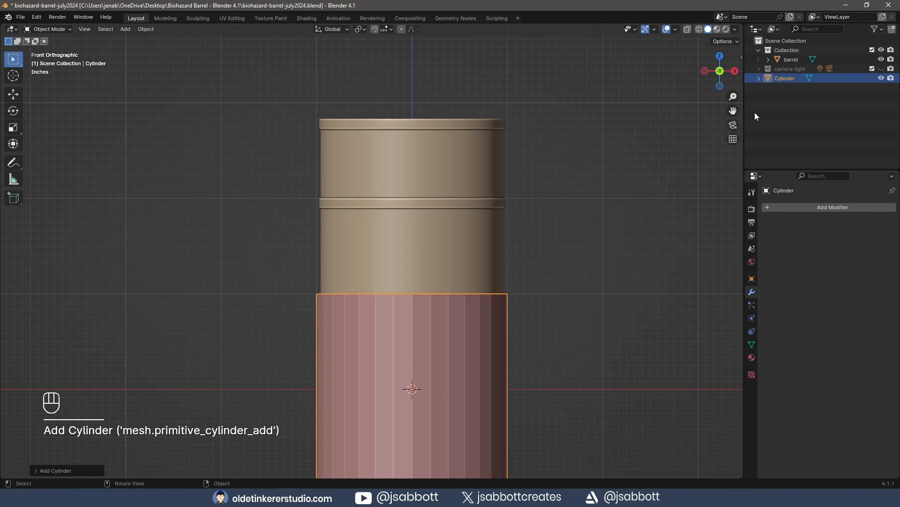
drag(786, 77, 791, 63)
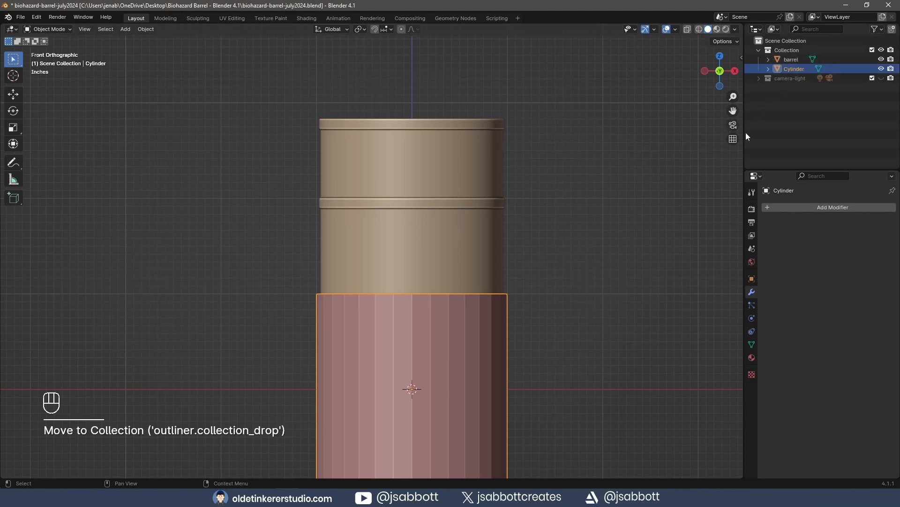
double_click(792, 67)
text(plug-lg)
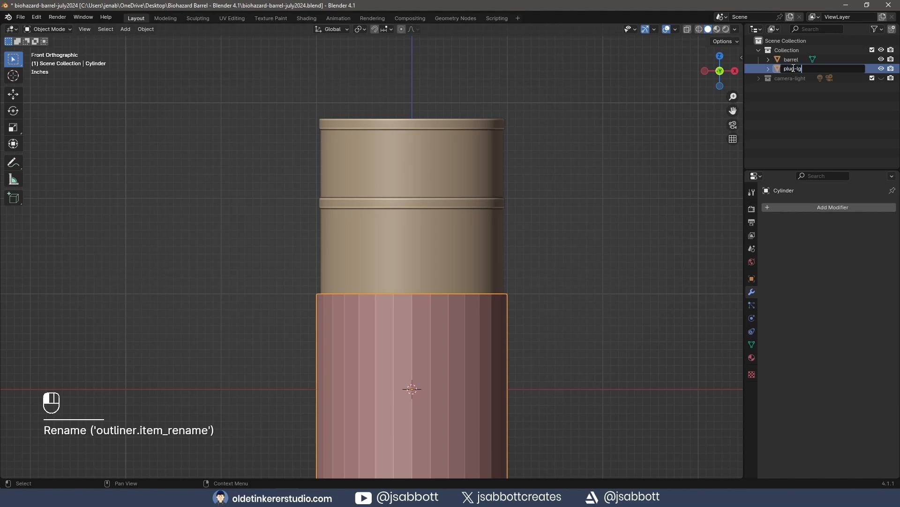
key(Return)
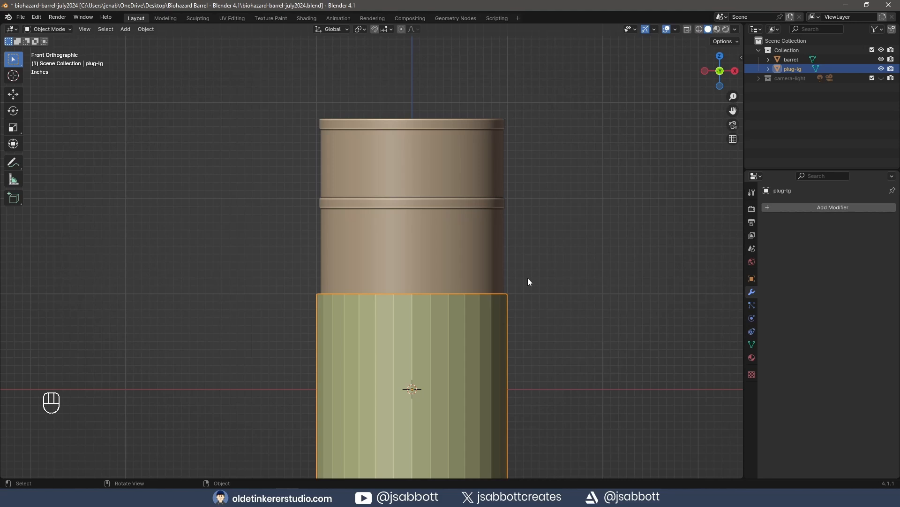
Scale the plug-lg cylinder by 0.1 and move it up along Z to the barrel's top rim.
key(s)
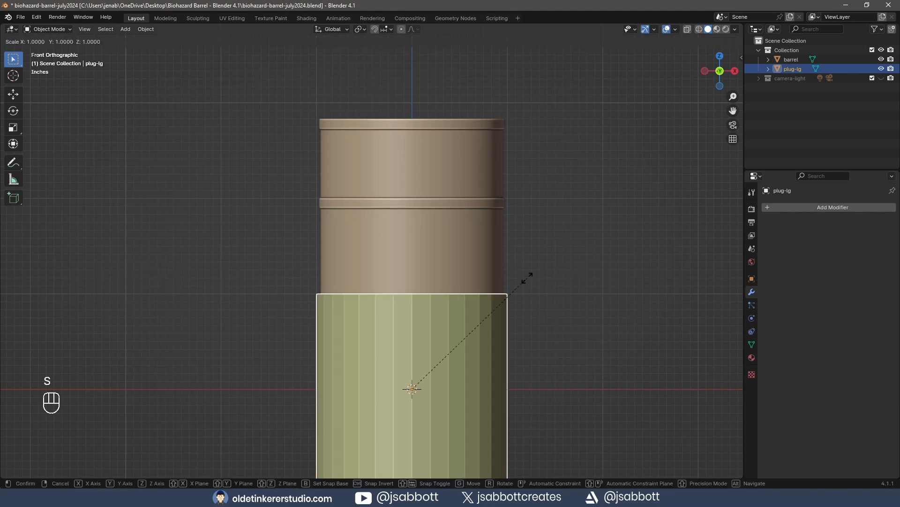
text(.1)
key(Return)
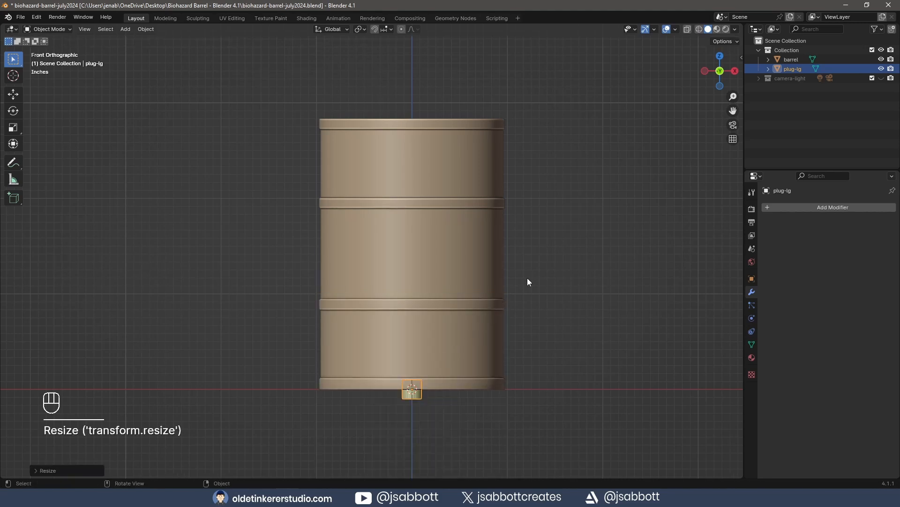
key(g)
key(z)
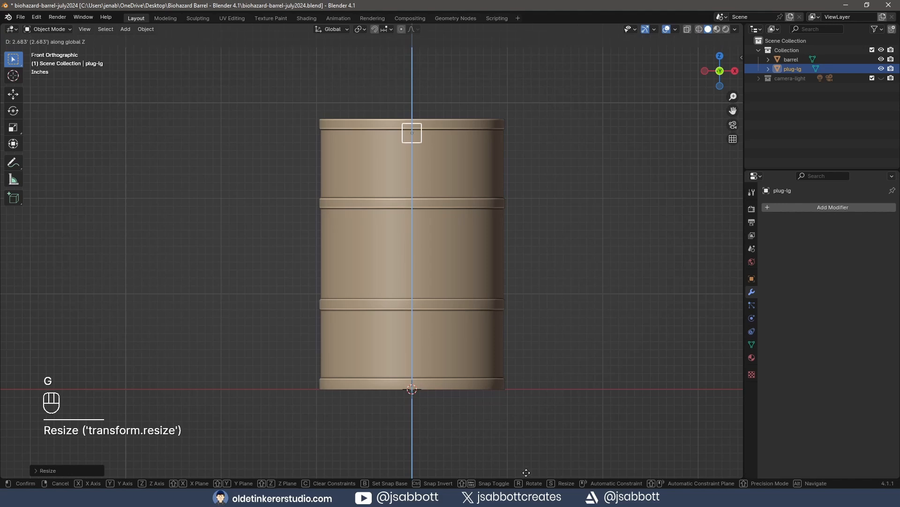
click(526, 464)
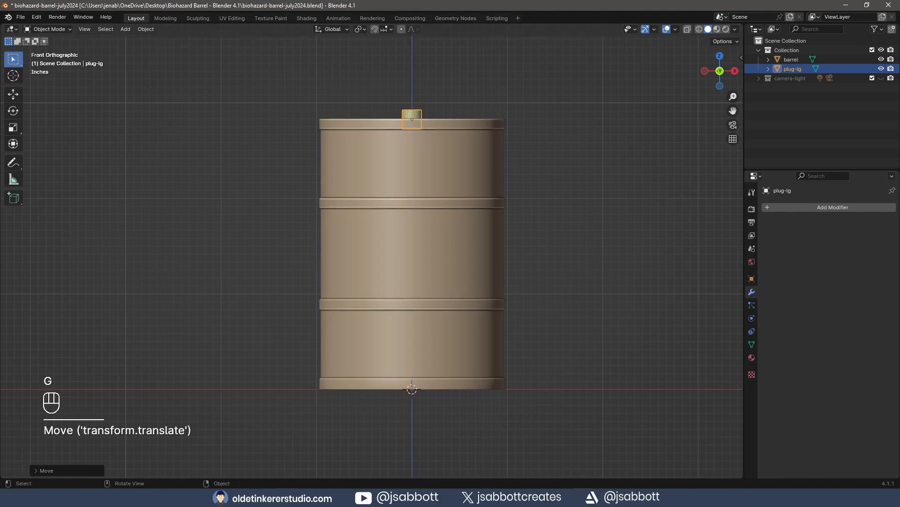
Move the plug along negative Y in top view so it sits just inside the barrel's front rim.
middle_drag(619, 267, 561, 313)
key(KP_7)
scroll(561, 313, up, 3)
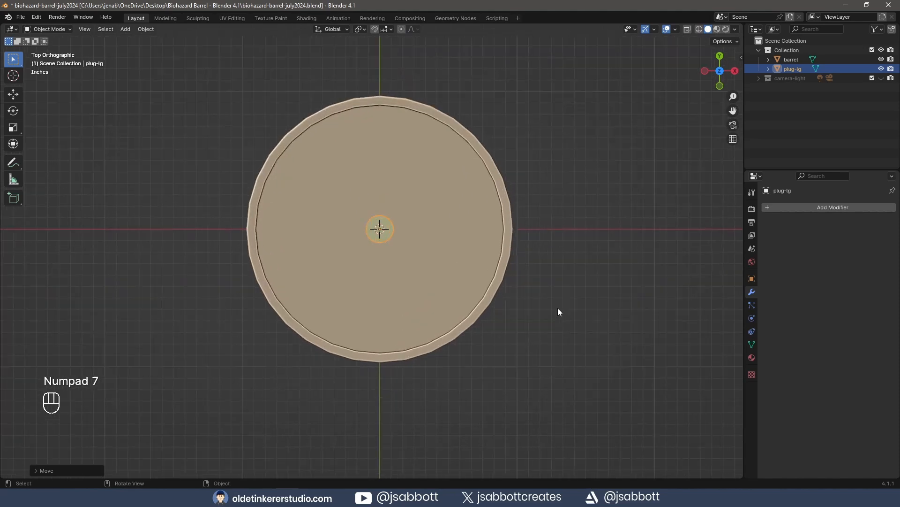
key(g)
key(y)
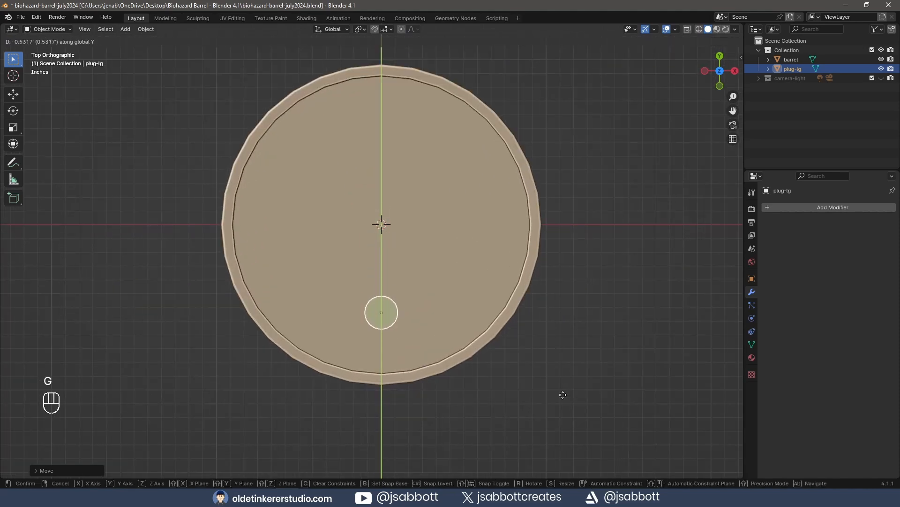
click(564, 424)
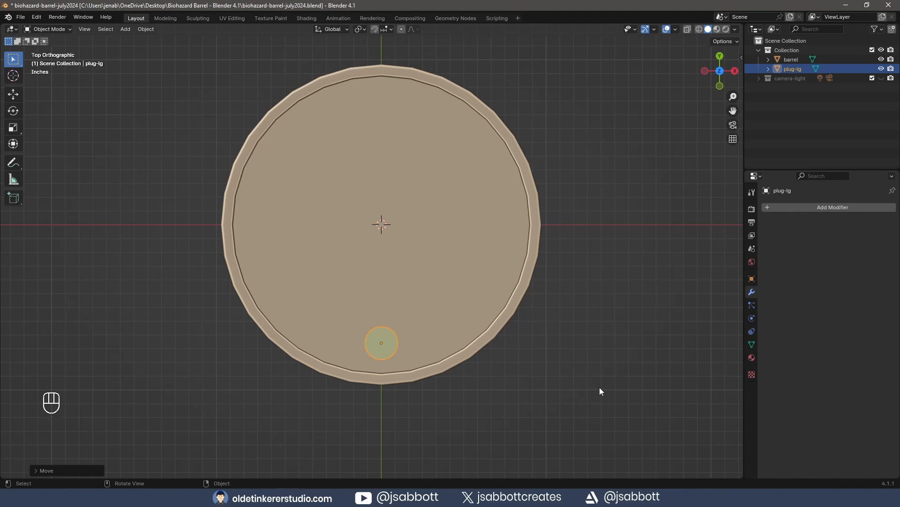
Add a Boolean Difference modifier to the barrel with plug-lg as its cutting object and apply it.
middle_drag(599, 392, 579, 307)
click(467, 292)
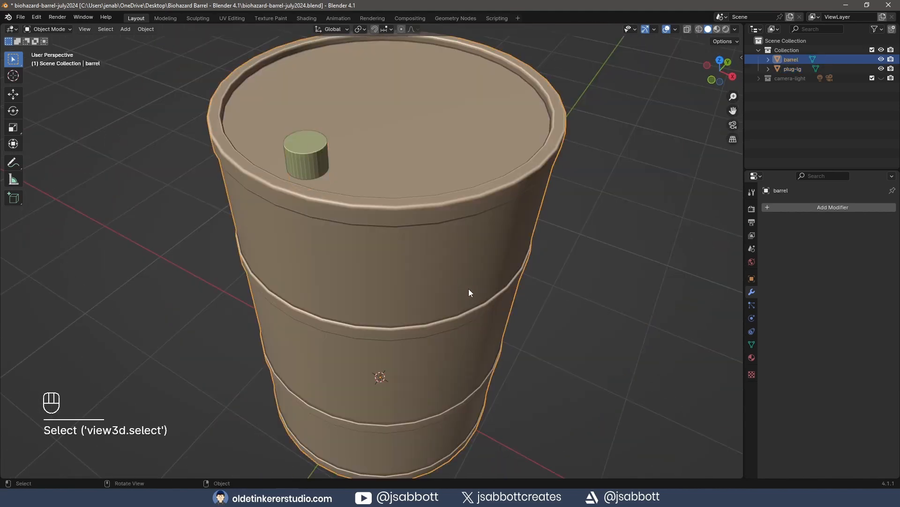
click(809, 206)
mouse_move(810, 207)
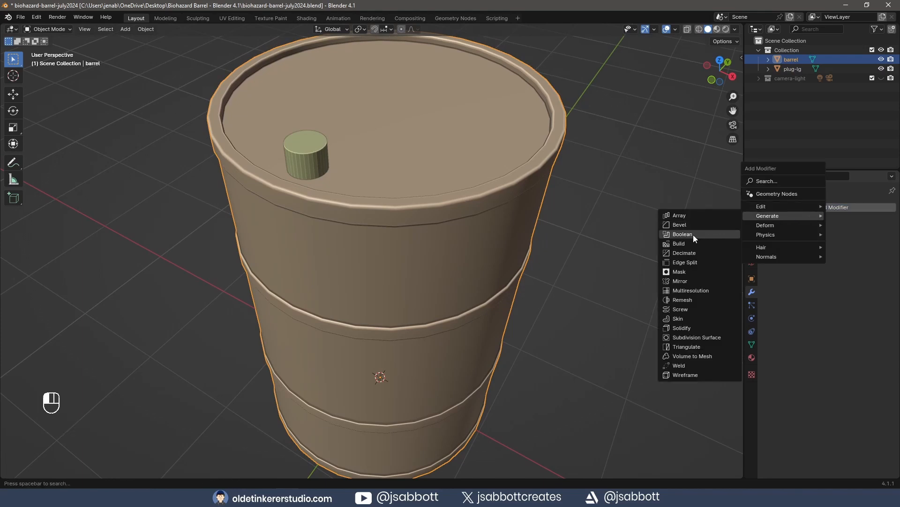
click(693, 234)
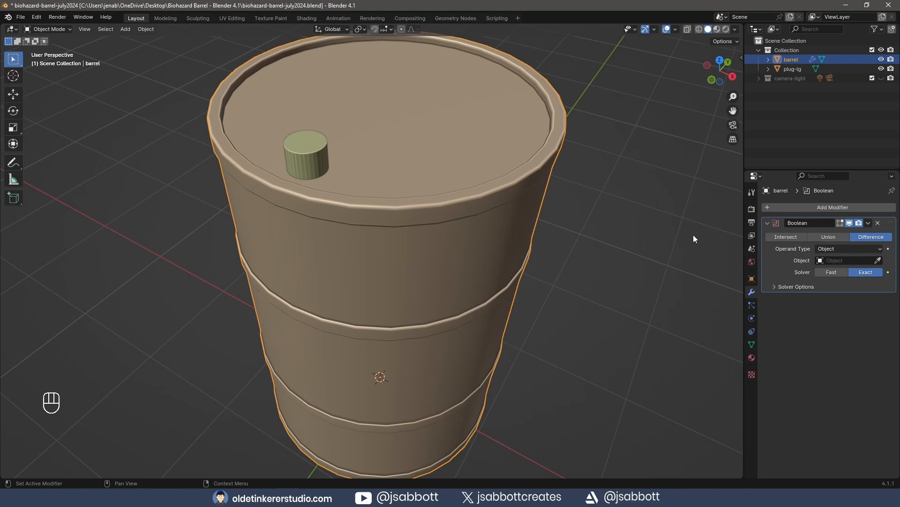
click(879, 262)
click(304, 150)
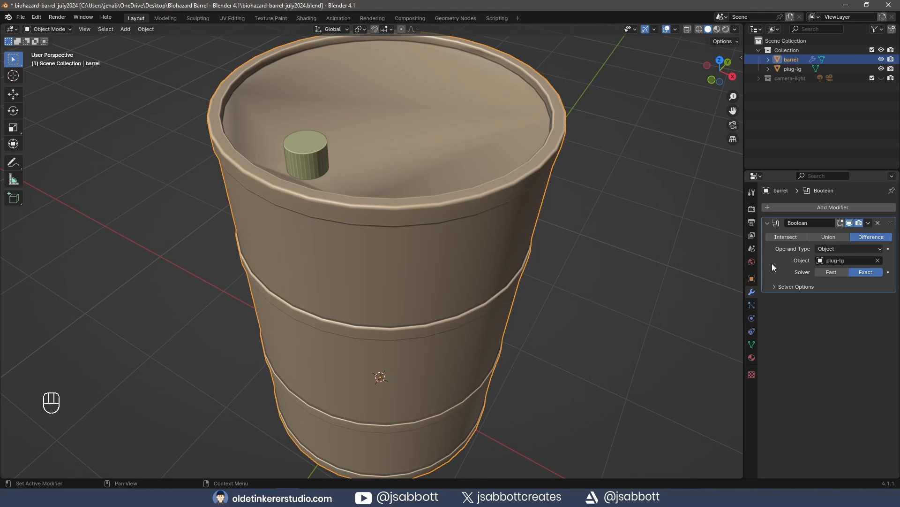
key(ctrl+a)
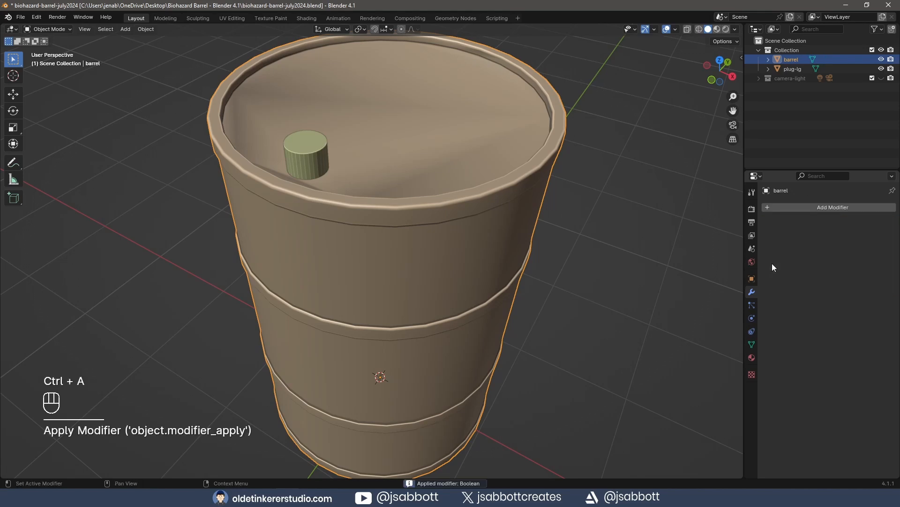
Hide plug-lg and delete the face at the bottom of the plug hole in the barrel's top.
click(881, 69)
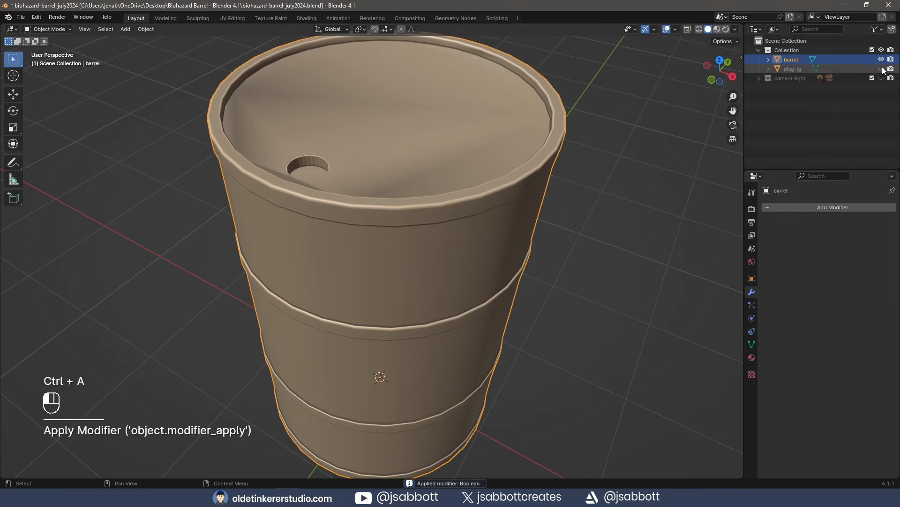
click(390, 280)
key(Tab)
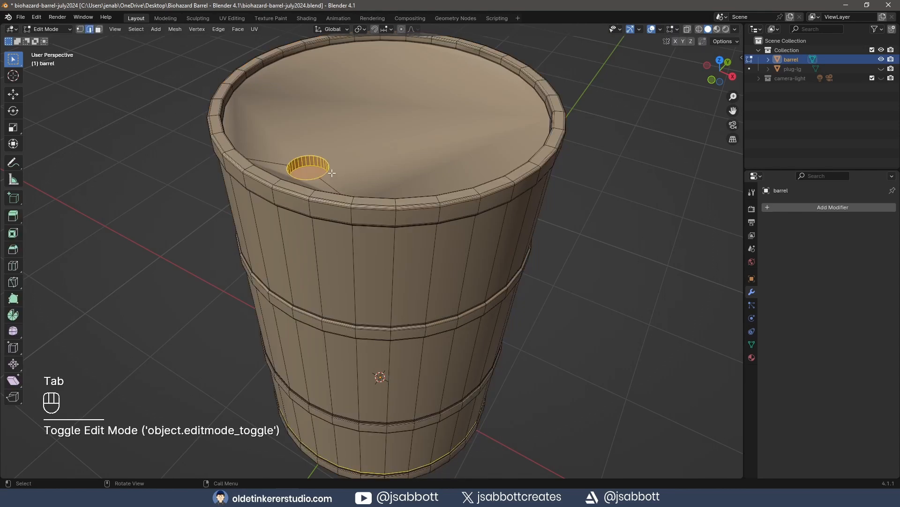
key(3)
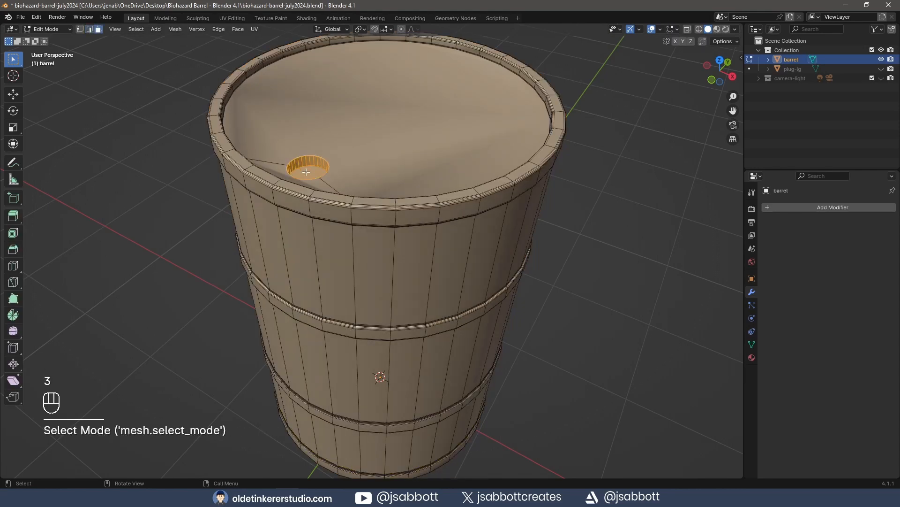
click(306, 171)
key(x)
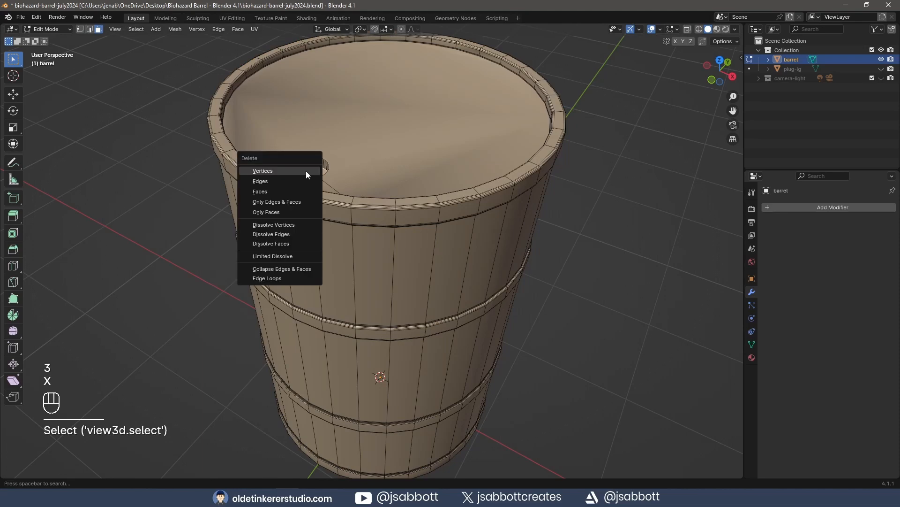
click(302, 192)
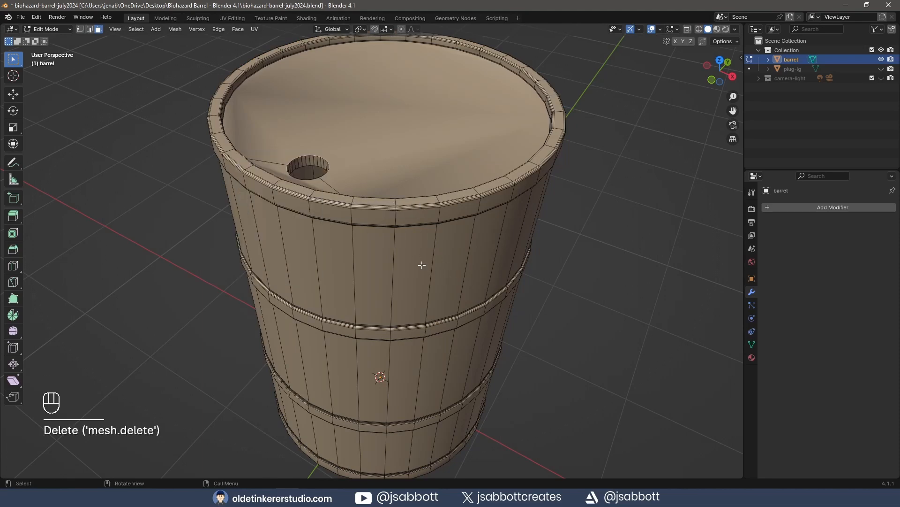
Bevel the upper edge loop of the plug hole with 3 segments and a width of 0.01'.
middle_drag(422, 265, 474, 281)
scroll(411, 228, up, 3)
key(2)
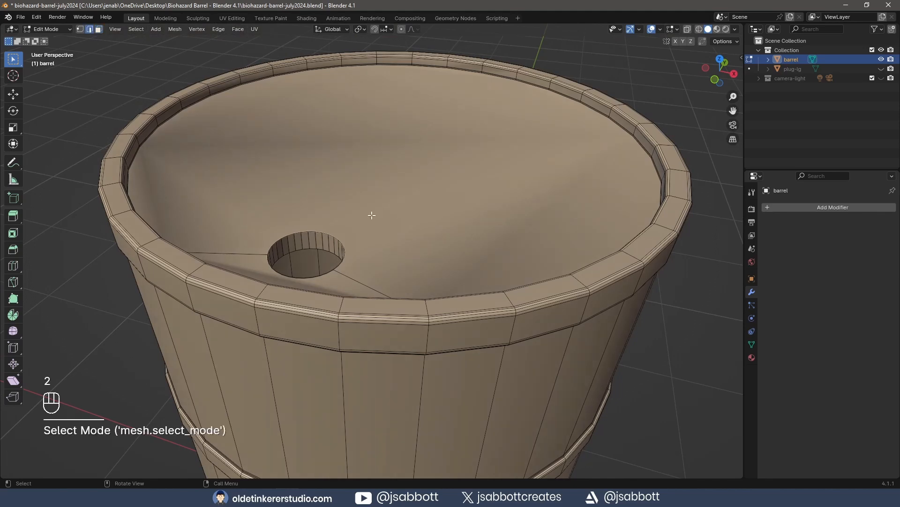
alt+click(307, 230)
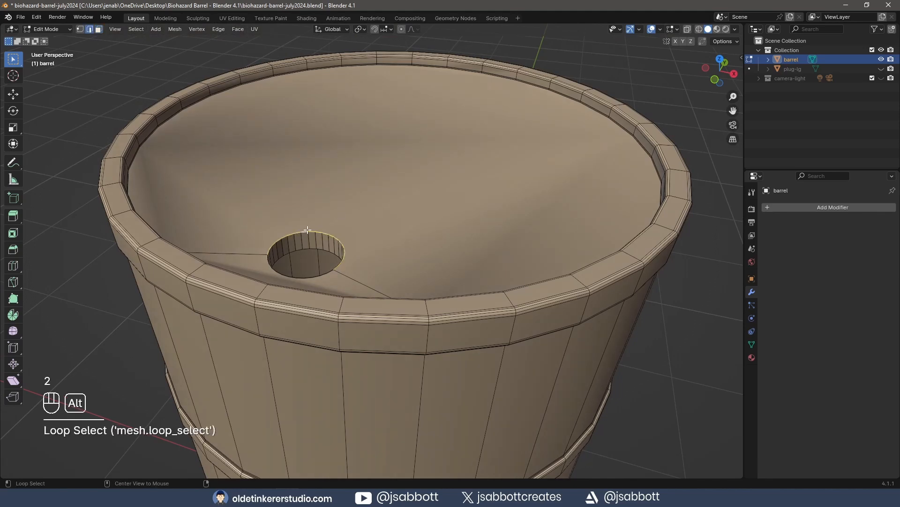
alt+shift+click(290, 277)
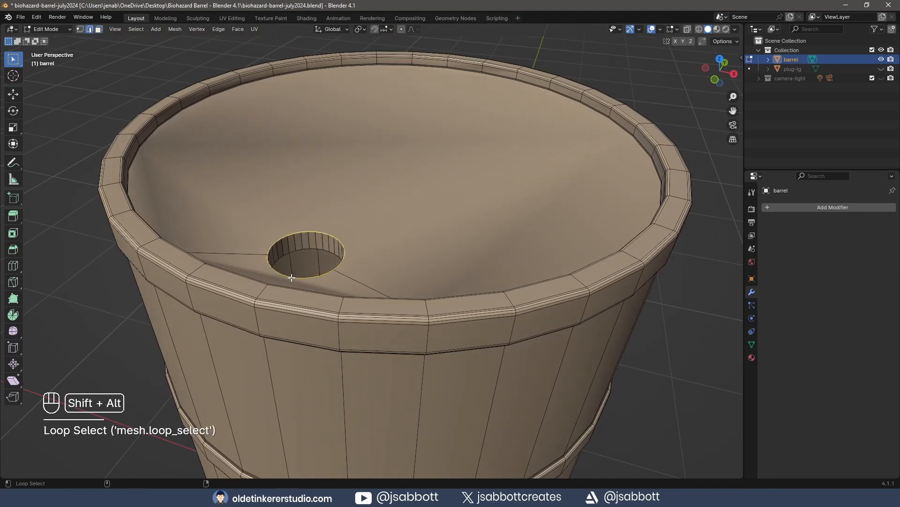
key(ctrl+b)
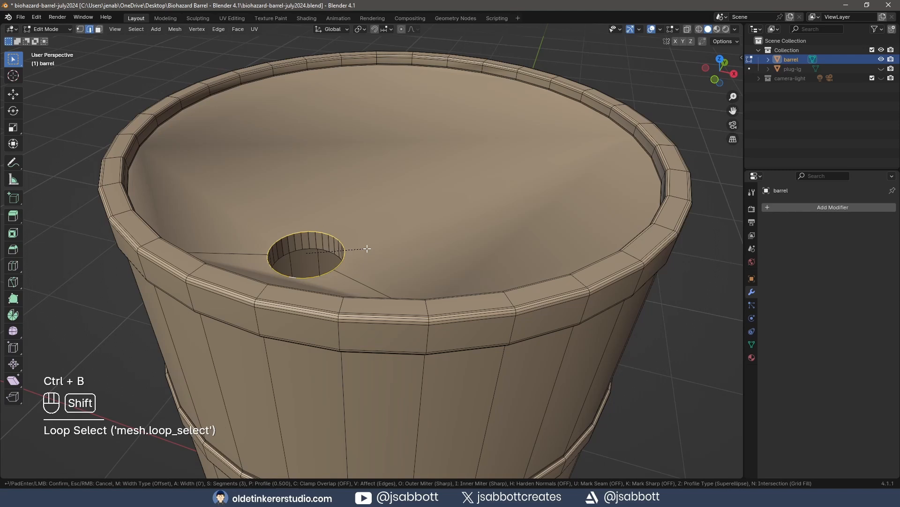
click(393, 246)
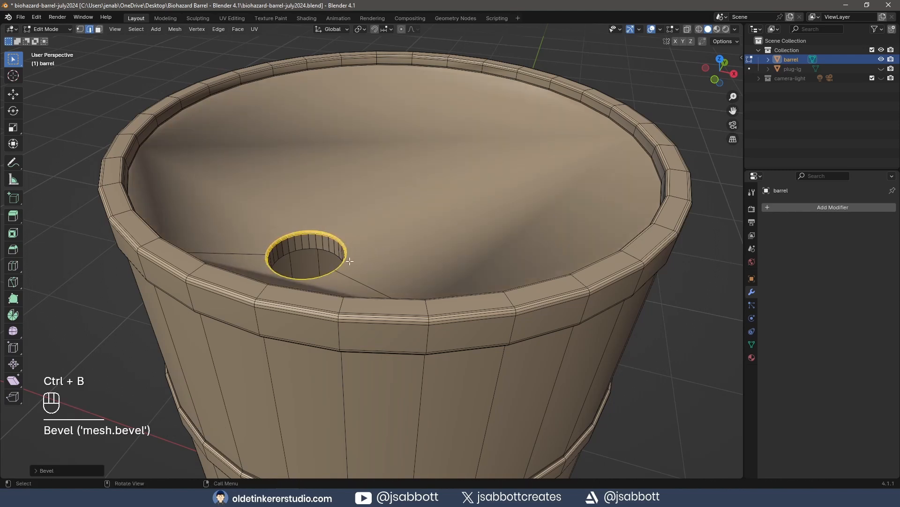
click(39, 472)
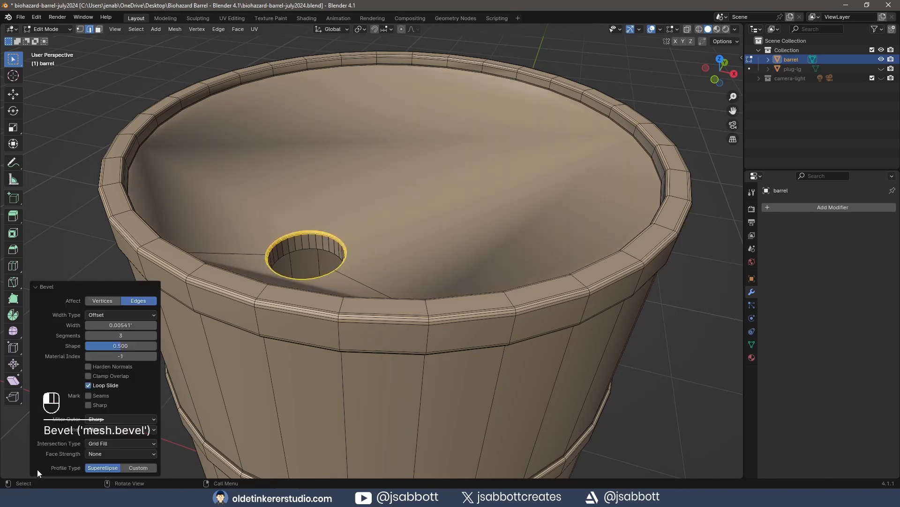
click(104, 325)
text(.01)
key(Return)
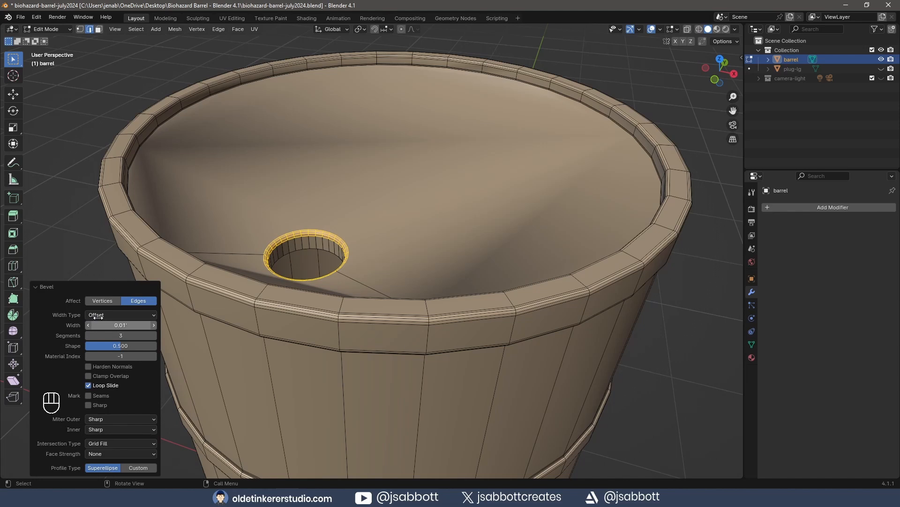
click(35, 286)
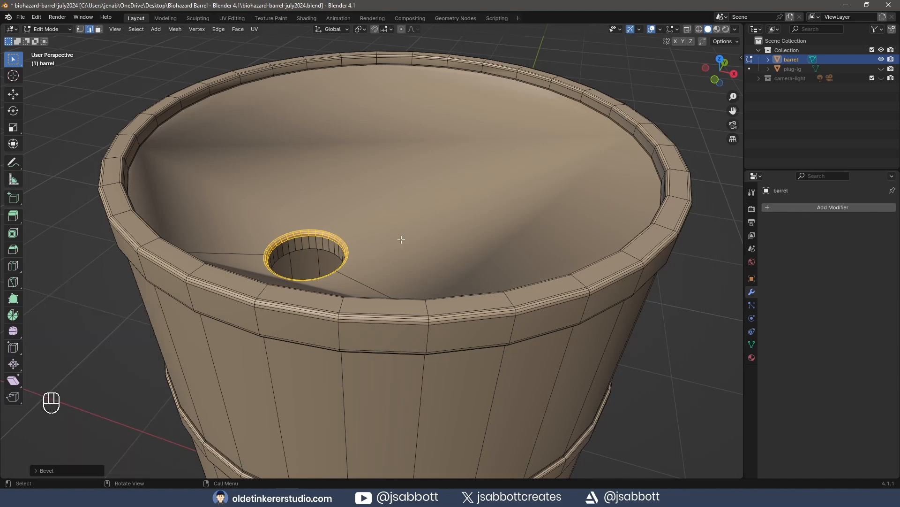
Smooth the shading around the plug hole by adding a Weighted Normal modifier to the barrel and applying it.
key(Tab)
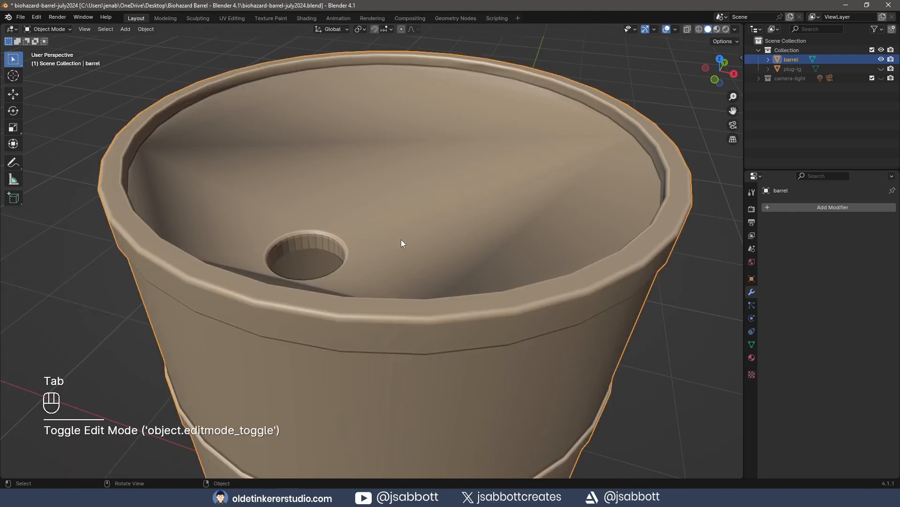
click(789, 207)
mouse_move(790, 198)
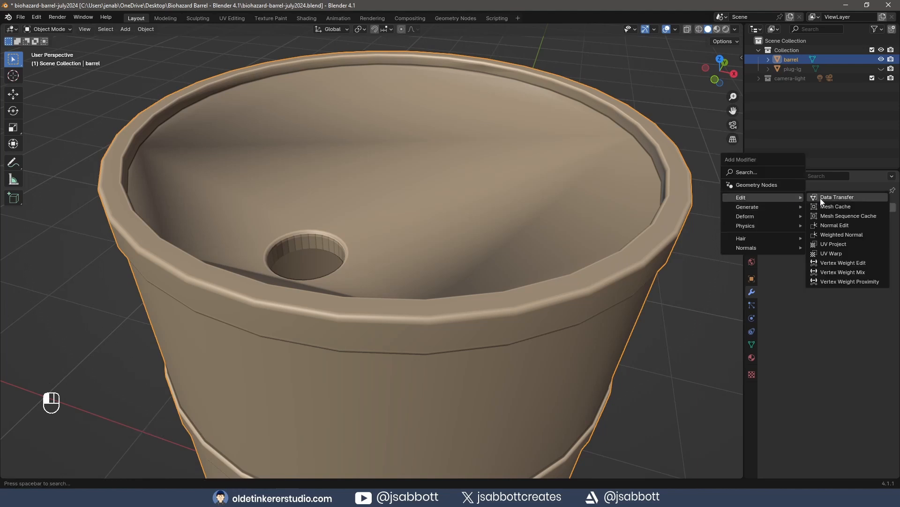
click(842, 234)
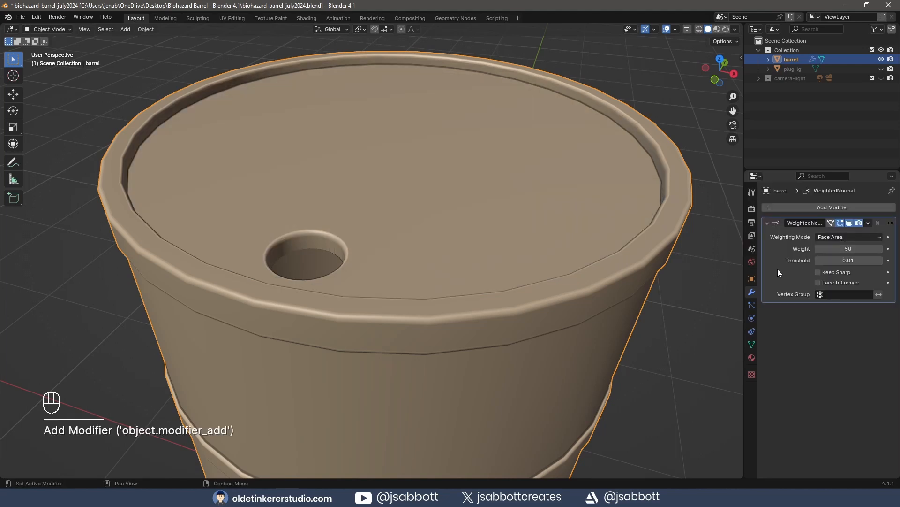
key(ctrl+a)
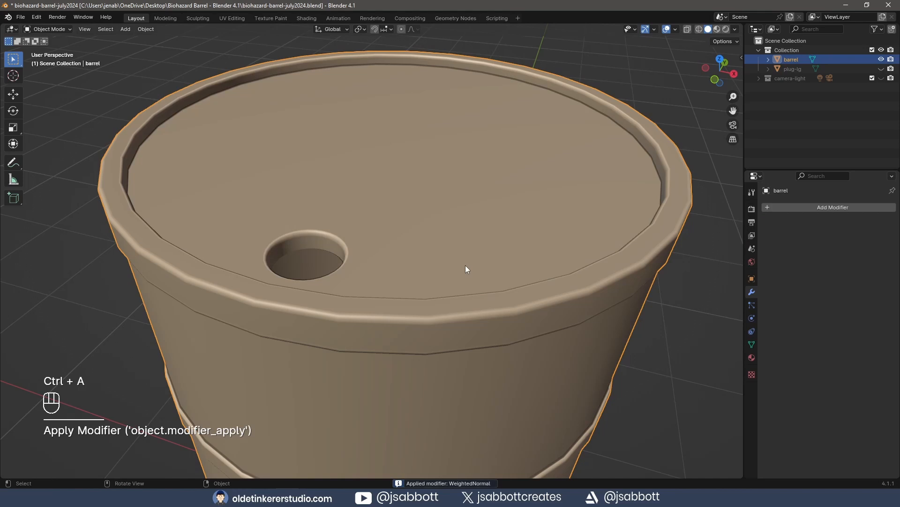
Duplicate the outer edge loop around the plug hole in place and scale the copy to about 1.094, excluding Z.
key(Tab)
alt+shift+click(306, 281)
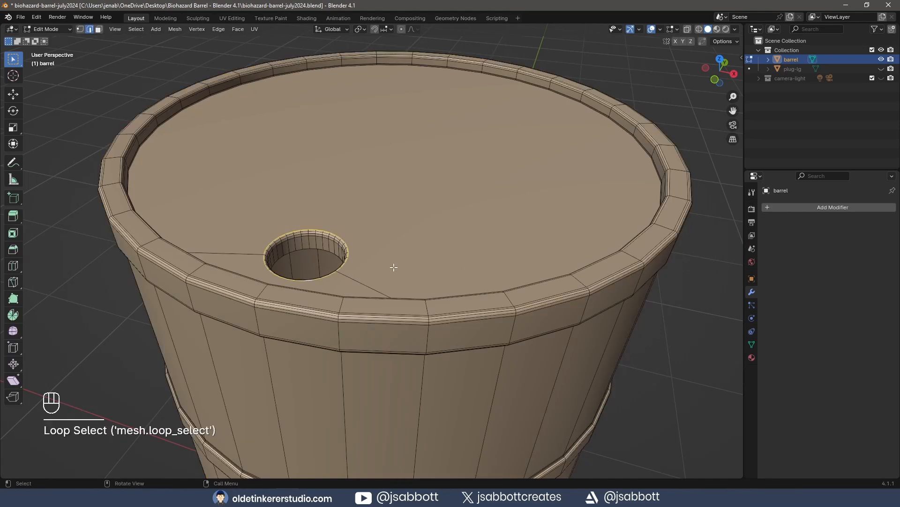
key(KP_7)
shift+middle_drag(408, 309, 392, 161)
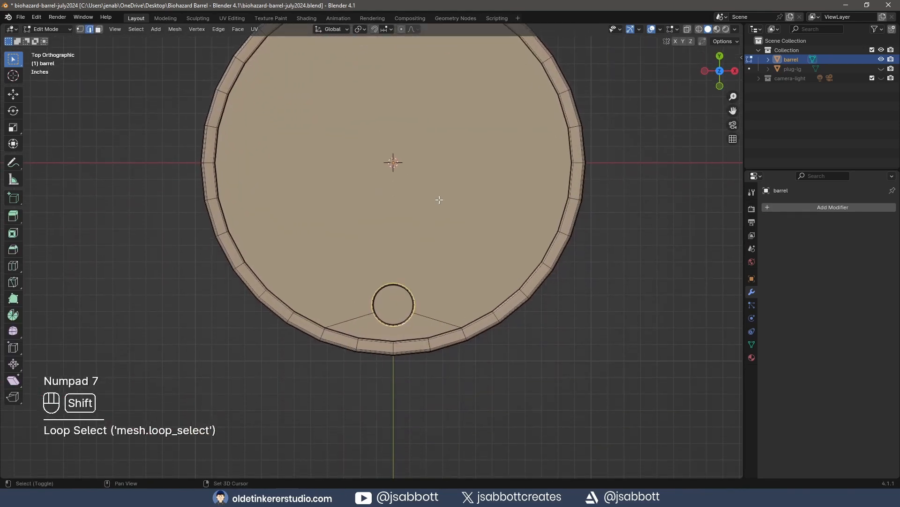
scroll(460, 229, up, 5)
scroll(459, 229, up, 2)
shift+middle_drag(494, 294, 477, 172)
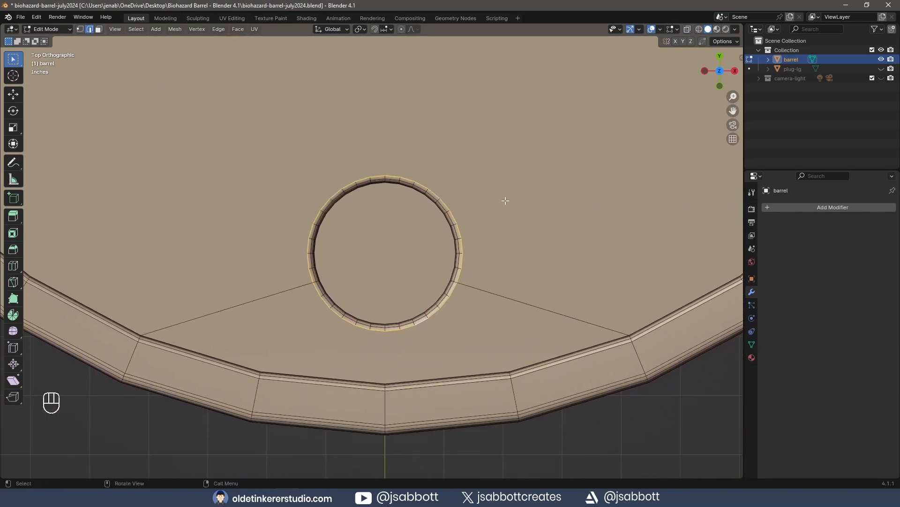
key(shift+d)
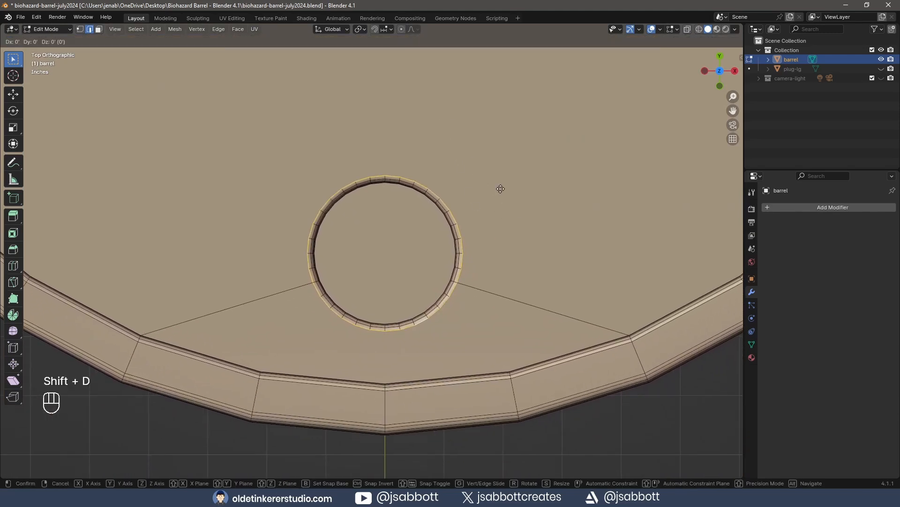
right_click(500, 189)
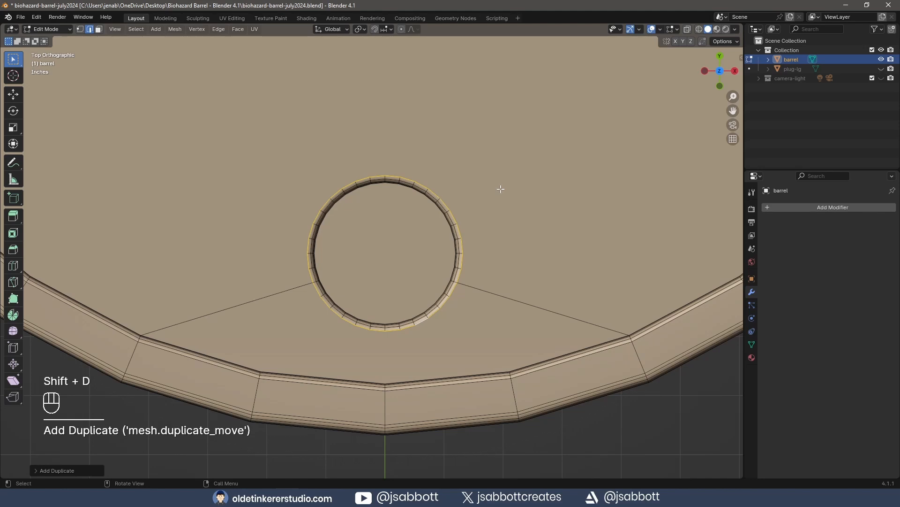
key(s)
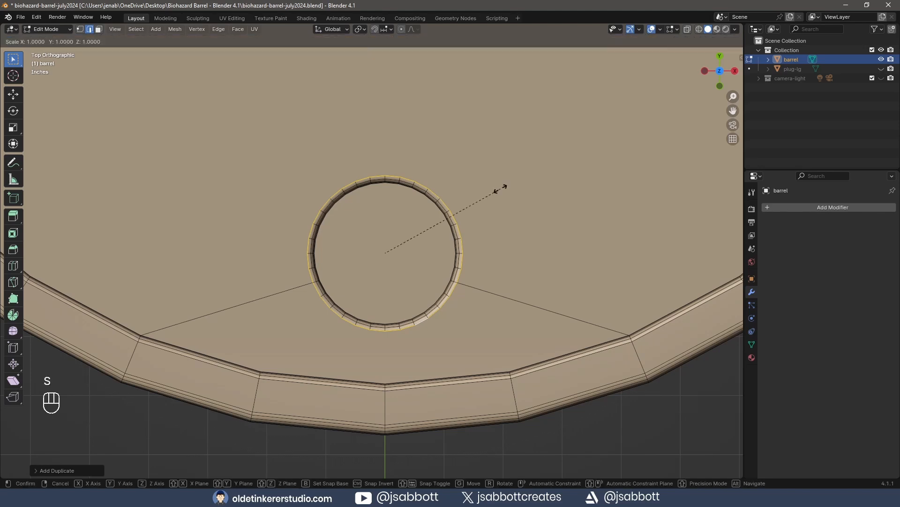
key(shift+z)
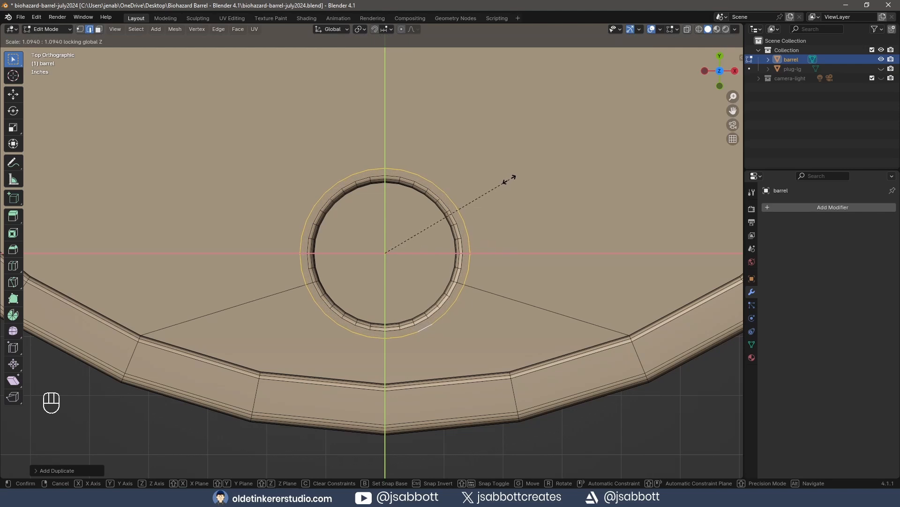
click(510, 178)
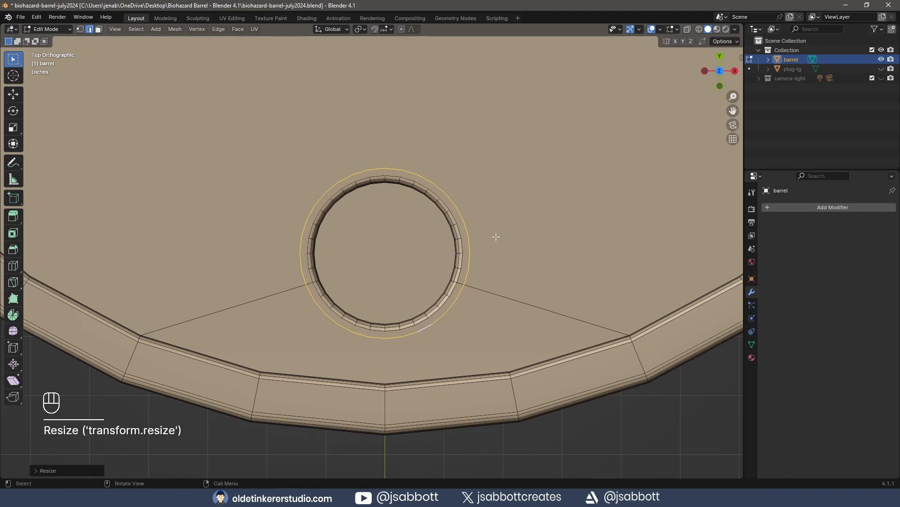
Extrude the duplicated edge loop and scale it inward to about 0.9145 to form a flat ring around the hole.
key(e)
right_click(519, 248)
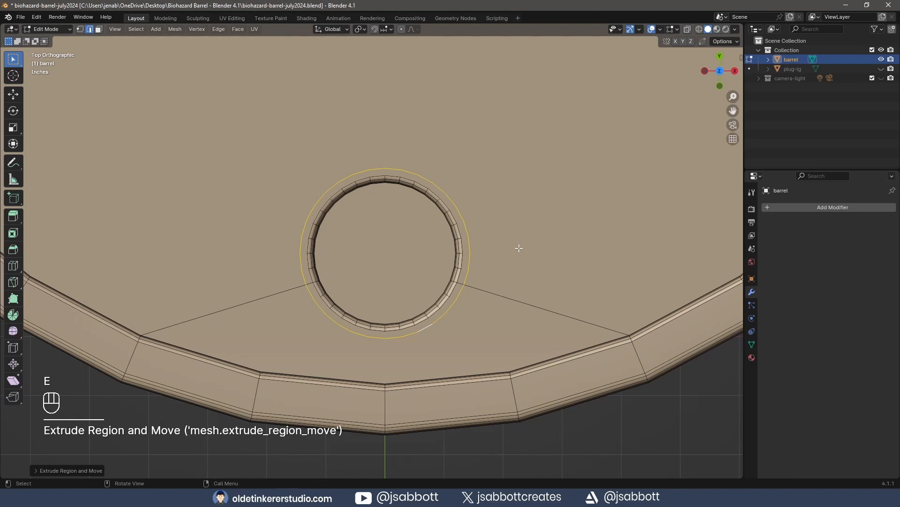
key(s)
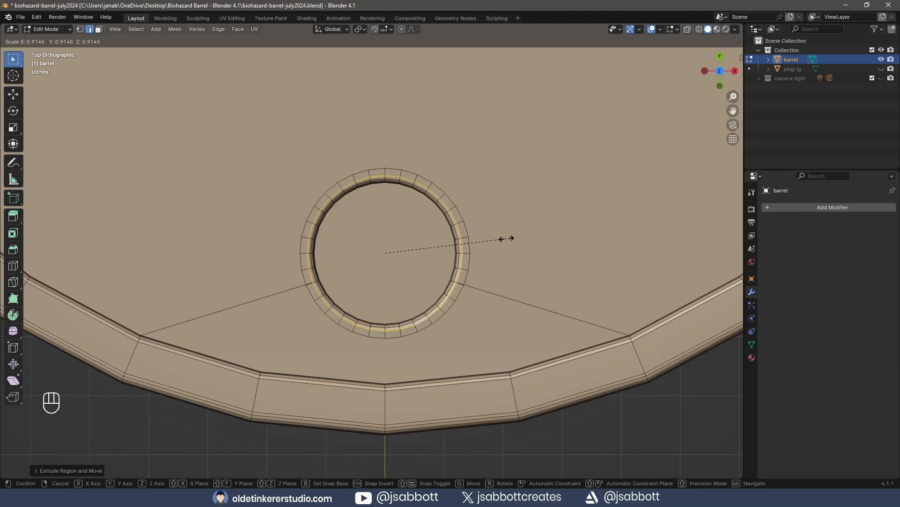
click(507, 239)
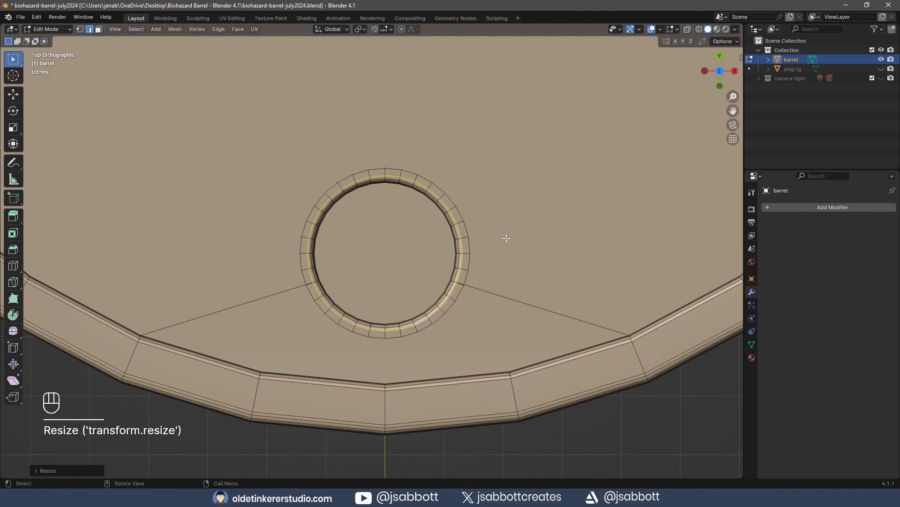
Extrude the flat ring of faces around the plug hole by -0.01' along its normal to give it thickness.
key(3)
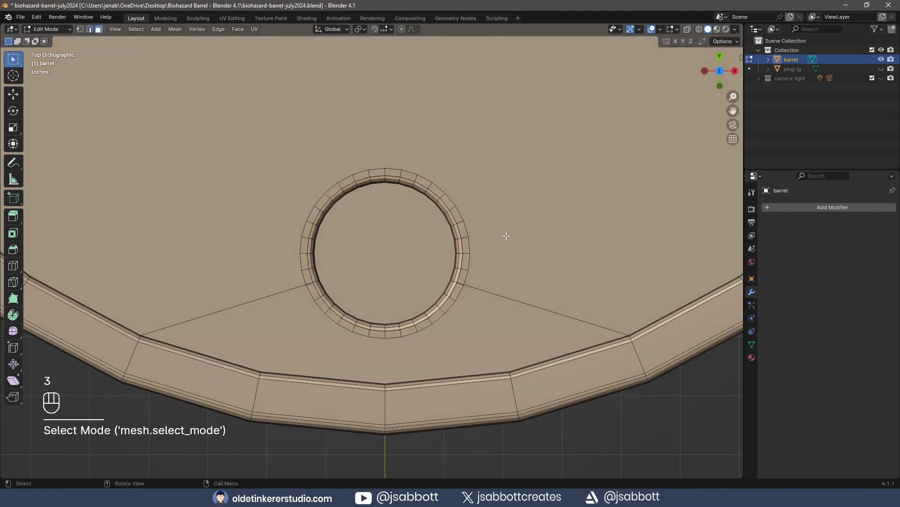
alt+click(386, 172)
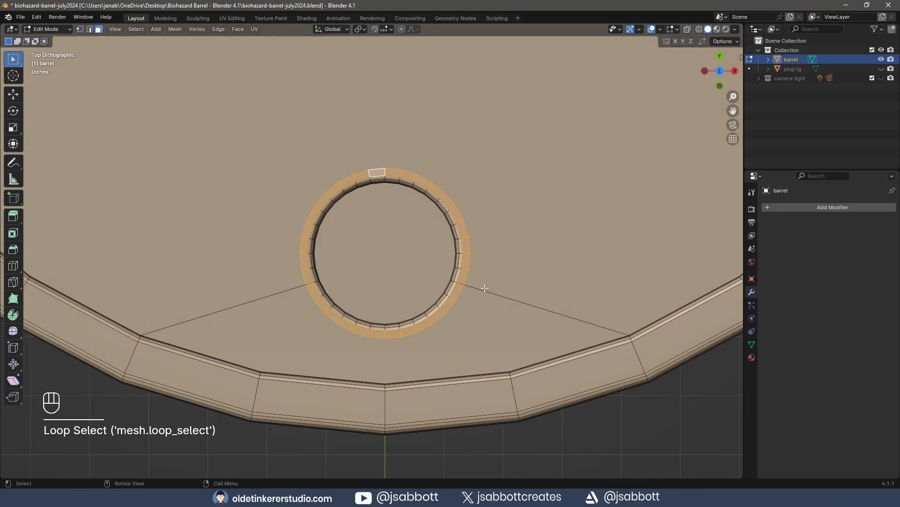
middle_drag(595, 311, 552, 243)
shift+middle_drag(525, 217, 426, 266)
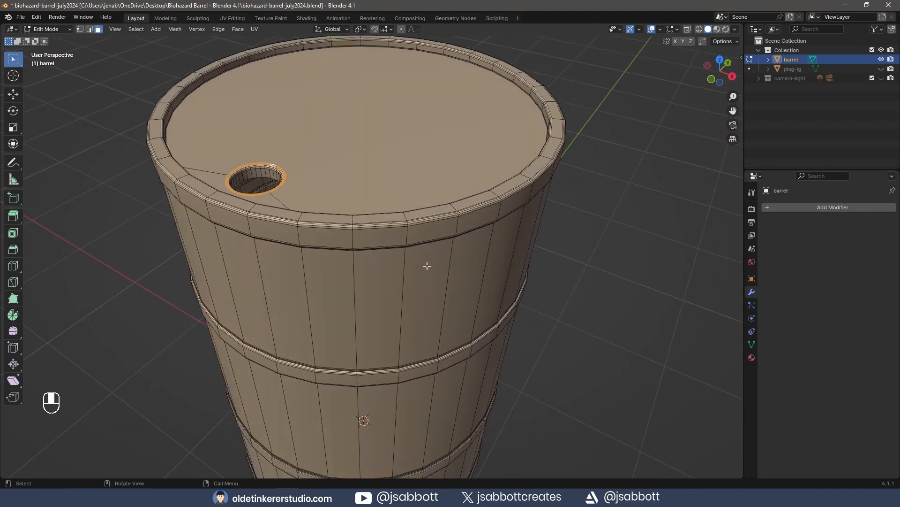
key(e)
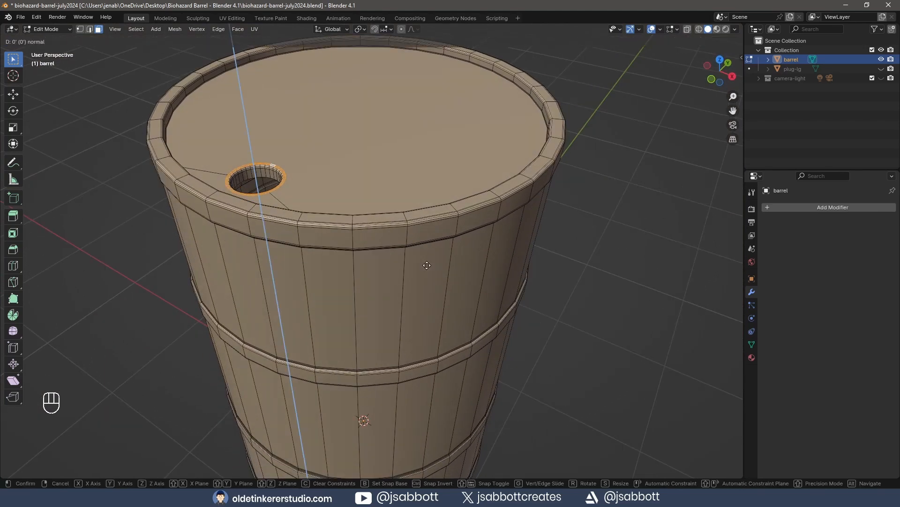
text(-.01)
click(427, 265)
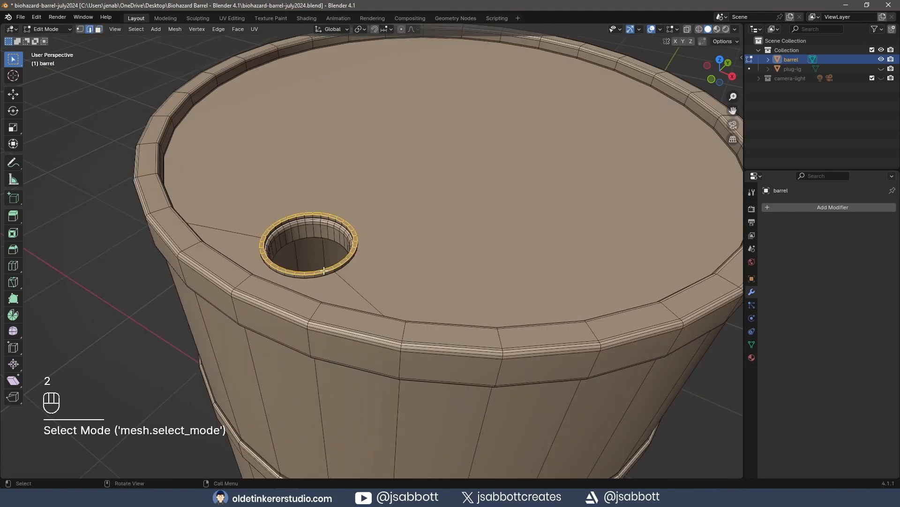
Bevel the outer and inner upper edge loops of the ring around the hole with 3 segments and a width of 0.01'.
alt+click(320, 273)
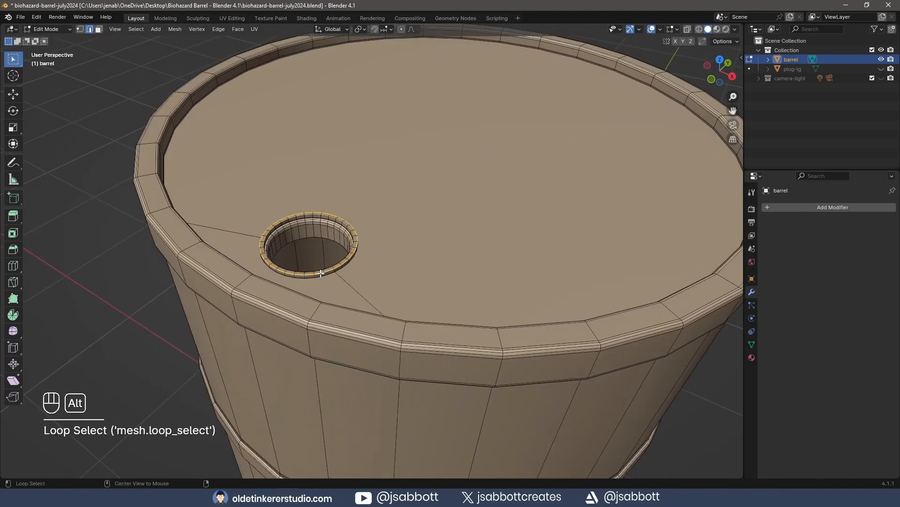
alt+shift+click(282, 223)
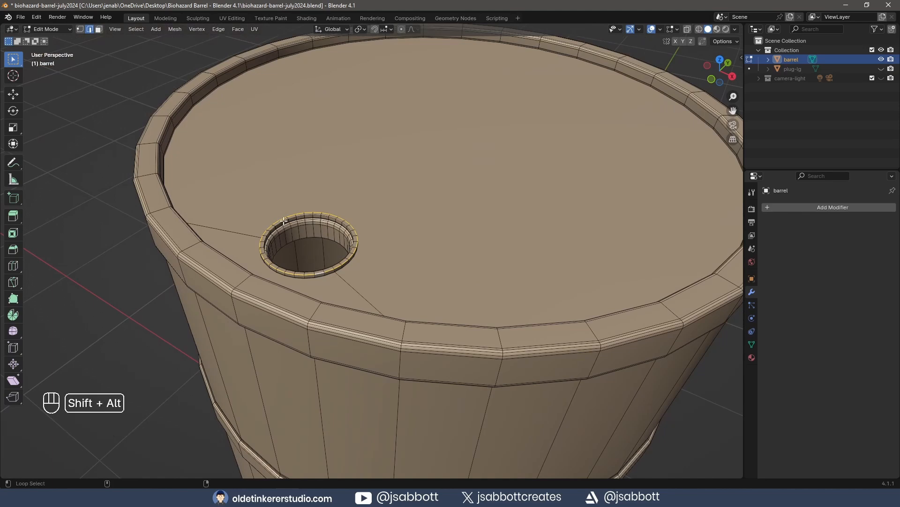
alt+shift+click(285, 220)
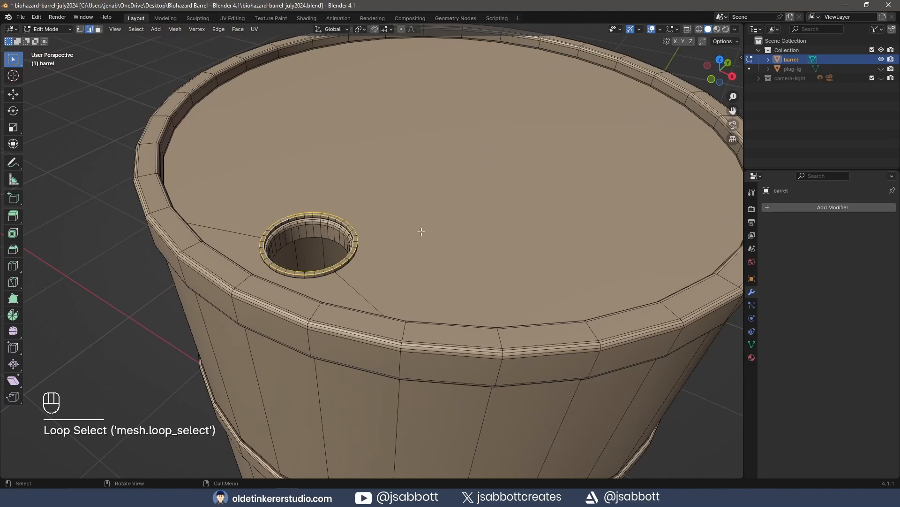
key(ctrl+b)
key(shift)
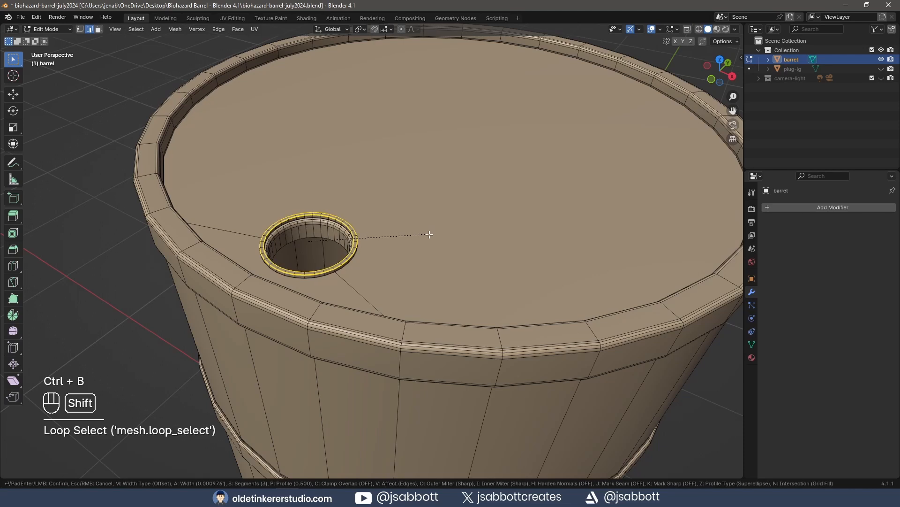
click(430, 236)
click(39, 469)
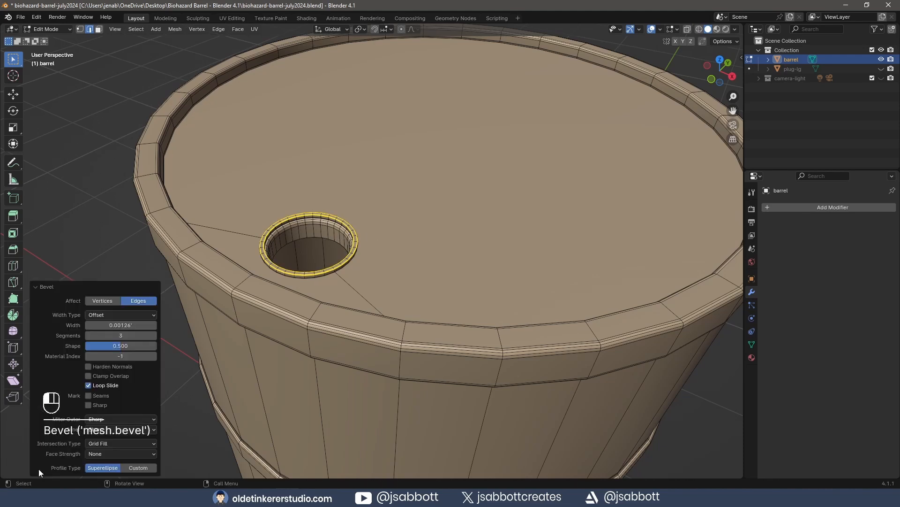
click(108, 325)
text(0.01)
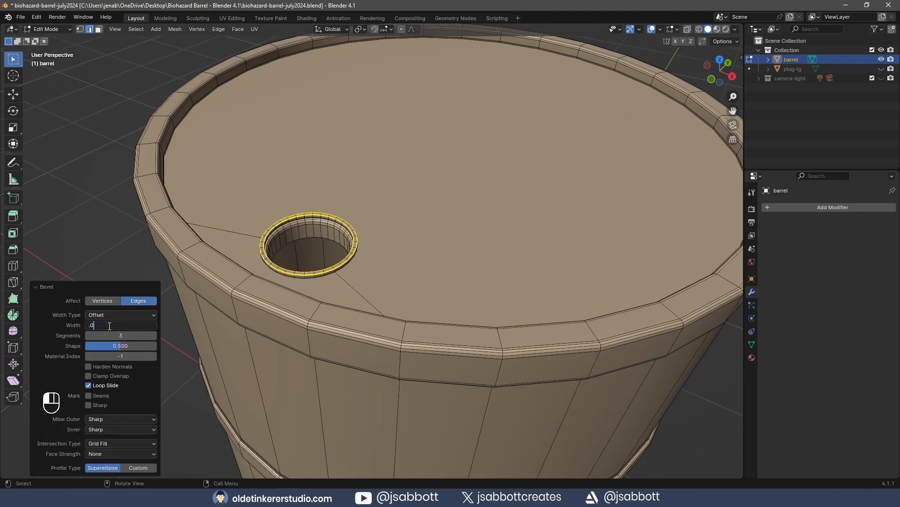
key(Return)
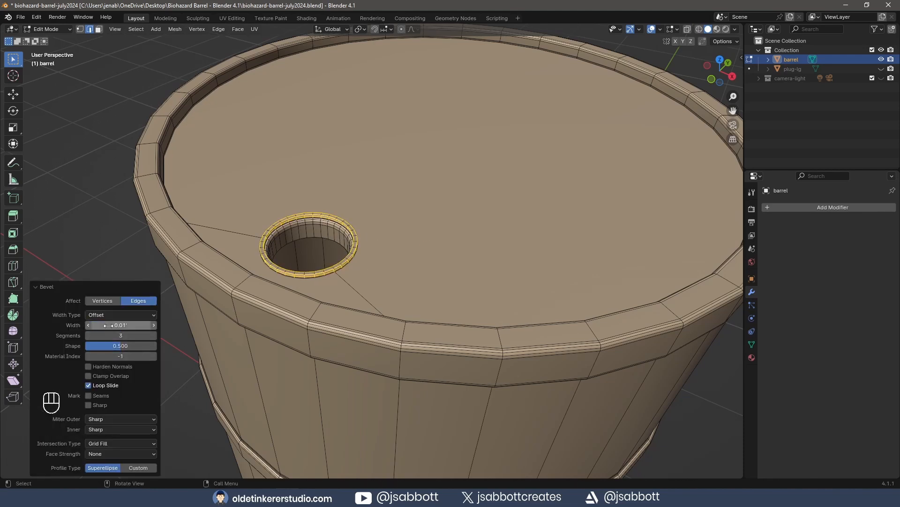
click(36, 286)
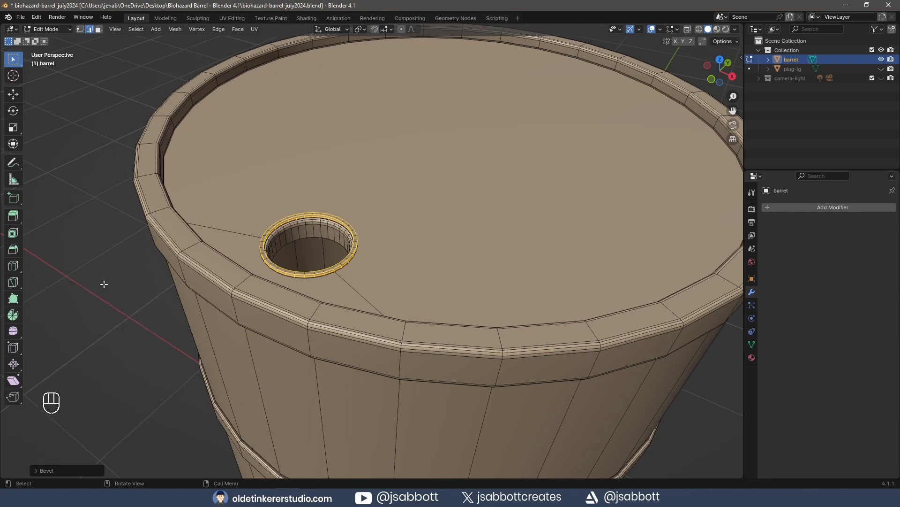
Return the barrel to Object Mode and apply Shade Smooth to it.
key(Tab)
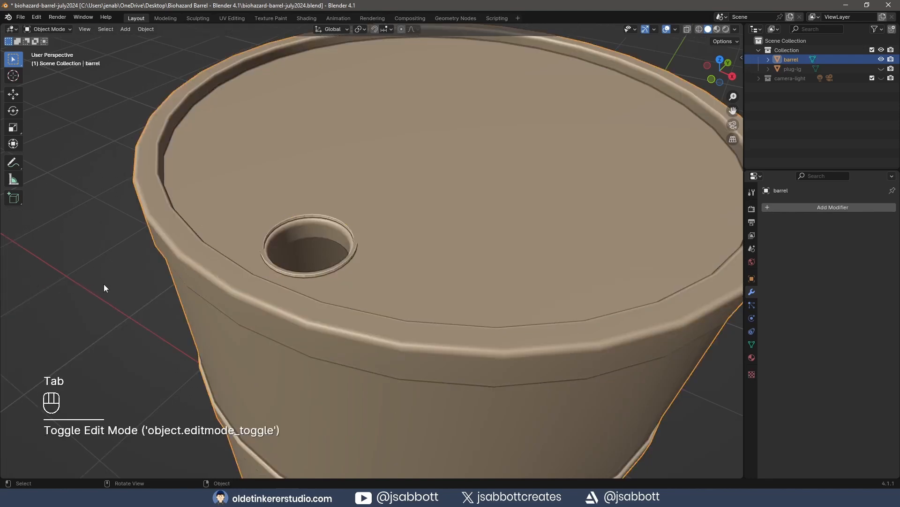
right_click(370, 283)
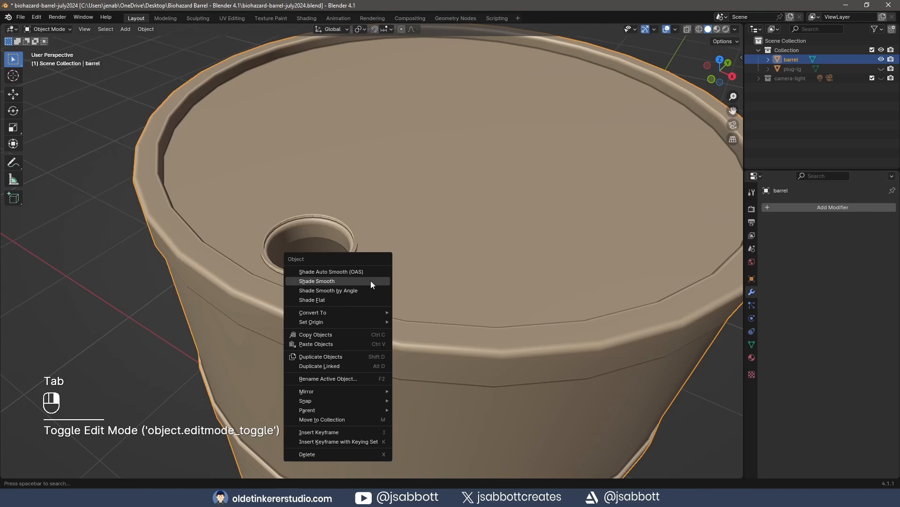
click(370, 282)
middle_drag(308, 252, 465, 260)
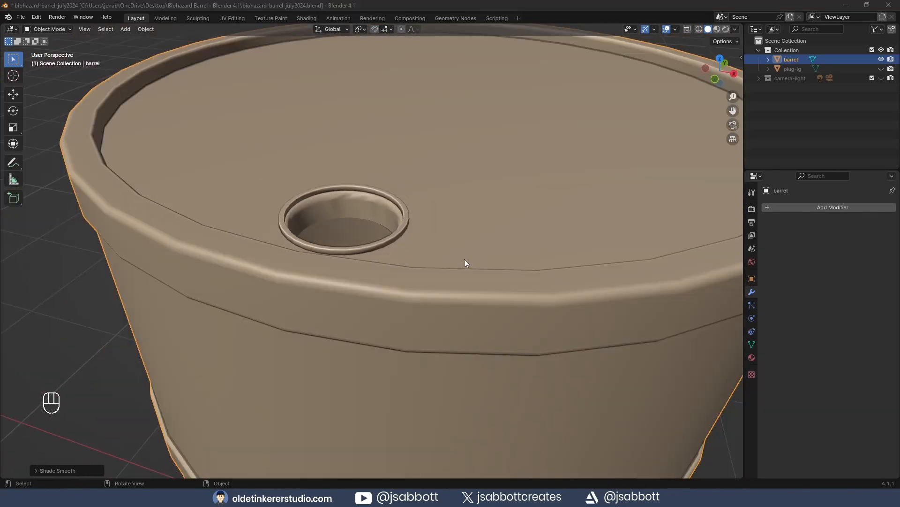
Unhide the plug-lg object and scale it to 0.3 along Z.
click(882, 69)
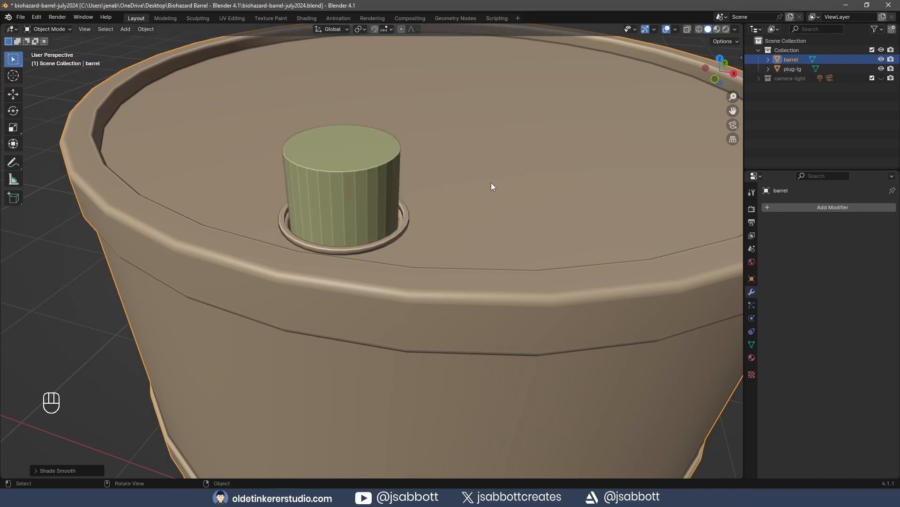
click(375, 196)
text(s)
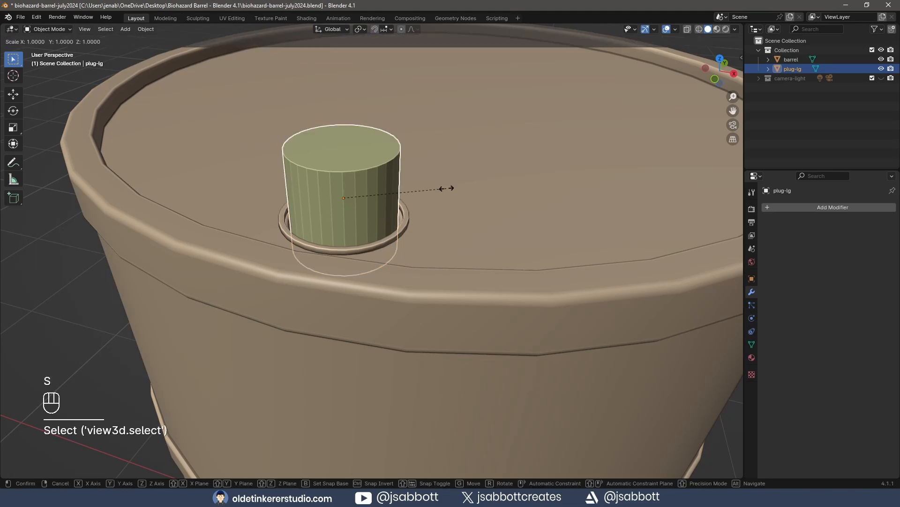
text(z.3)
click(446, 188)
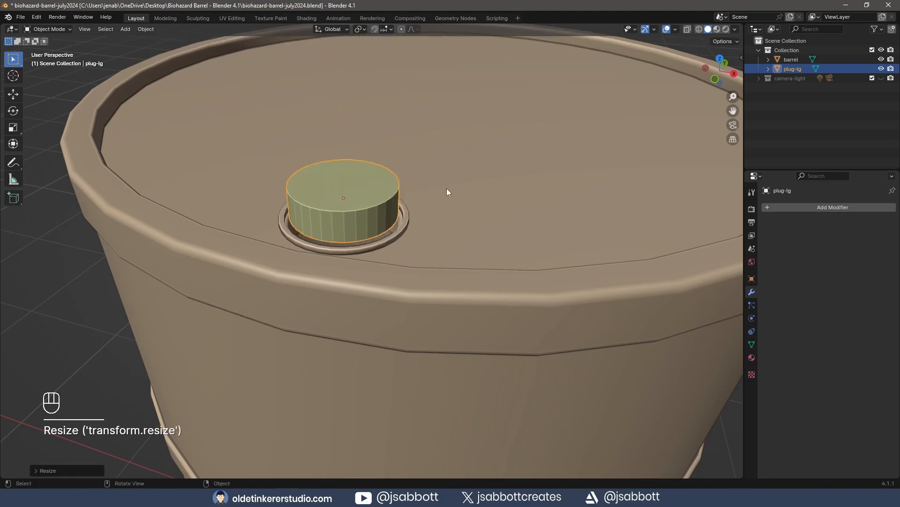
Lower the large plug along Z so it sits partly inside the ringed hole.
key(g)
key(z)
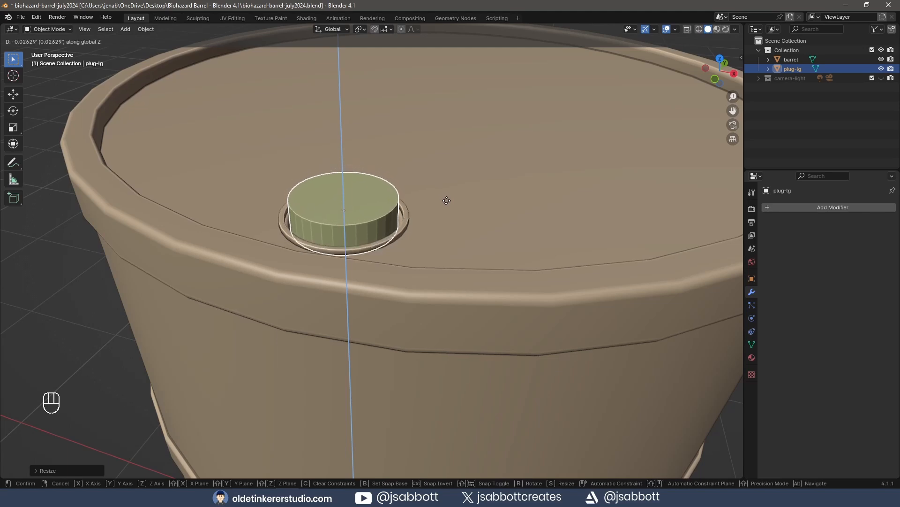
click(447, 201)
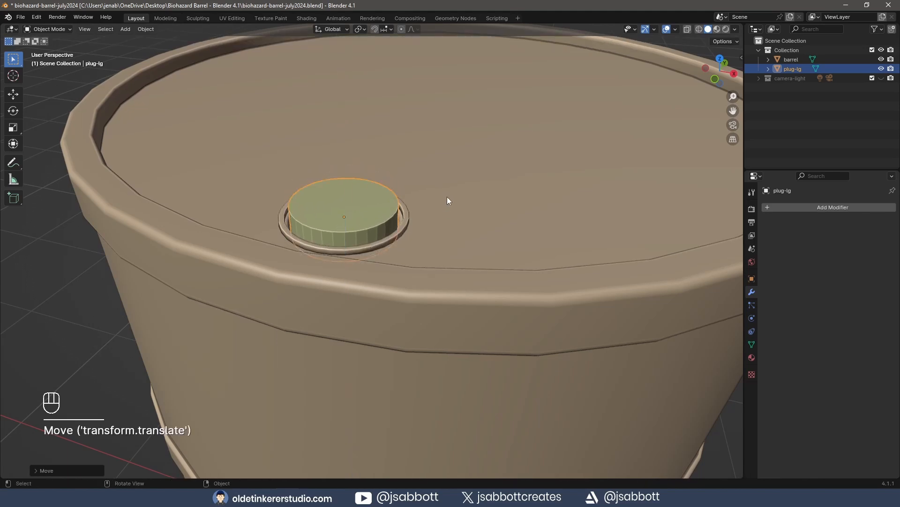
Inset the top face of the large plug to leave a narrow rim around its edge.
key(Tab)
key(KP_Decimal)
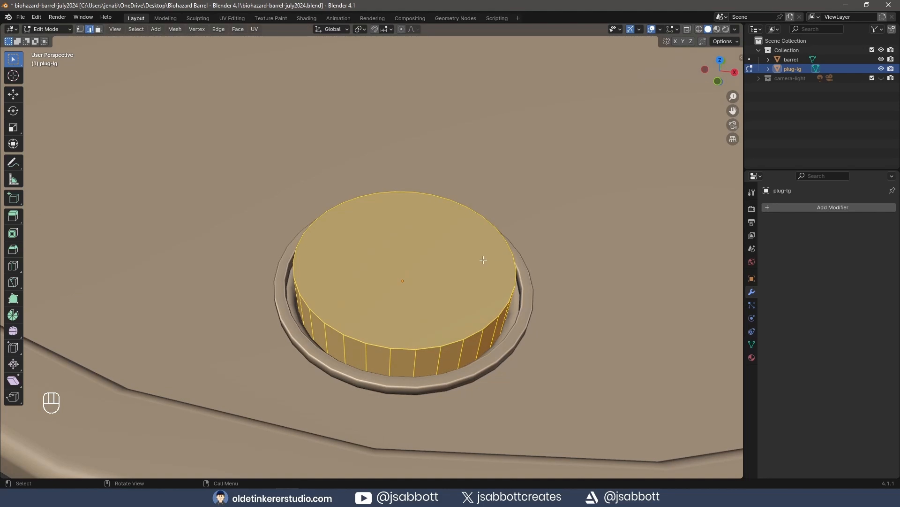
click(461, 261)
key(3)
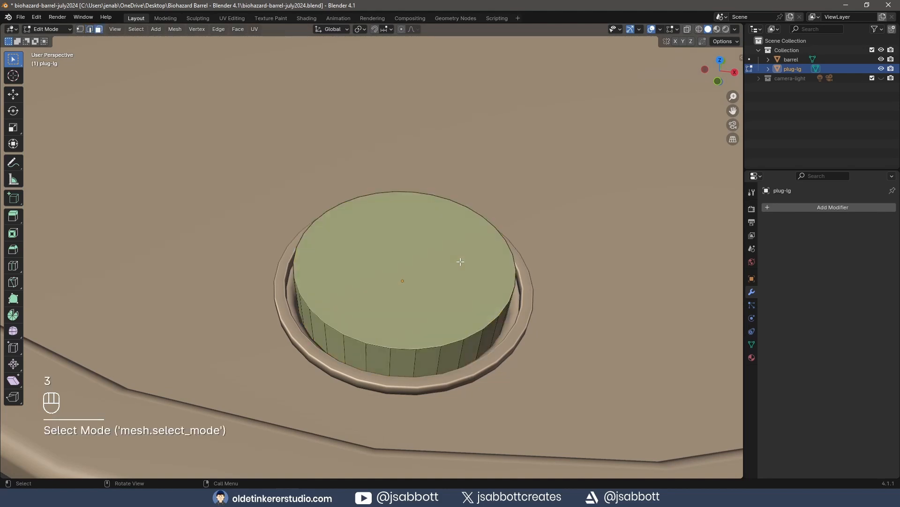
click(461, 261)
key(i)
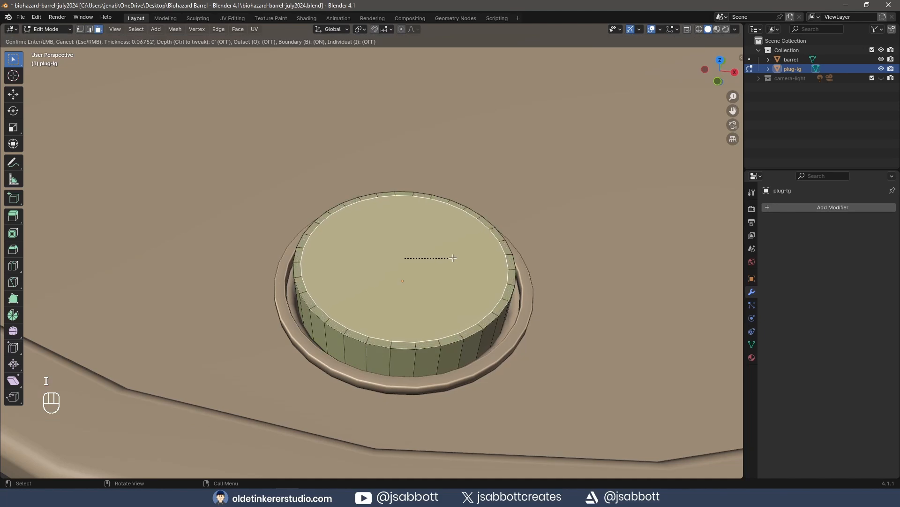
click(451, 255)
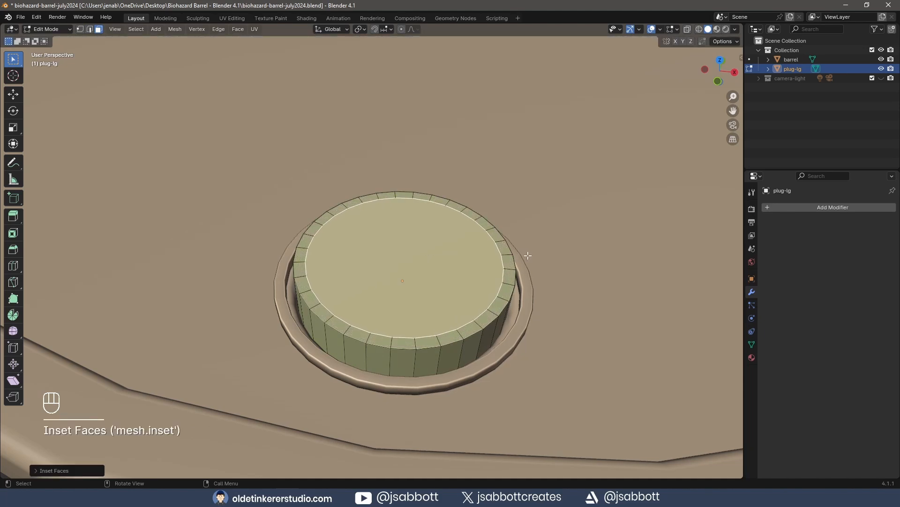
Extrude the plug's inset top face downward to form a deep recess inside the rim.
middle_drag(527, 255, 520, 249)
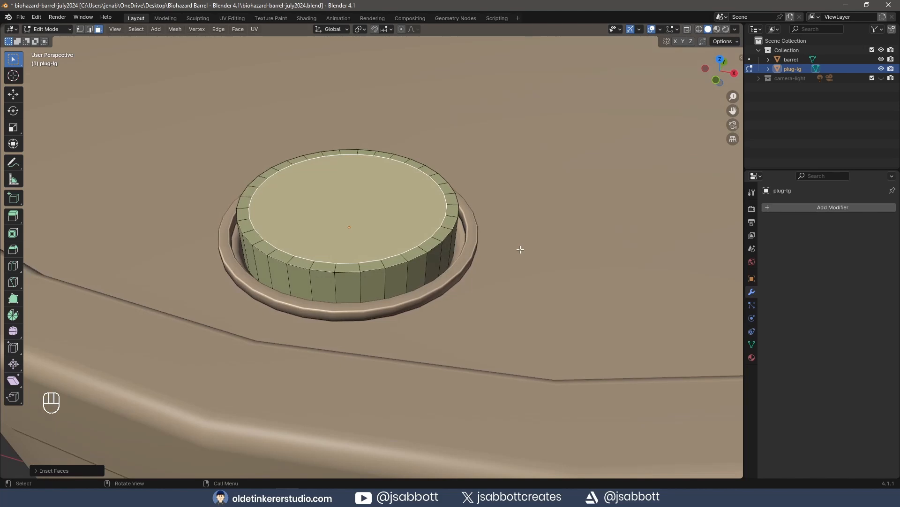
key(e)
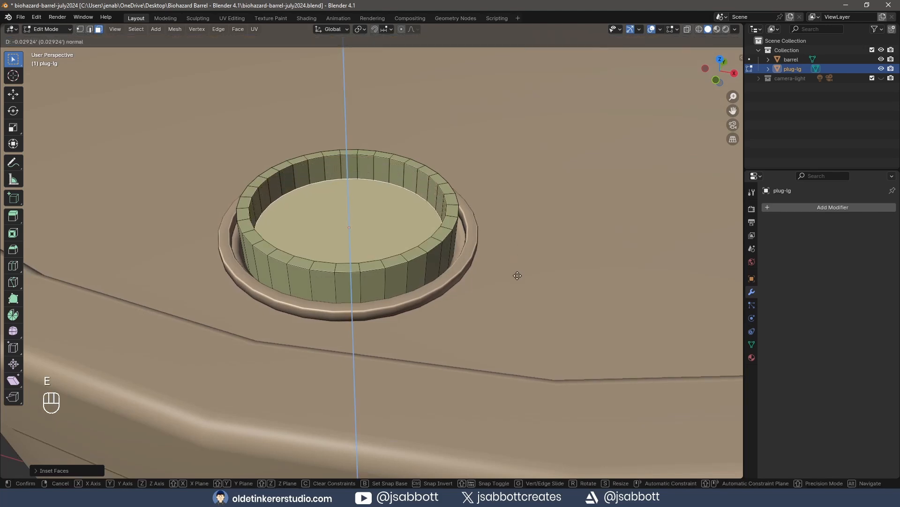
click(516, 291)
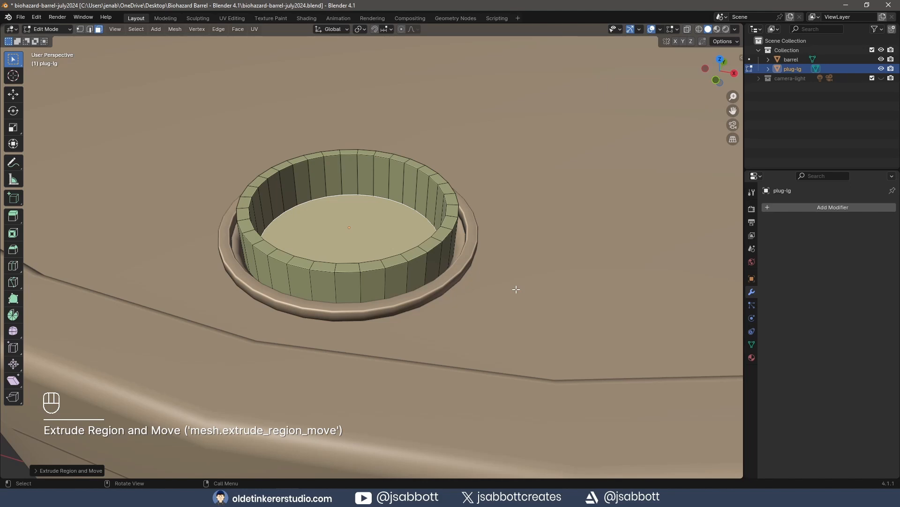
Bevel the outer and inner top edge loops of the plug's rim with 3 segments and a width of 0.01'.
key(2)
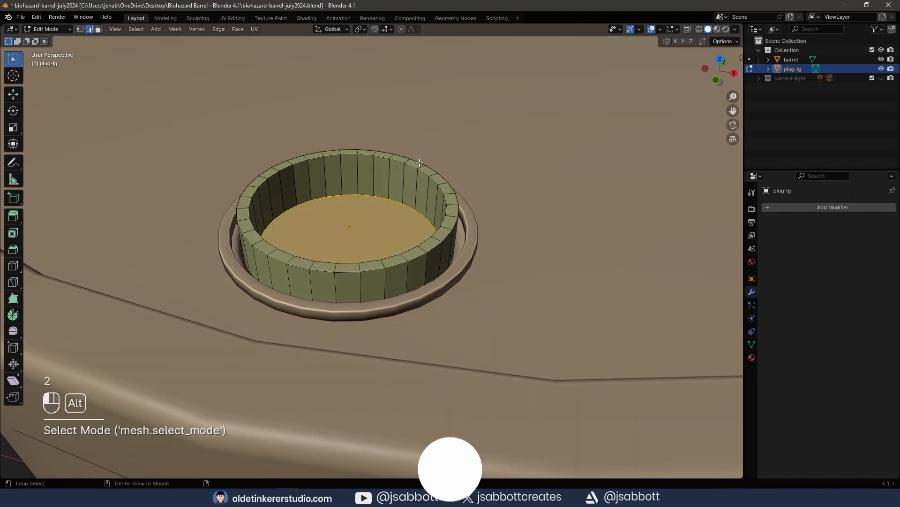
alt+shift+click(412, 166)
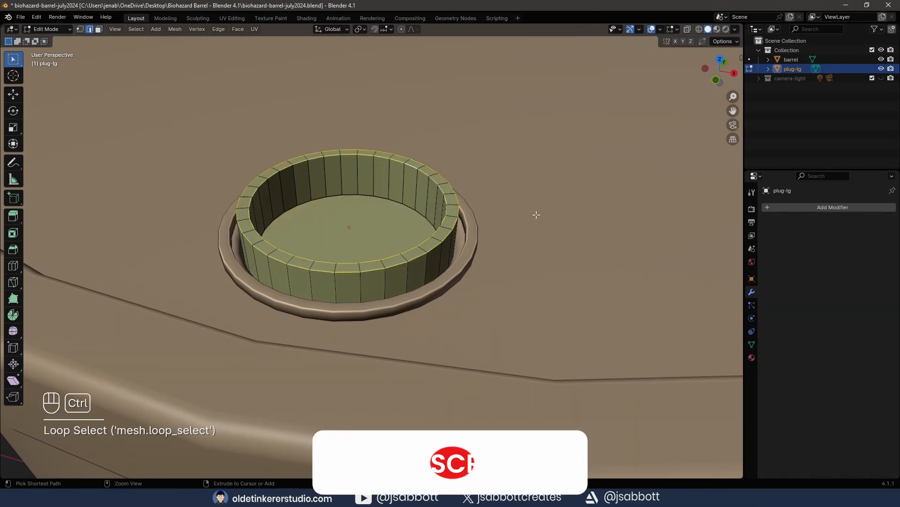
key(ctrl+b)
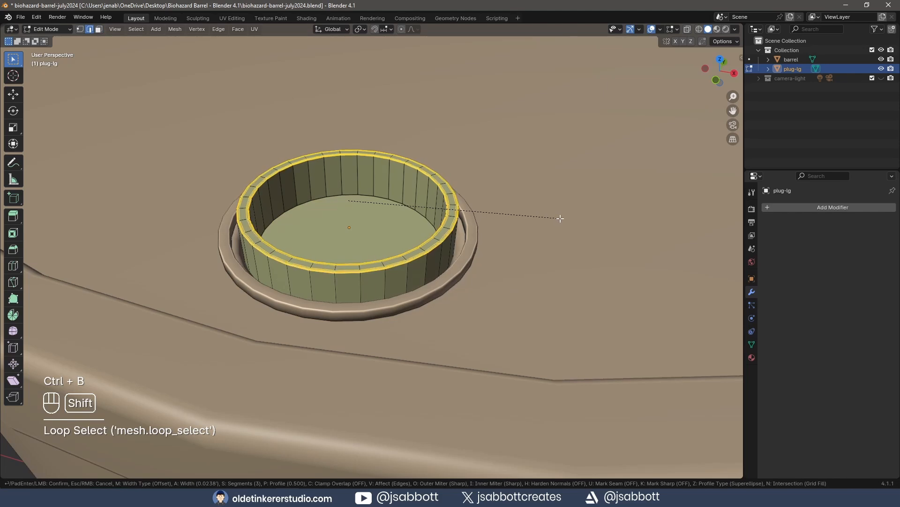
click(559, 218)
click(34, 470)
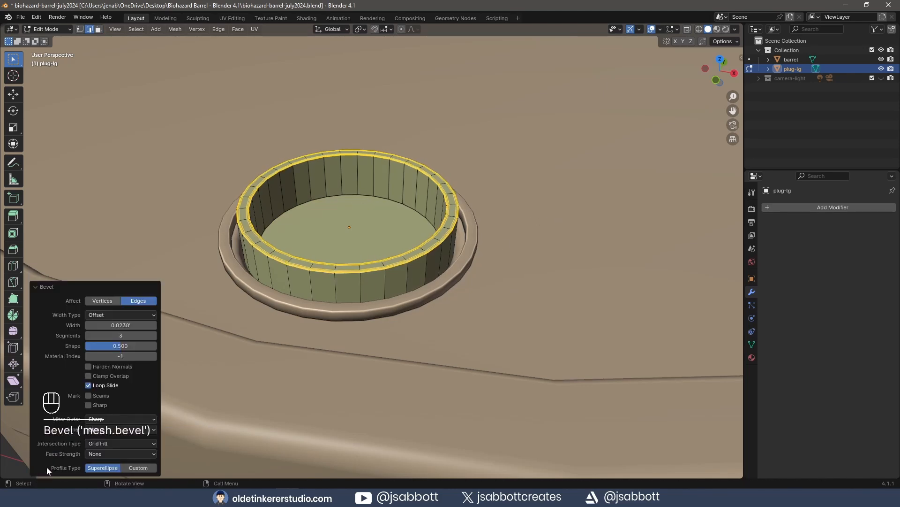
click(100, 325)
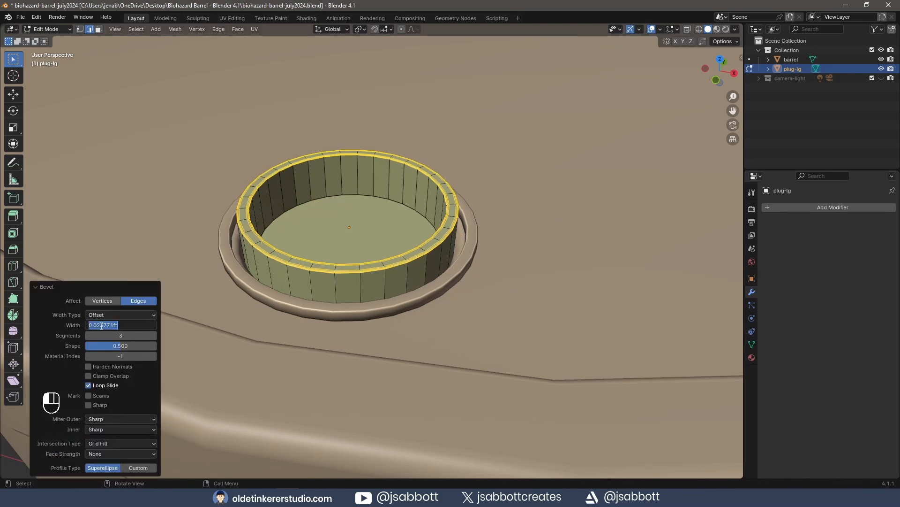
text(.01)
key(Return)
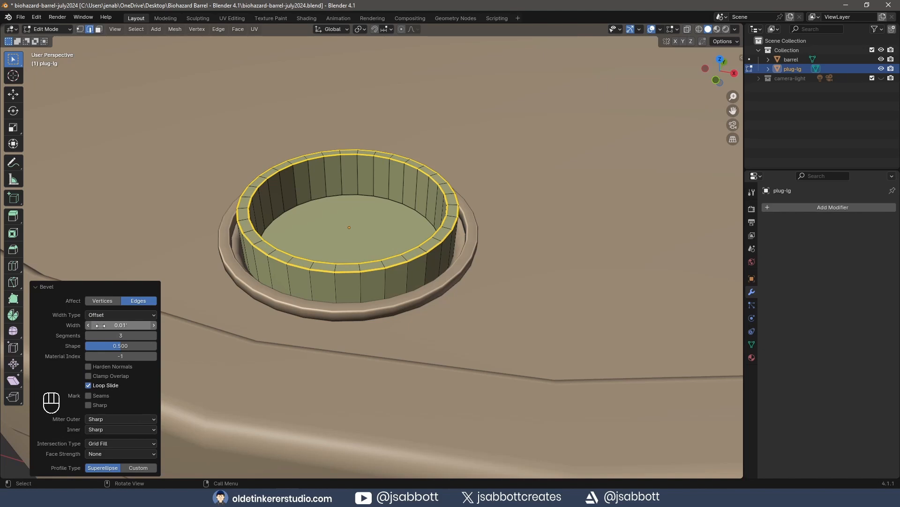
click(36, 287)
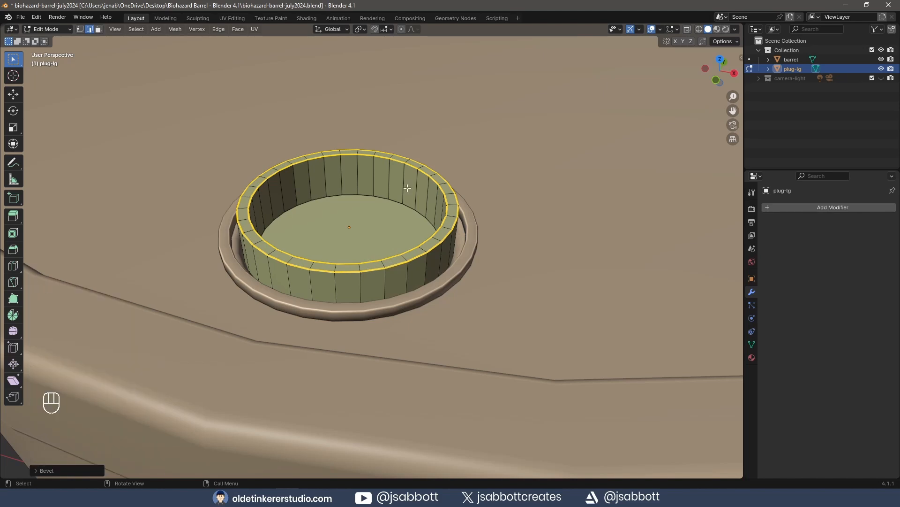
Add two loop cuts around the large plug's inner wall and scale them apart along Z toward the wall's top and bottom edges.
key(ctrl+r)
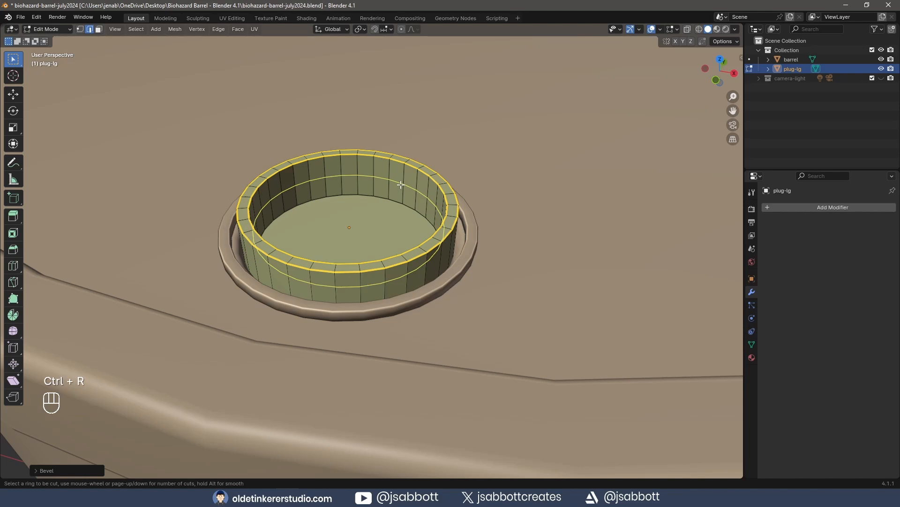
click(403, 184)
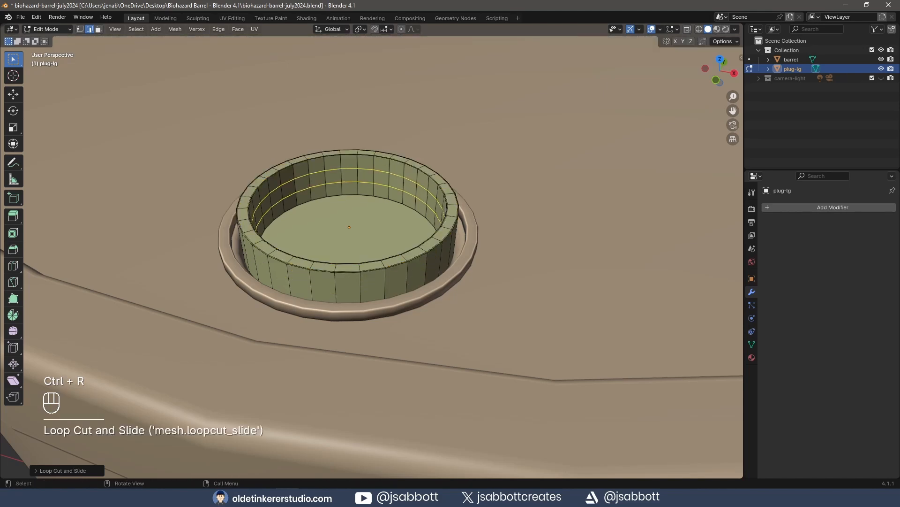
key(s)
key(z)
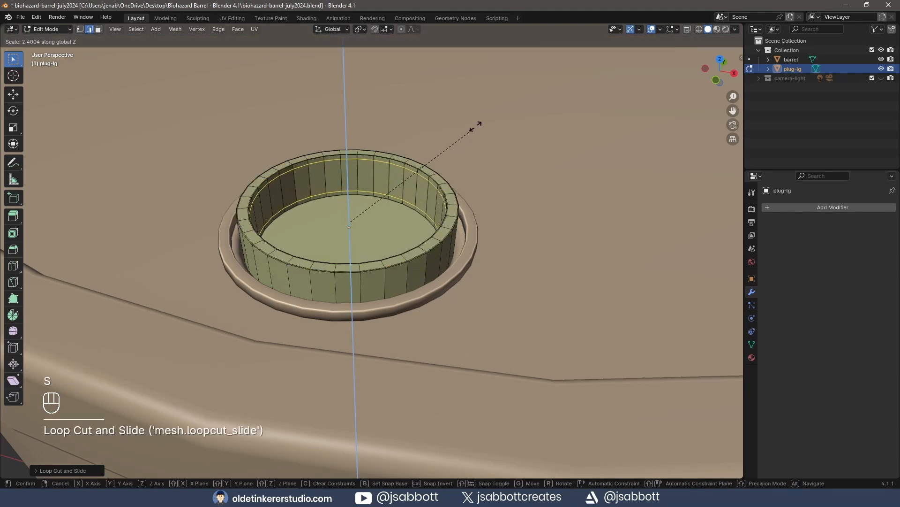
click(497, 109)
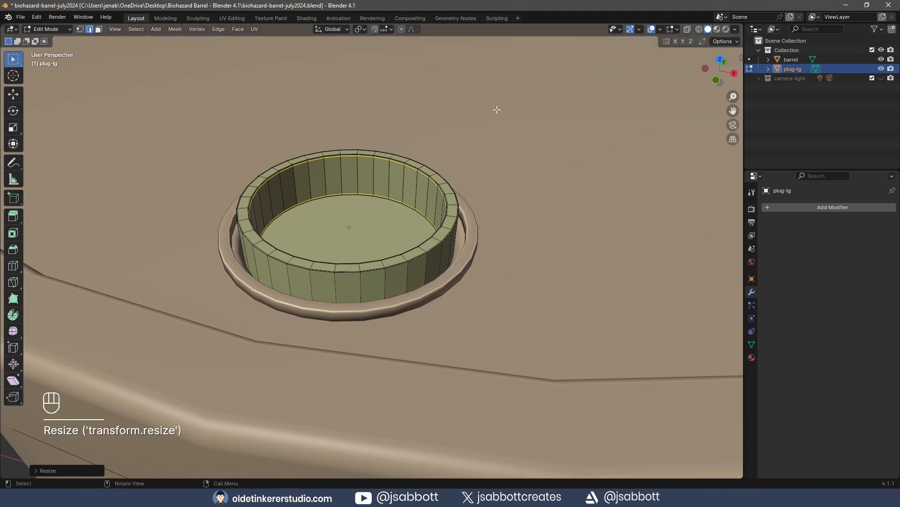
Add a loop cut around the large plug's outer wall and slide it up close to the top rim.
key(ctrl+r)
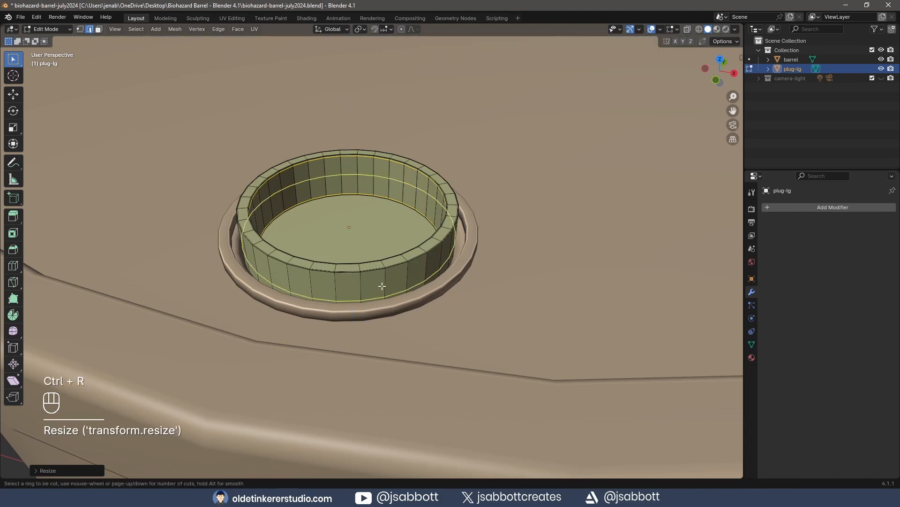
click(382, 286)
click(382, 286)
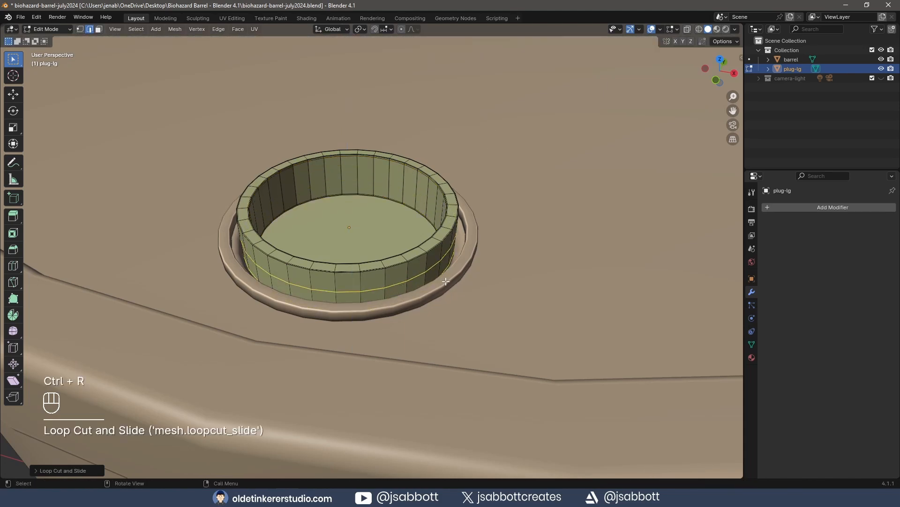
alt+click(377, 290)
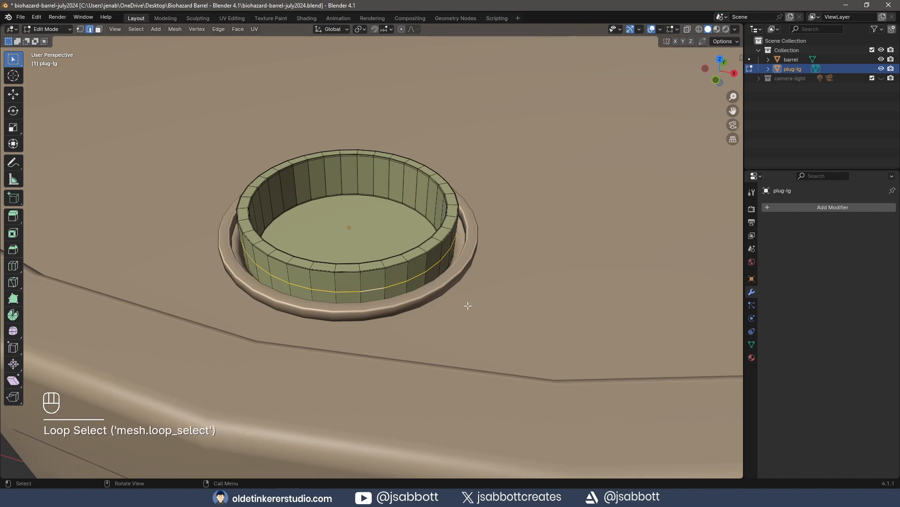
key(g)
key(g)
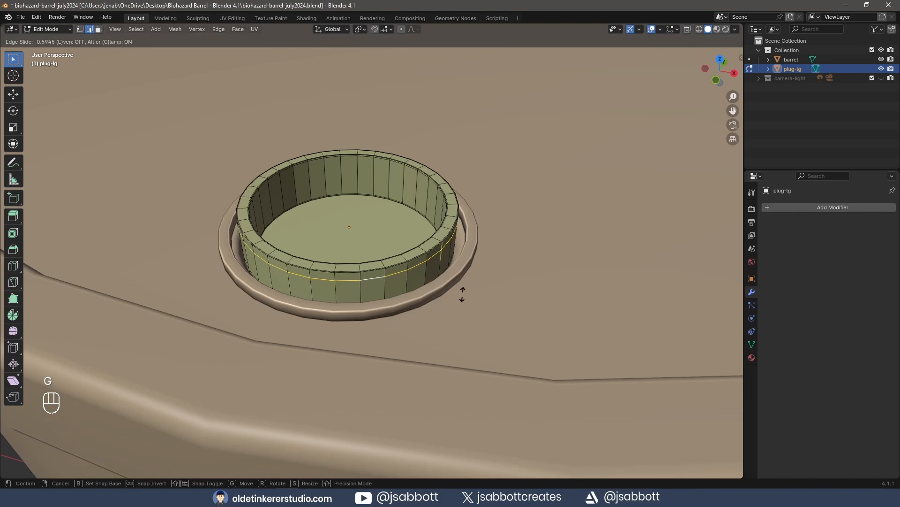
click(462, 289)
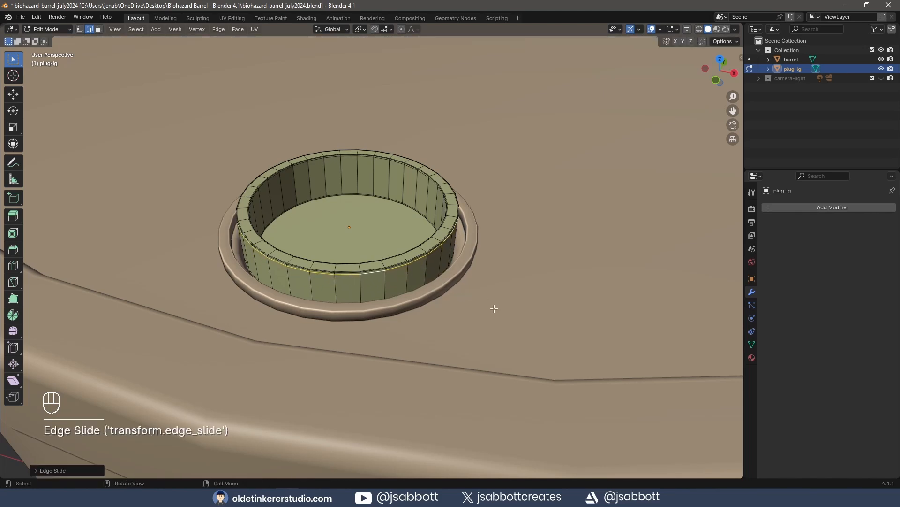
Return to Object Mode and apply Shade Smooth to the large plug.
key(Tab)
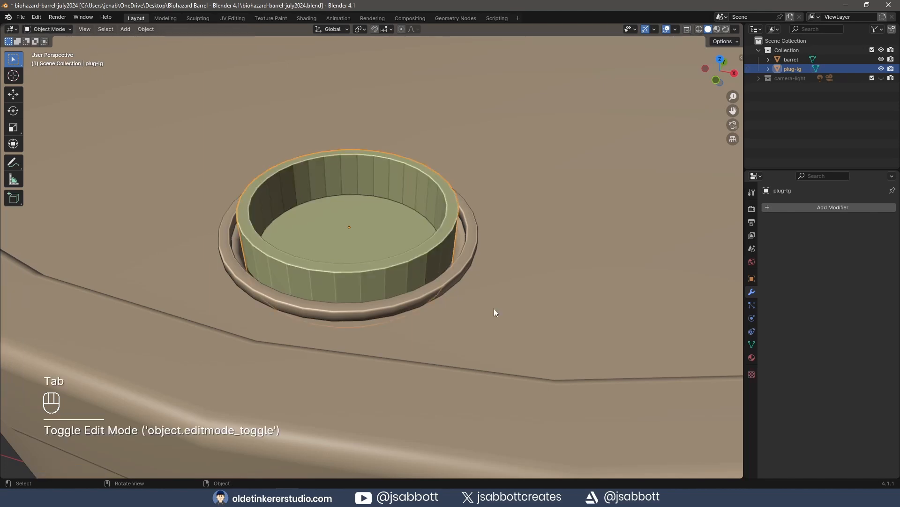
right_click(387, 272)
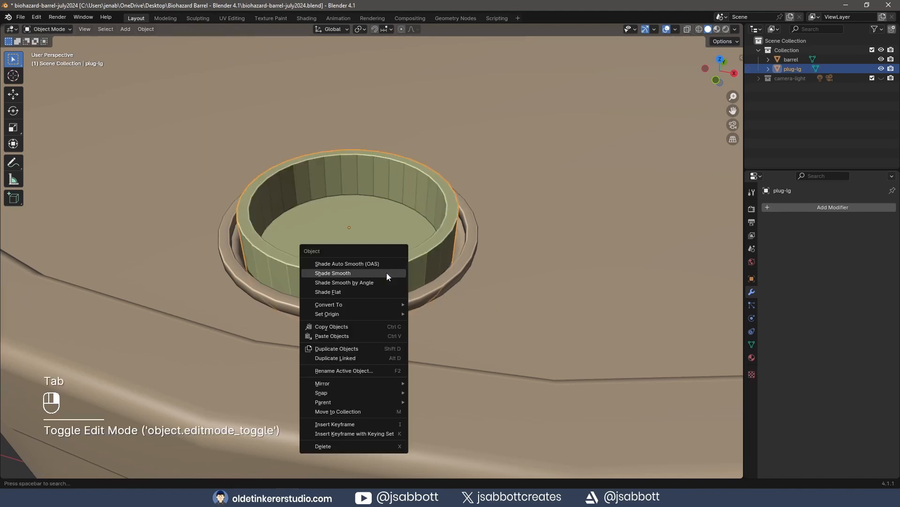
click(387, 272)
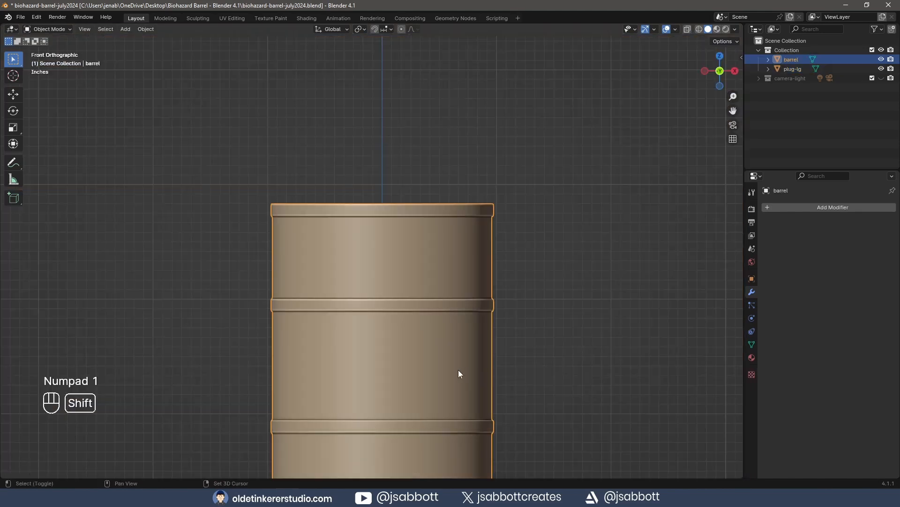
Add a mesh cylinder for the small plug and scale it uniformly to 0.075.
shift+middle_drag(458, 370, 467, 263)
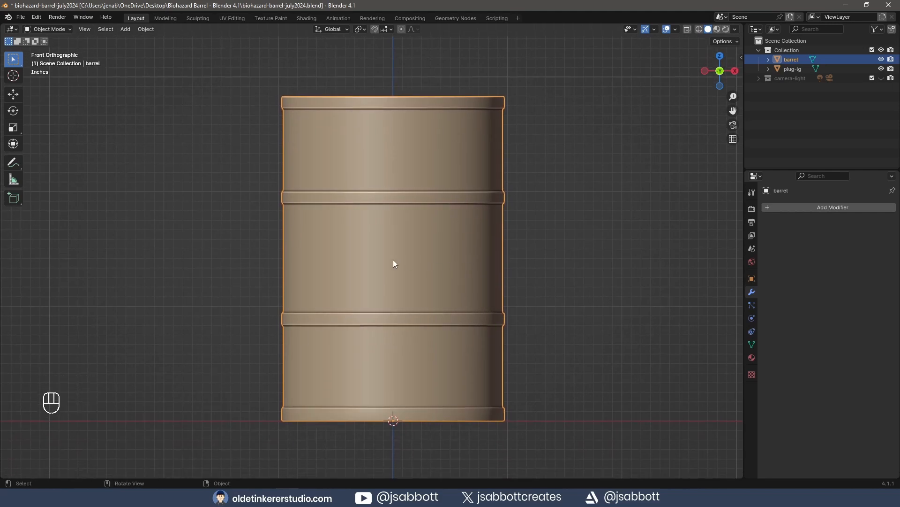
key(shift+a)
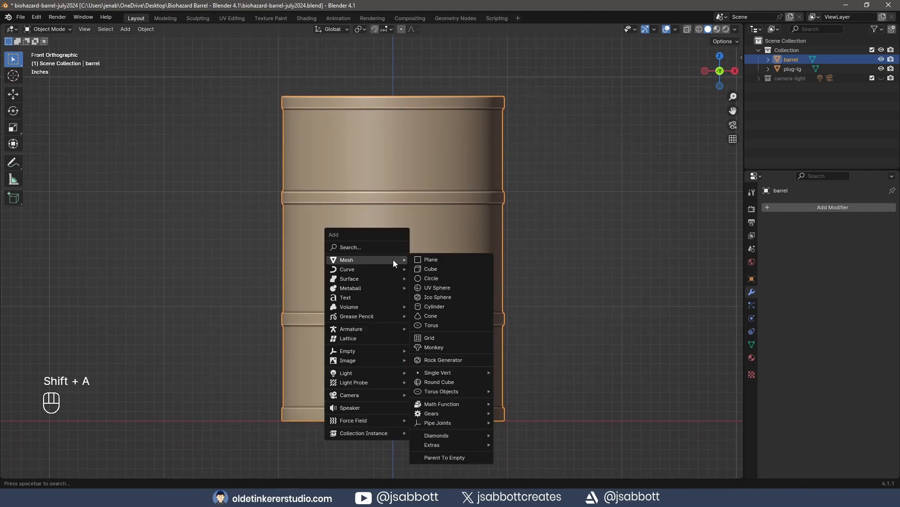
click(435, 305)
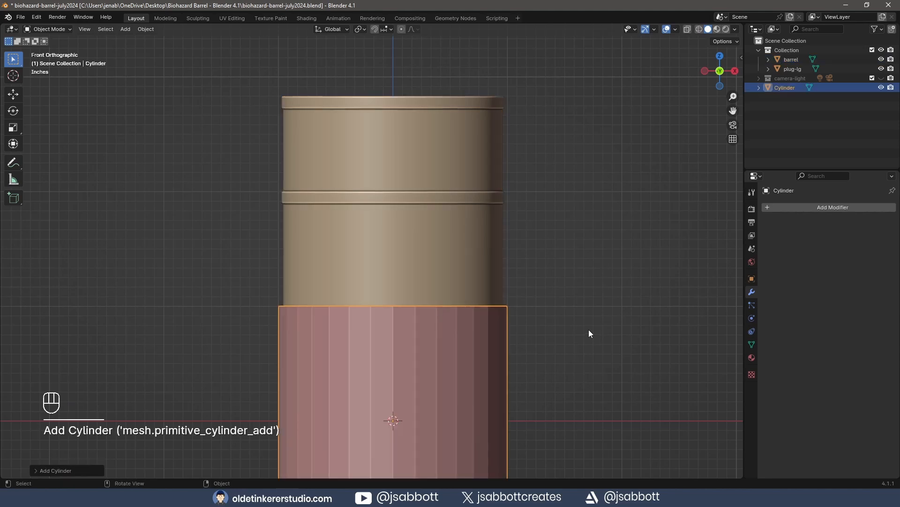
text(s.075)
key(Return)
Raise the small cylinder along Z so it straddles the barrel's top surface.
key(g)
key(z)
click(569, 348)
Put the small cylinder into the collection with the barrel and rename it plug-sm.
drag(785, 87, 788, 50)
double_click(792, 69)
text(plug-sm)
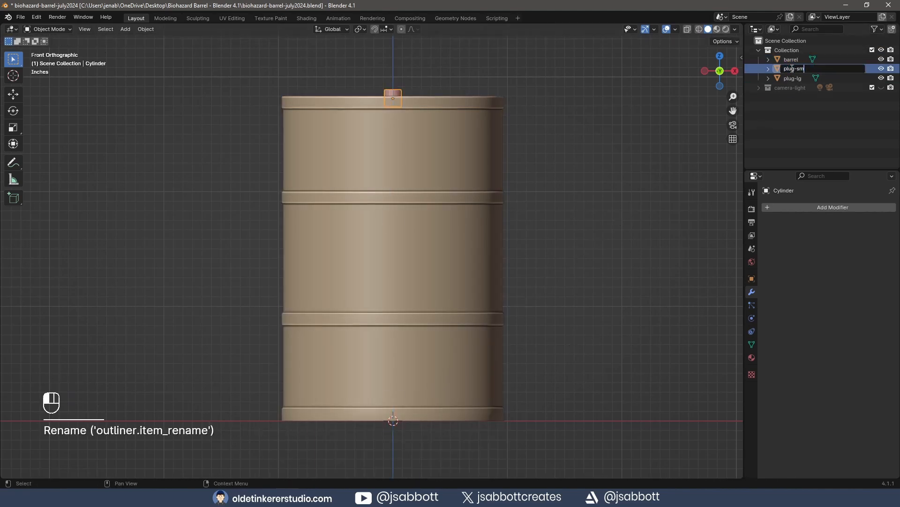
key(Return)
Move the small plug along Y from the barrel's center to just inside the rim, working from the top view.
key(KP_7)
scroll(435, 216, up, 3)
shift+middle_drag(443, 113, 400, 227)
key(g)
key(y)
click(401, 74)
Add a Boolean modifier to the barrel with plug-sm as the cutting object and apply it to cut the small hole.
middle_drag(486, 228, 394, 164)
shift+middle_drag(394, 165, 496, 246)
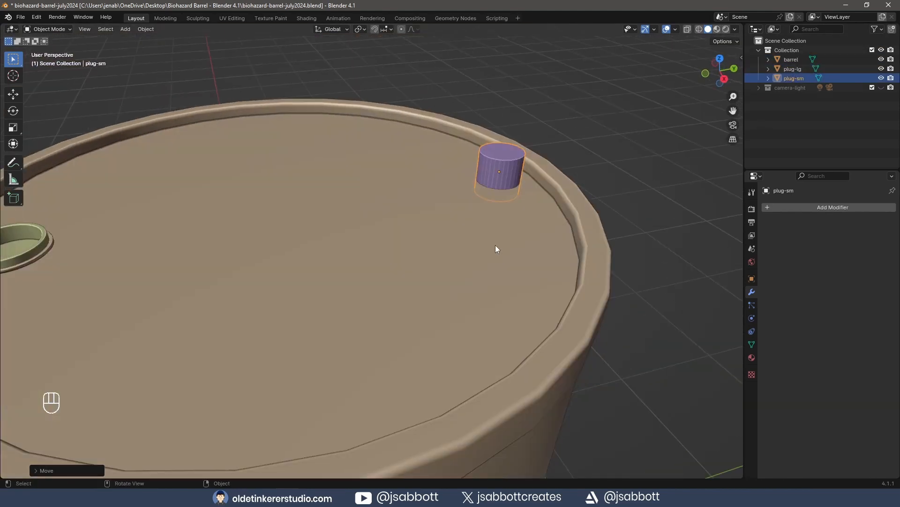
click(497, 246)
click(795, 207)
mouse_move(795, 218)
click(836, 236)
click(877, 259)
click(508, 154)
key(ctrl+a)
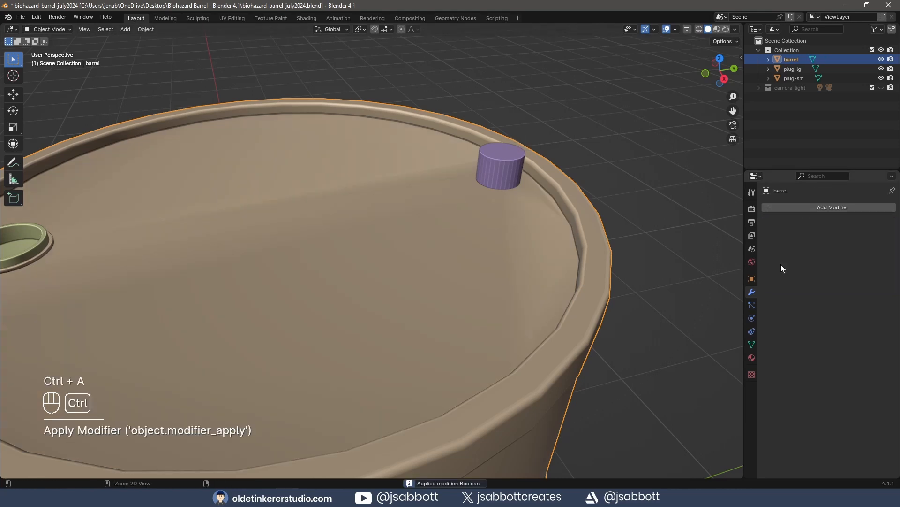
Hide the small plug and delete the barrel face that closes off the bottom of the small hole.
click(498, 168)
key(h)
click(470, 237)
key(Tab)
key(3)
click(501, 254)
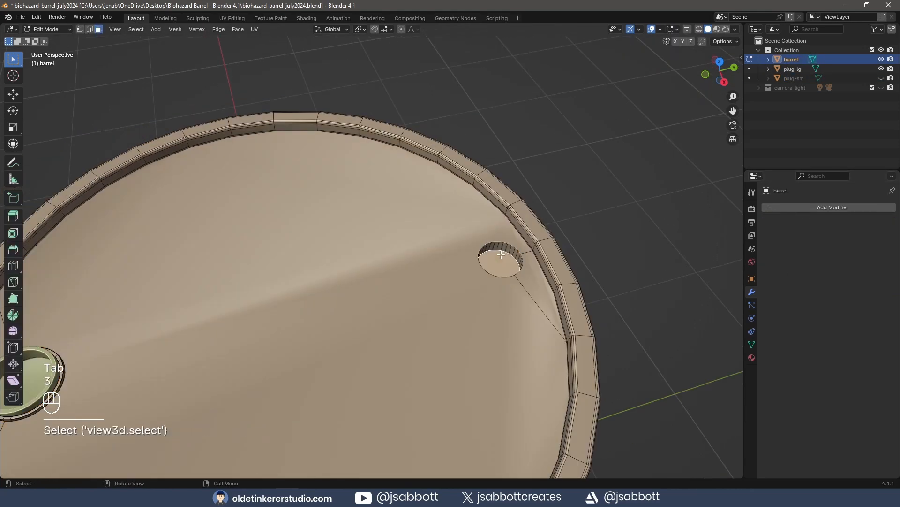
key(Delete)
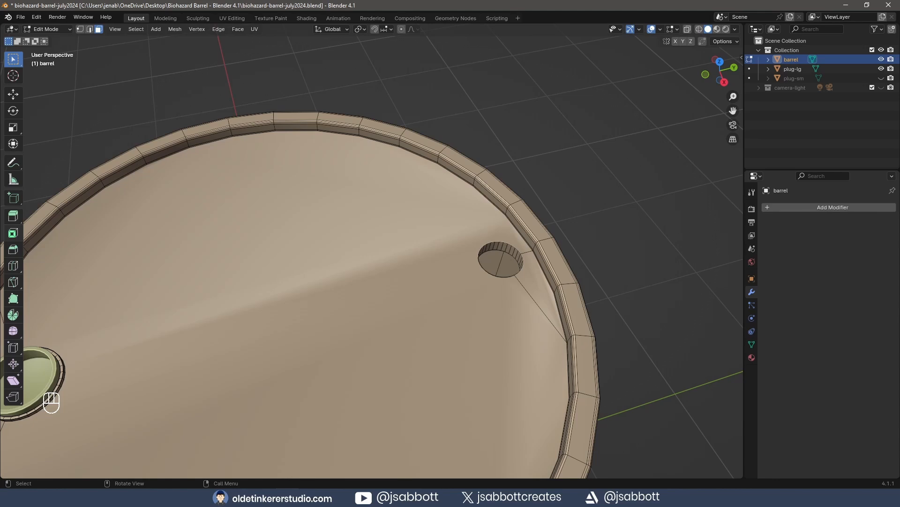
Bevel the top edge loop around the barrel's small hole and return to Object Mode.
key(2)
alt+click(517, 248)
alt+shift+click(522, 267)
key(ctrl+b)
click(530, 286)
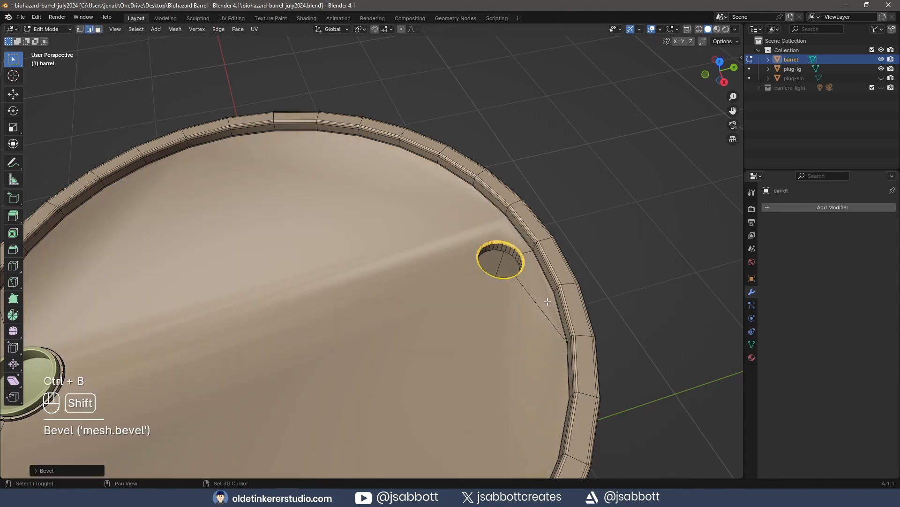
click(47, 469)
key(Tab)
Add another modifier to the barrel and apply it to the mesh.
click(833, 207)
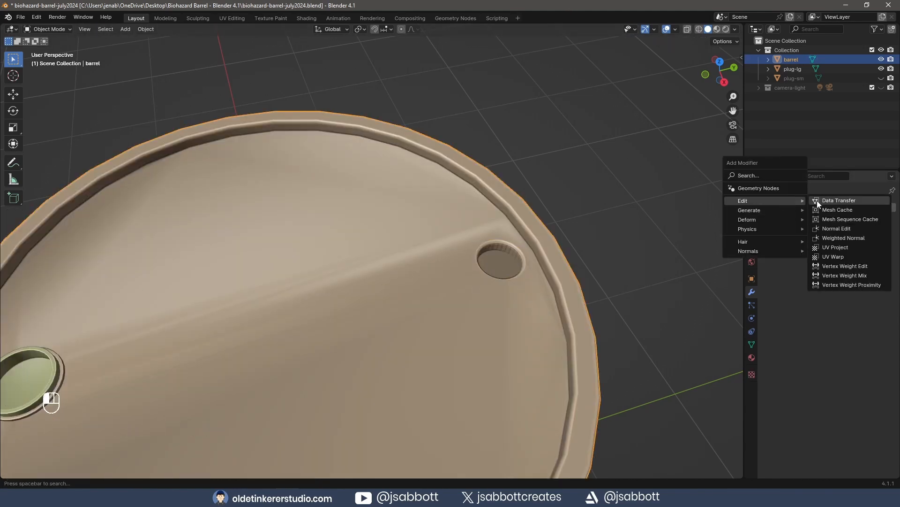
click(807, 248)
key(ctrl+a)
Select the outer edge loop around the small hole in the barrel's Edit Mode, viewed from the top.
key(Tab)
key(KP_7)
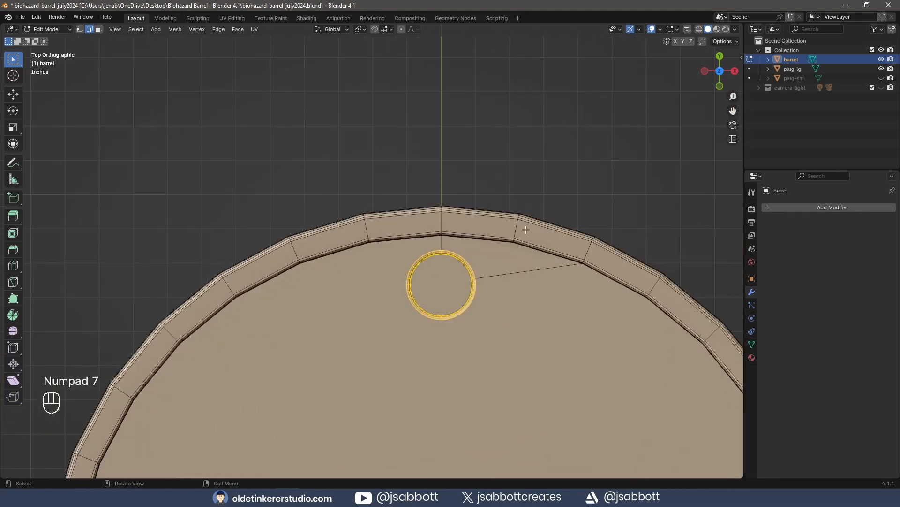
alt+click(442, 250)
key(ctrl+d)
key(KP_Enter)
key(s)
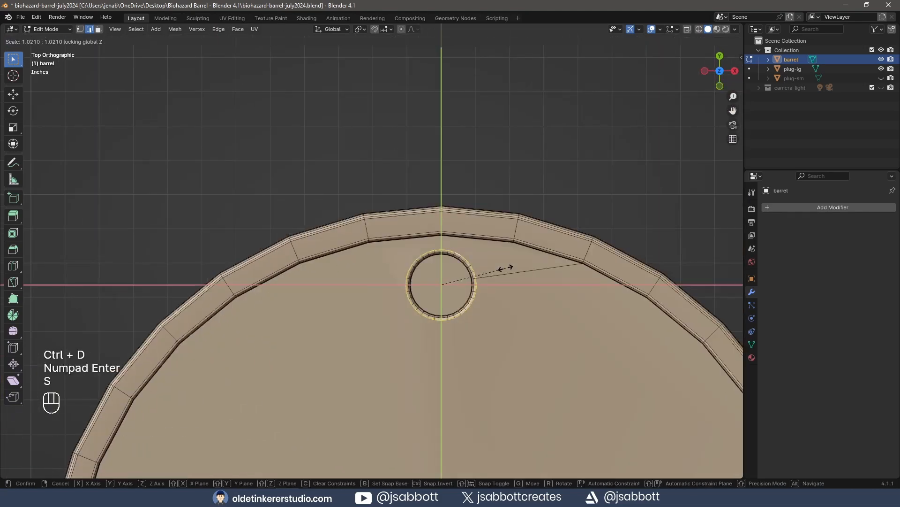
click(513, 266)
key(ctrl+z)
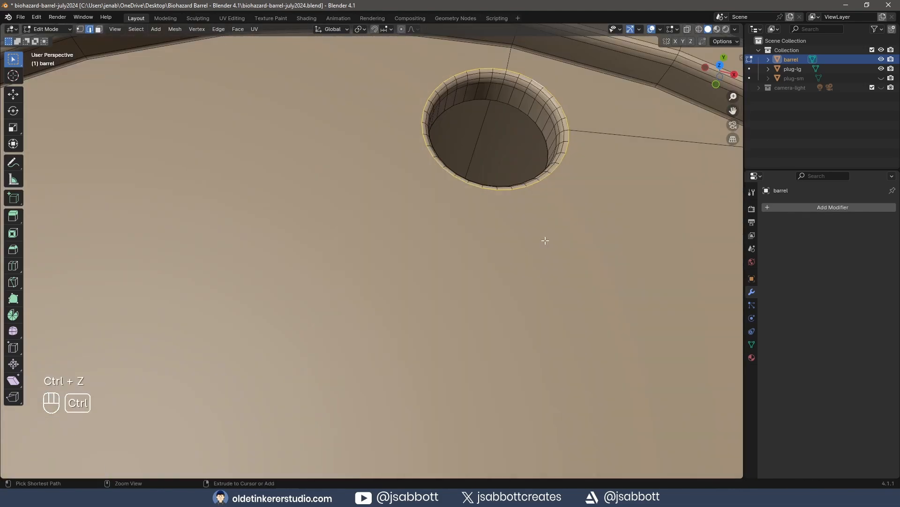
Duplicate the small hole's outer edge loop in place and scale the copy slightly with the Z axis locked.
key(shift+d)
key(KP_Enter)
key(s)
key(shift+z)
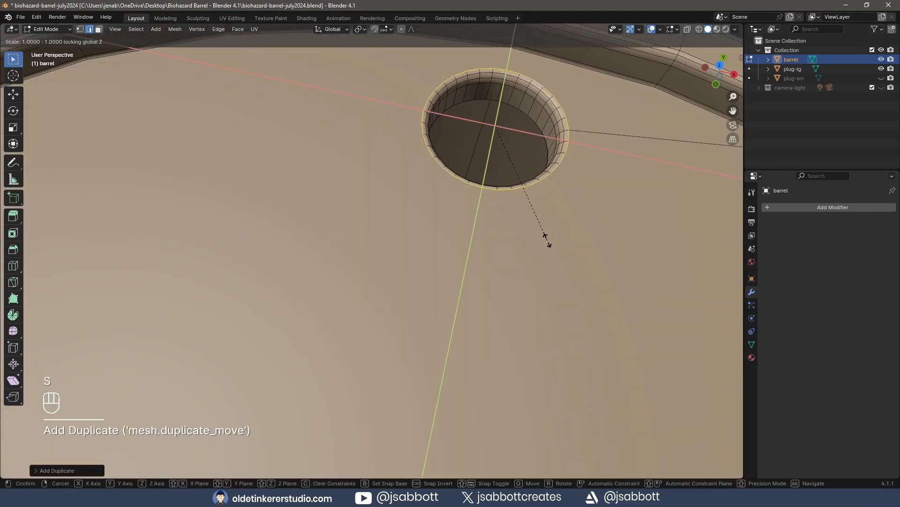
click(562, 247)
Extrude the duplicated loop and scale it outward to form a flat ring around the small hole.
key(KP_7)
scroll(530, 219, up, 3)
key(e)
key(s)
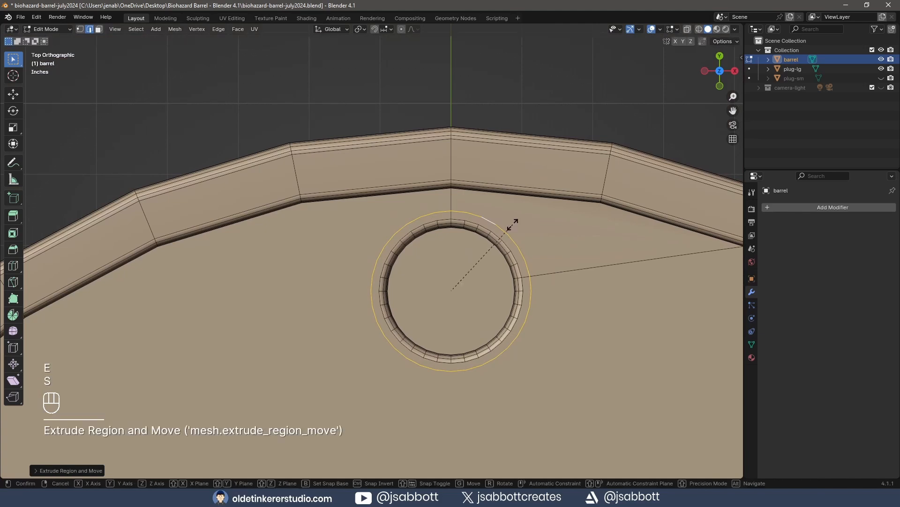
click(499, 236)
Select the flat ring of faces around the small hole and extrude it upward slightly to give it thickness.
key(3)
middle_drag(551, 267, 520, 256)
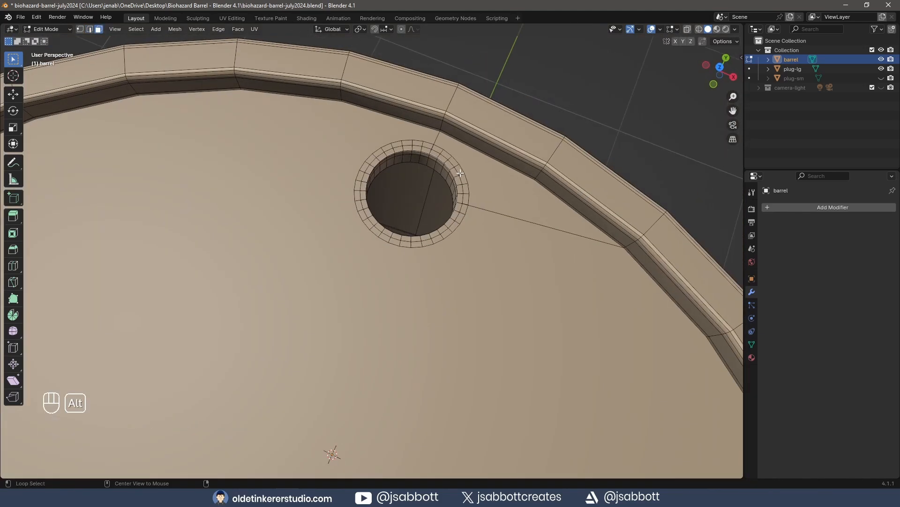
alt+click(461, 174)
middle_drag(505, 337, 454, 347)
key(e)
click(454, 348)
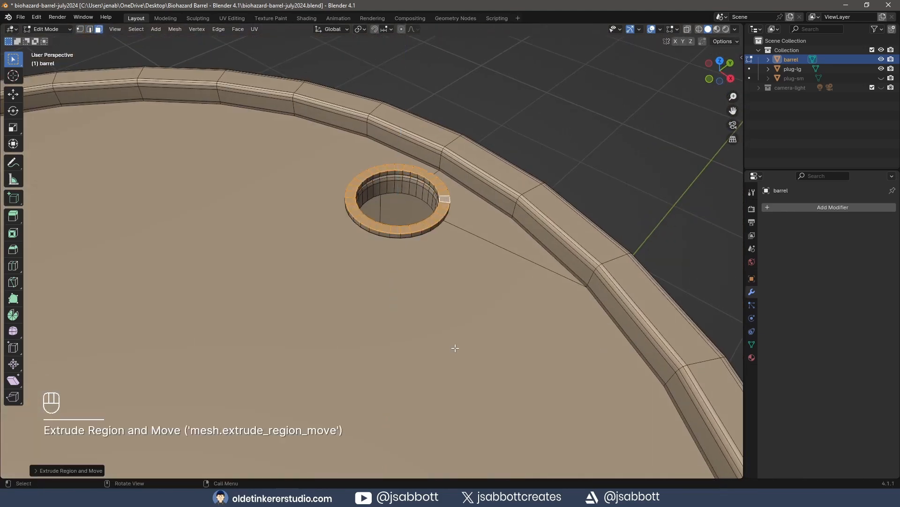
Bevel the outer and inner top edge loops of the small hole's ring with a width of 0.002.
key(2)
alt+click(454, 251)
key(ctrl+b)
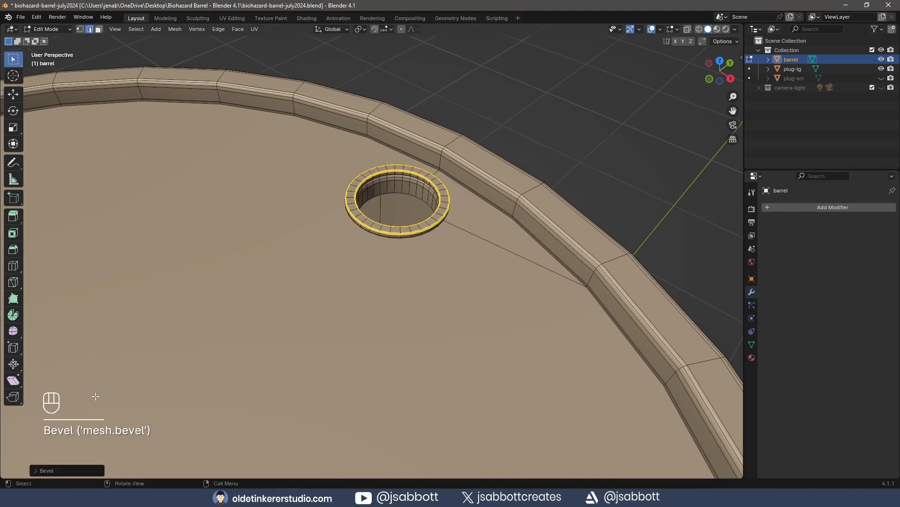
click(93, 396)
click(111, 325)
text(0.002)
key(Return)
click(43, 285)
Return to Object Mode and apply Shade Smooth to the barrel.
key(Tab)
right_click(295, 277)
click(295, 278)
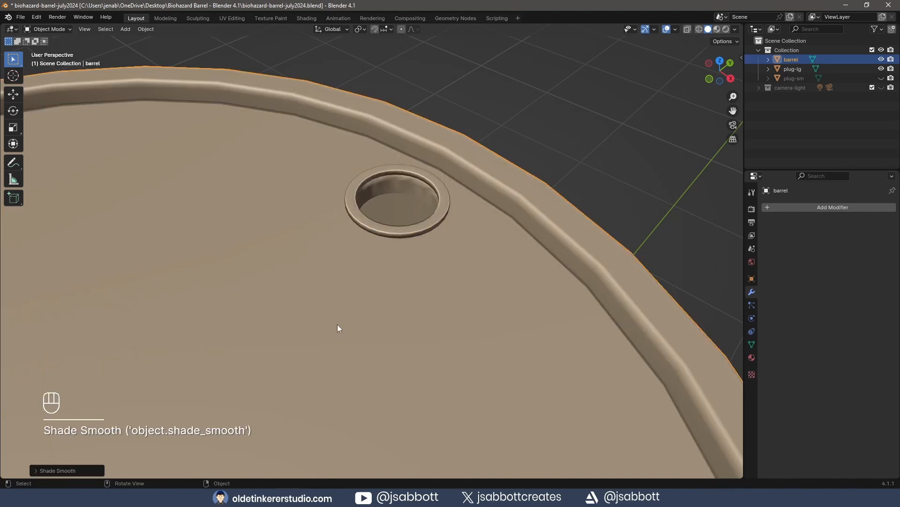
Unhide the small plug and scale it to 0.3 along Z.
click(881, 79)
click(406, 196)
text(s)
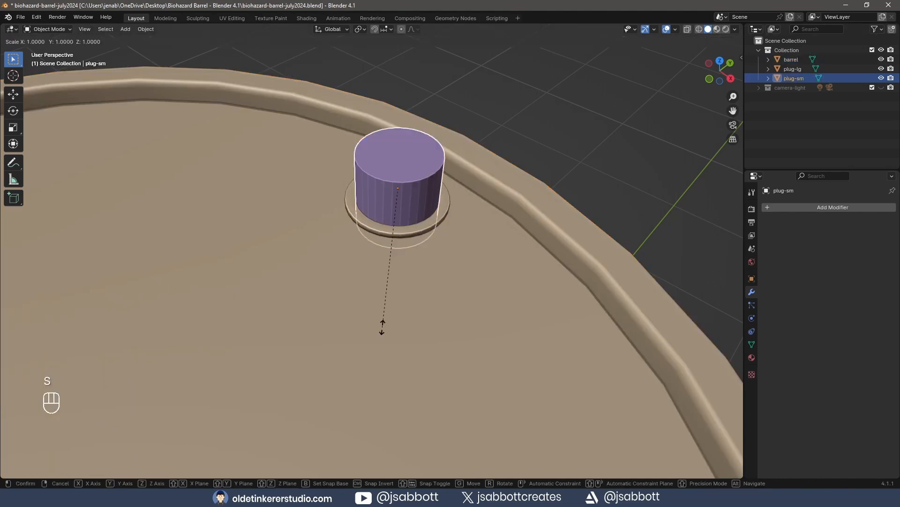
text(z.3)
key(Return)
Lower the small plug along Z in wireframe view until it sits partly inside its ringed hole, and restore solid shading.
middle_drag(514, 314, 479, 281)
key(z)
click(417, 260)
key(g)
key(z)
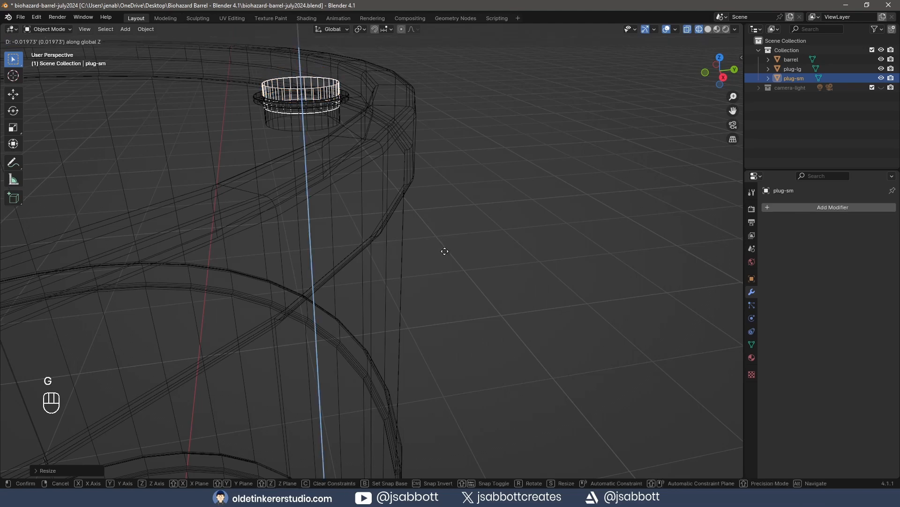
click(452, 255)
key(z)
click(544, 258)
Inset the small plug's top face to leave a narrow rim and extrude the inner face down into a recess.
middle_drag(368, 228, 407, 248)
key(KP_7)
key(Tab)
key(3)
click(479, 287)
key(i)
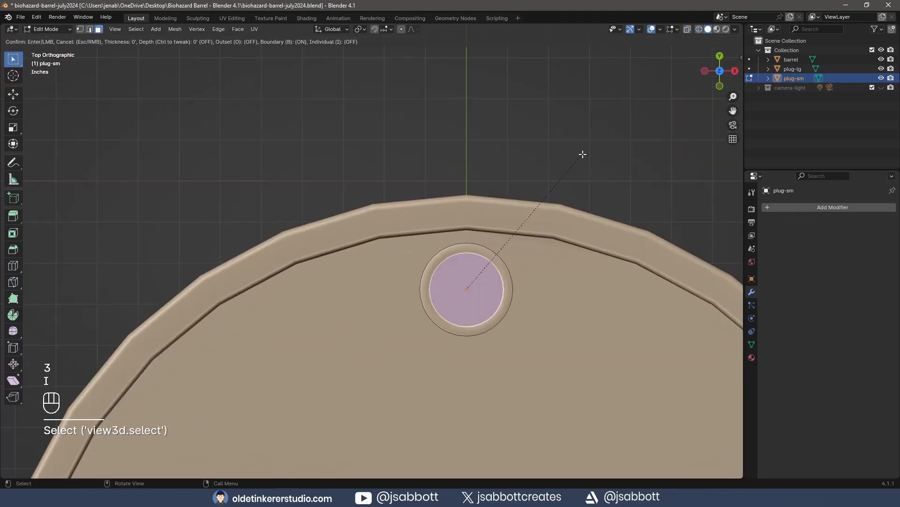
click(578, 159)
mouse_move(620, 305)
middle_down()
mouse_move(605, 320)
mouse_move(585, 238)
middle_up()
Bevel the inner and outer edge loops of the small plug's top rim with three segments.
key(2)
alt+shift+click(383, 176)
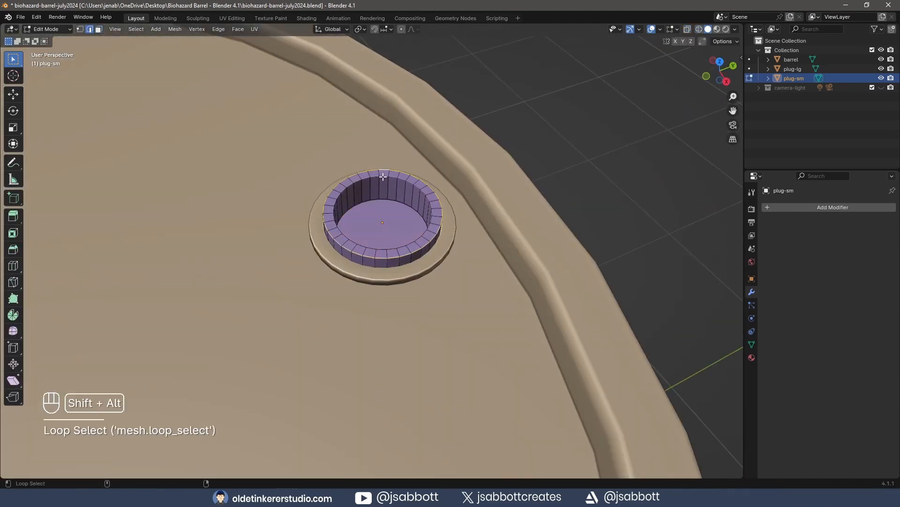
key(ctrl+b)
click(383, 192)
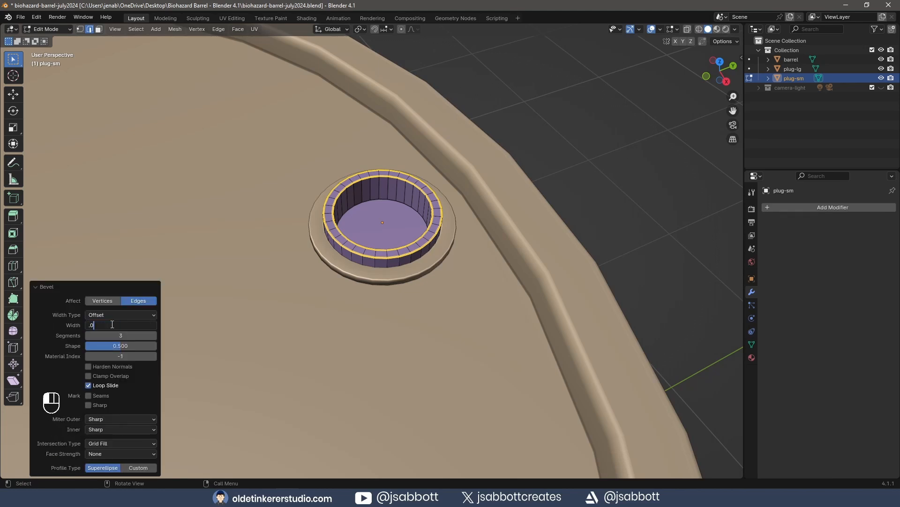
Add two loop cuts around the small plug's inner wall and spread them apart along Z.
key(ctrl+r)
scroll(383, 192, up, 1)
click(383, 192)
right_click(383, 192)
key(s)
key(z)
click(390, 158)
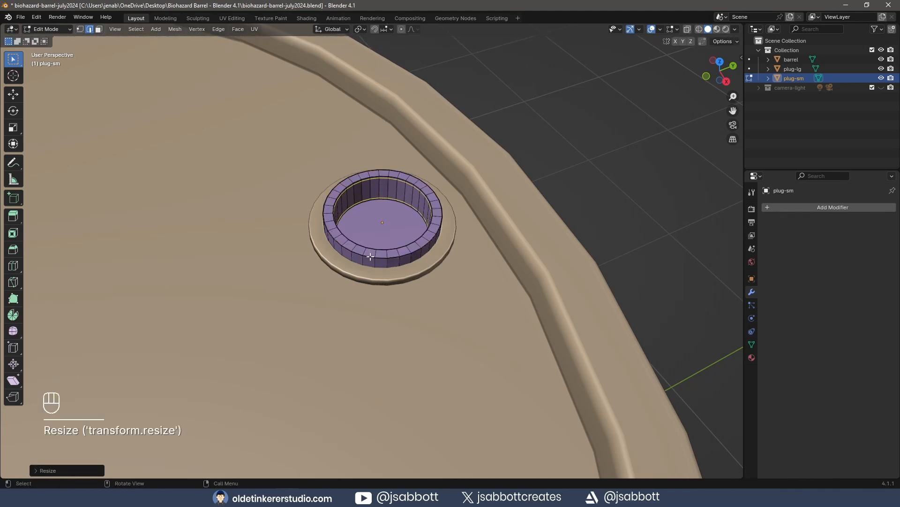
Add two loop cuts around the small plug's outer wall and spread them apart along Z.
key(ctrl+r)
scroll(370, 262, up, 1)
click(370, 263)
right_click(371, 263)
key(s)
key(z)
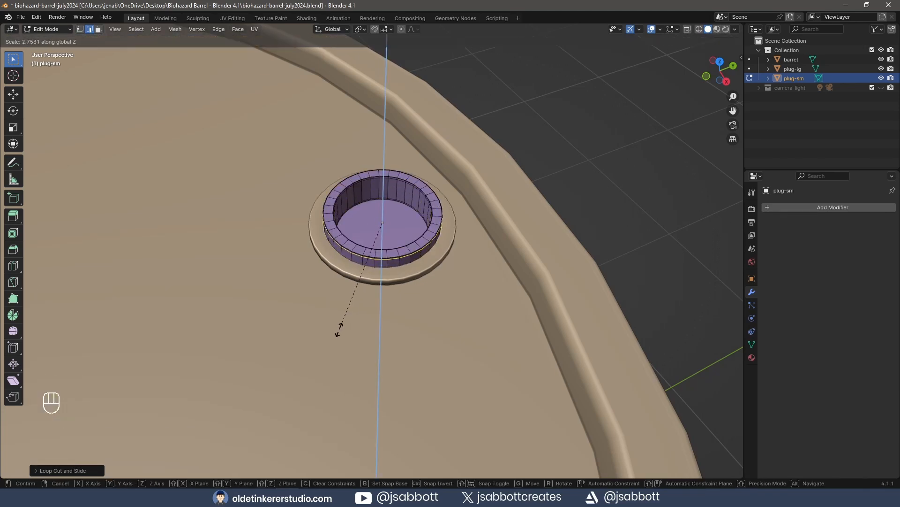
click(338, 329)
Return to Object Mode and apply Shade Smooth to the small plug.
key(Tab)
right_click(410, 274)
click(375, 297)
scroll(339, 329, down, 5)
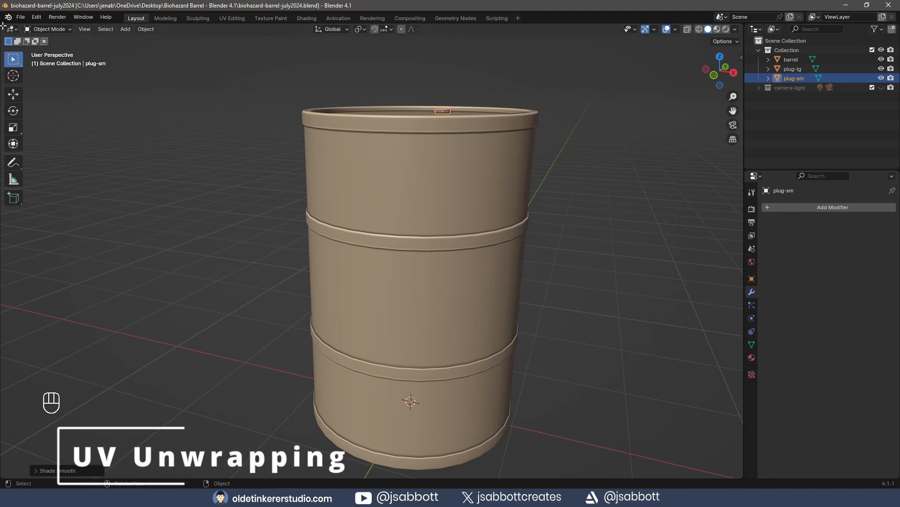
Split the 3D viewport in two and turn the new narrow area into a UV Editor.
drag(4, 25, 254, 28)
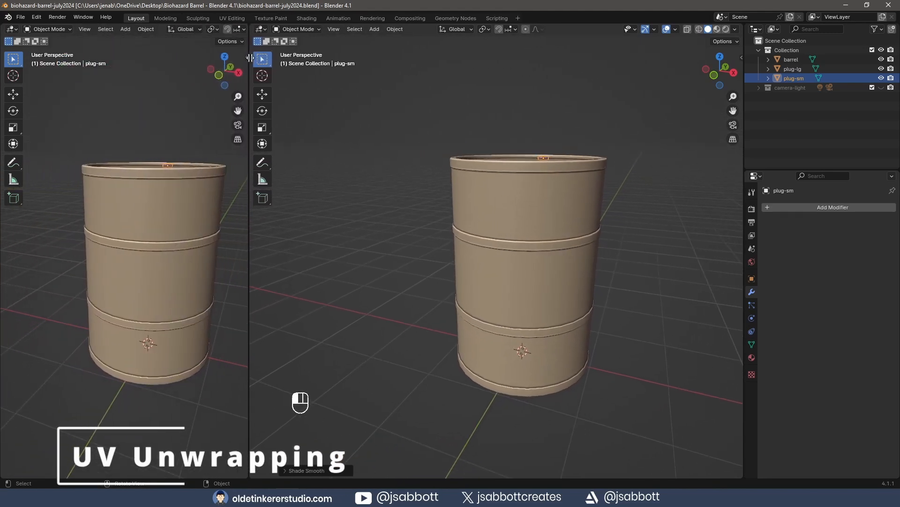
click(17, 28)
click(33, 68)
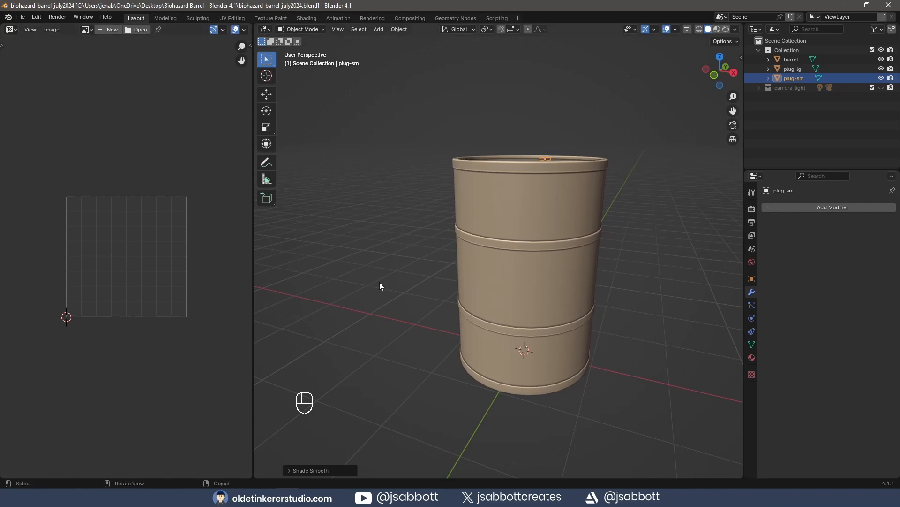
Enter Edit Mode with the barrel and both plugs selected, hide the plugs and make the barrel active.
shift+click(792, 60)
key(Tab)
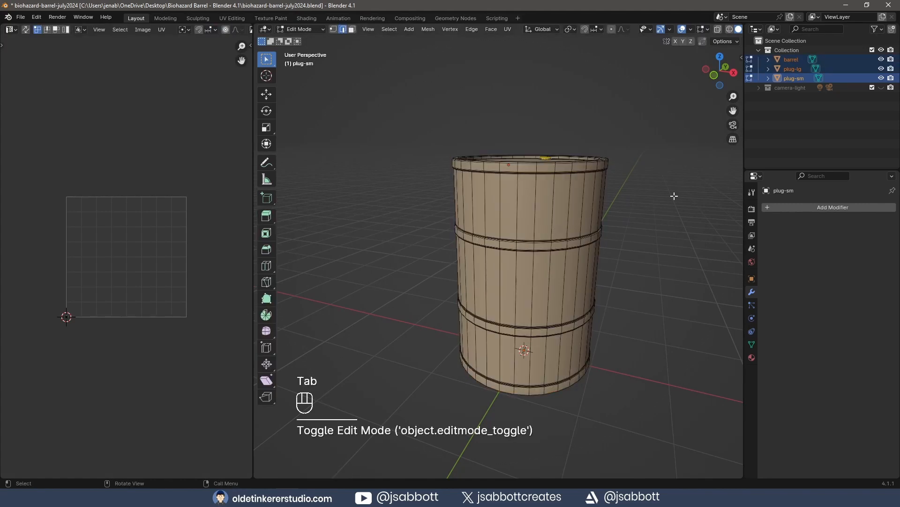
click(881, 69)
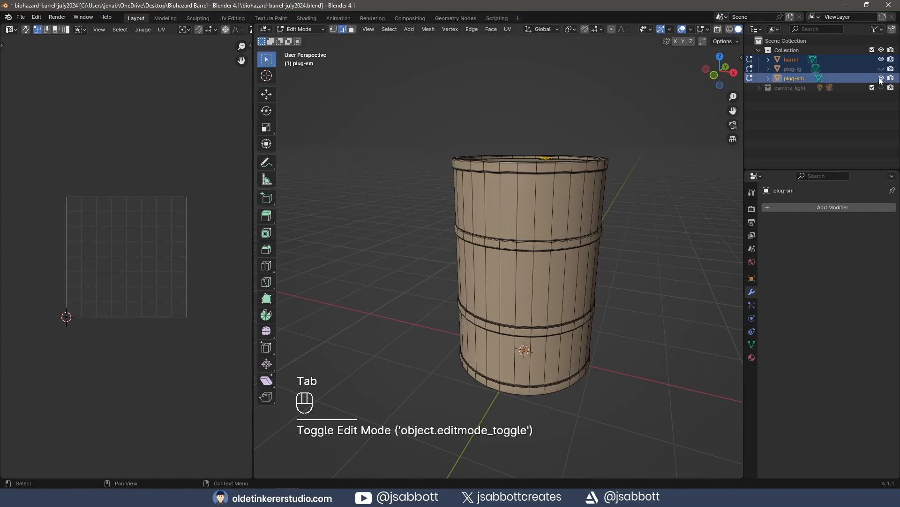
click(881, 78)
click(791, 60)
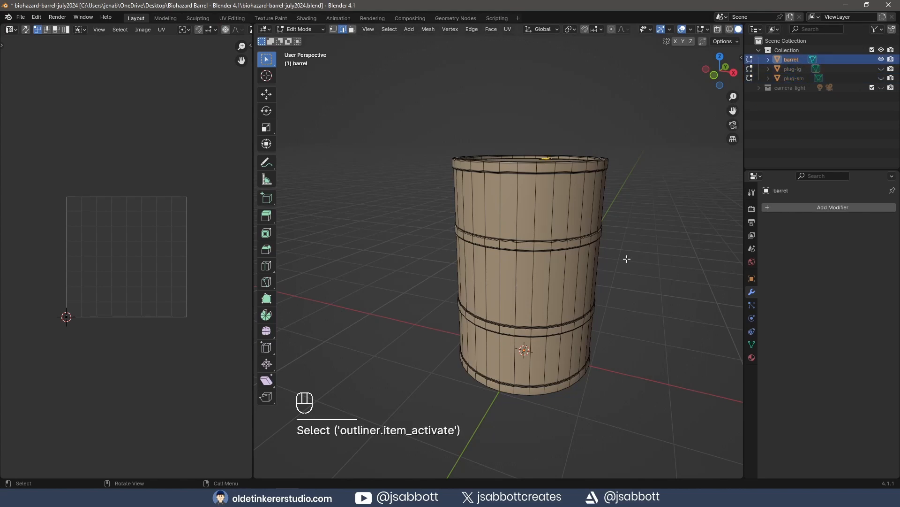
Mark seams along the barrel's outer top rim loop, its bottom edge loop and the central vertical edge line at the back.
click(629, 237)
shift+middle_drag(648, 209, 623, 286)
scroll(573, 292, up, 5)
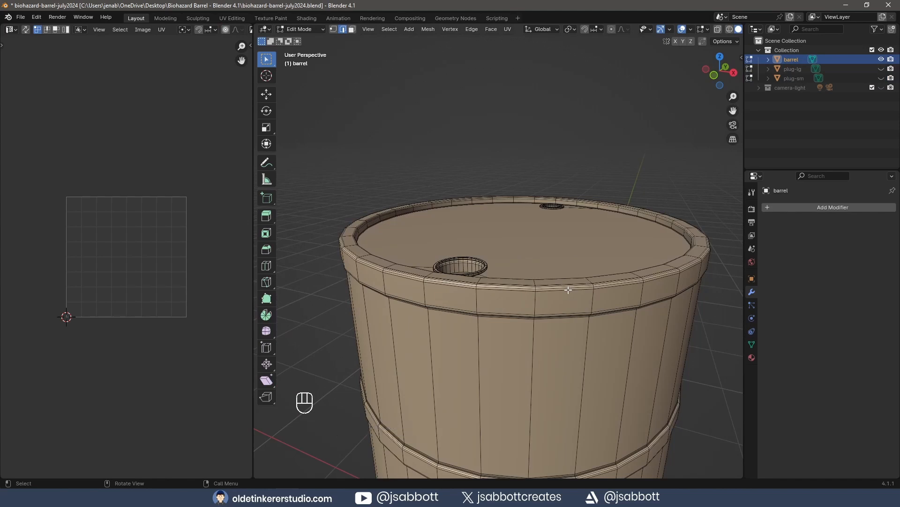
scroll(566, 288, up, 1)
scroll(497, 301, up, 2)
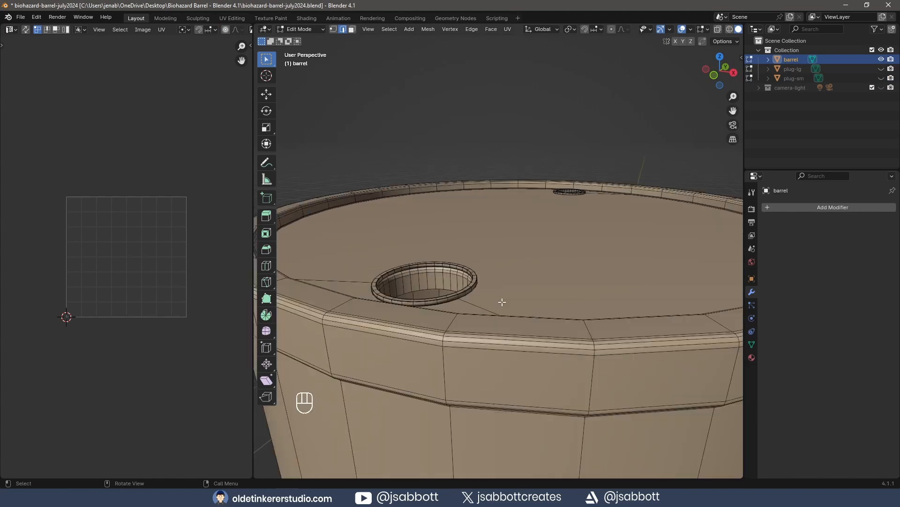
alt+click(589, 343)
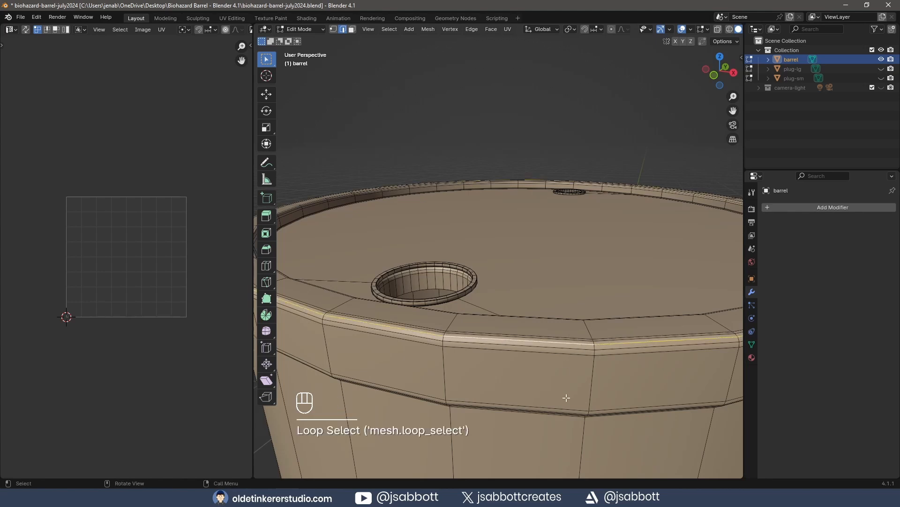
shift+middle_drag(564, 415, 576, 217)
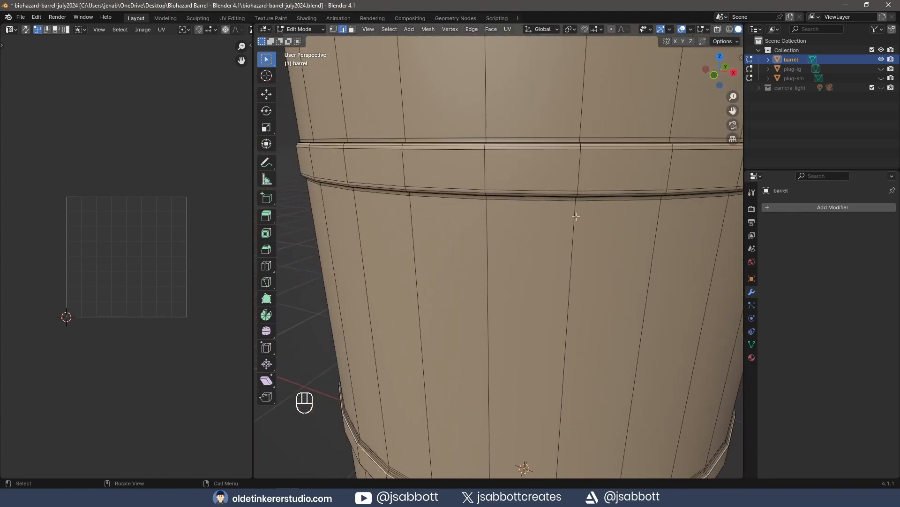
shift+middle_drag(581, 364, 551, 271)
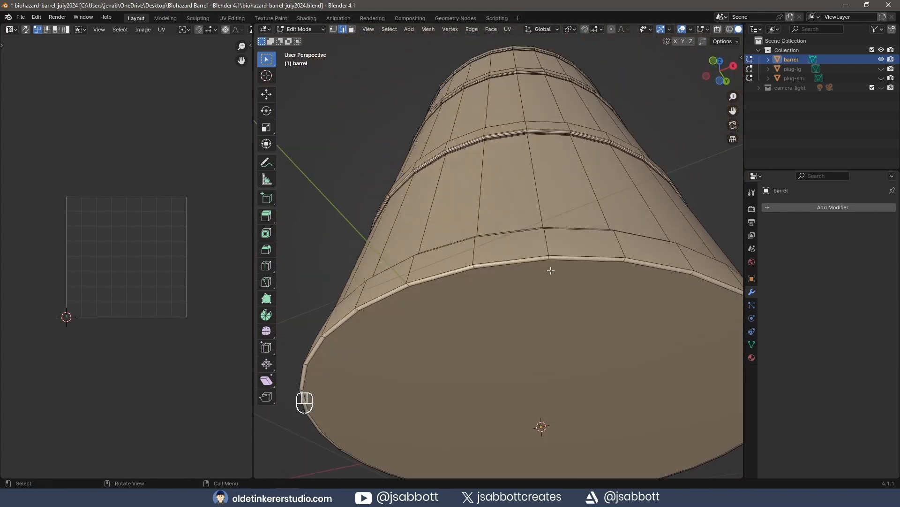
scroll(542, 261, up, 3)
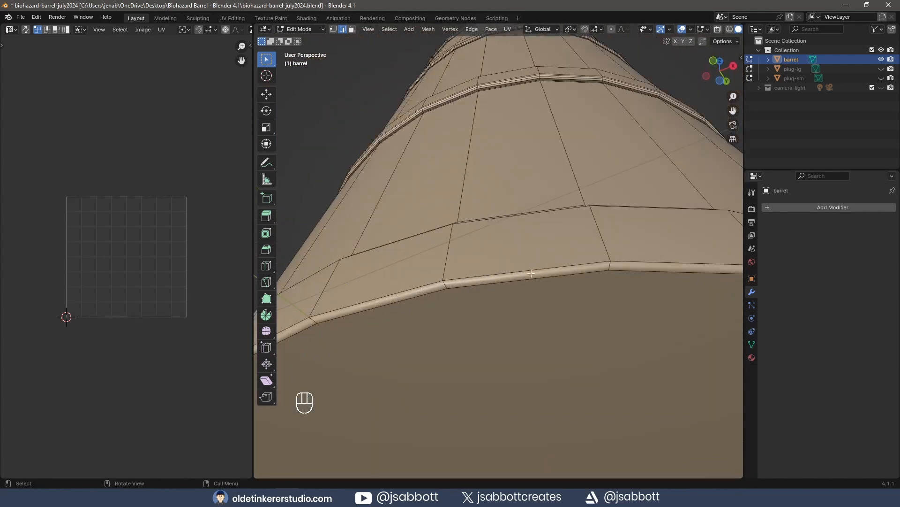
shift+scroll(486, 277, up, 2)
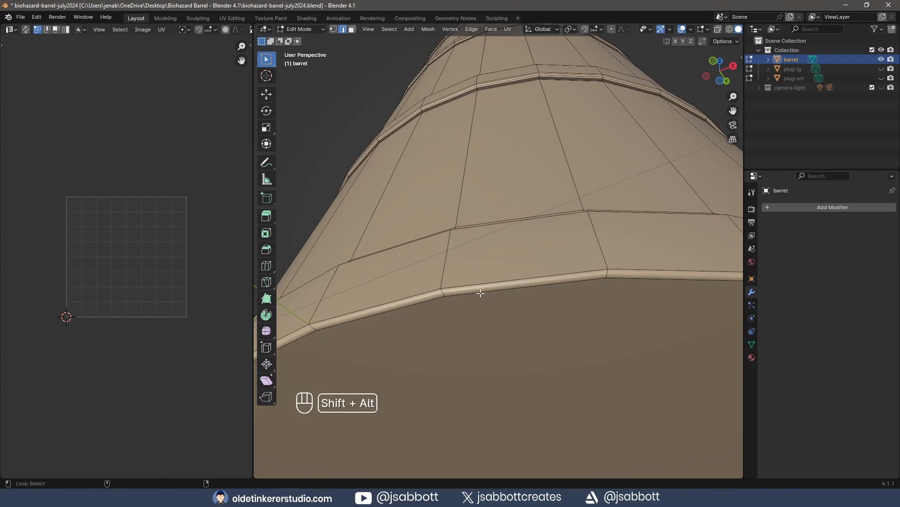
alt+shift+click(480, 293)
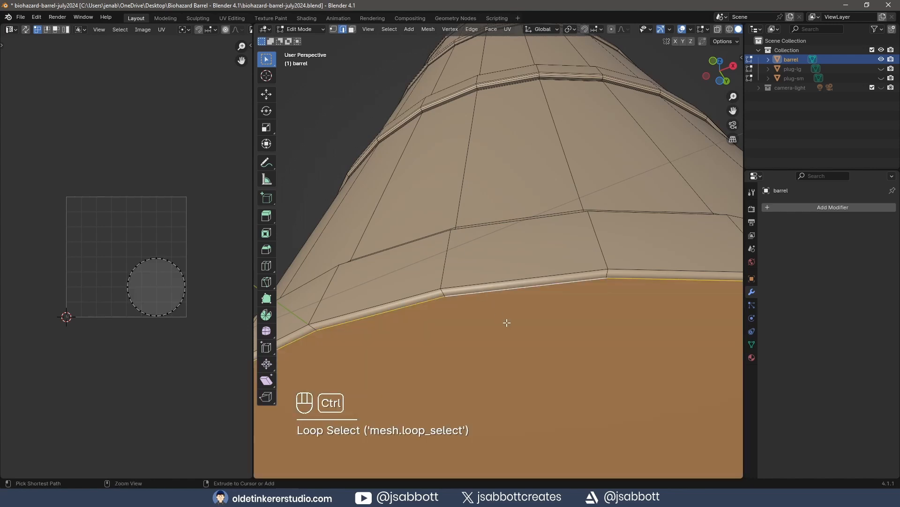
key(ctrl+KP_1)
scroll(506, 328, down, 5)
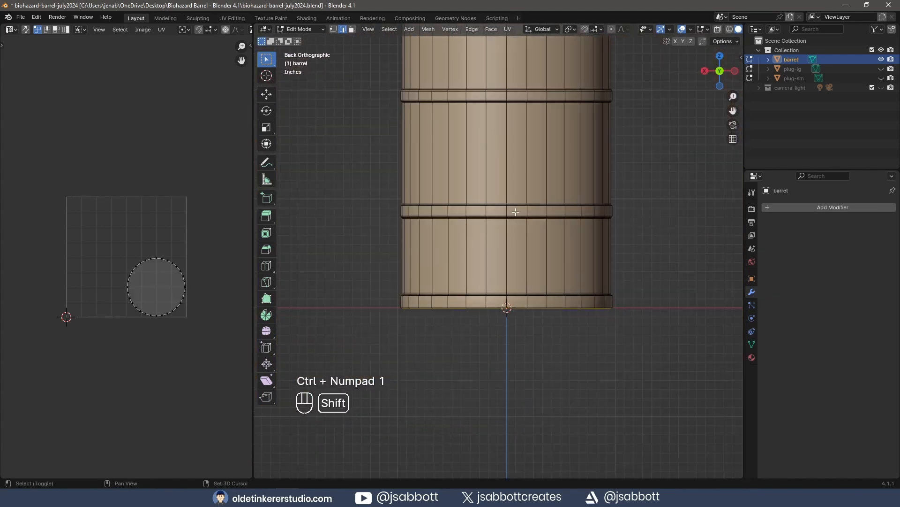
shift+scroll(491, 310, up, 4)
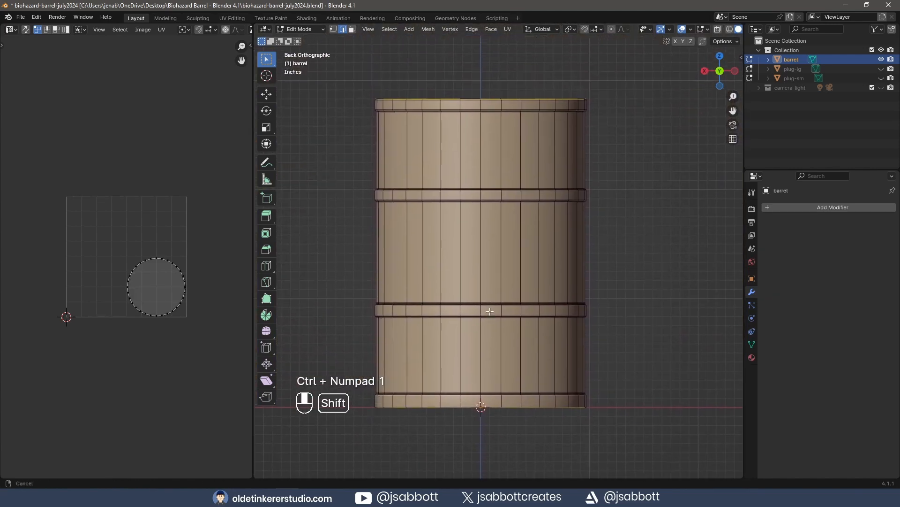
alt+shift+click(481, 239)
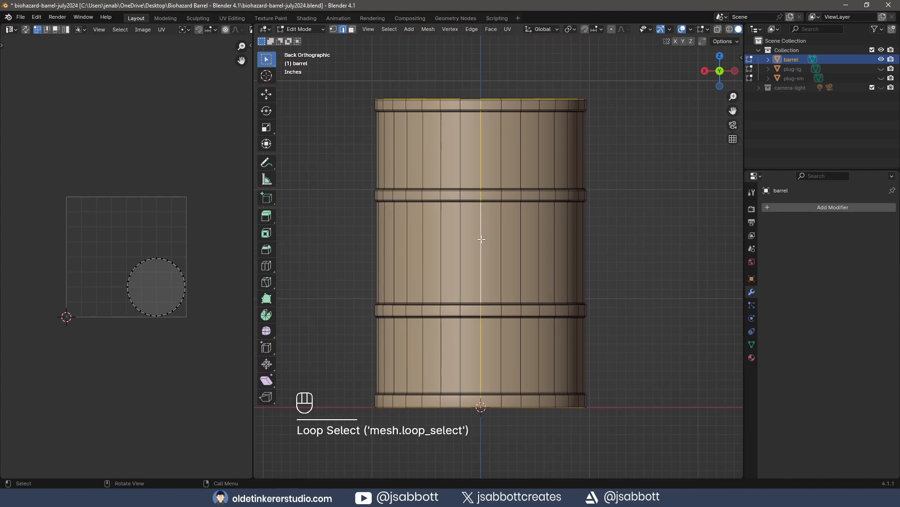
right_click(481, 239)
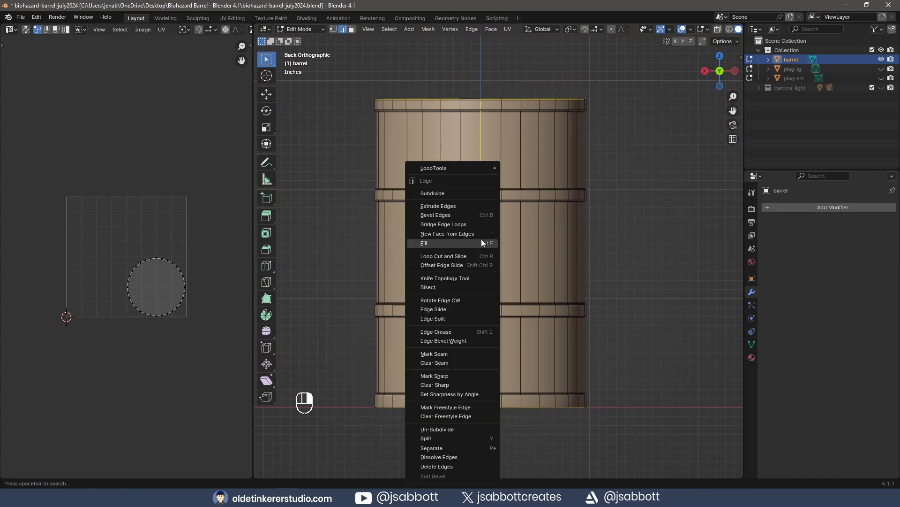
click(444, 354)
Unwrap the entire barrel mesh.
key(a)
key(u)
click(511, 294)
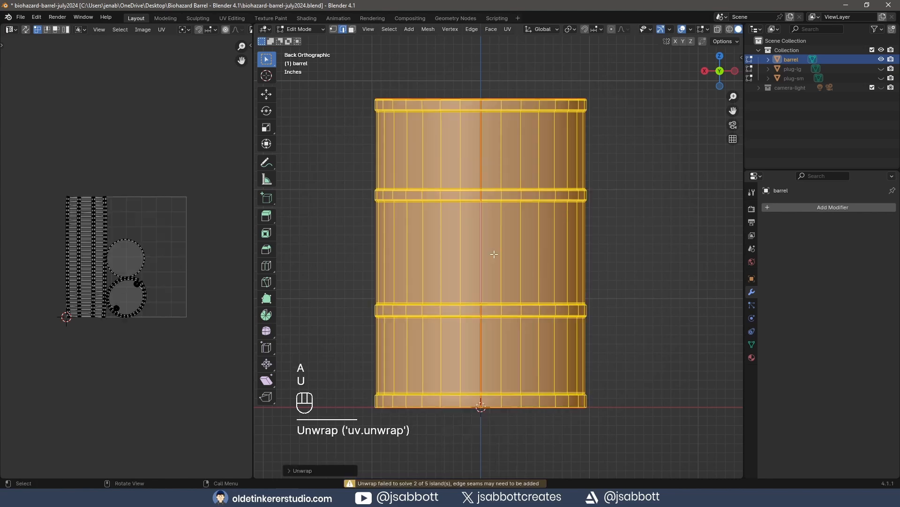
Isolate the large plug and mark seams along its outer top edge, bottom edge and vertical back edge.
shift+click(793, 69)
scroll(474, 263, up, 5)
shift+middle_drag(452, 213, 510, 188)
scroll(510, 192, up, 2)
middle_drag(510, 207, 513, 258)
scroll(515, 234, up, 6)
alt+click(494, 202)
alt+shift+click(492, 298)
key(ctrl+KP_7)
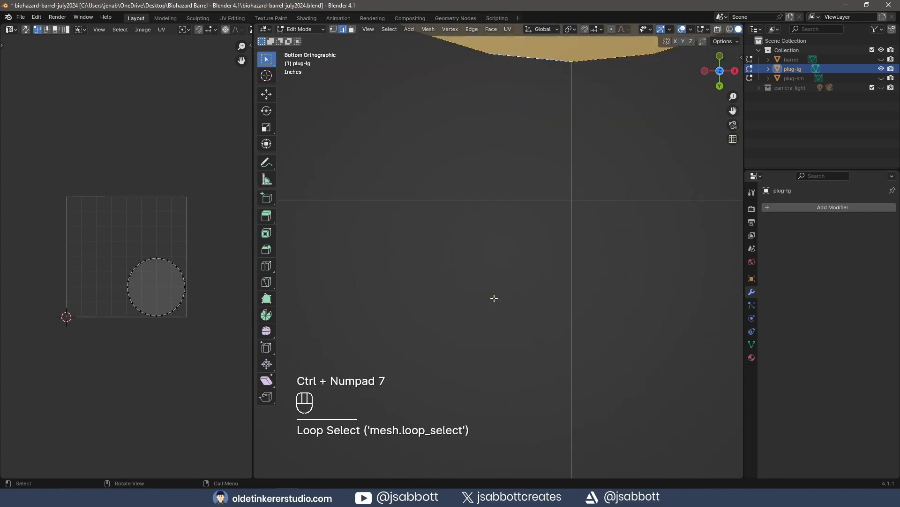
scroll(492, 297, down, 5)
key(ctrl+KP_1)
scroll(490, 268, up, 5)
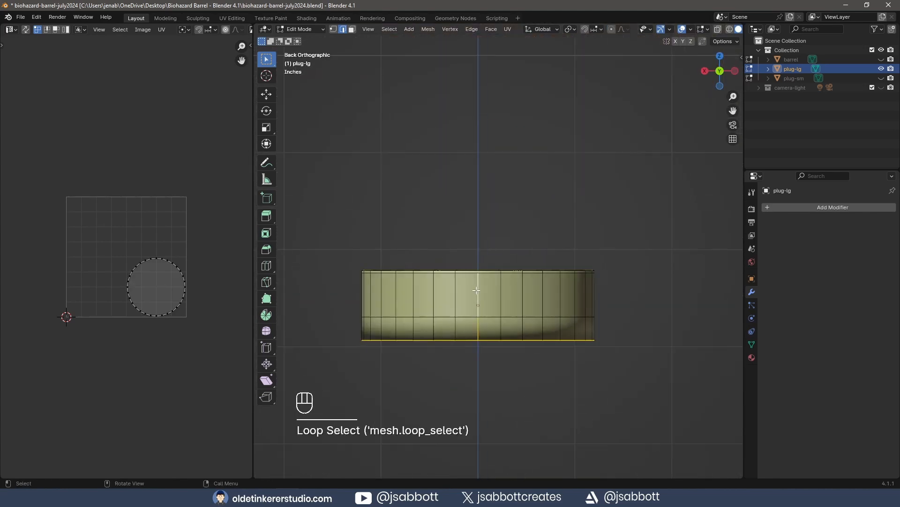
Unwrap the entire large plug and select the recessed floor in its UV layout.
key(a)
key(u)
click(460, 244)
click(170, 262)
Mark a seam around the large plug's recessed floor and unwrap the entire plug again.
middle_drag(469, 305, 467, 274)
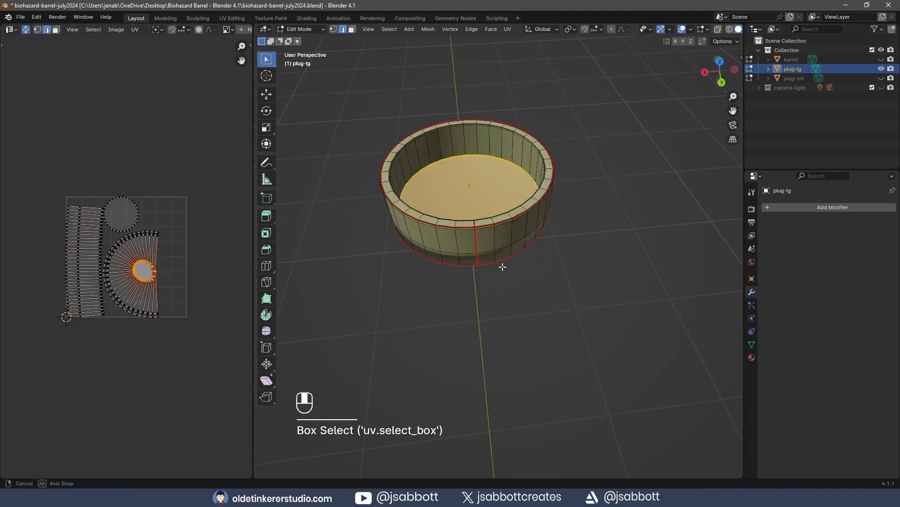
alt+click(469, 220)
right_click(457, 208)
click(457, 209)
key(a)
key(u)
click(479, 289)
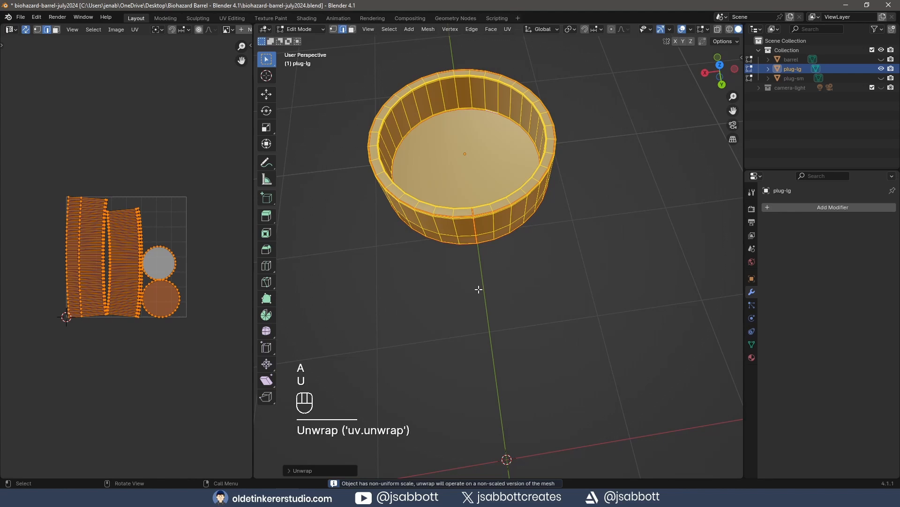
Hide the large plug, unhide the small plug and make it active for editing.
click(882, 69)
click(881, 79)
click(795, 79)
scroll(546, 211, down, 5)
shift+middle_drag(543, 403, 541, 243)
key(KP_Decimal)
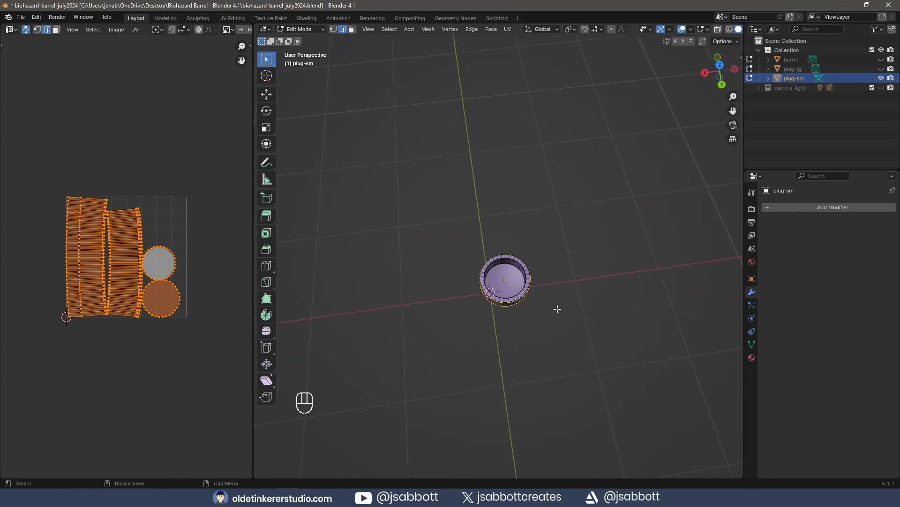
Mark seams around the small plug's recessed floor, along its outer top edge and down its vertical back edge.
alt+shift+click(556, 307)
scroll(557, 307, up, 3)
shift+middle_drag(556, 308, 572, 174)
scroll(572, 175, down, 3)
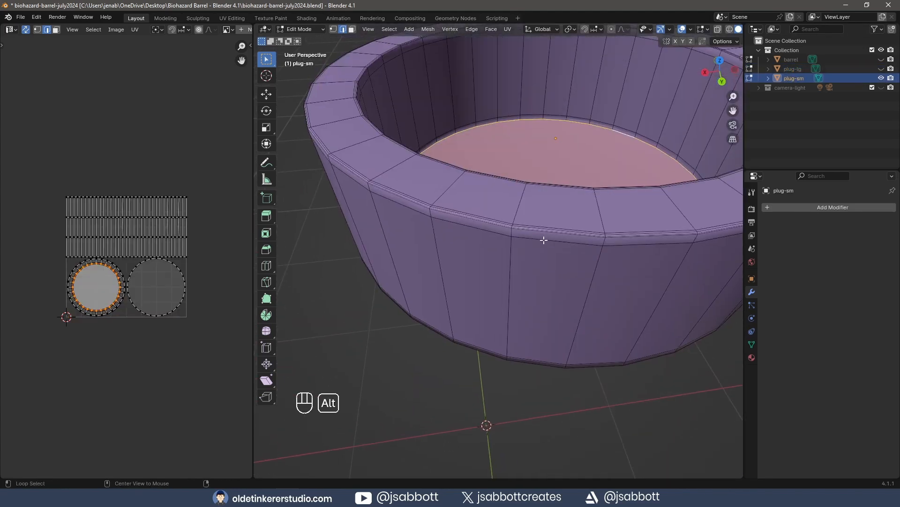
alt+shift+click(542, 238)
key(ctrl+z)
alt+shift+click(547, 231)
scroll(547, 231, down, 4)
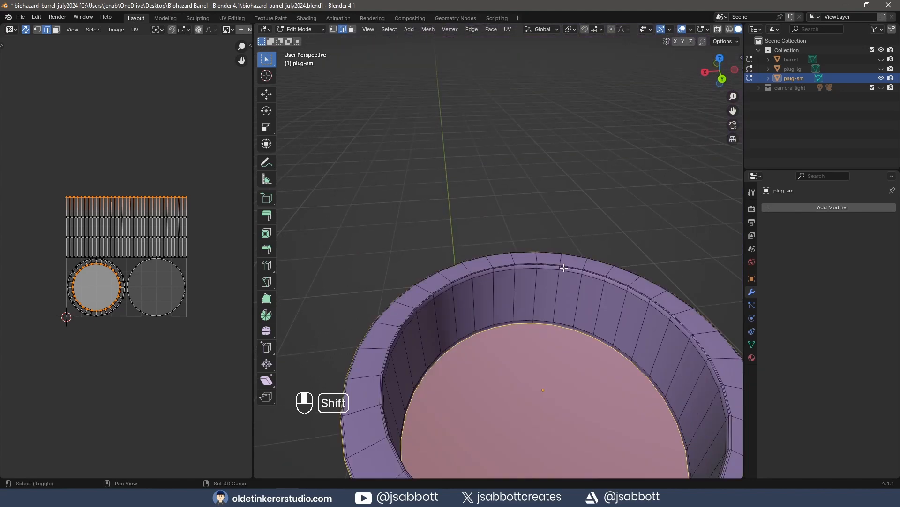
shift+middle_drag(547, 231, 501, 156)
alt+shift+click(501, 156)
key(ctrl+KP_1)
key(ctrl+e)
click(450, 210)
Unwrap the entire small plug mesh.
key(a)
key(u)
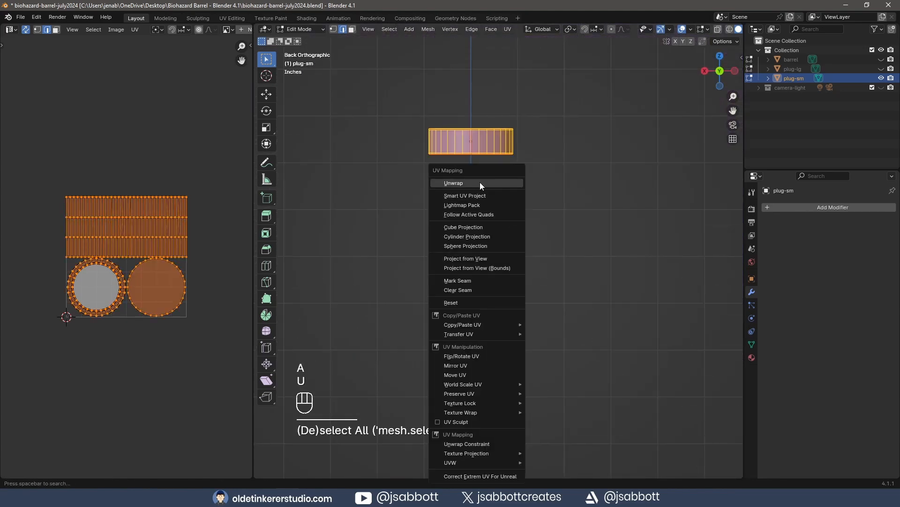
click(480, 183)
Unhide the large plug and the barrel, and select an edge on the ring around the small plug.
click(881, 69)
click(882, 60)
click(512, 94)
middle_drag(504, 114, 435, 375)
alt+click(435, 375)
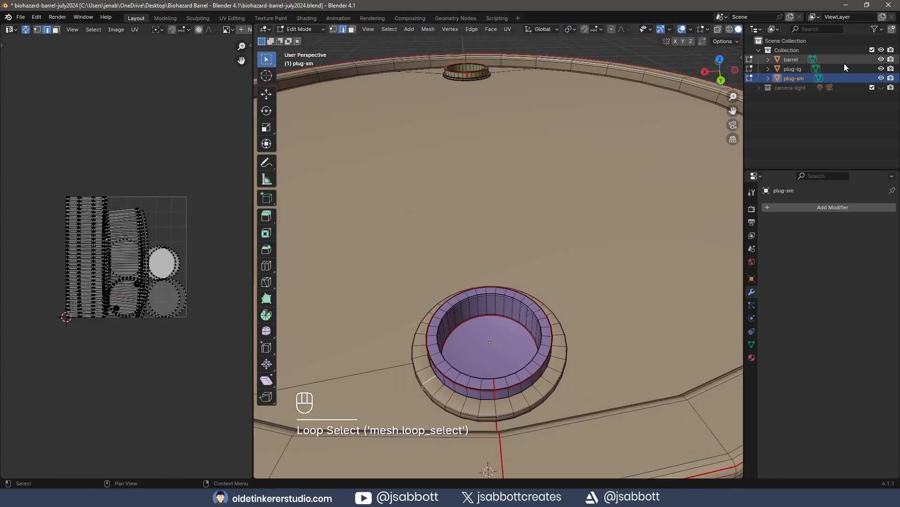
Hide both plugs to check the ringed hole, unhide them and select all geometry of the barrel and plugs.
click(881, 69)
click(881, 79)
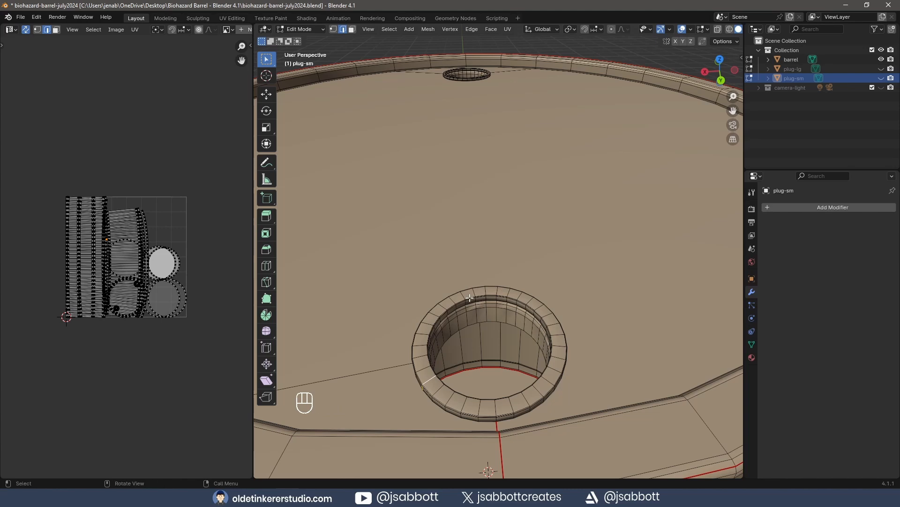
key(alt+h)
key(a)
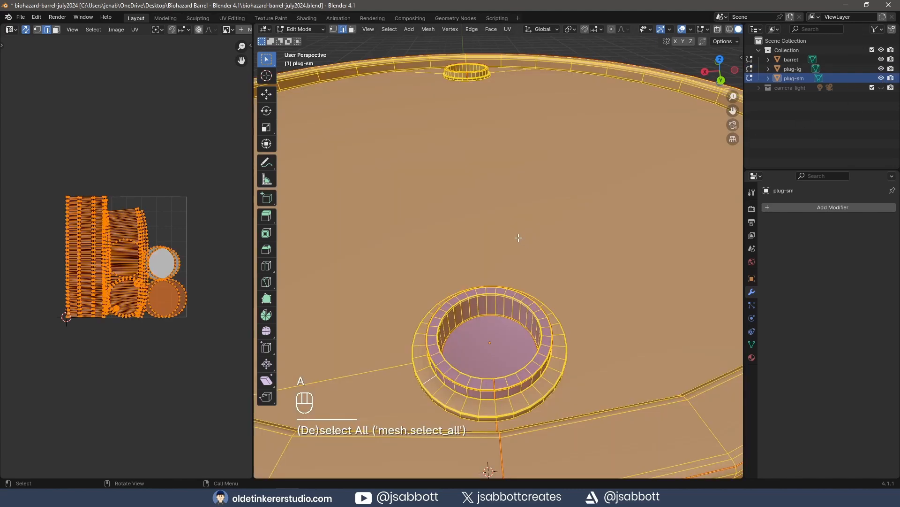
scroll(521, 238, down, 8)
scroll(516, 235, down, 2)
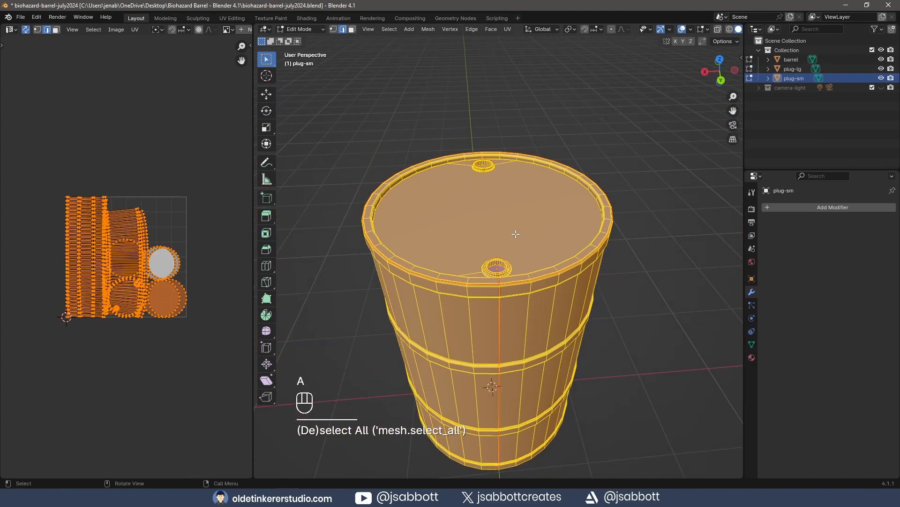
Unwrap the selected barrel and plug meshes together into one shared UV layout.
key(u)
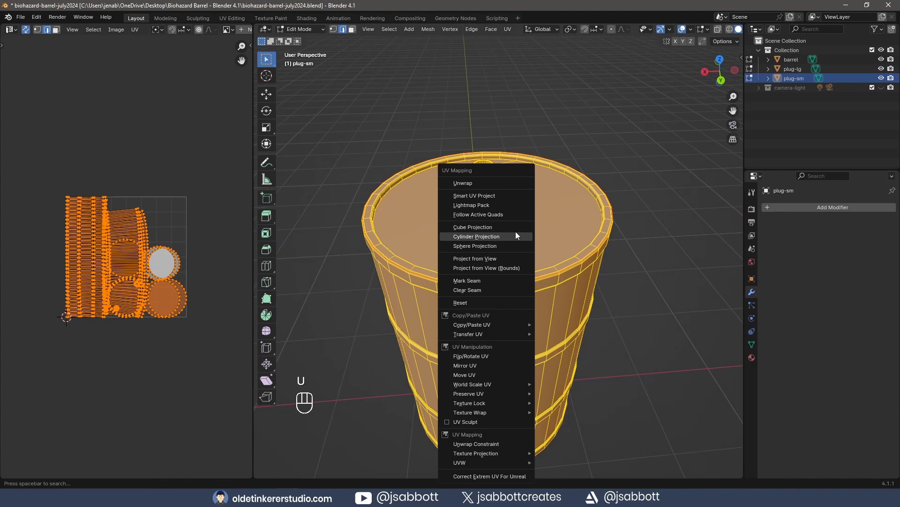
click(469, 180)
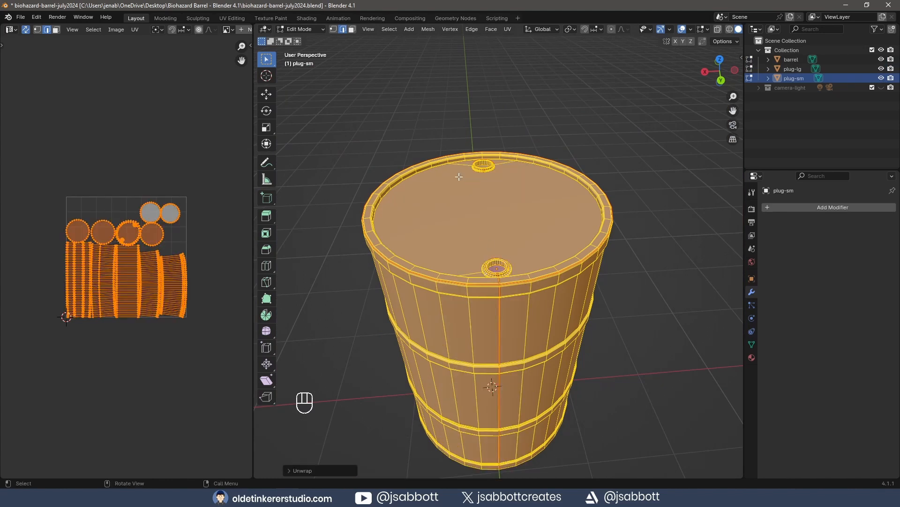
Select the three wide face bands between the barrel's ribs and rotate their UVs by 90 degrees.
key(3)
alt+click(442, 317)
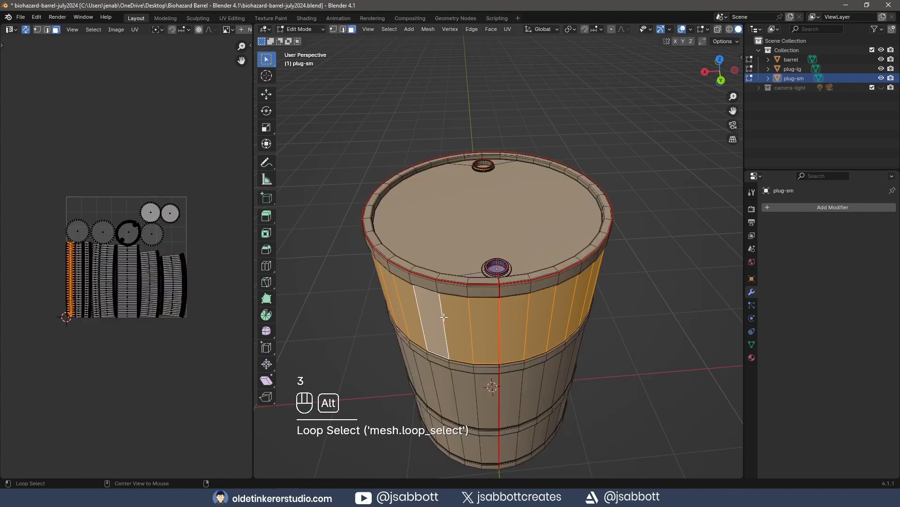
alt+shift+click(456, 402)
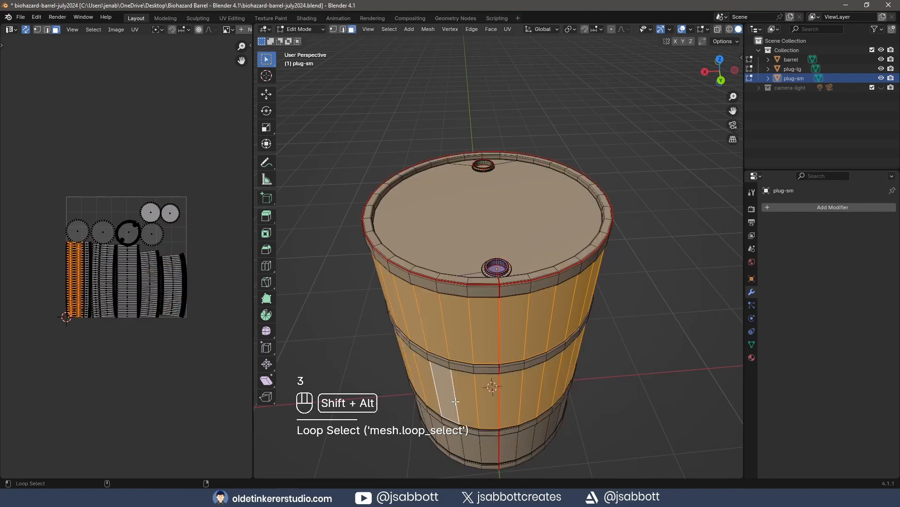
alt+shift+click(458, 442)
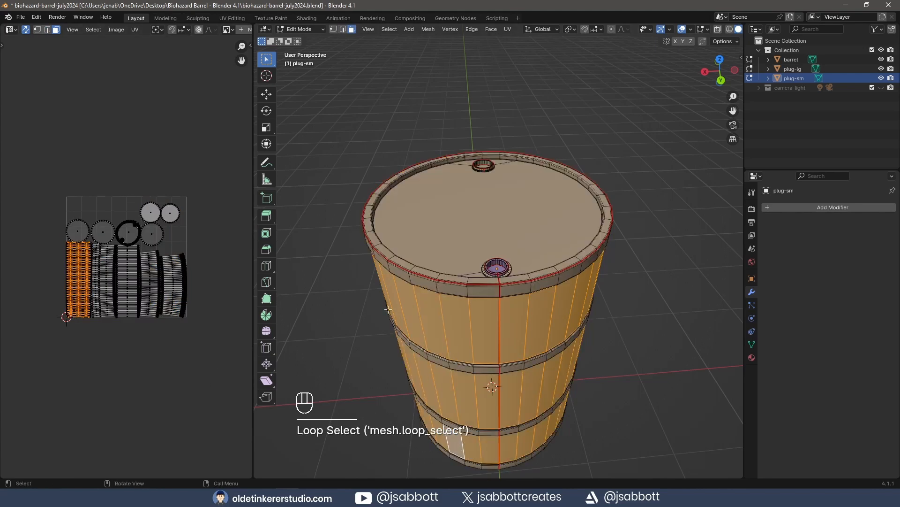
middle_drag(370, 297, 494, 283)
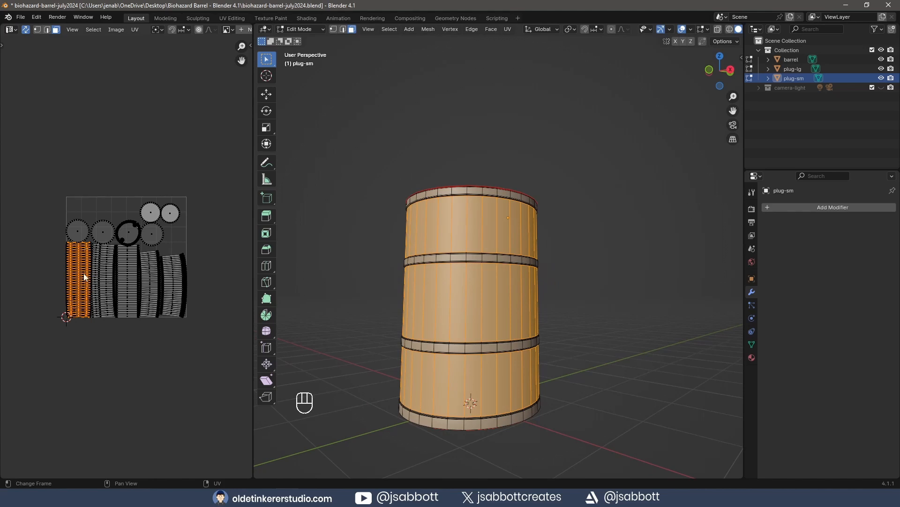
text(r90)
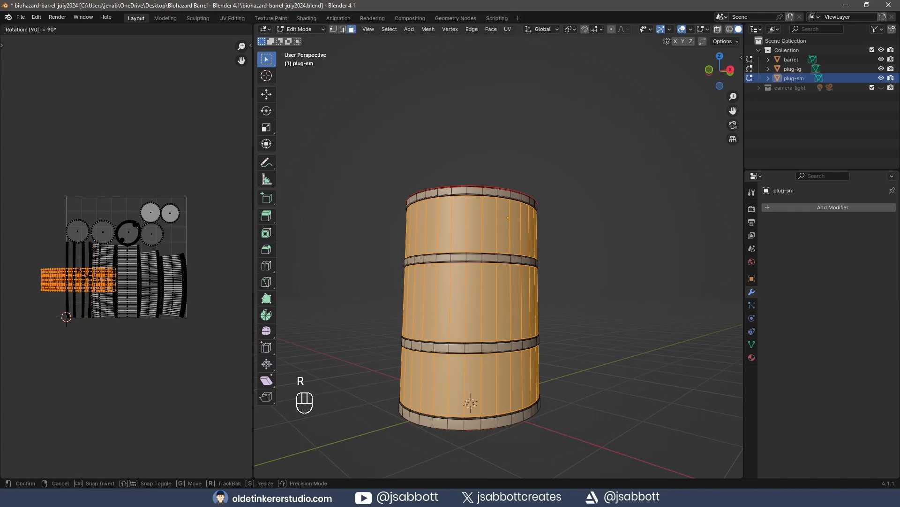
Confirm the 90° rotation of the barrel wall UV islands and move them below the UV square.
click(85, 277)
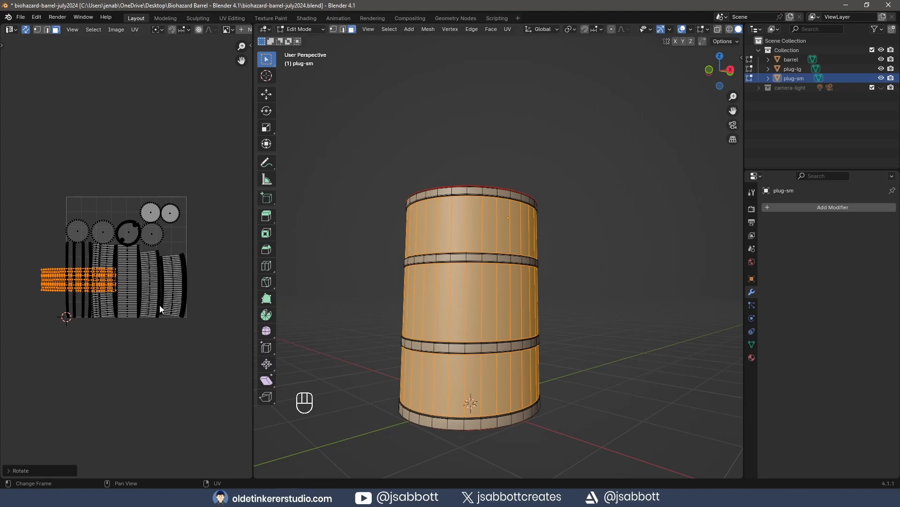
key(g)
click(192, 357)
Select the outer face band of the barrel's top rim, rotate its UV island 90° and move it below the wall islands.
scroll(128, 294, up, 2)
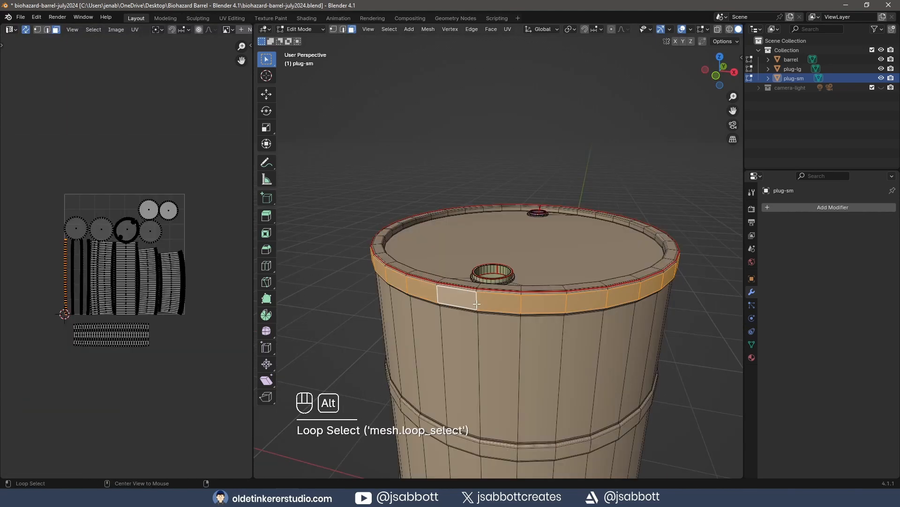
key(ctrl+KP_Add)
key(ctrl+KP_Add)
key(ctrl+KP_Add)
key(ctrl+KP_Subtract)
shift+middle_drag(476, 304, 484, 99)
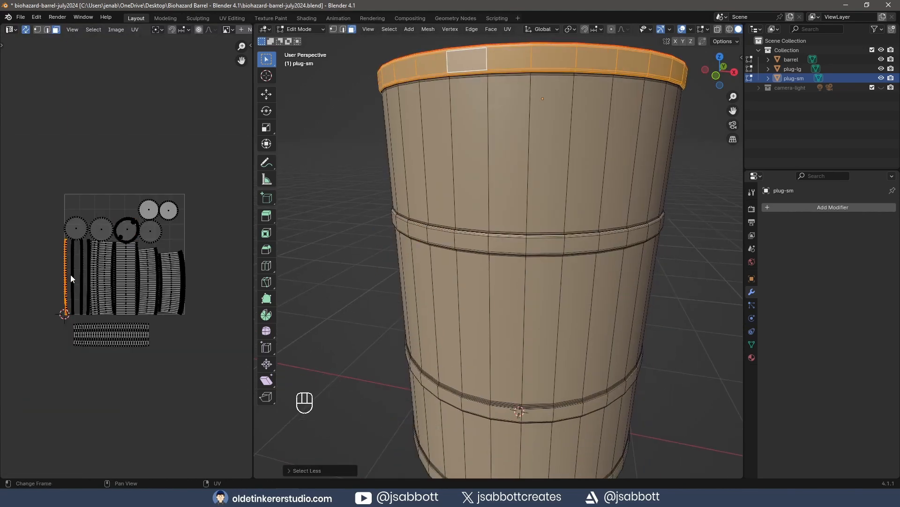
text(r90)
key(Return)
key(g)
click(116, 362)
Rotate the UV strip of the narrow band under the top rim 90° and place it beside the rim's strip.
middle_drag(533, 162, 478, 193)
scroll(478, 193, up, 2)
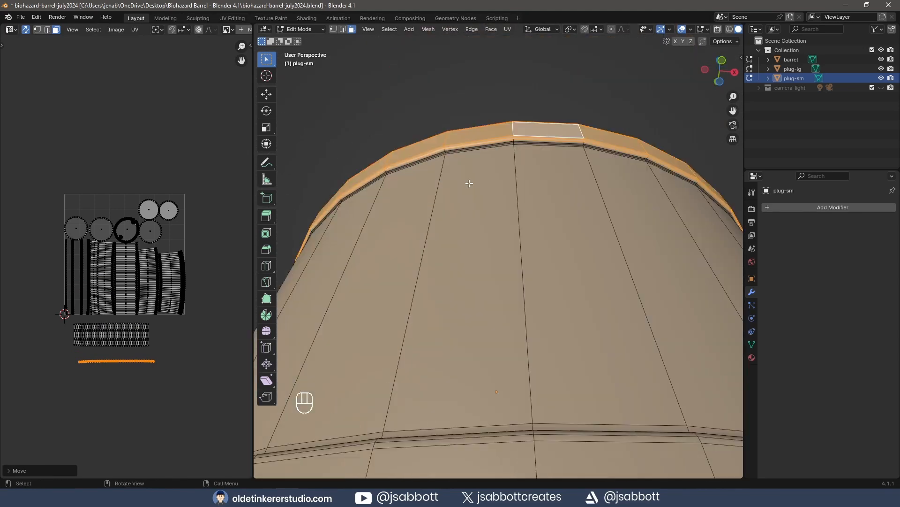
click(445, 152)
drag(446, 152, 448, 155)
click(66, 282)
text(lr90)
key(Return)
key(g)
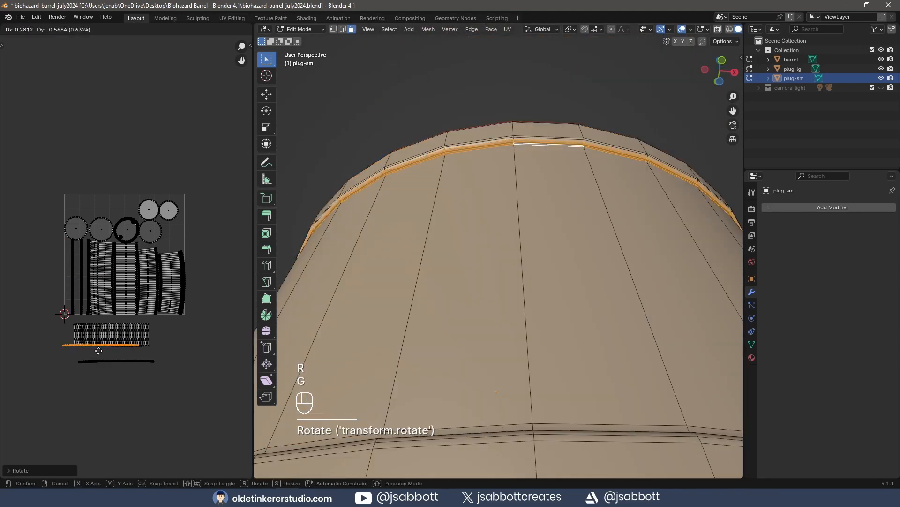
click(114, 364)
Select the three remaining narrow UV strips of the barrel's lower rings, rotate them 90° and move them below the other strips.
scroll(447, 359, down, 4)
drag(59, 273, 84, 312)
key(l)
key(l)
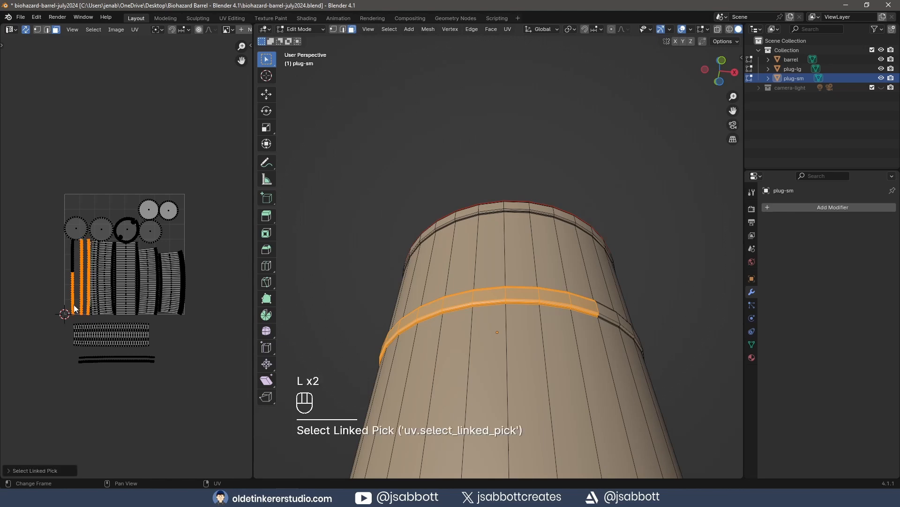
text(lr90)
key(Return)
key(g)
click(207, 339)
Select all the barrel's UV islands inside and below the UV square and save the file.
scroll(400, 336, down, 5)
middle_drag(400, 336, 359, 285)
scroll(376, 346, up, 1)
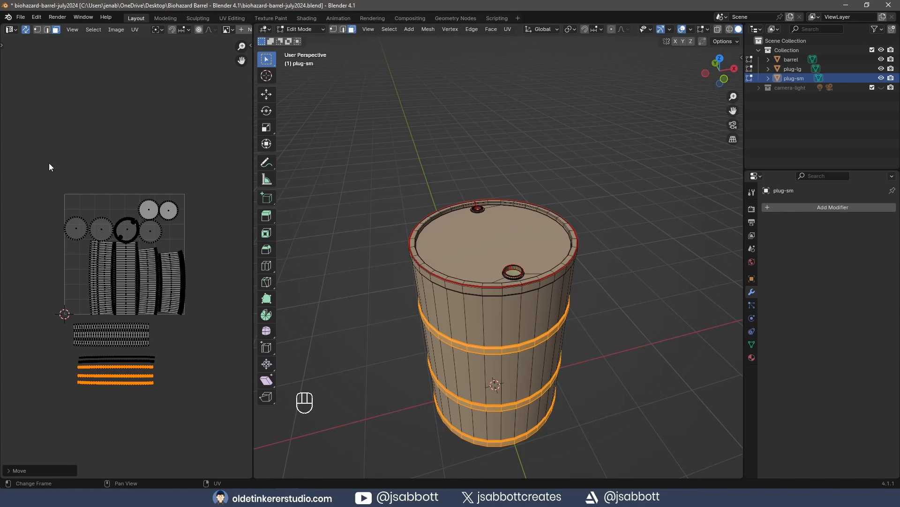
drag(49, 163, 212, 414)
key(ctrl+s)
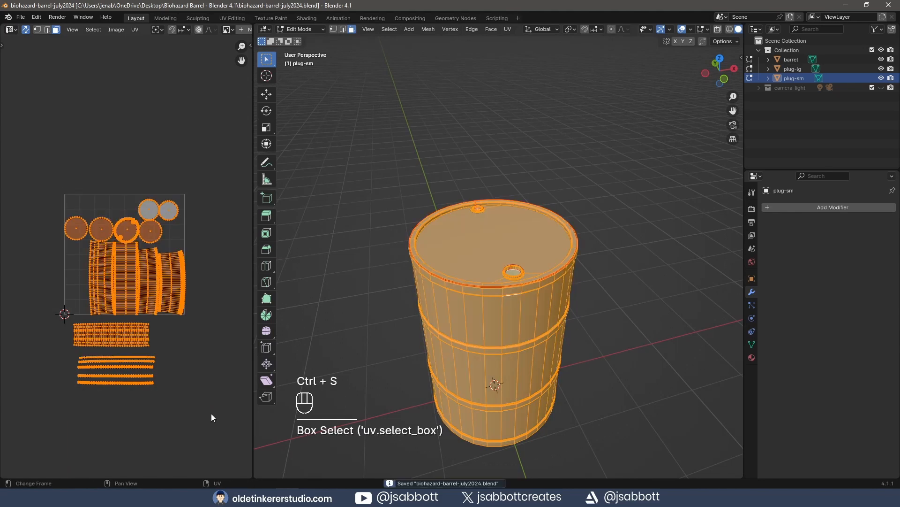
Pack the selected UV islands with Rotate disabled, keeping Scale enabled and the margin at 0.001.
click(134, 30)
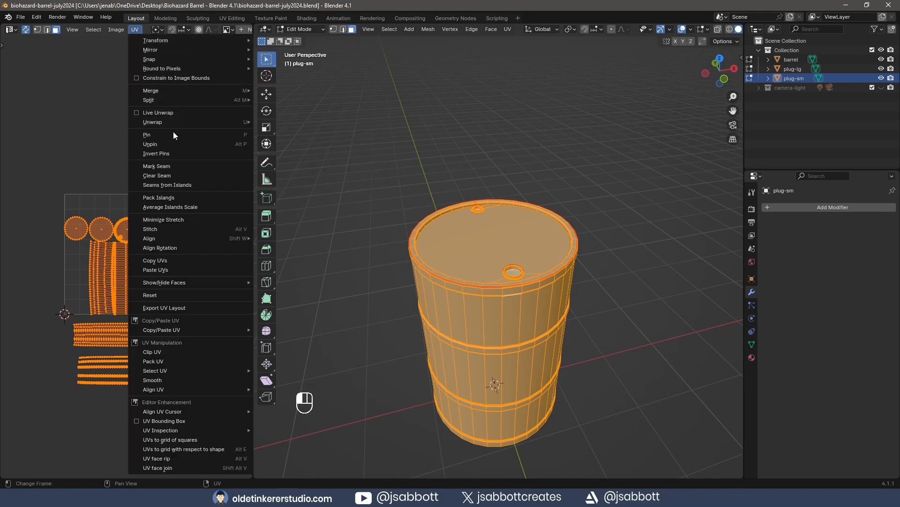
click(173, 197)
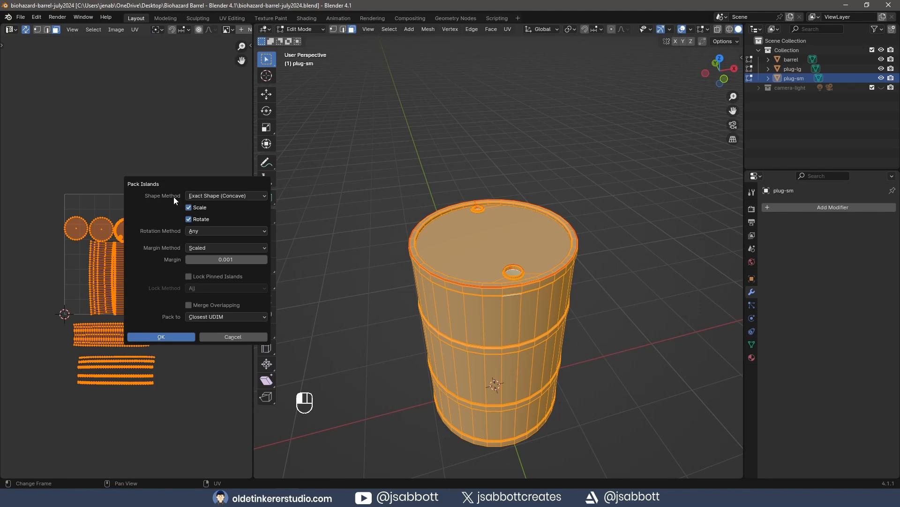
click(189, 219)
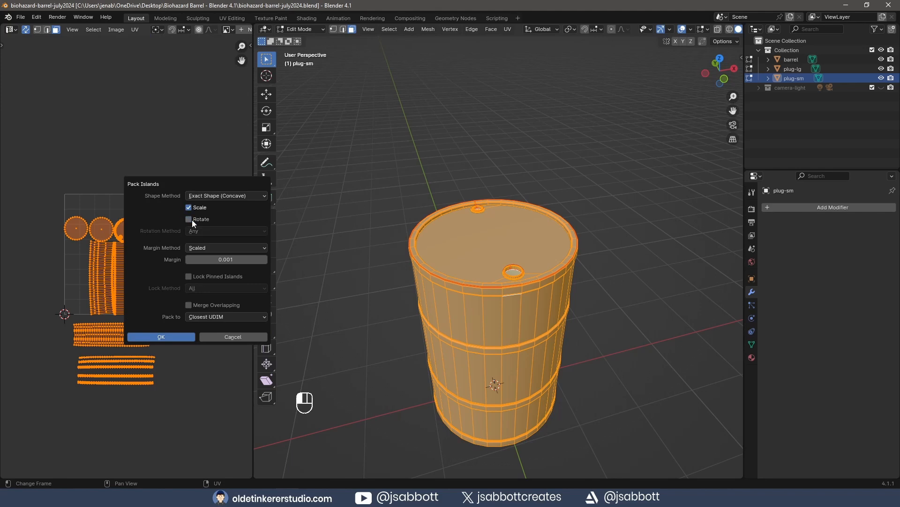
click(168, 337)
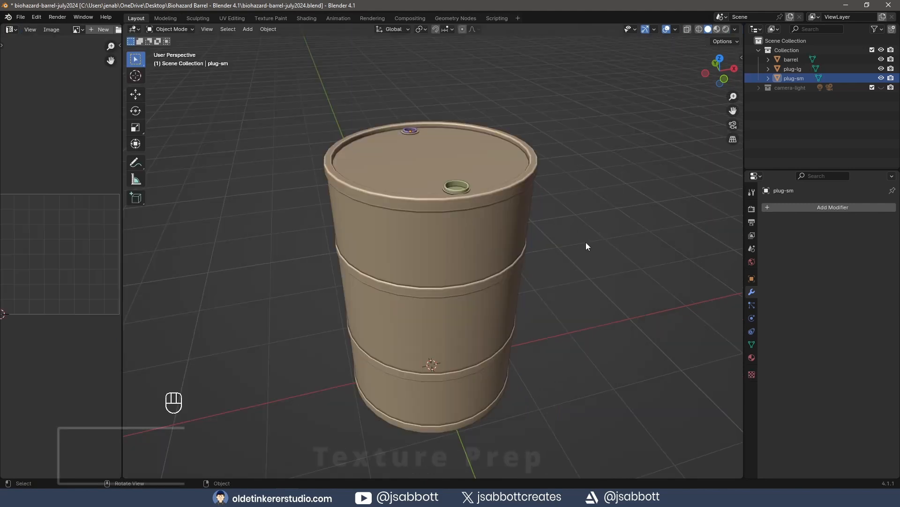
Apply all transforms to the barrel and both plugs.
key(a)
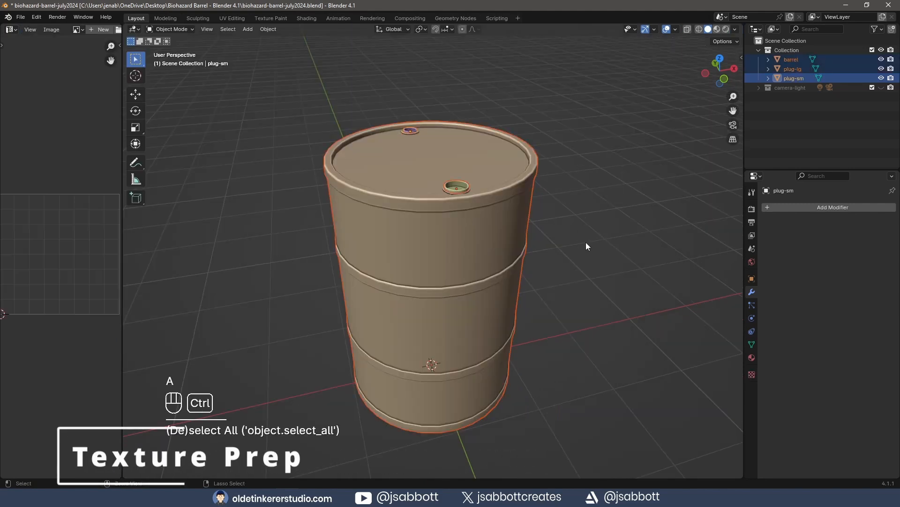
key(ctrl+a)
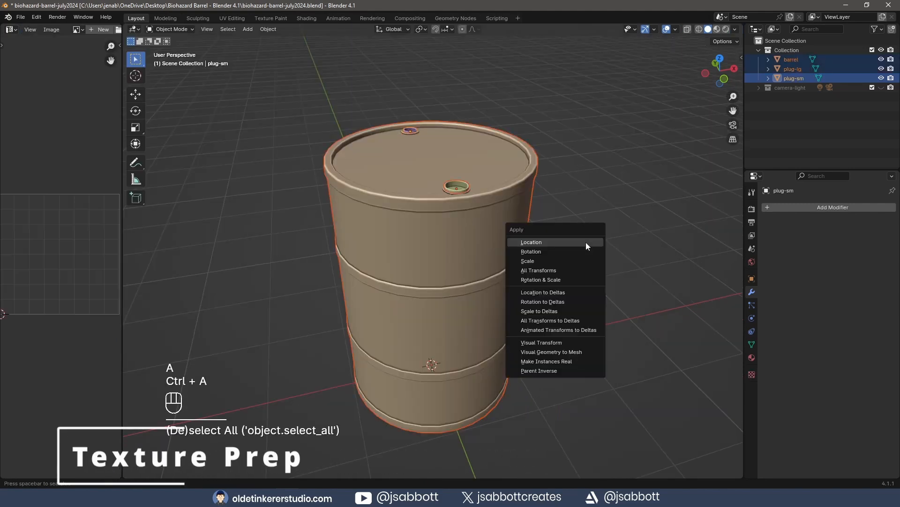
click(574, 271)
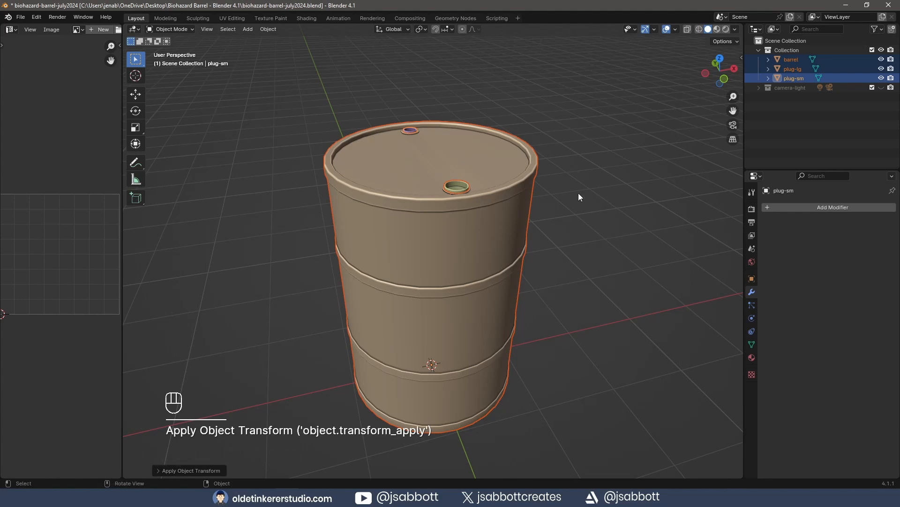
Show the Face Orientation overlay and examine the barrel's sides, underside and lid for reversed faces.
click(675, 29)
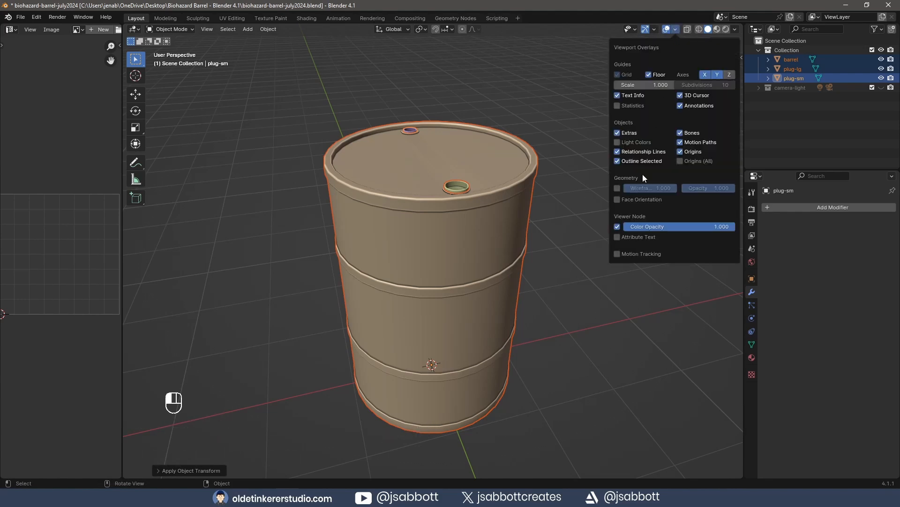
click(618, 199)
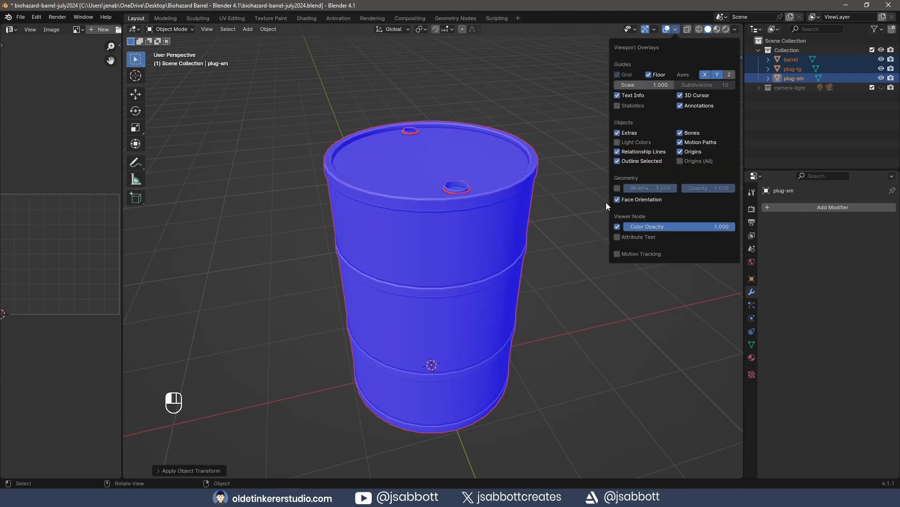
scroll(483, 211, up, 2)
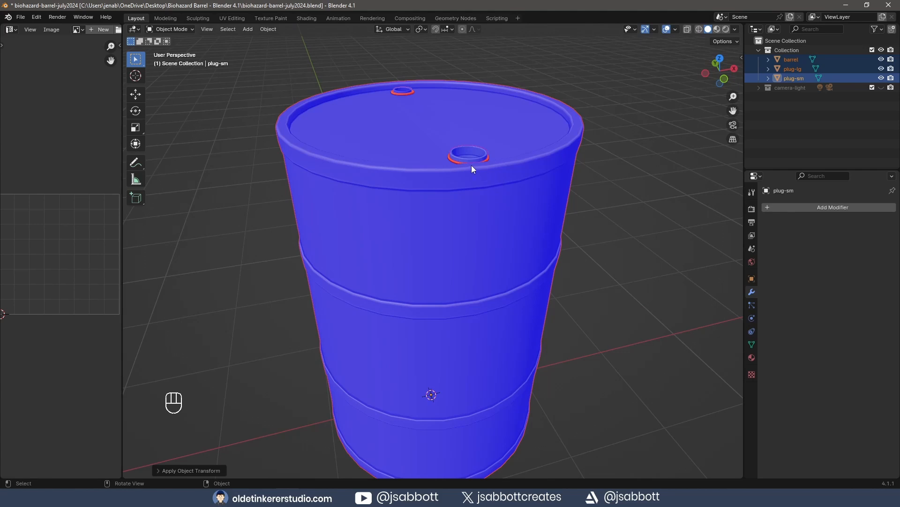
click(445, 179)
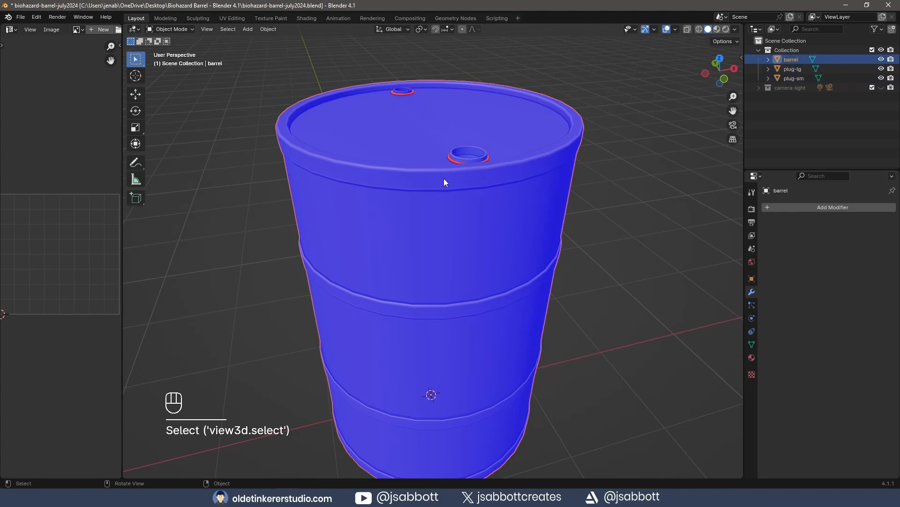
middle_drag(472, 218, 514, 216)
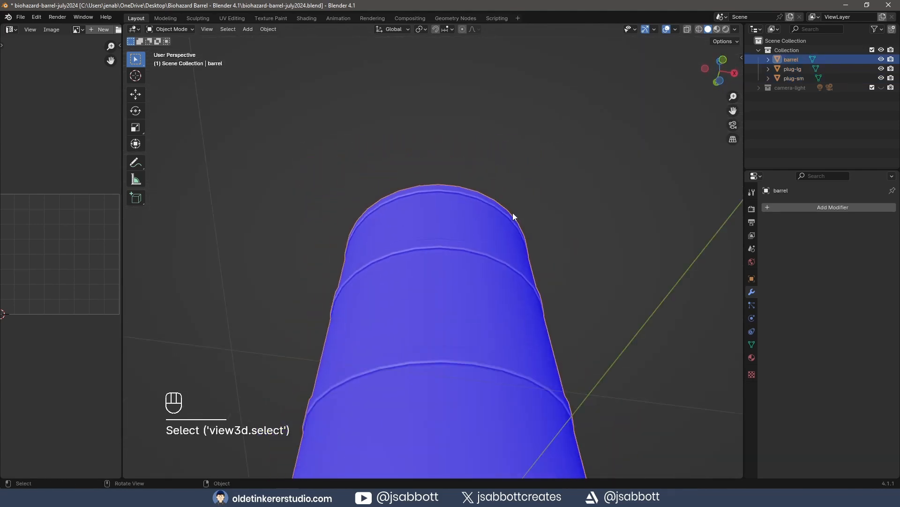
middle_drag(471, 253, 487, 329)
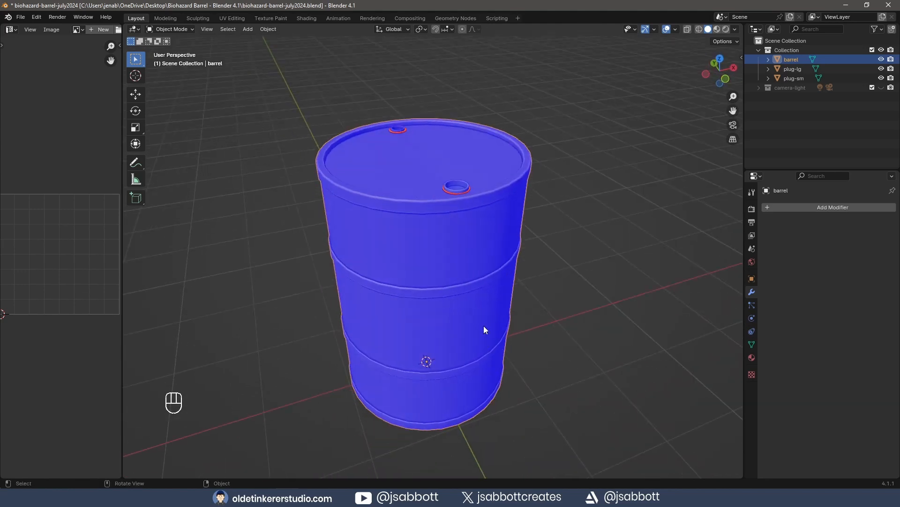
scroll(463, 237, up, 3)
scroll(464, 232, up, 1)
shift+middle_drag(473, 145, 474, 303)
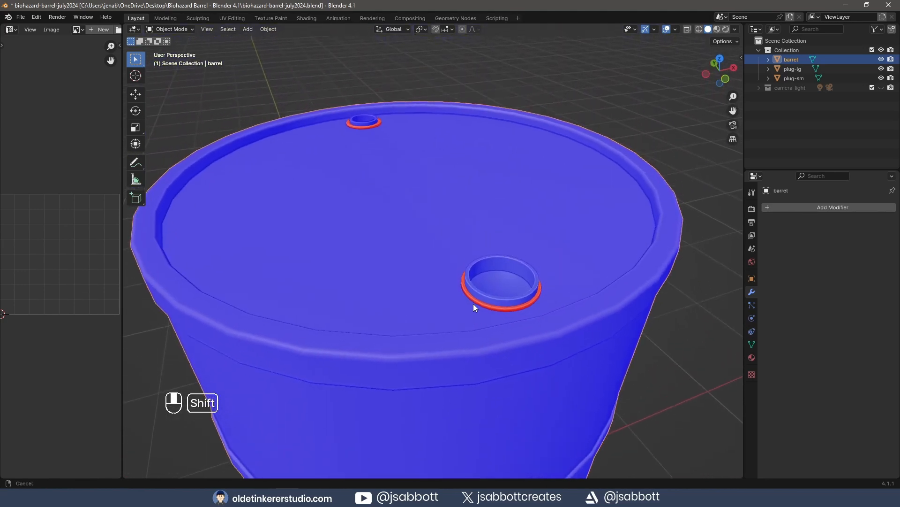
Recalculate the normals outside on the barrel mesh's ring around the large plug.
key(Tab)
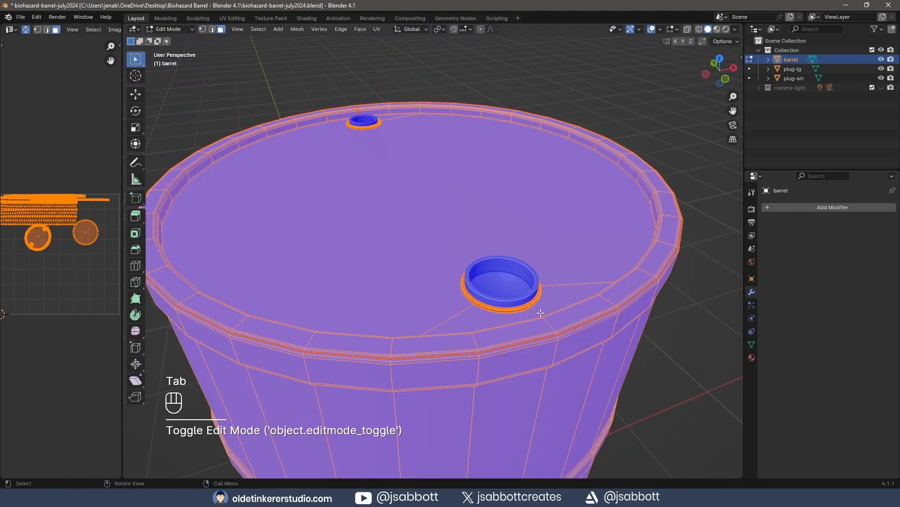
click(499, 309)
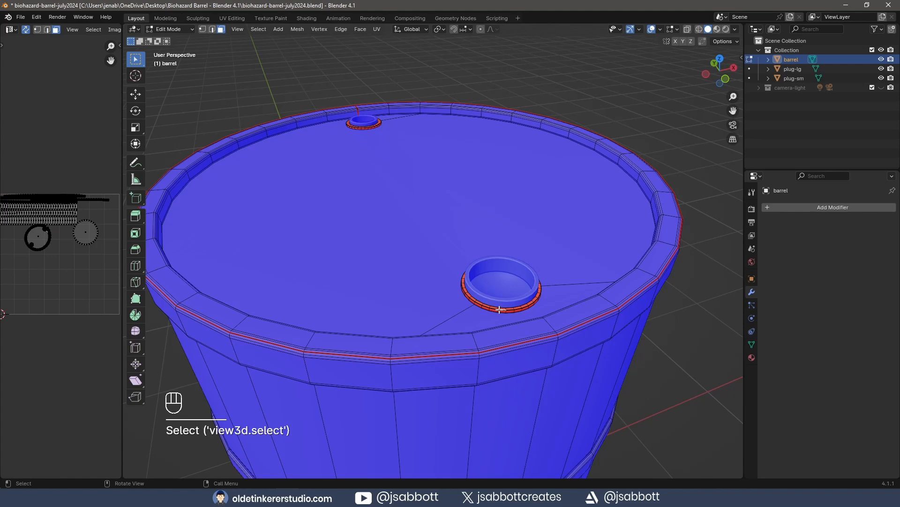
key(l)
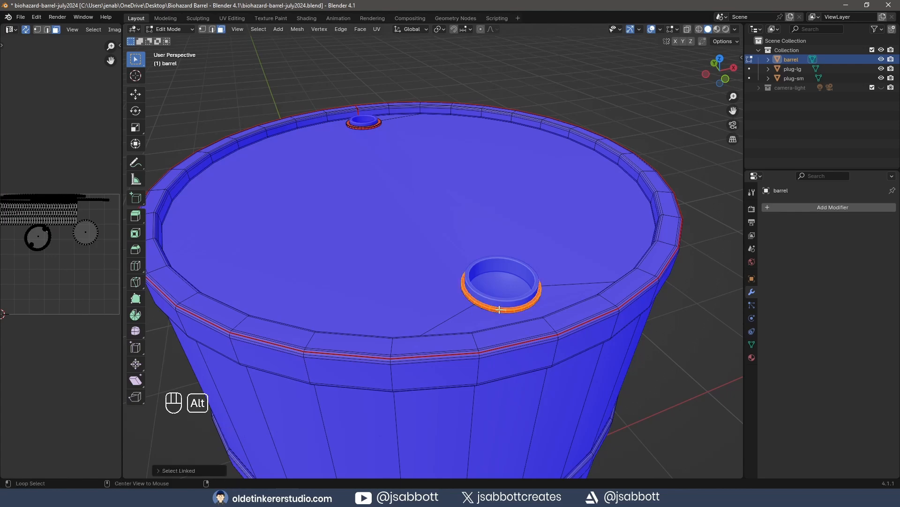
key(alt+n)
click(496, 318)
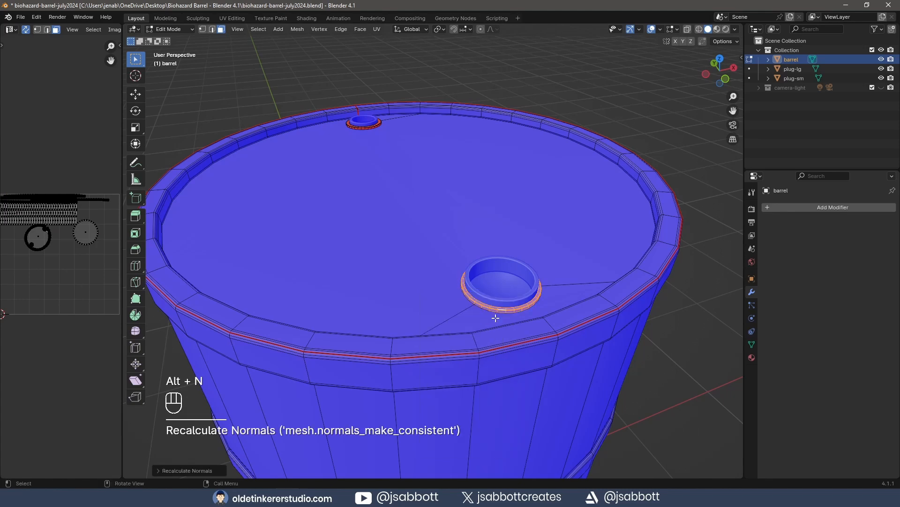
Recalculate the normals outside on the ring around the small plug and return to Object Mode.
click(362, 129)
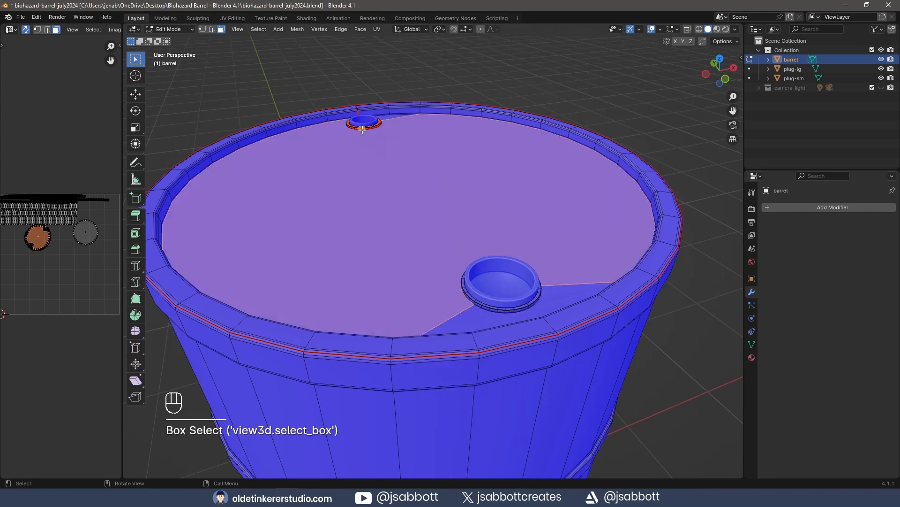
click(362, 128)
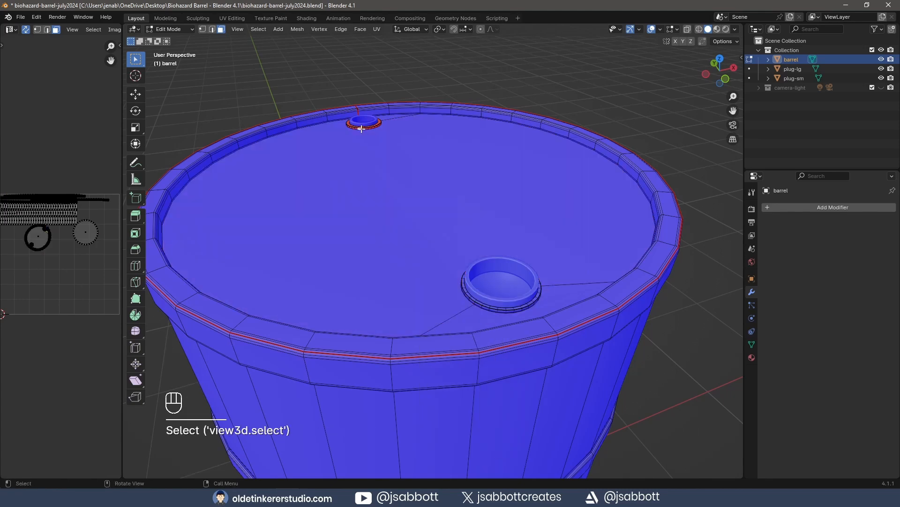
key(l)
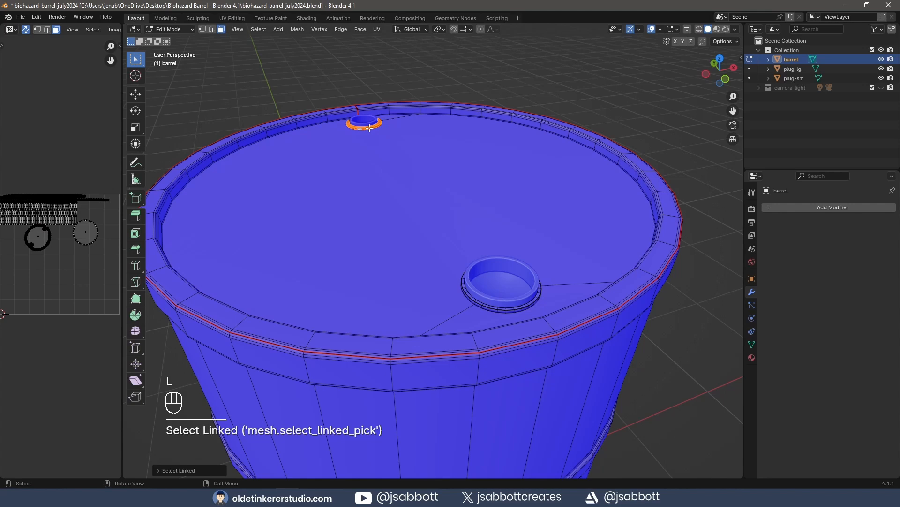
key(alt+n)
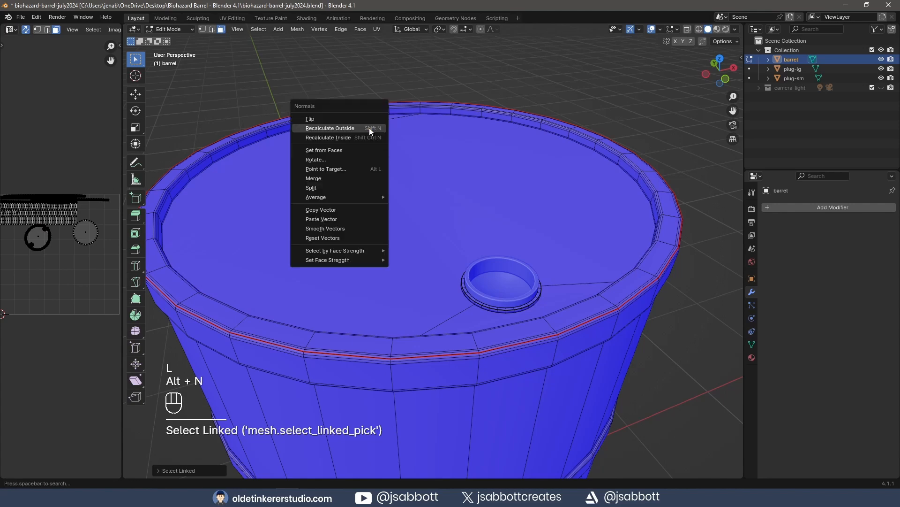
click(369, 128)
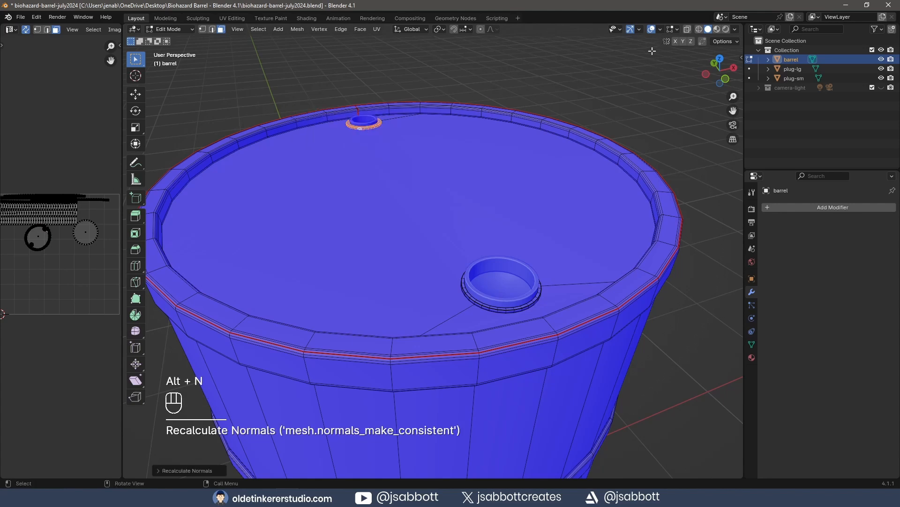
key(Tab)
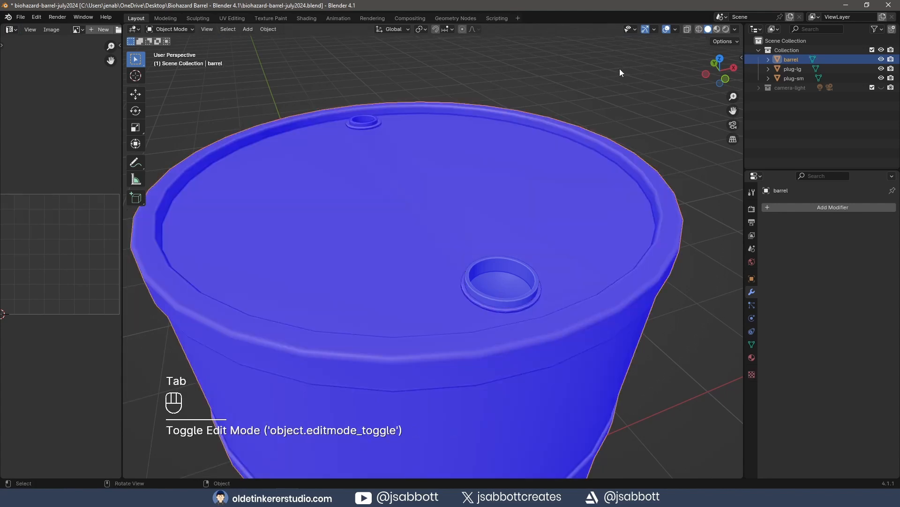
Turn off the Face Orientation overlay and bring the whole barrel back into view.
click(675, 29)
click(617, 200)
scroll(515, 206, down, 5)
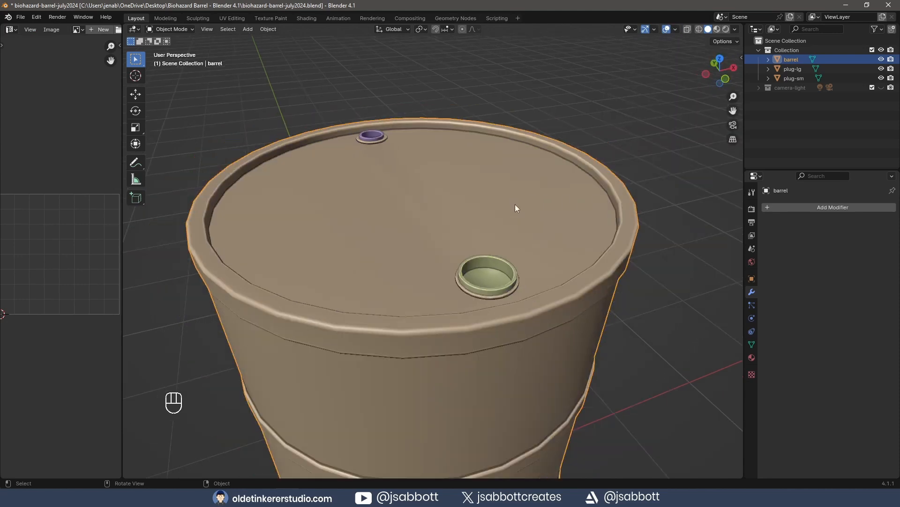
shift+middle_drag(480, 312, 467, 217)
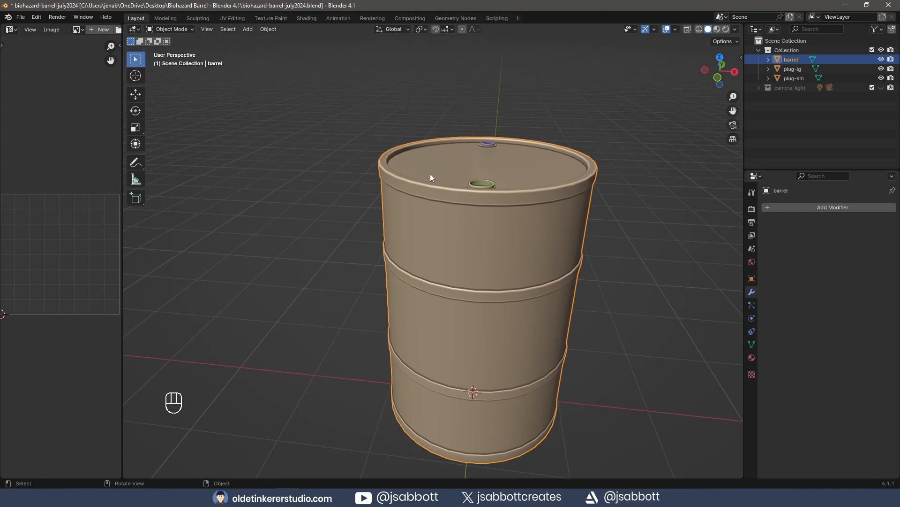
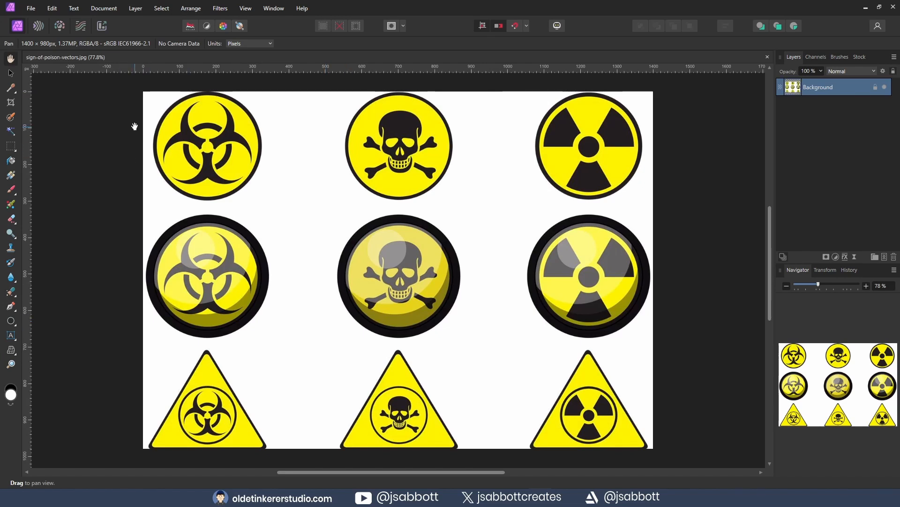
In Affinity Photo, crop sign-of-poison-vectors.jpg to the triangular biohazard sign, about 358 × 283 px.
click(13, 105)
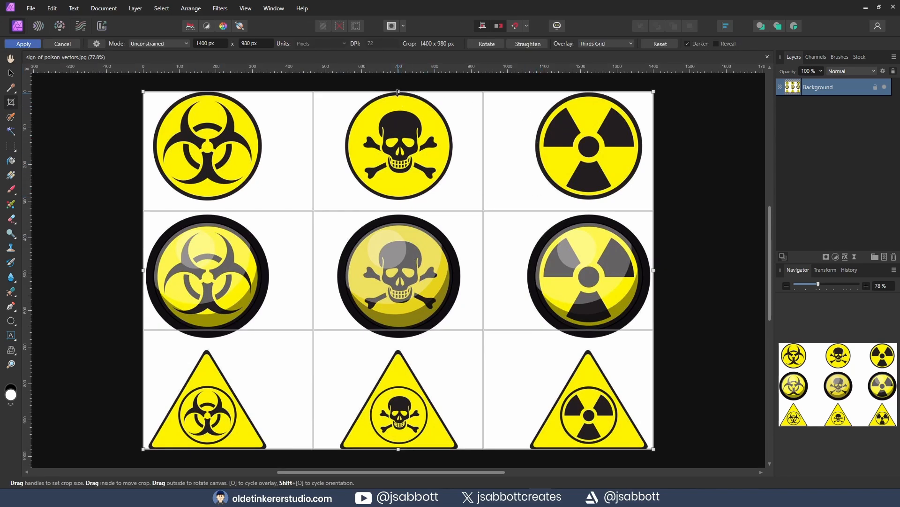
drag(397, 92, 411, 350)
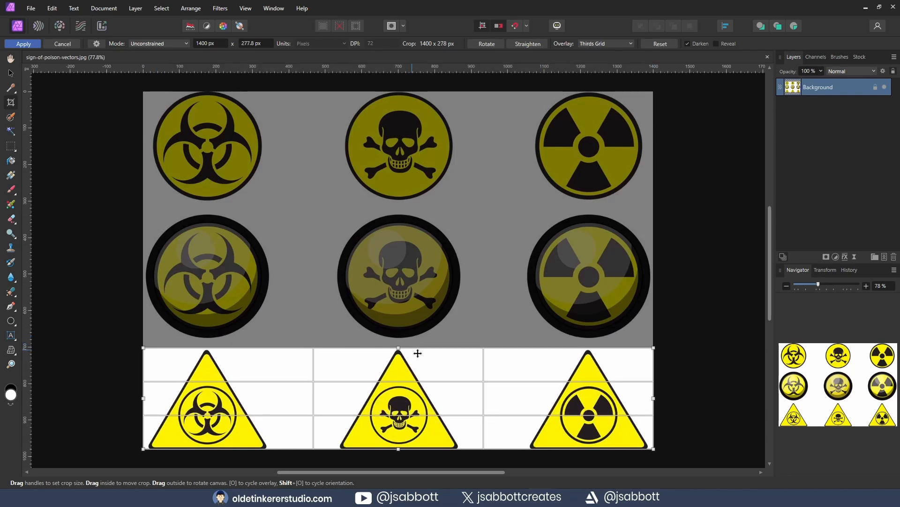
drag(652, 398, 273, 399)
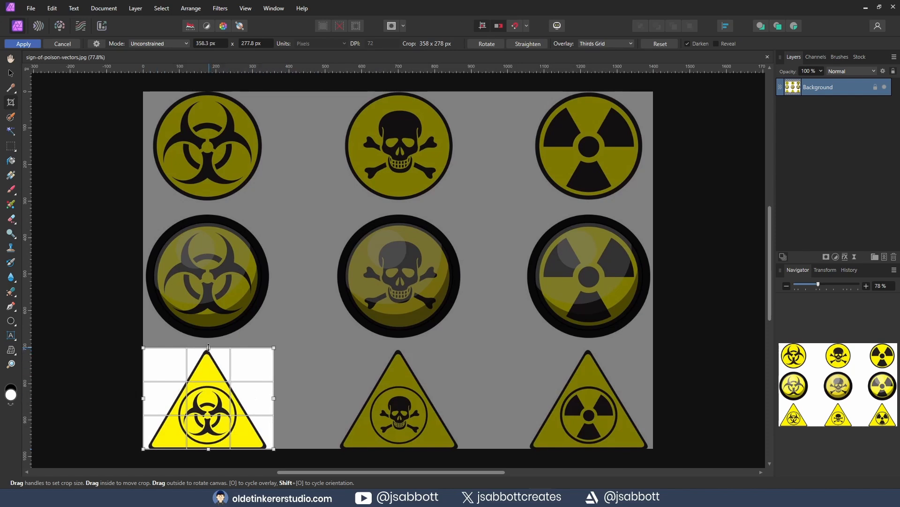
drag(209, 348, 209, 345)
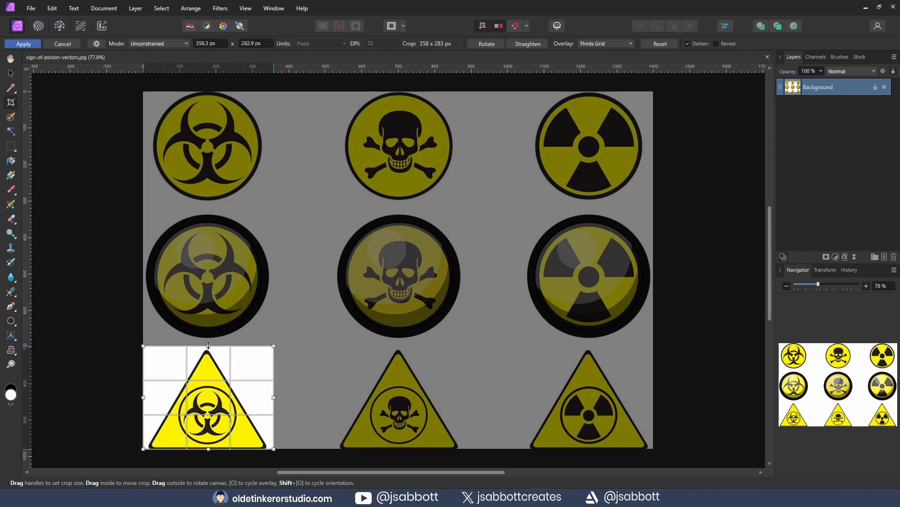
key(Return)
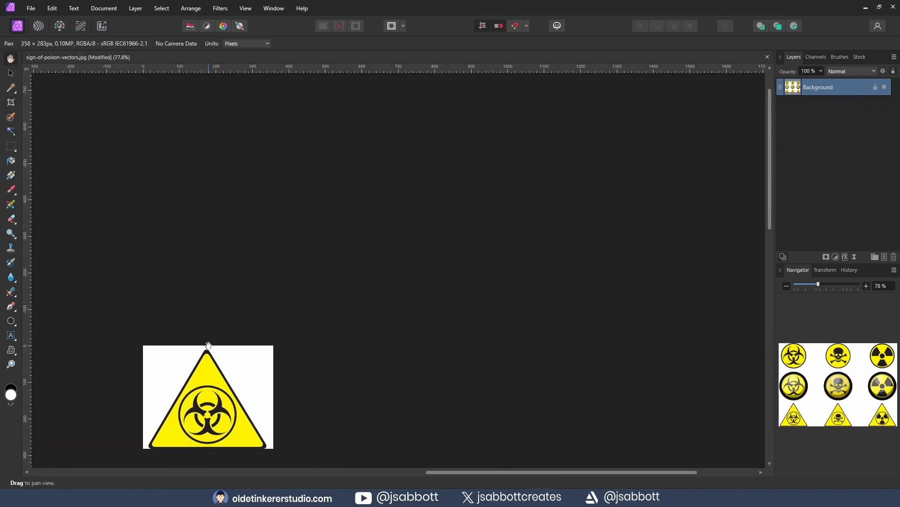
drag(249, 389, 416, 261)
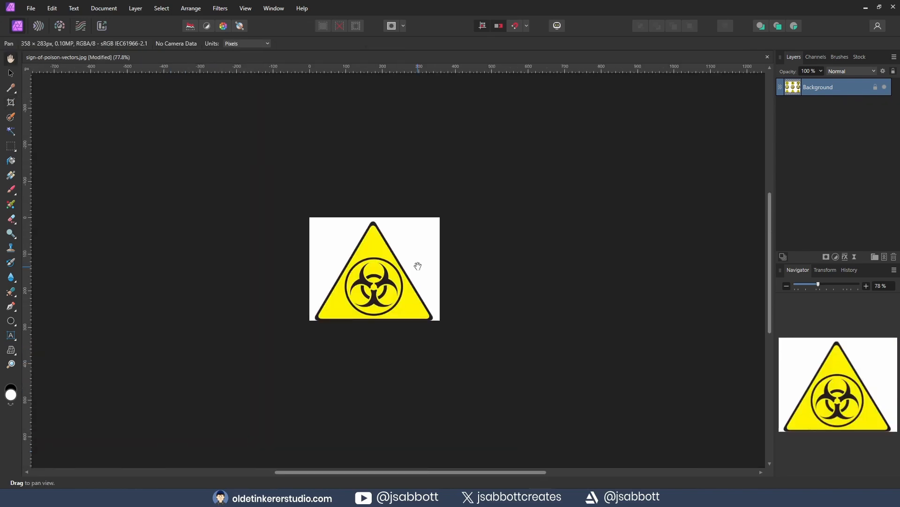
Select the white background on both sides of the triangular sign with the Selection Brush and delete it.
click(11, 118)
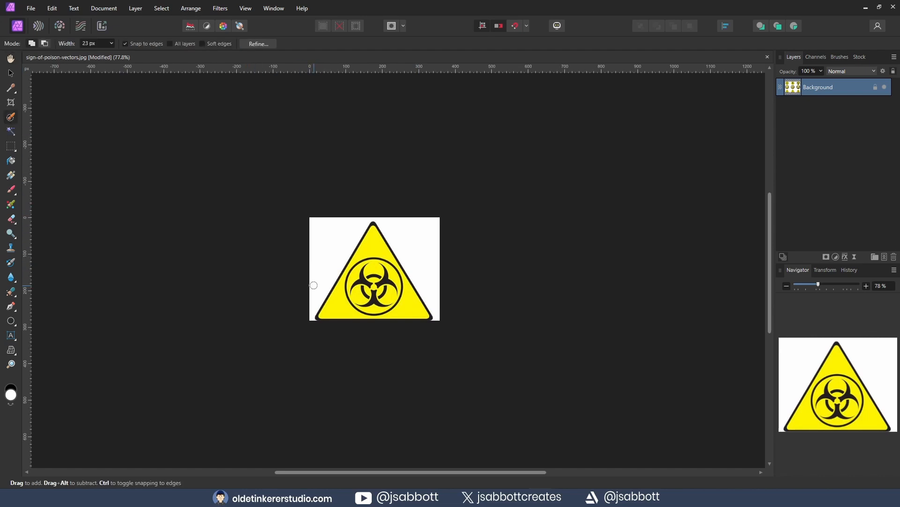
mouse_move(311, 295)
mouse_down()
mouse_move(317, 228)
mouse_move(327, 221)
mouse_up()
mouse_move(415, 237)
mouse_down()
mouse_move(429, 218)
mouse_move(439, 318)
mouse_move(439, 229)
mouse_move(442, 298)
mouse_up()
key(Delete)
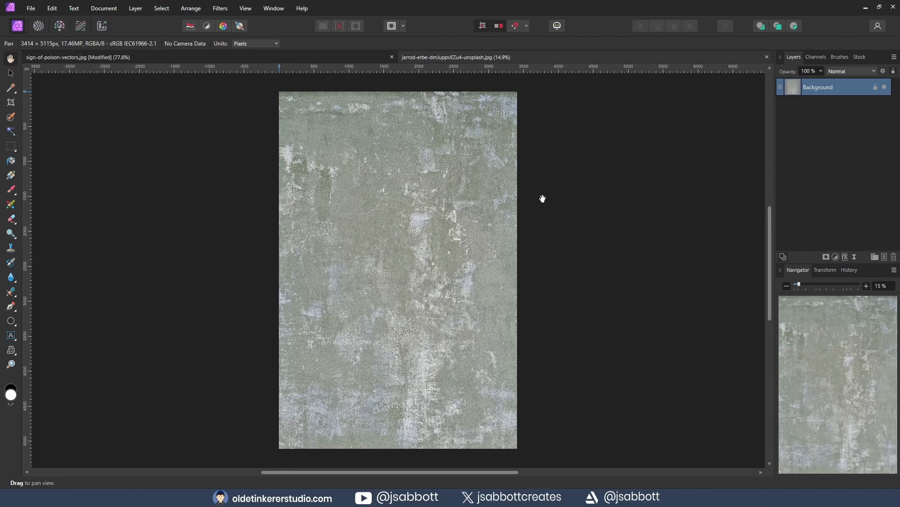
Add a Levels adjustment in Gray mode to the grunge wall texture and set its black level to 25%.
click(135, 9)
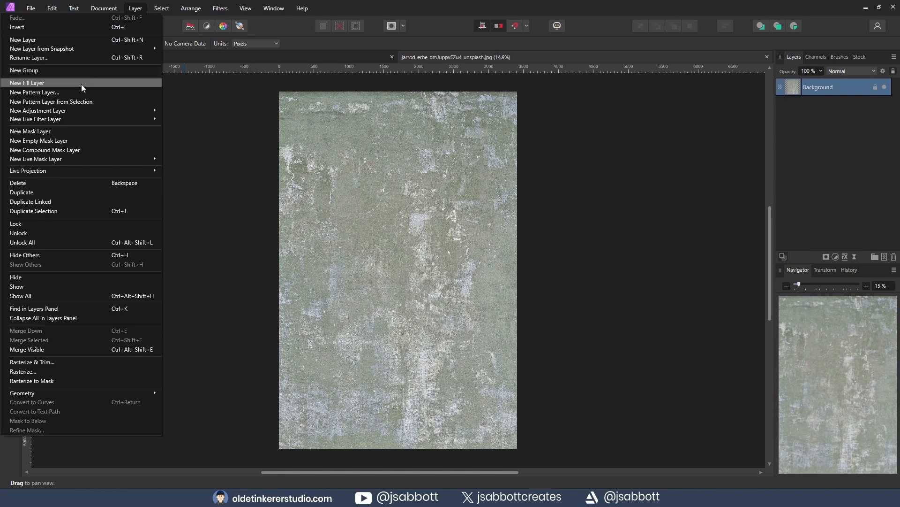
mouse_move(77, 111)
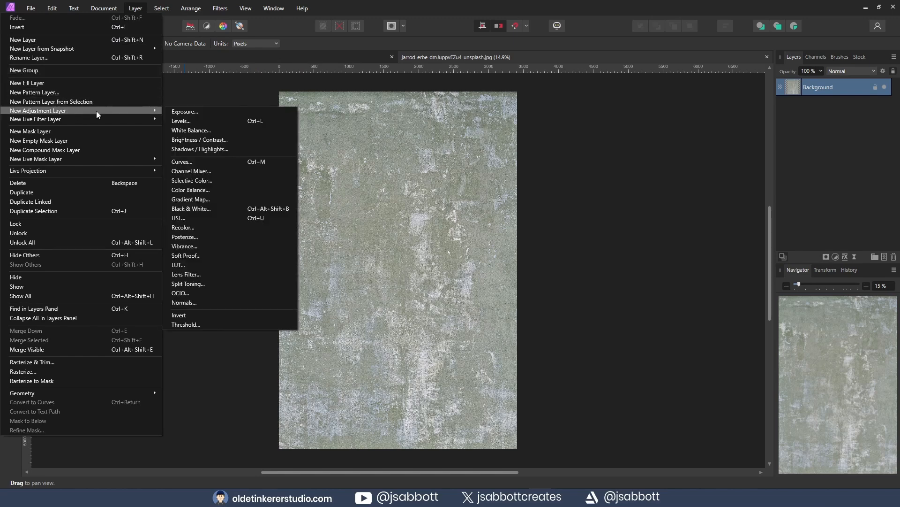
click(209, 121)
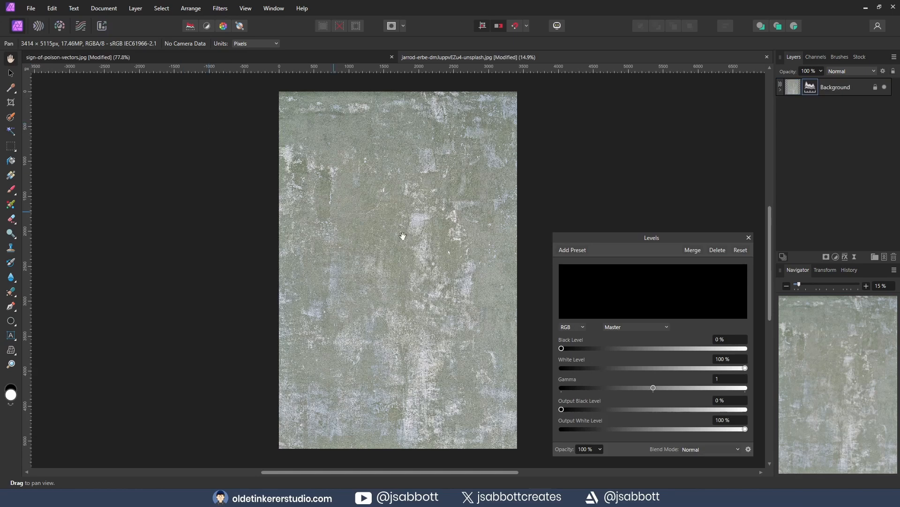
click(581, 327)
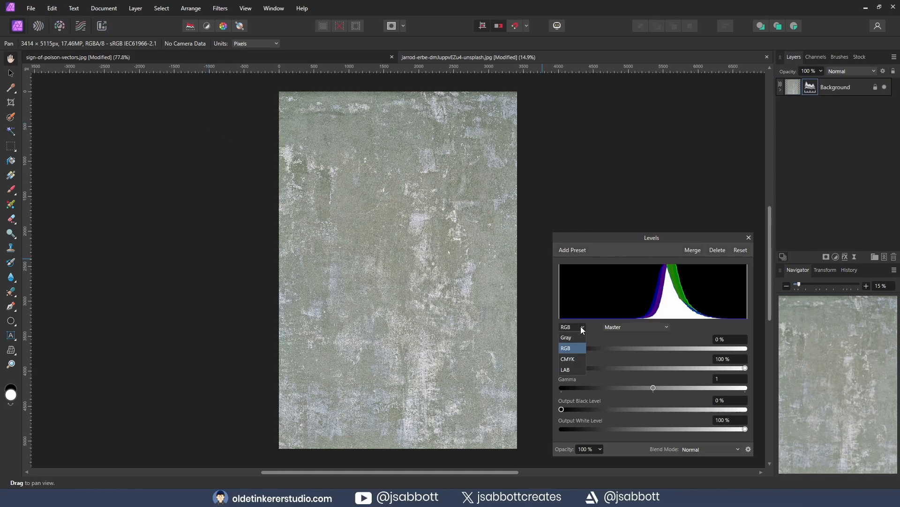
click(570, 338)
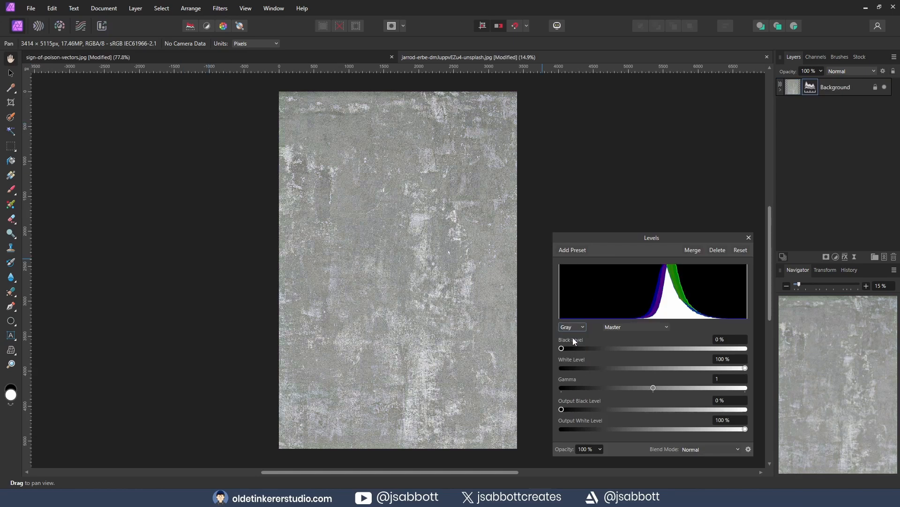
mouse_move(561, 409)
mouse_down()
mouse_move(601, 409)
mouse_move(553, 406)
mouse_up()
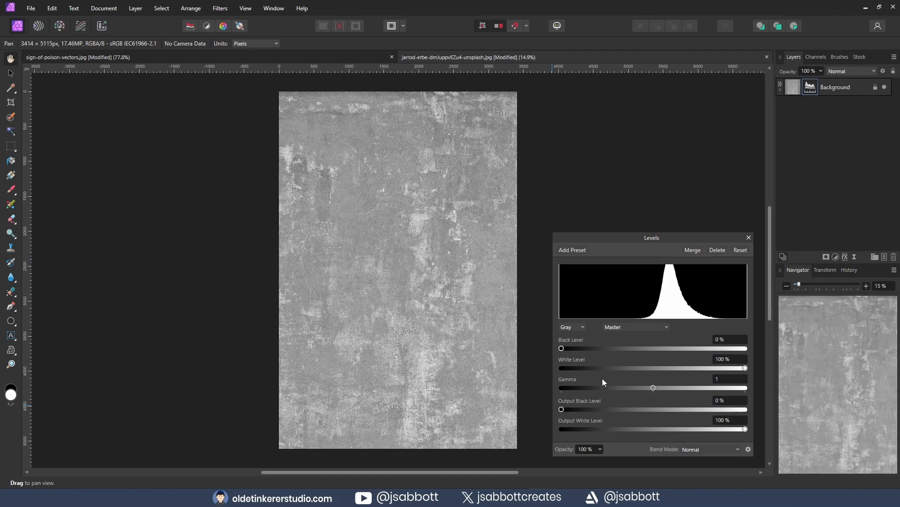
drag(562, 348, 607, 349)
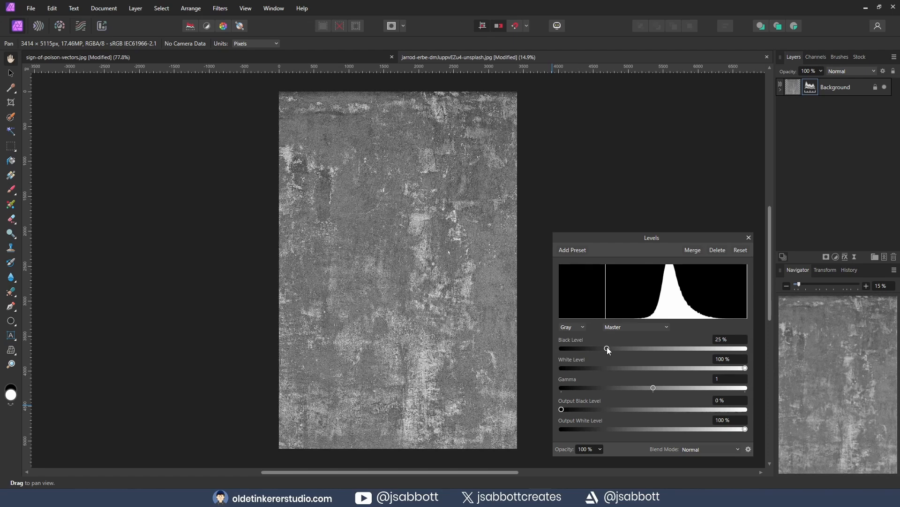
click(749, 237)
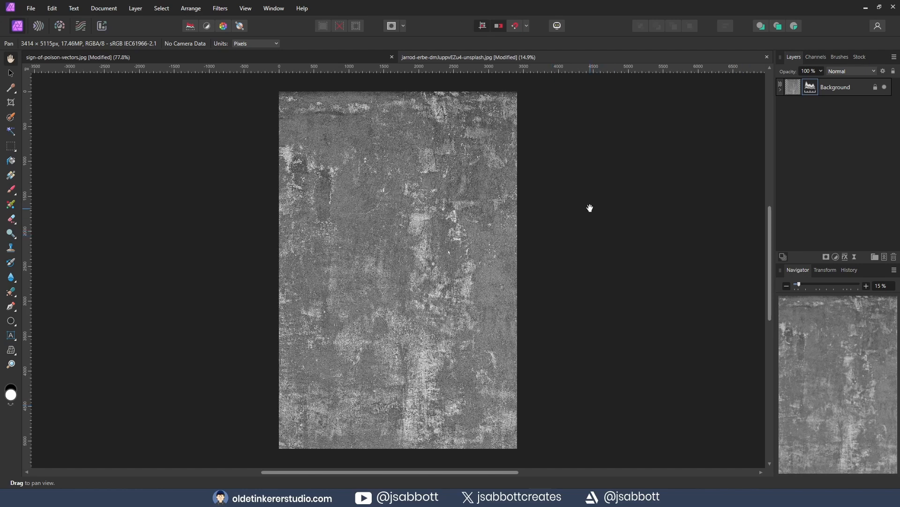
Export the gray wall texture as grunge-GRAY.png and return to the biohazard sign document.
click(30, 9)
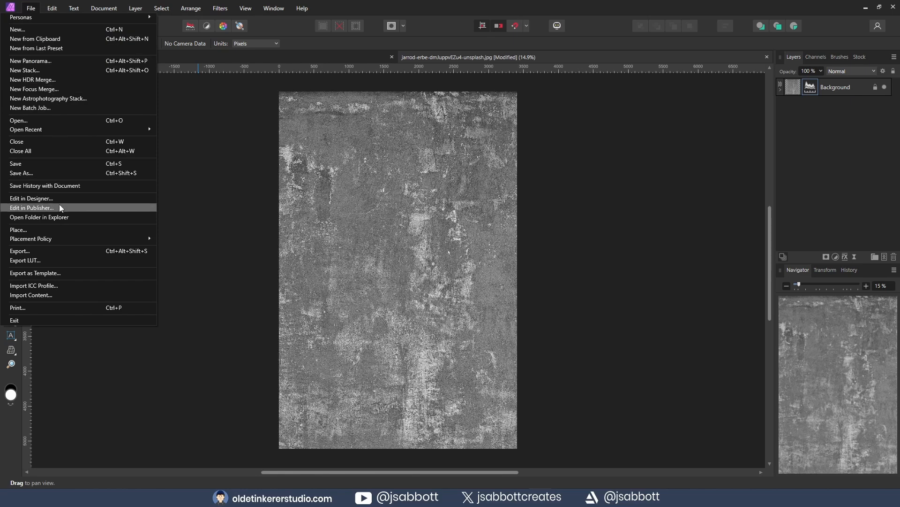
click(60, 252)
click(230, 56)
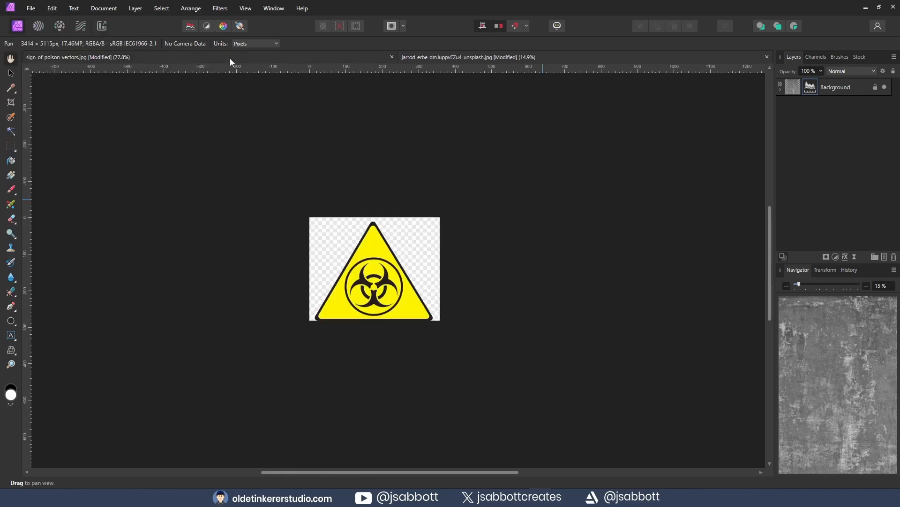
Place grunge-GRAY.png above a new pixel layer and scale it down so it just covers the sign.
key(w)
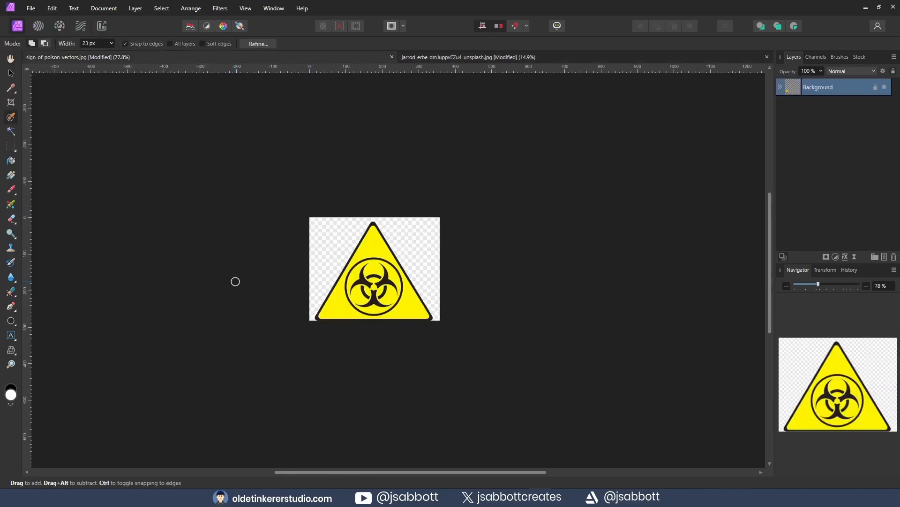
key(ctrl+shift+n)
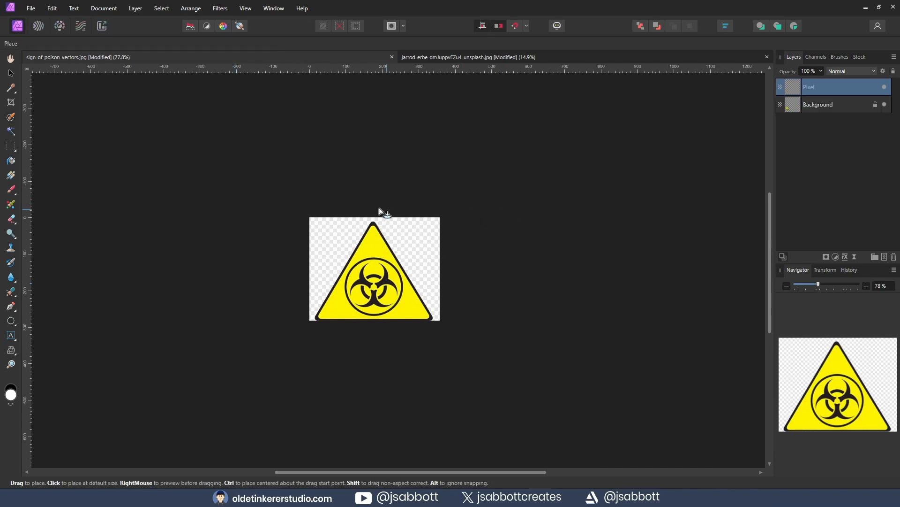
drag(284, 194, 524, 378)
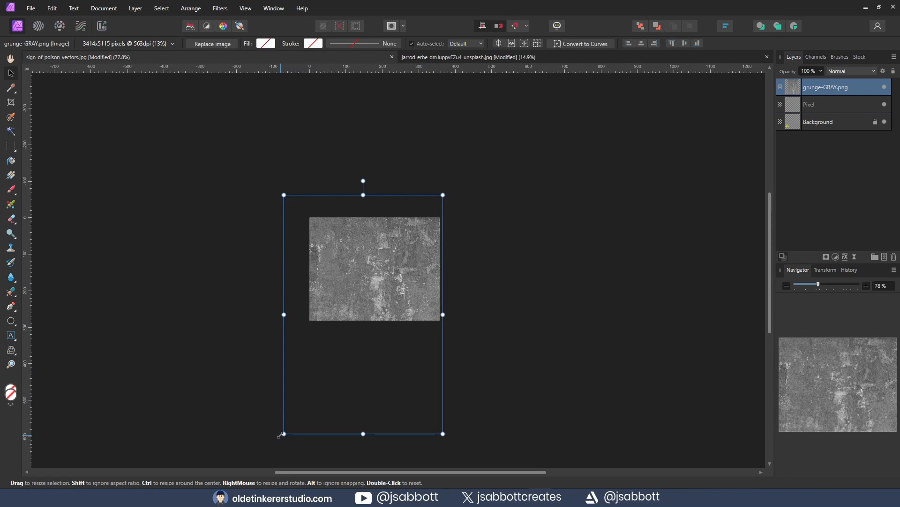
drag(280, 435, 313, 404)
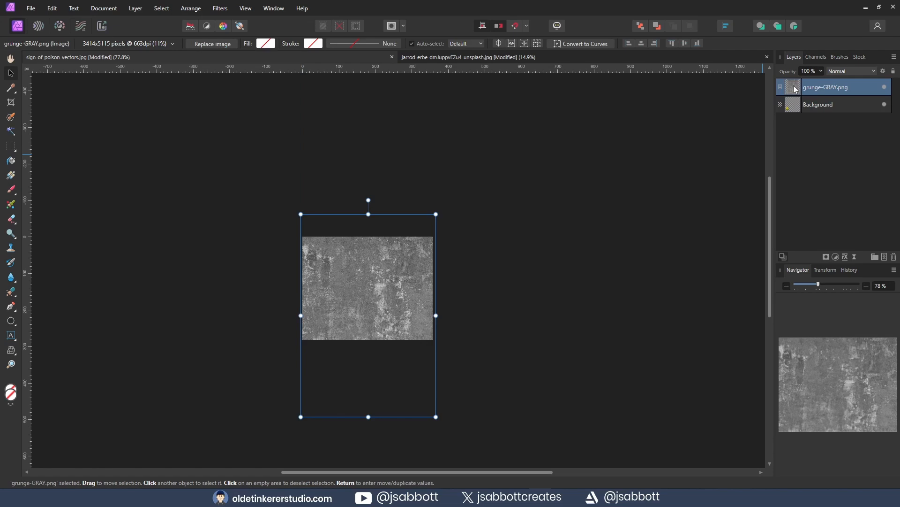
Clip the grunge-GRAY.png layer inside the Background layer and blend it with Linear Burn at 50% opacity.
drag(796, 89, 811, 102)
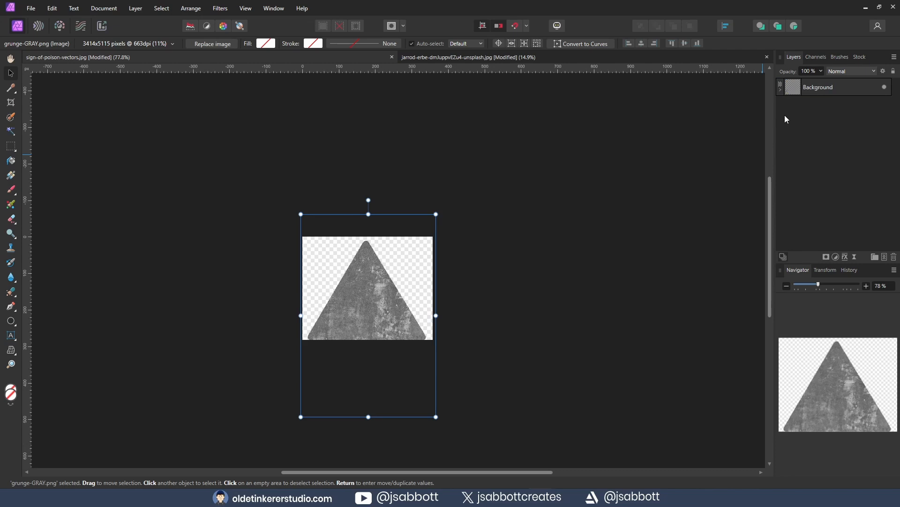
click(781, 91)
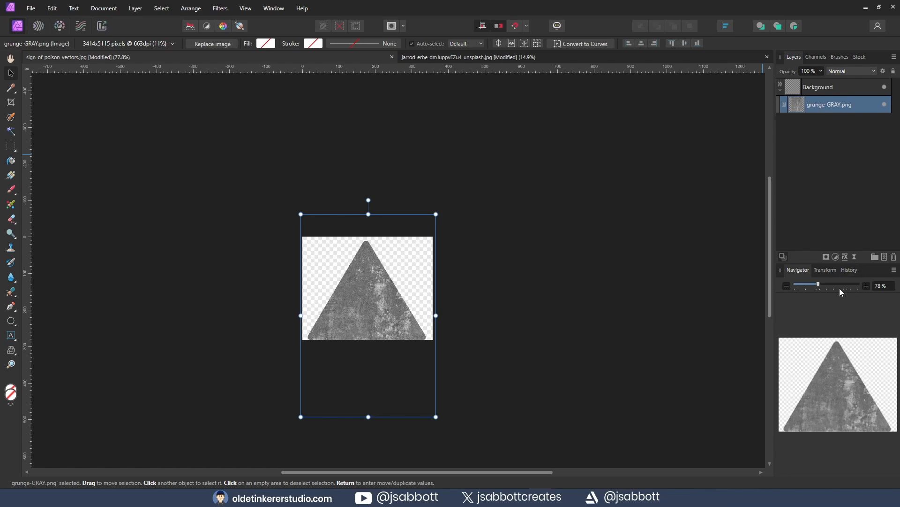
click(872, 71)
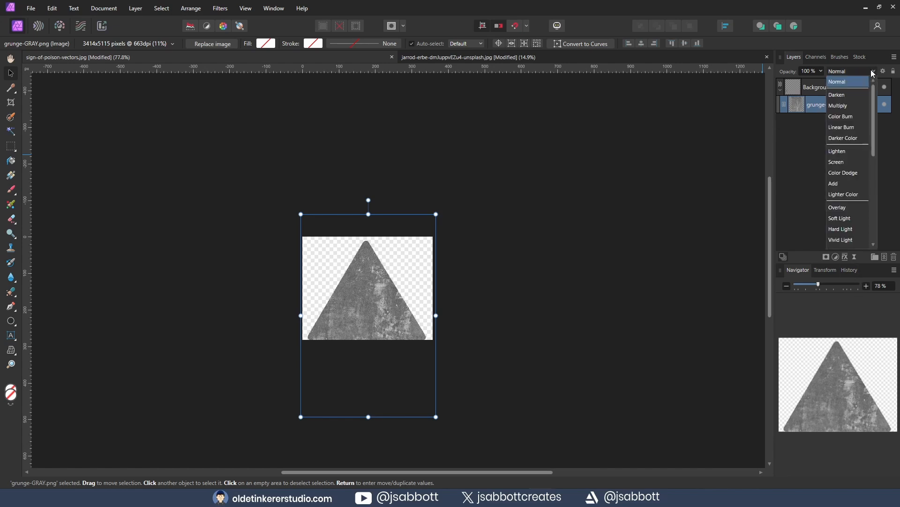
click(850, 127)
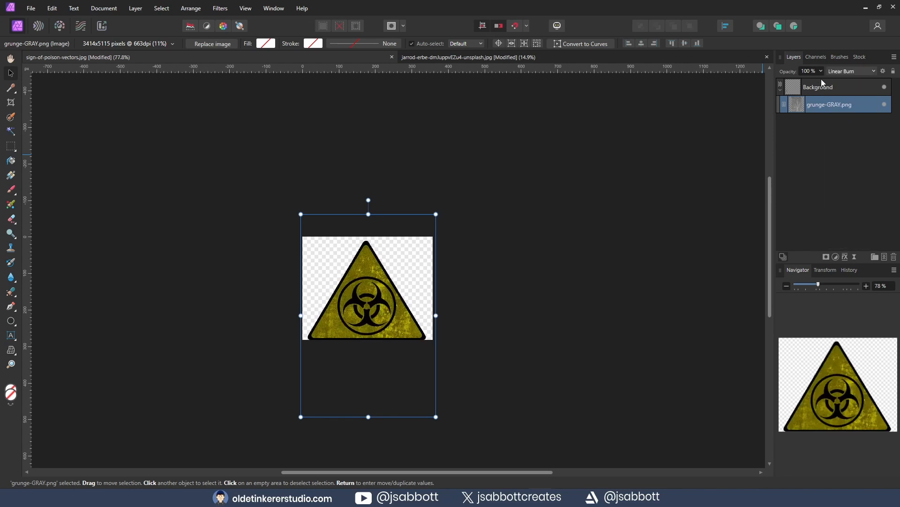
click(808, 71)
text(50)
key(Return)
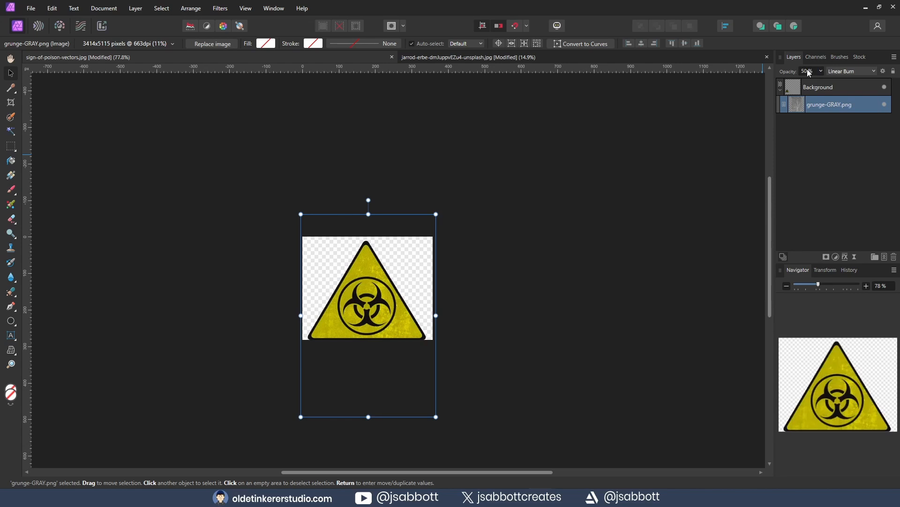
Export the weathered biohazard sign as sign-grunge.png.
scroll(482, 268, up, 2)
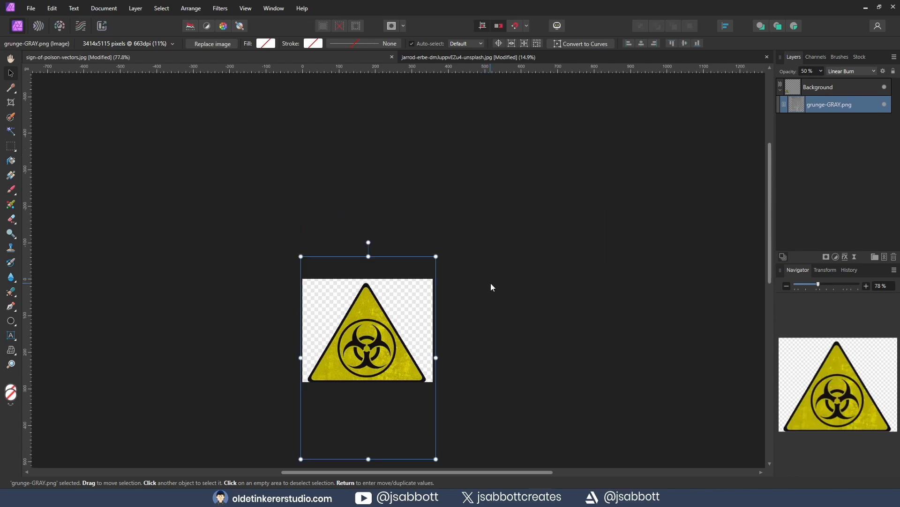
ctrl+scroll(490, 283, up, 3)
middle_drag(331, 350, 474, 251)
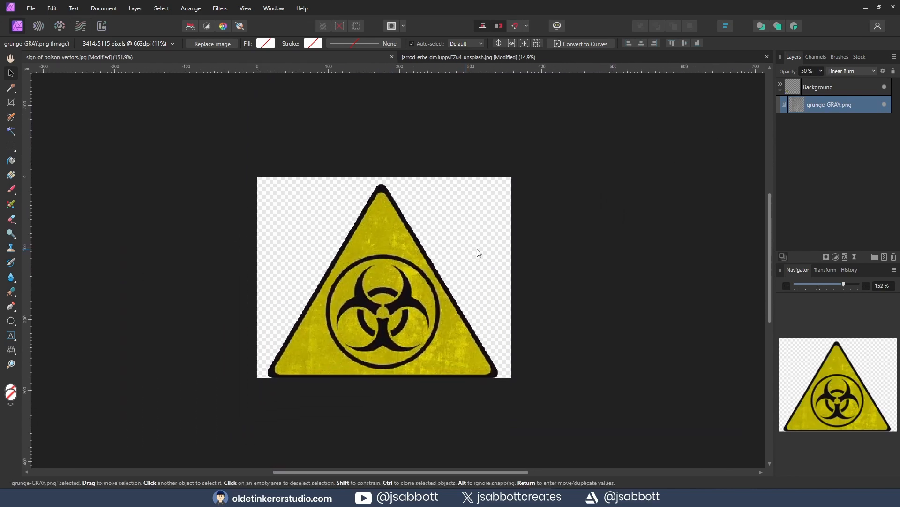
click(576, 250)
click(29, 9)
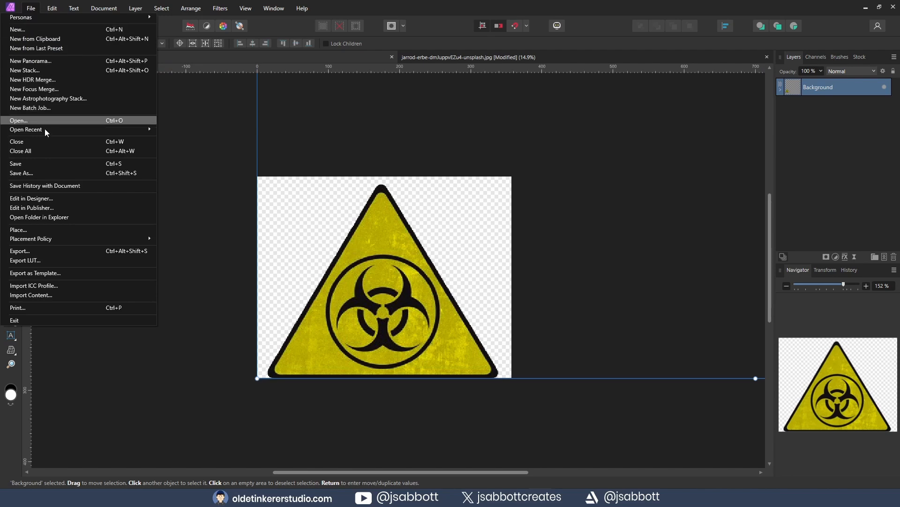
click(46, 251)
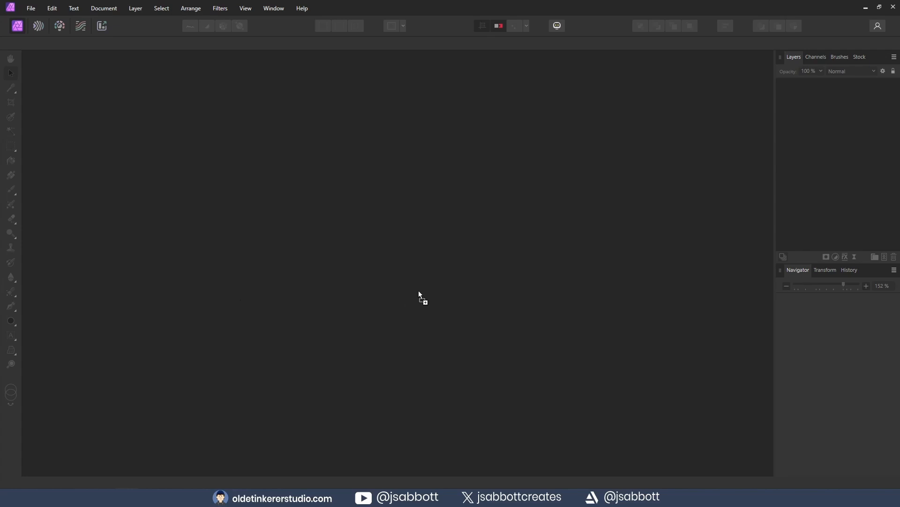
Open sign-grunge.png as a new document and bring up the asset library.
drag(419, 291, 419, 291)
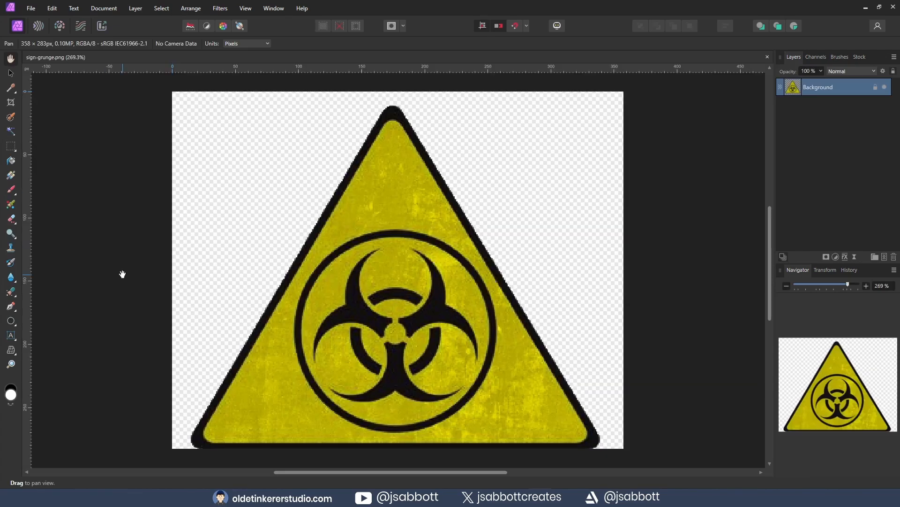
click(273, 8)
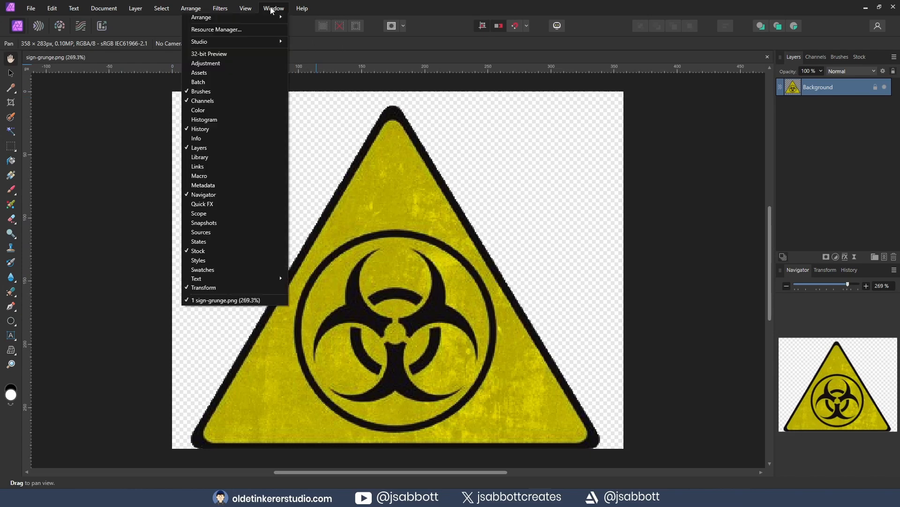
click(239, 73)
Add the Normal Map Generator asset over the sign and delete the placeholder ring inside its Normal group.
drag(46, 123, 531, 258)
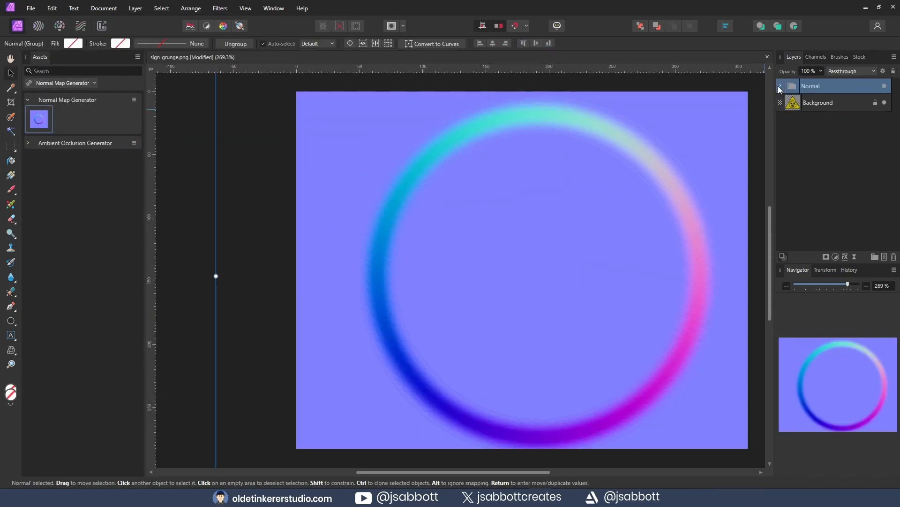
click(796, 104)
key(Delete)
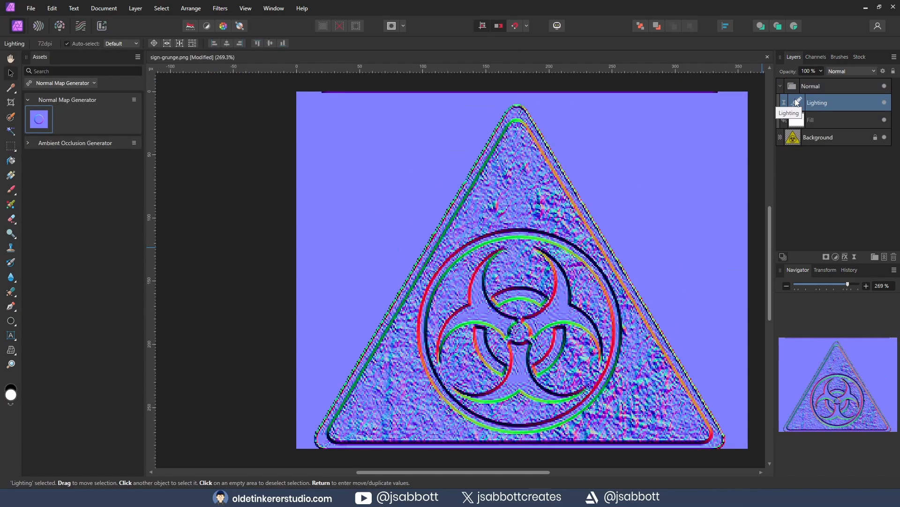
Reduce the Texture value of the Lighting layer in the Normal group to about -1.2 px to soften the normal map.
double_click(796, 104)
drag(673, 373, 664, 373)
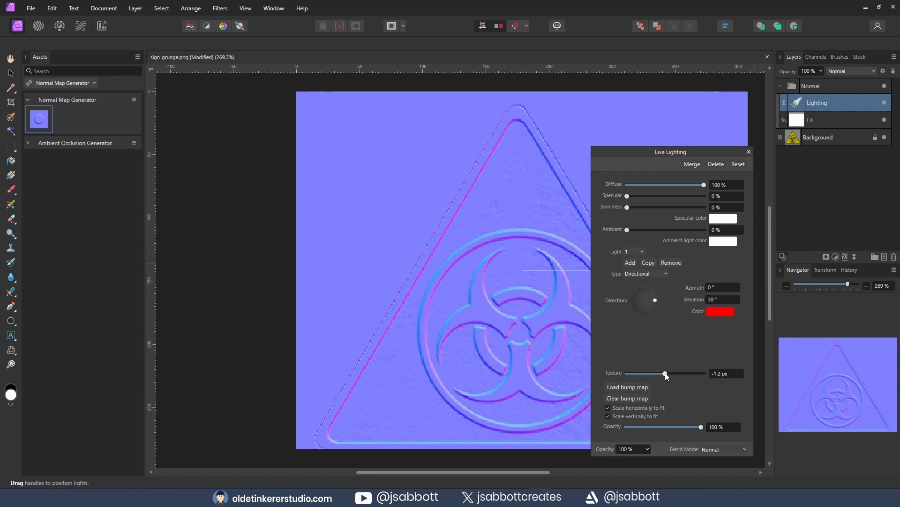
click(749, 152)
click(38, 13)
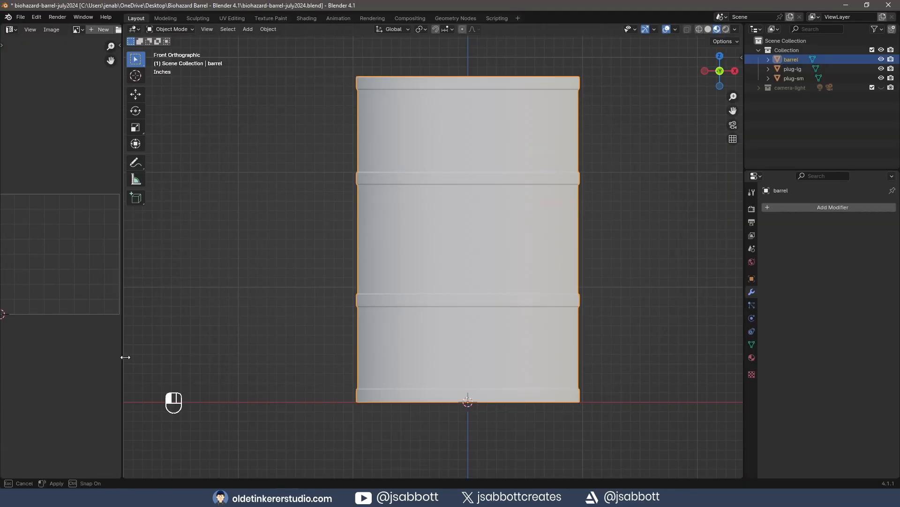
Switch to Blender, widen and split the UV editor area, and make its lower part a Shader Editor with the sidebar hidden.
drag(125, 358, 257, 346)
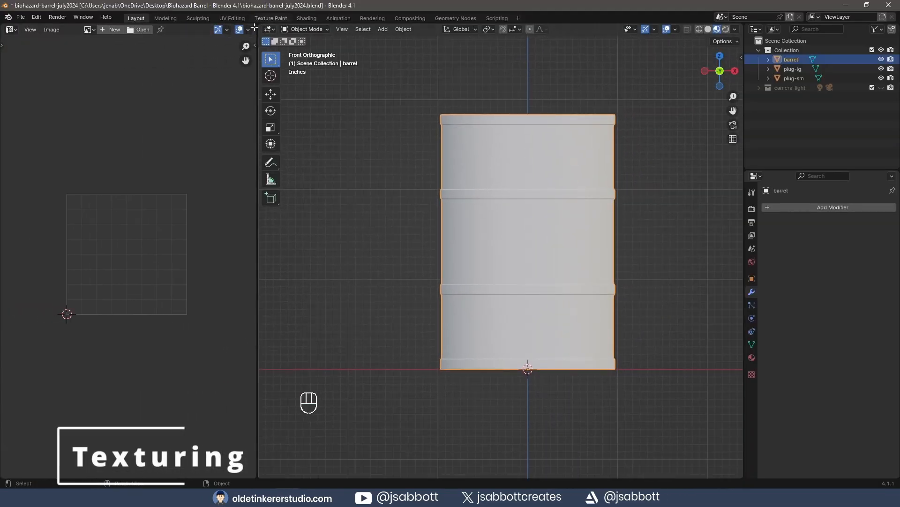
drag(254, 26, 249, 136)
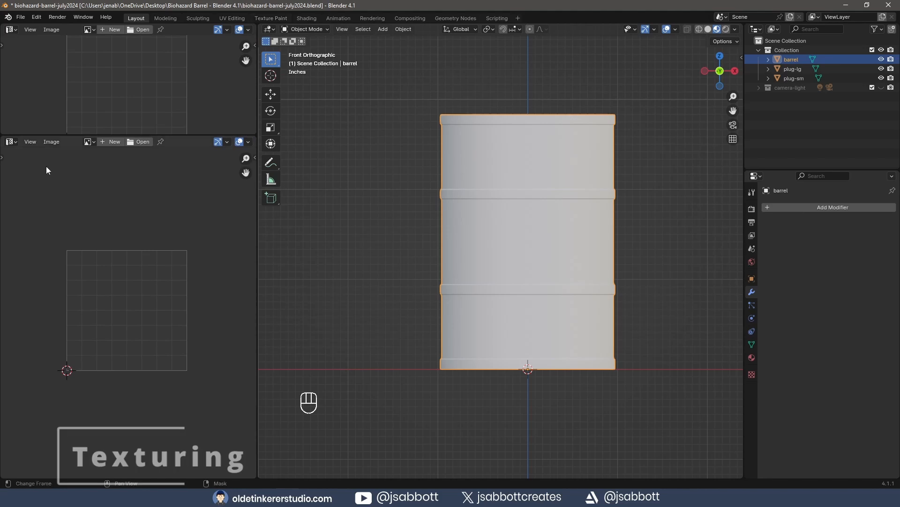
click(11, 142)
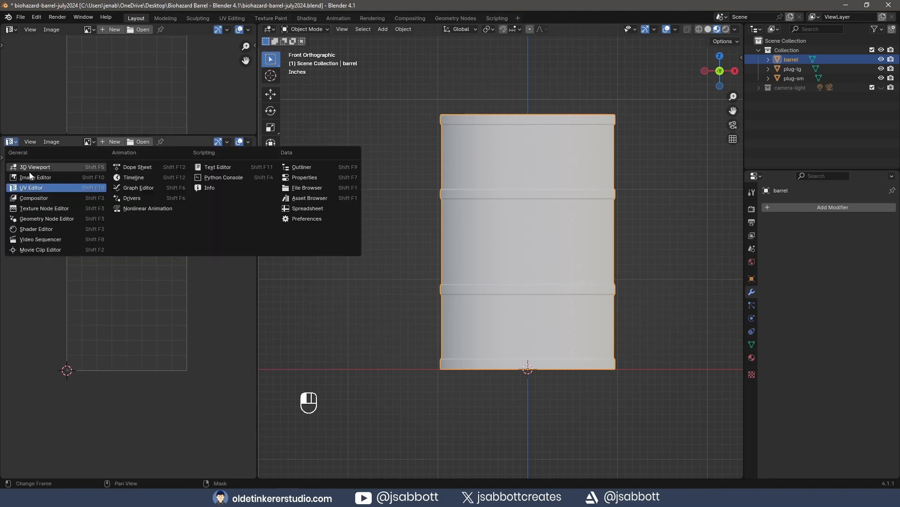
click(42, 229)
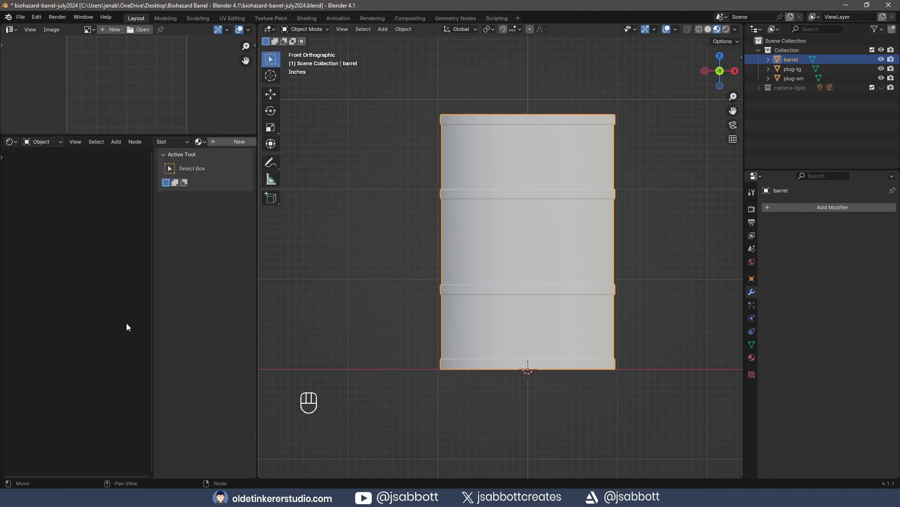
key(n)
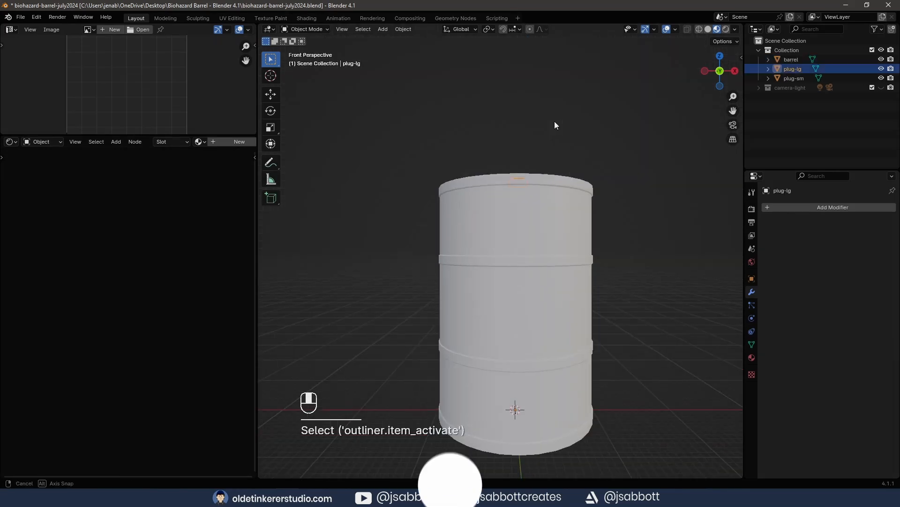
Identify the plug-lg object on the barrel's lid and give it a new material named metal-bare.
middle_drag(554, 122, 535, 191)
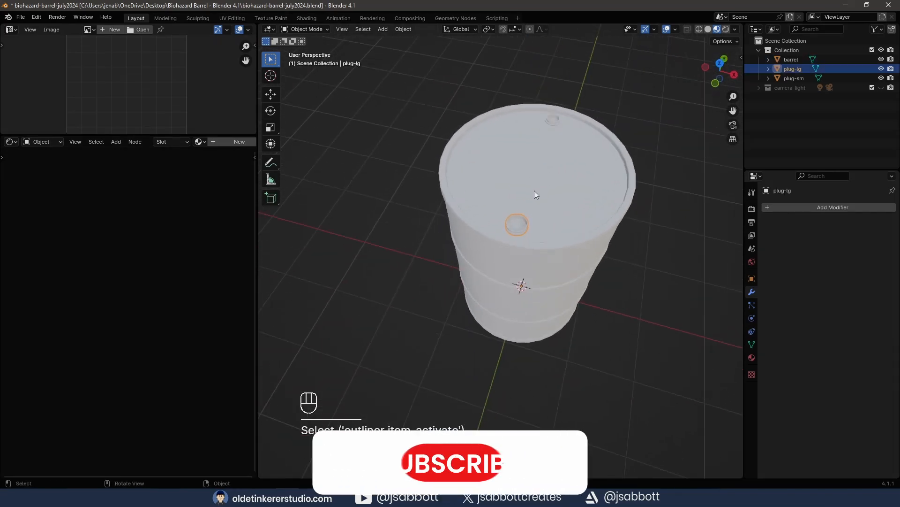
scroll(538, 200, up, 5)
shift+middle_drag(572, 152, 529, 220)
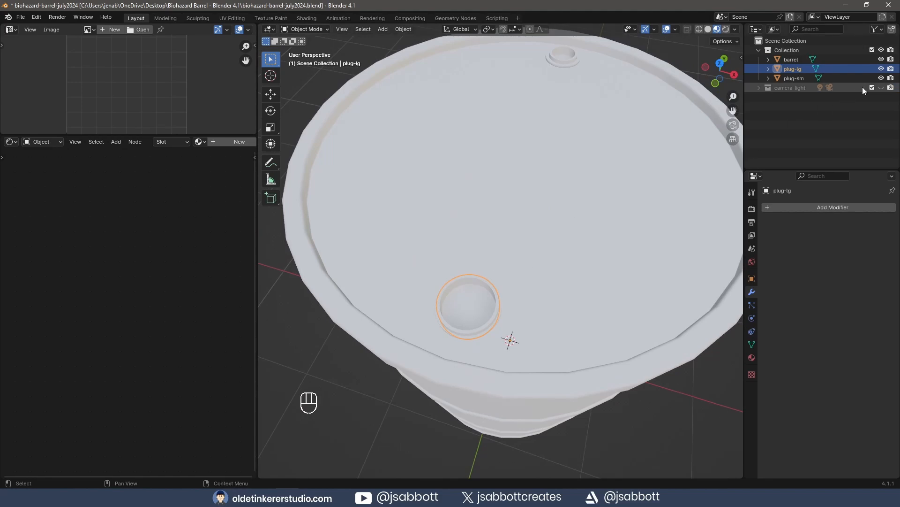
click(882, 69)
click(881, 69)
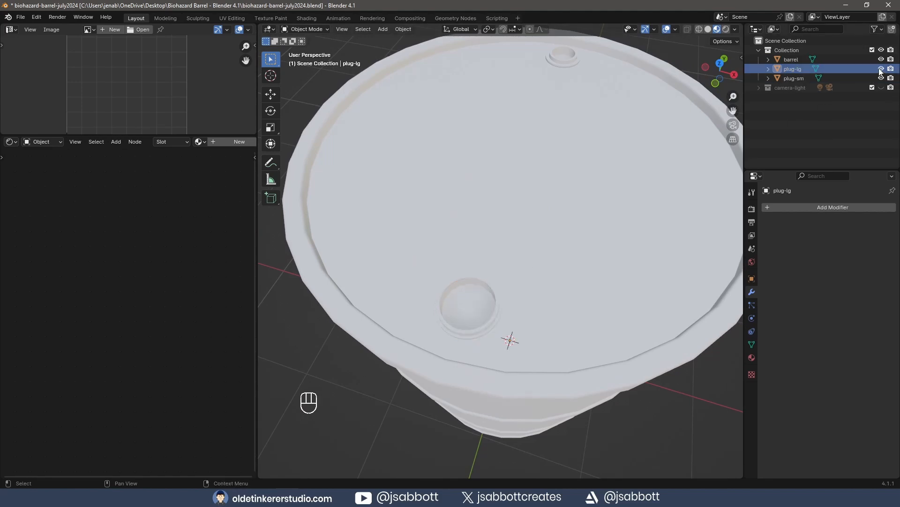
click(791, 69)
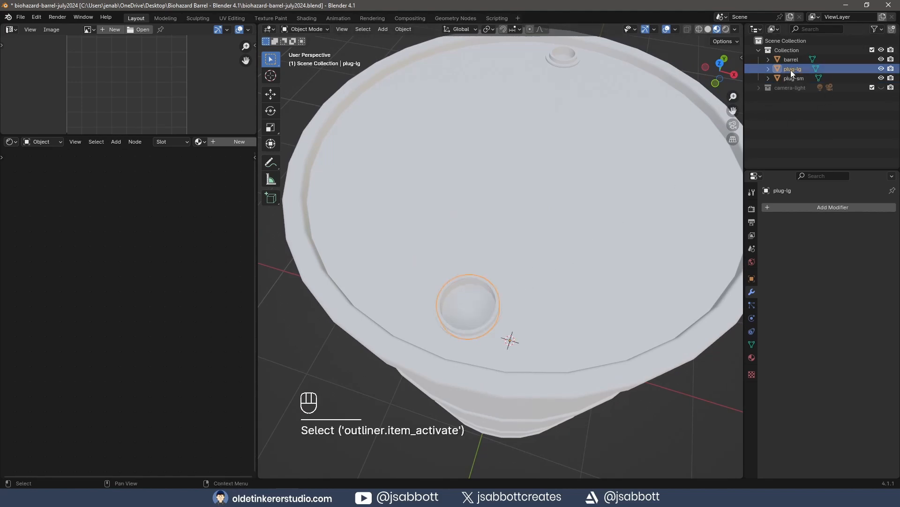
click(225, 141)
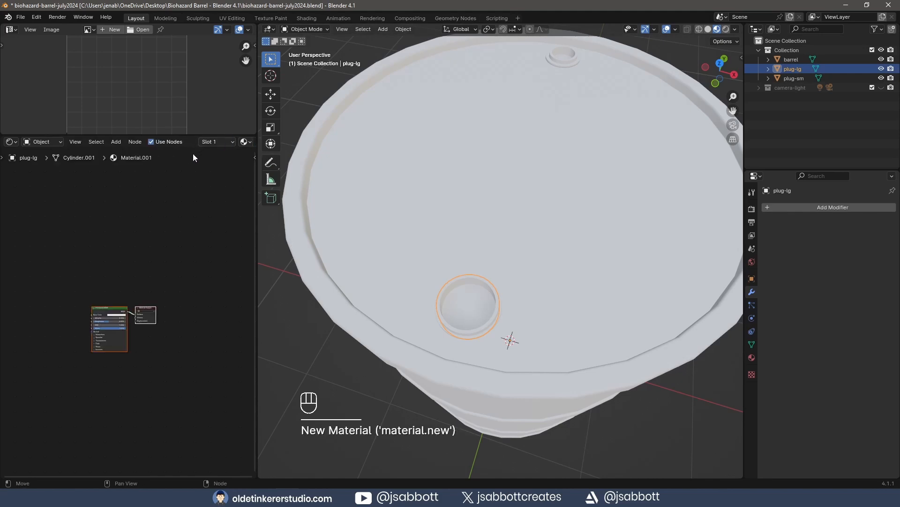
scroll(190, 143, right, 5)
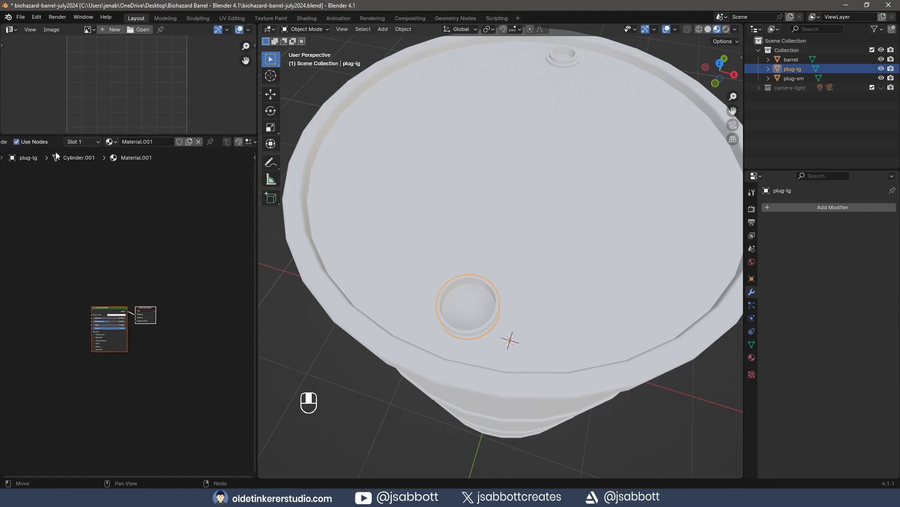
click(148, 143)
text(metal-bare)
key(Return)
Assign the existing metal-bare material to the plug-sm object.
click(793, 78)
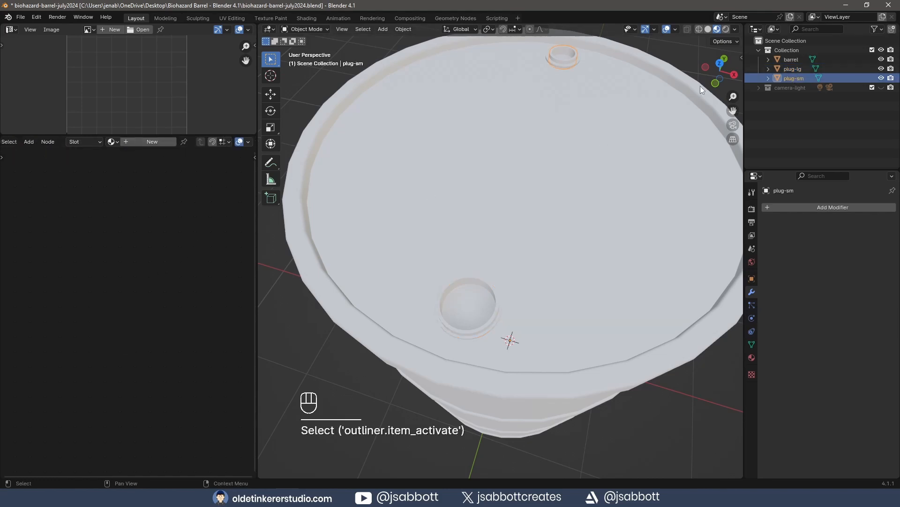
click(116, 145)
click(145, 165)
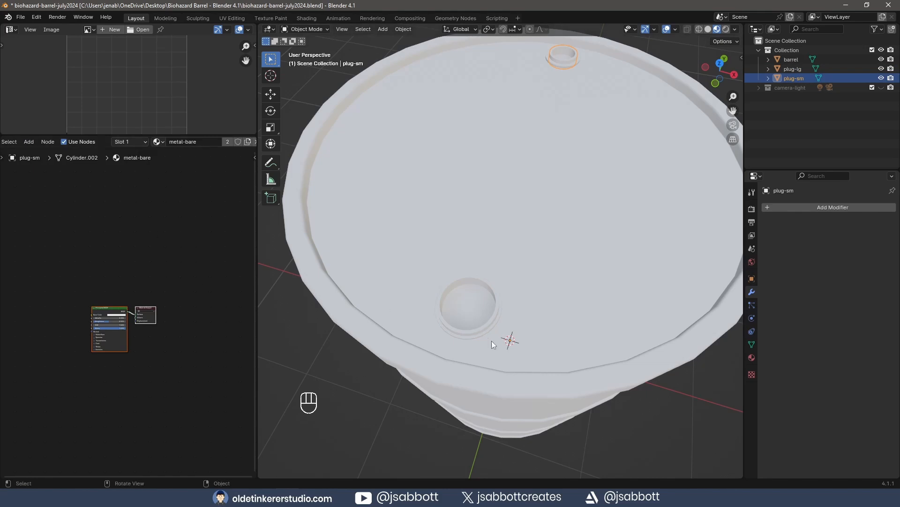
Give the barrel object a new material named metal-base.
click(665, 220)
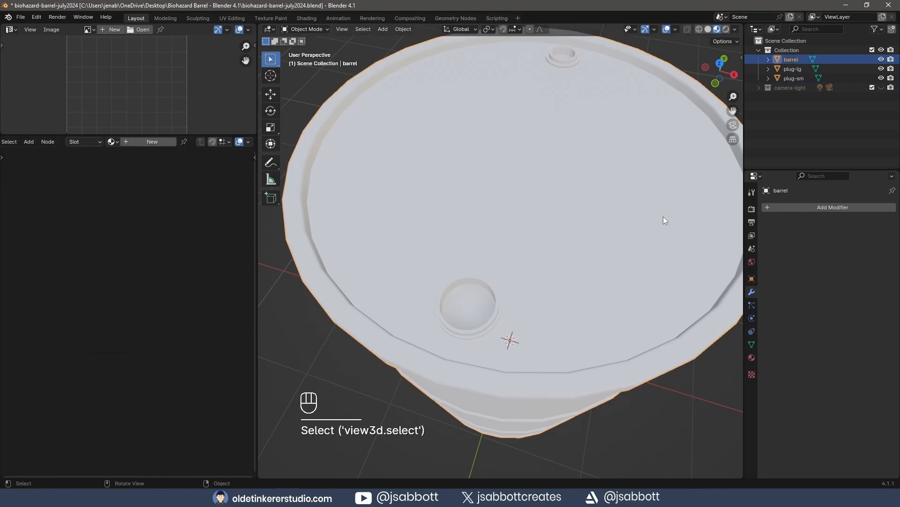
click(149, 142)
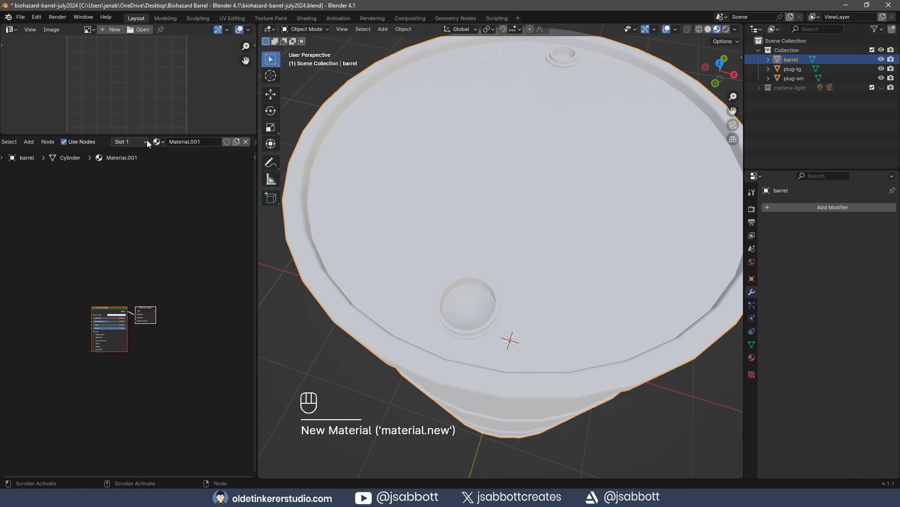
click(185, 143)
text(metal-base)
key(Return)
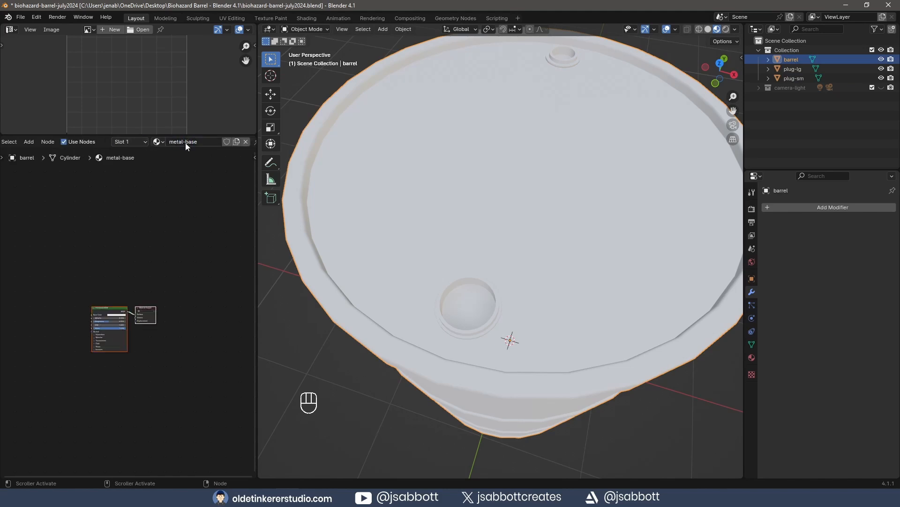
In Edit Mode, select the face loop around the barrel's middle section between the two ribs.
middle_drag(541, 381, 536, 332)
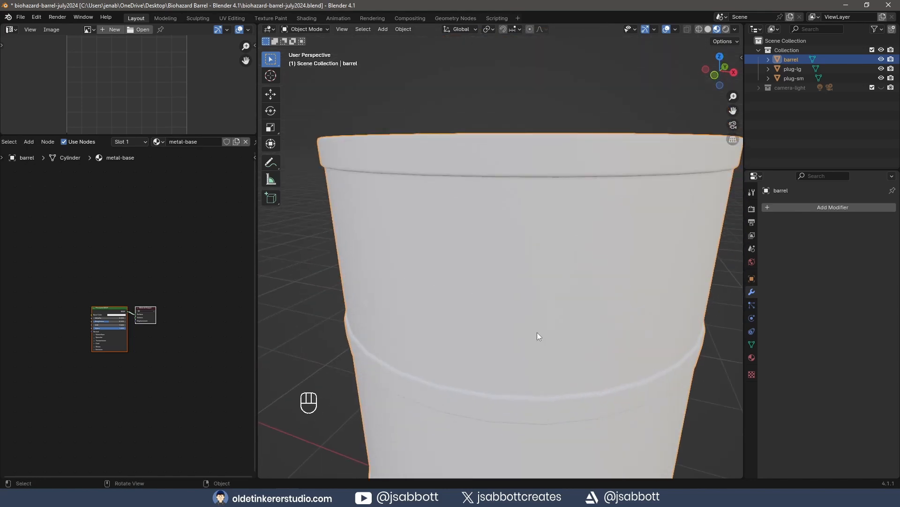
key(Tab)
scroll(544, 350, down, 6)
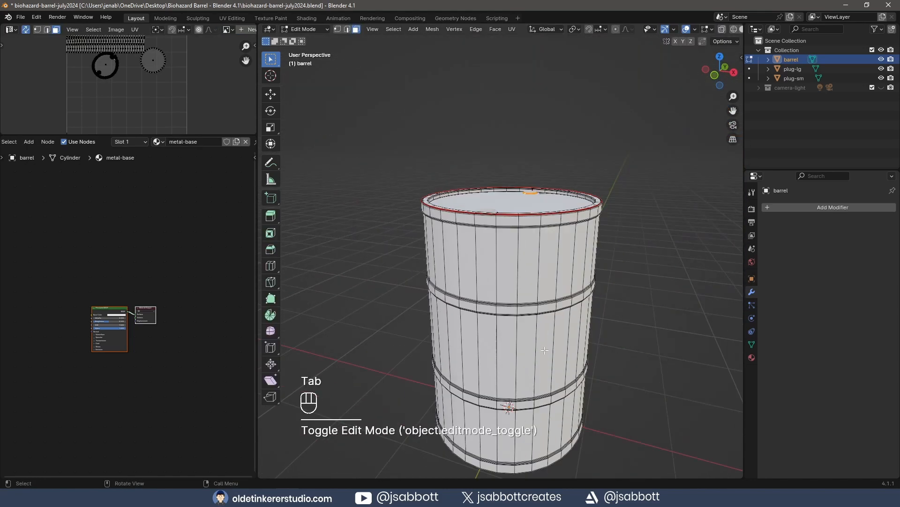
key(3)
alt+click(513, 359)
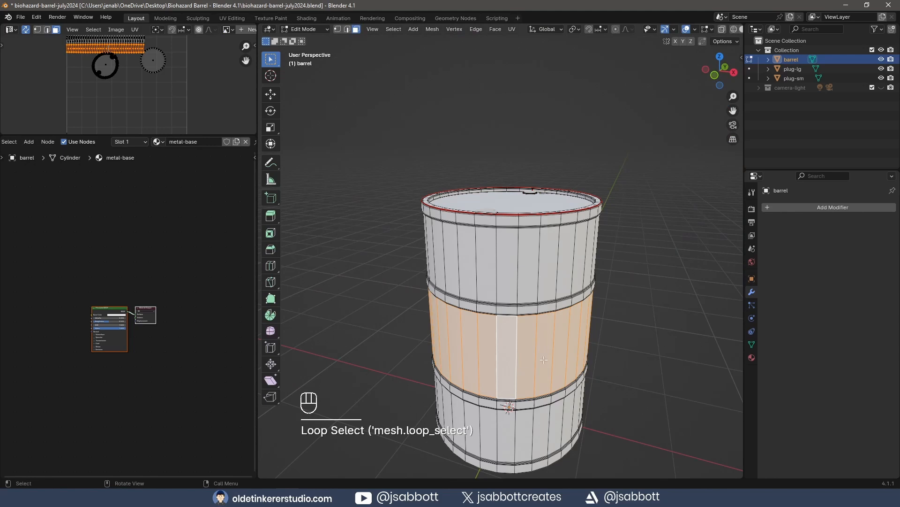
Add a second material slot to the barrel with a new material named metal-center.
click(752, 357)
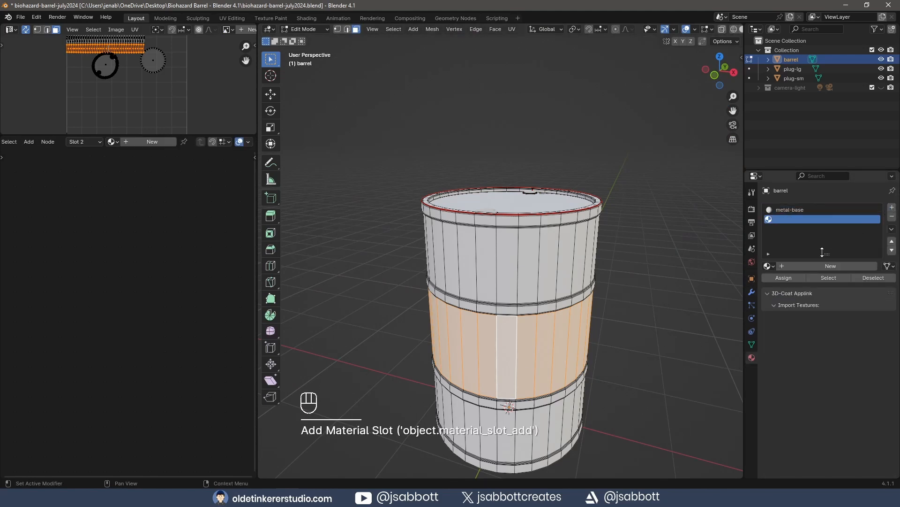
click(810, 266)
click(805, 266)
click(805, 266)
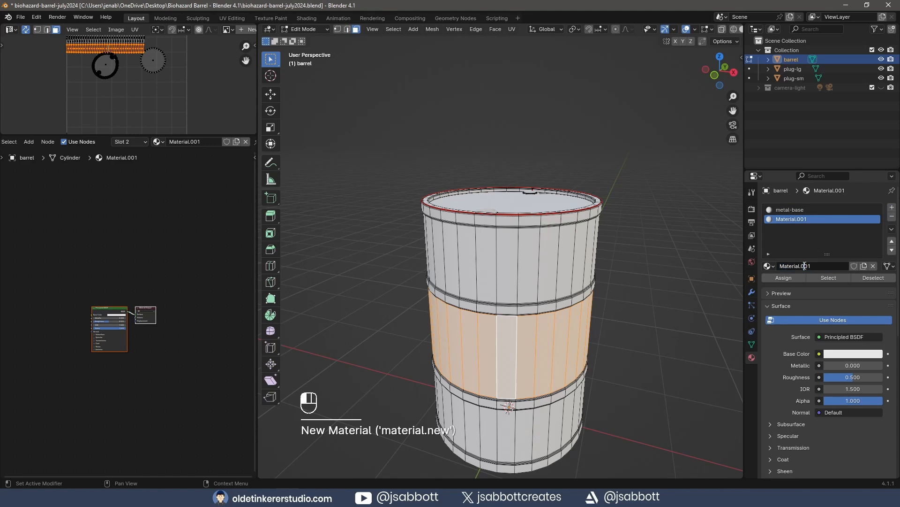
key(ctrl+a)
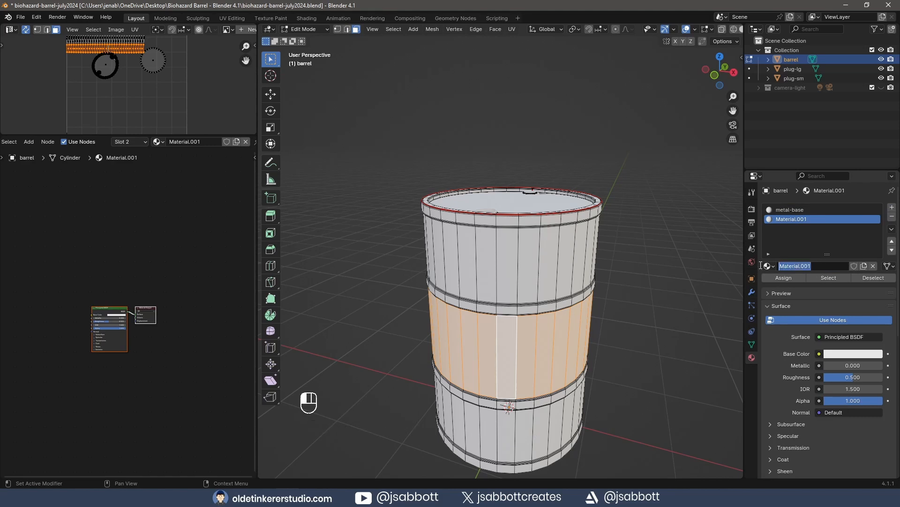
text(metal-center)
key(Return)
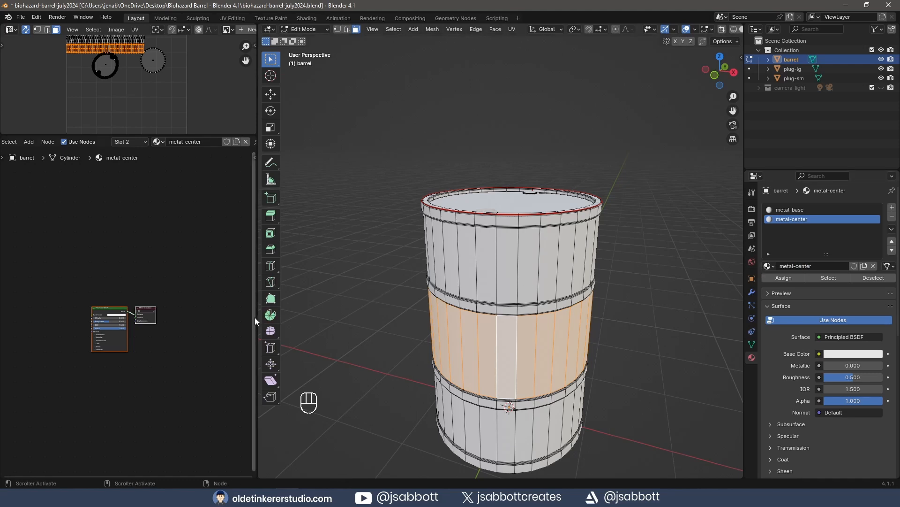
Widen the Shader Editor area and check in the preferences that the Node Wrangler add-on is enabled.
drag(255, 317, 430, 317)
click(176, 255)
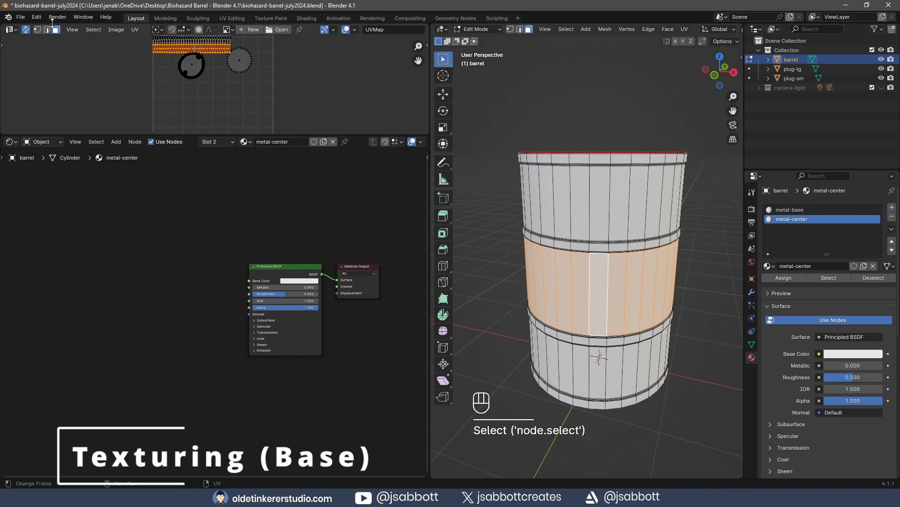
click(36, 17)
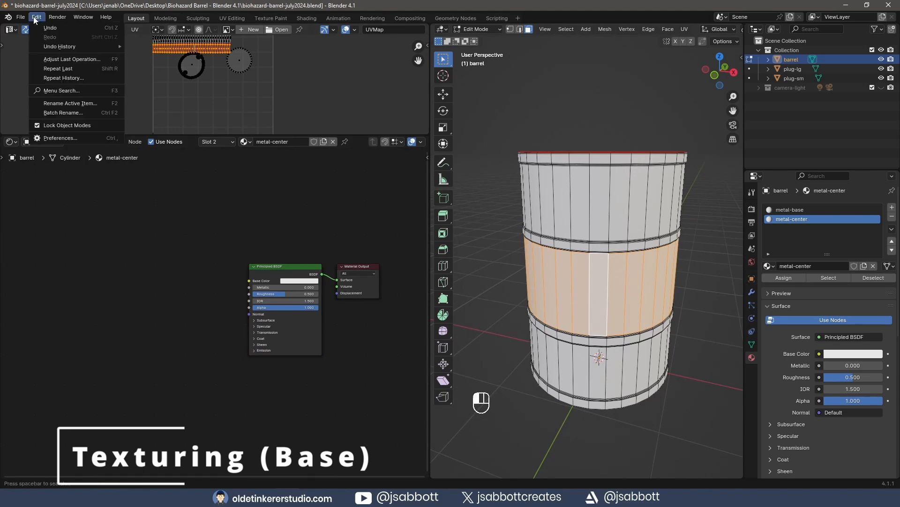
click(58, 139)
click(257, 37)
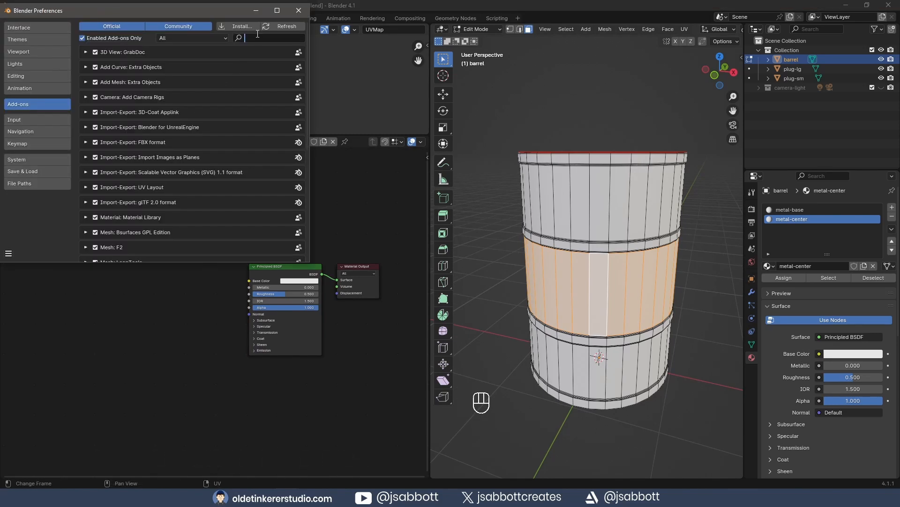
text(node)
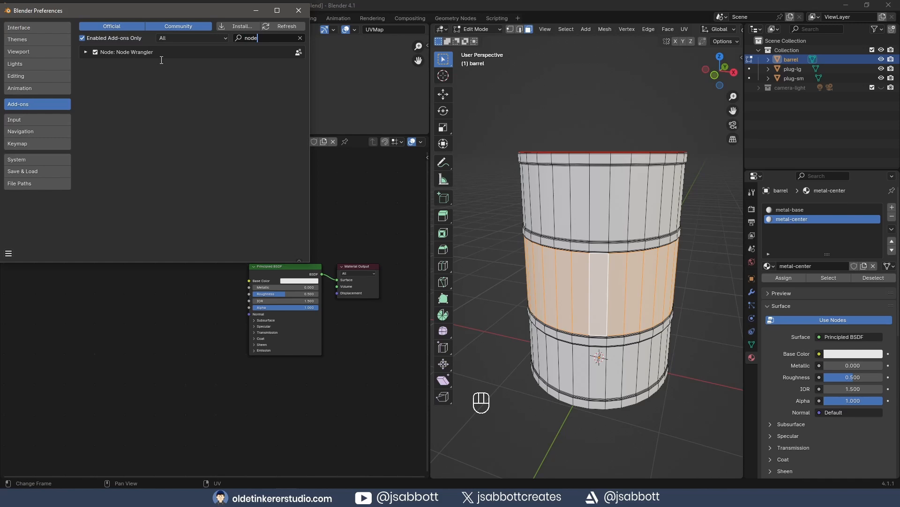
click(299, 10)
In Object Mode, load the rusty metal texture set onto the metal-base material's Principled BSDF with Node Wrangler.
key(Tab)
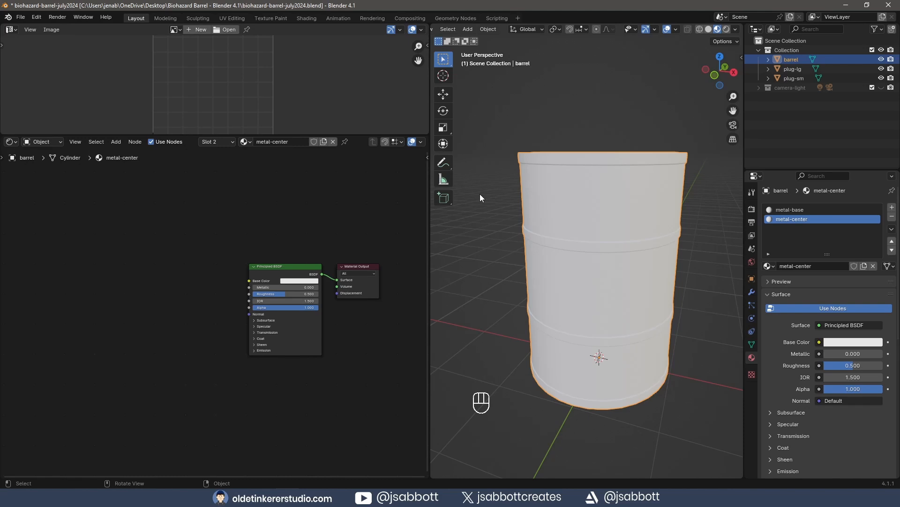
click(792, 209)
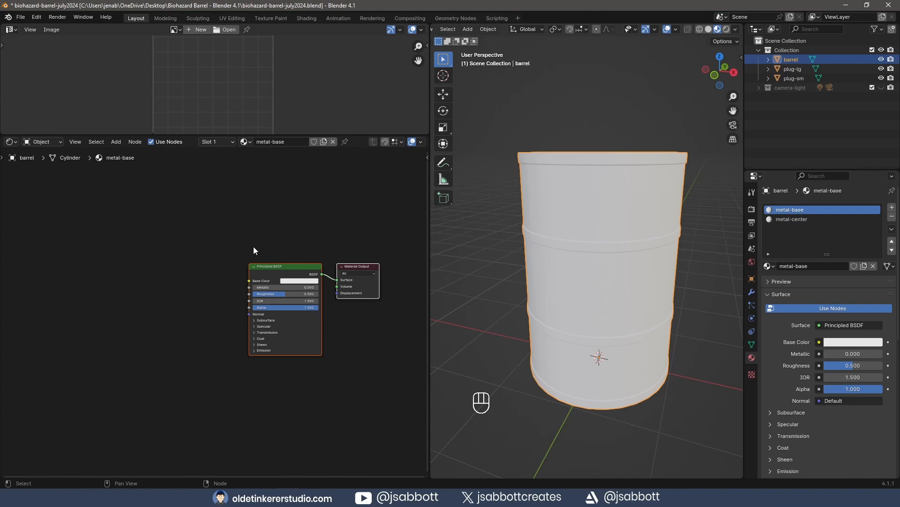
click(272, 268)
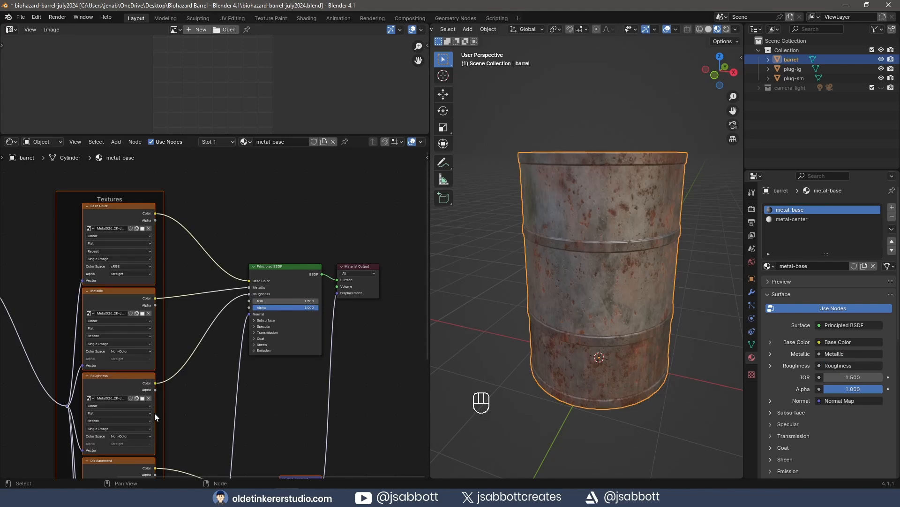
Set the X, Y and Z scale of metal-base's Mapping node to 2 and view the barrel with its lid.
middle_drag(173, 414, 326, 332)
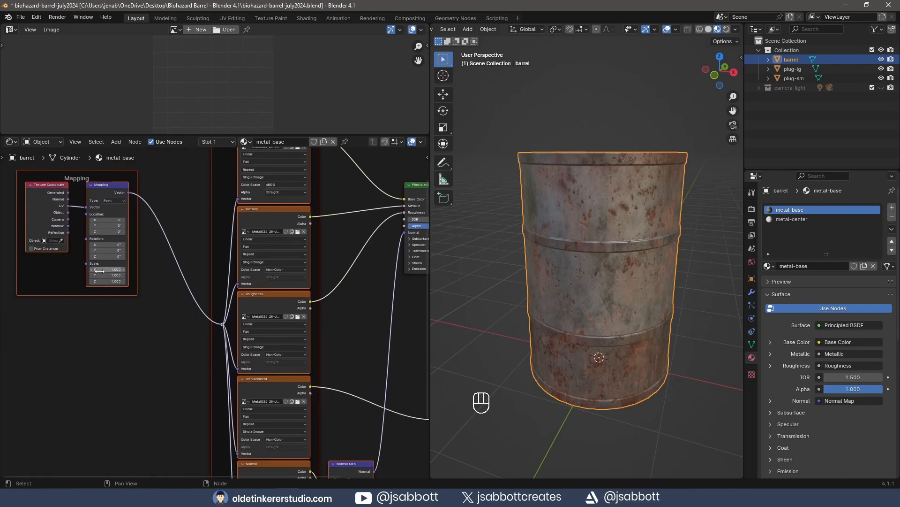
drag(98, 269, 98, 282)
text(2)
key(Return)
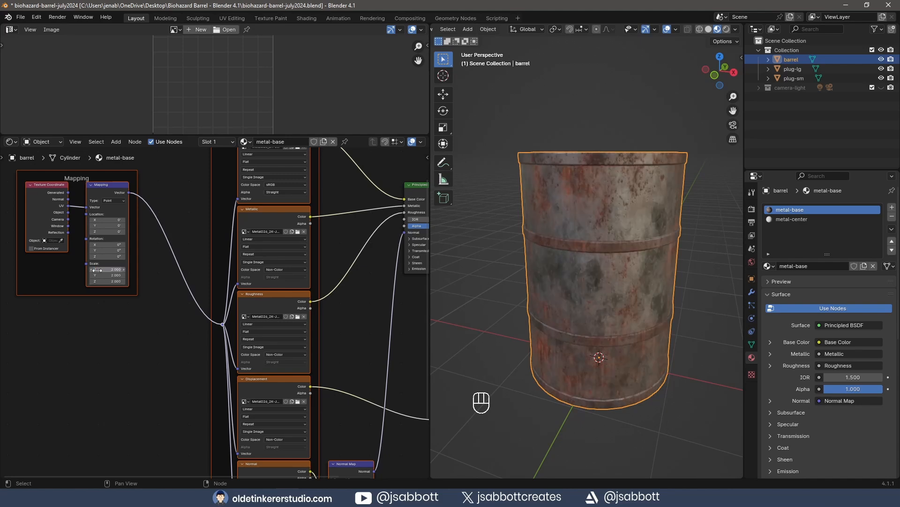
middle_drag(503, 322, 463, 329)
middle_drag(385, 155, 212, 235)
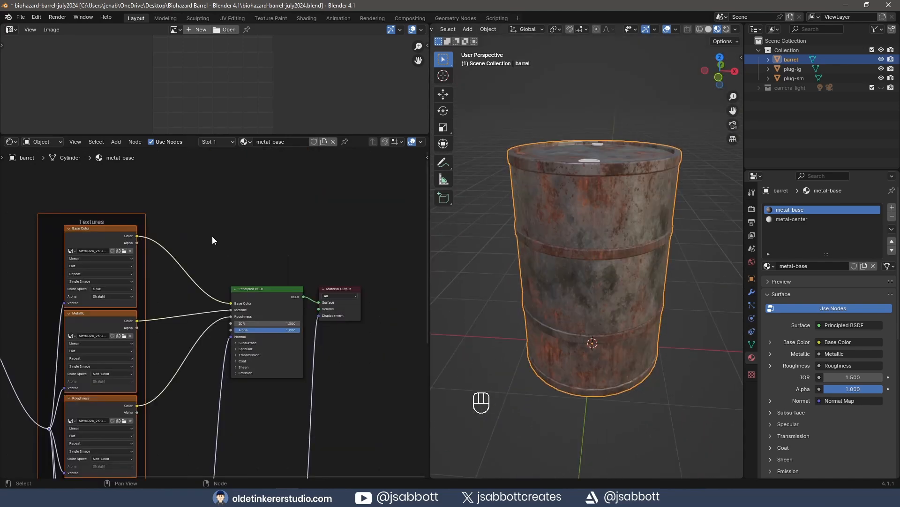
Insert a Hue/Saturation/Value node between metal-base's Base Color texture and the Principled BSDF's Base Color input.
click(212, 235)
key(shift+a)
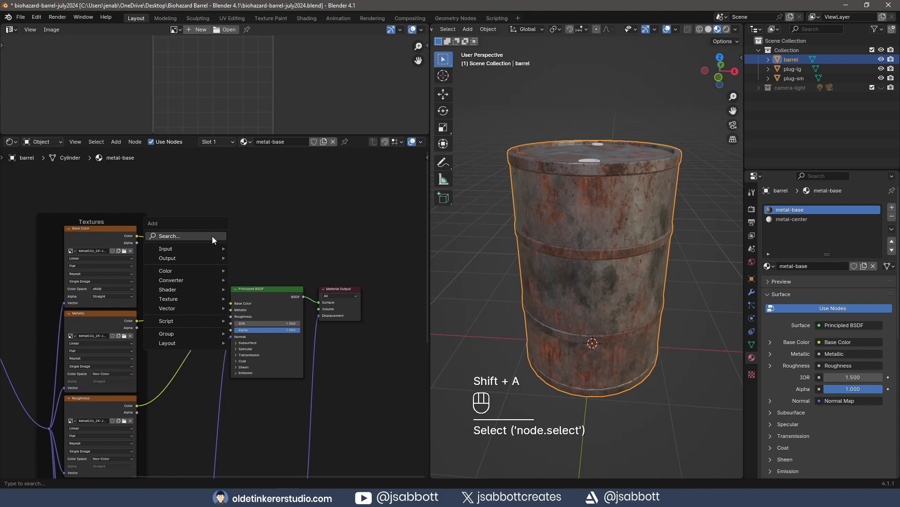
mouse_move(208, 247)
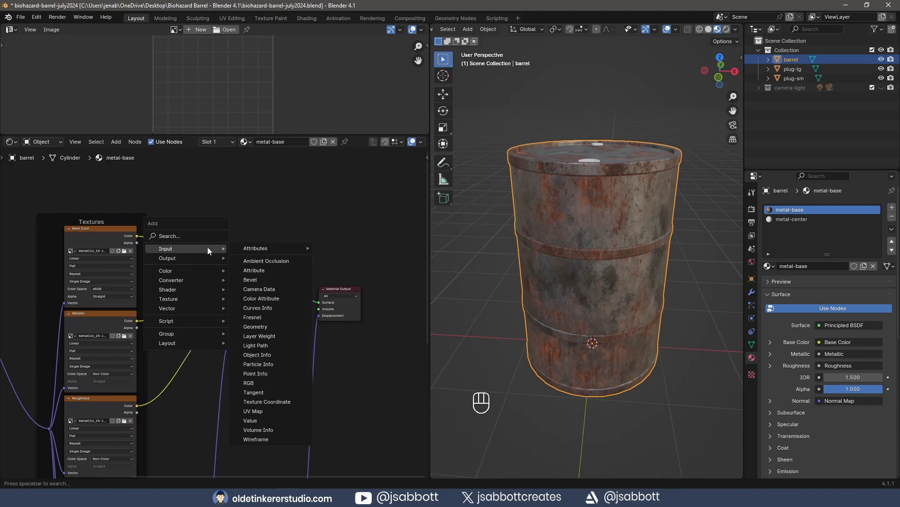
mouse_move(194, 270)
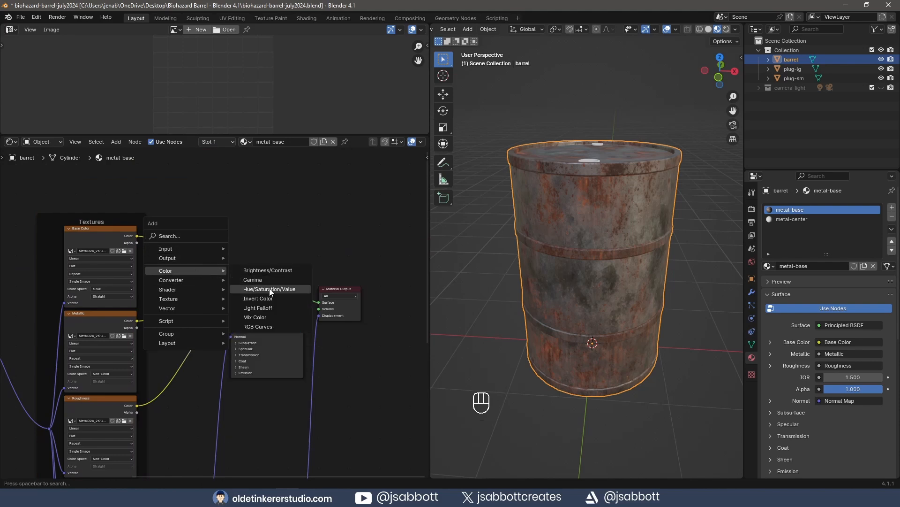
click(270, 292)
click(184, 267)
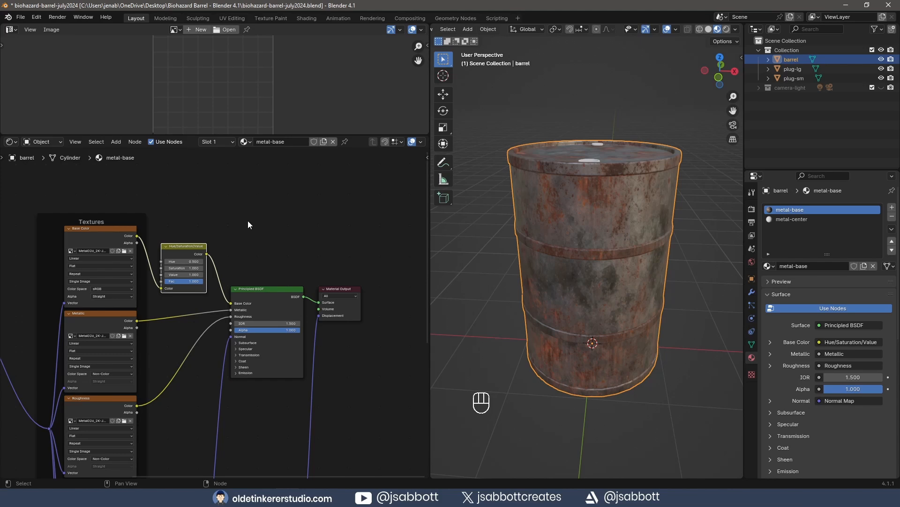
Set the Hue/Saturation/Value node to Hue 290, Saturation 83 and Value 0.8, and check the barrel's recoloured surface.
scroll(247, 220, up, 3)
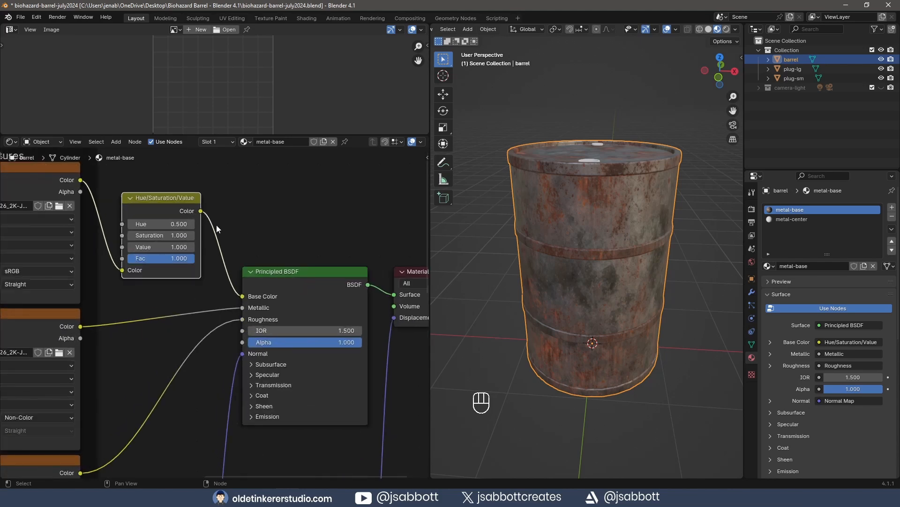
click(167, 224)
text(290)
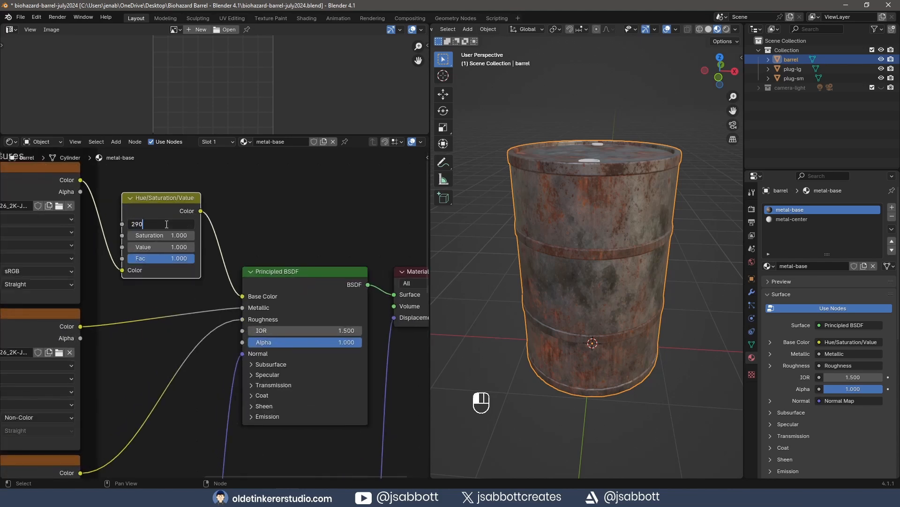
key(Tab)
text(83)
key(Tab)
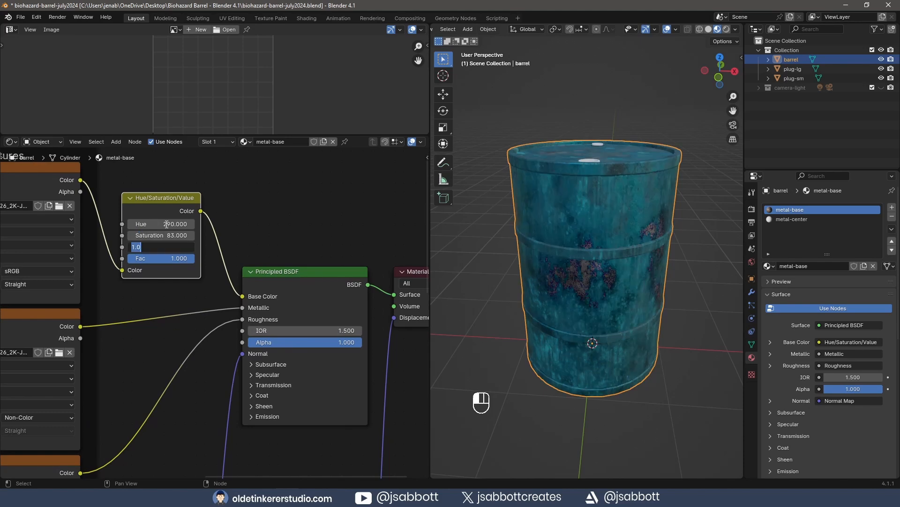
text(.8)
key(Return)
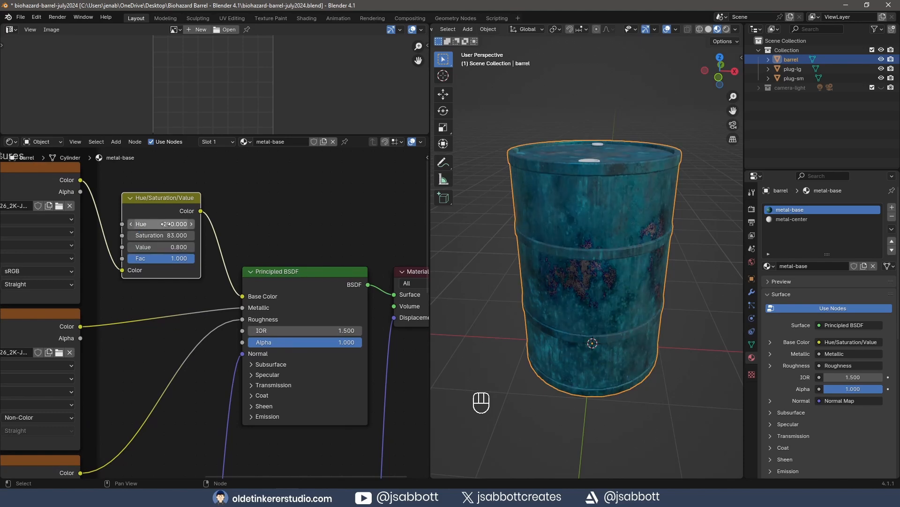
middle_drag(491, 300, 592, 303)
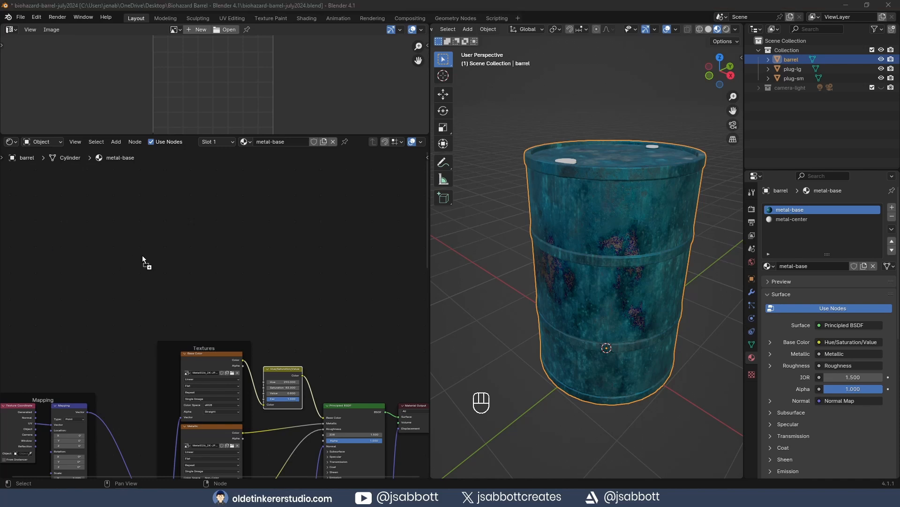
Bring the Unsplash JPG photo in as an image texture node above the Textures frame and place a Mix Color node beside it.
drag(143, 255, 154, 256)
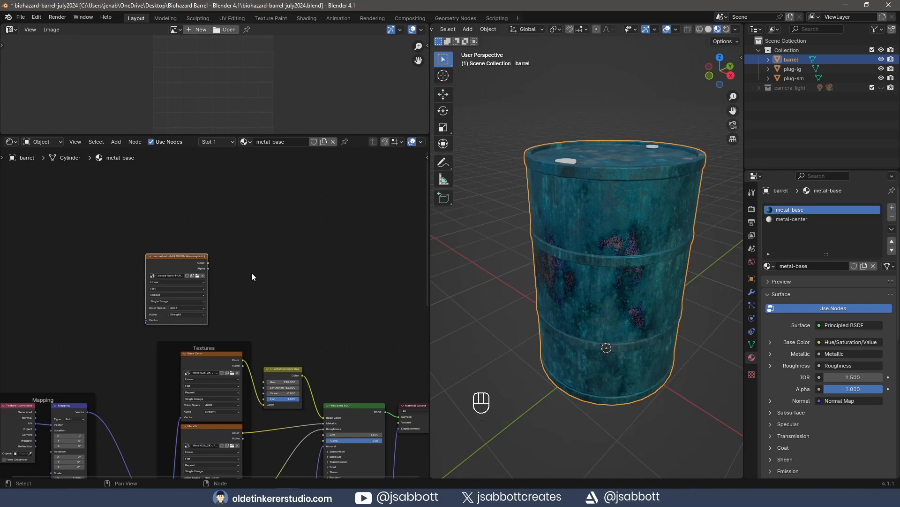
scroll(257, 297, up, 3)
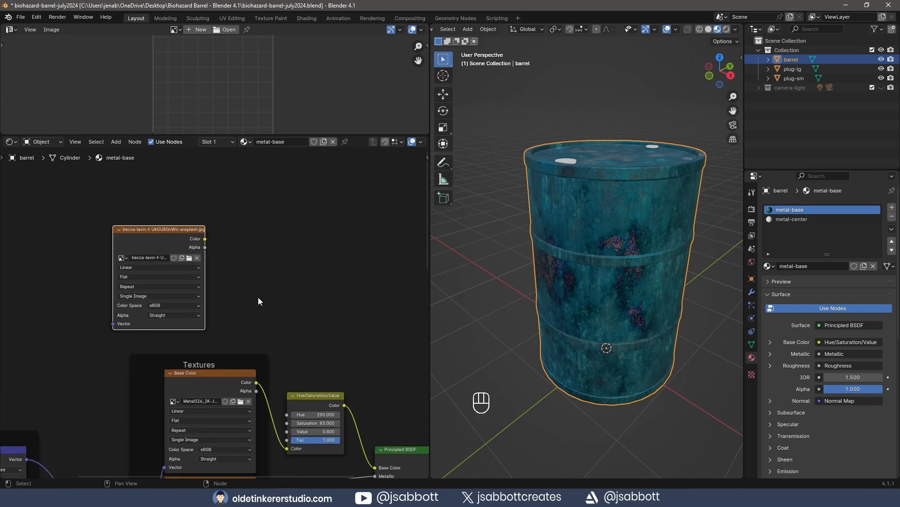
middle_drag(286, 268, 216, 267)
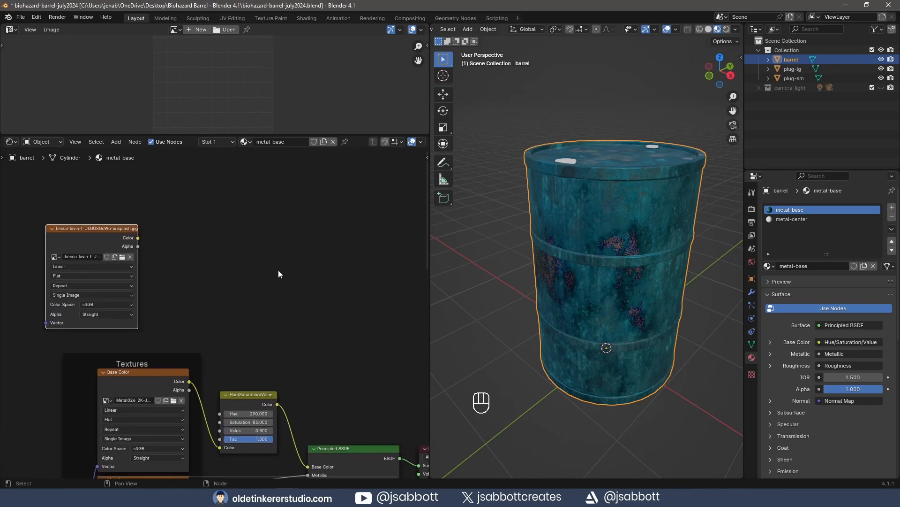
key(shift+a)
mouse_move(278, 270)
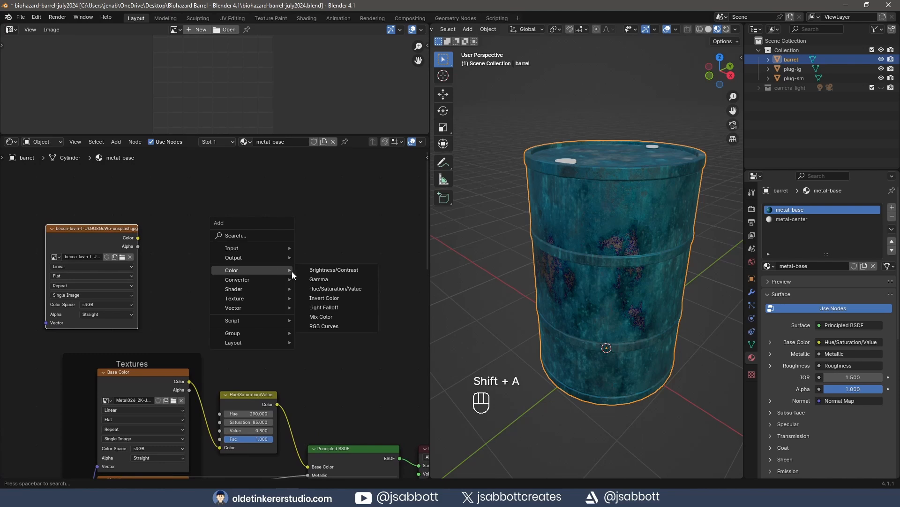
click(330, 317)
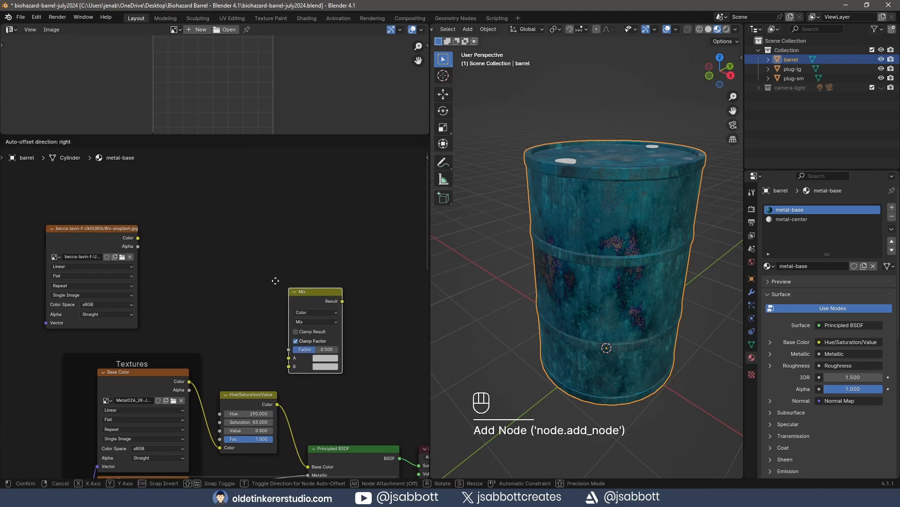
click(185, 234)
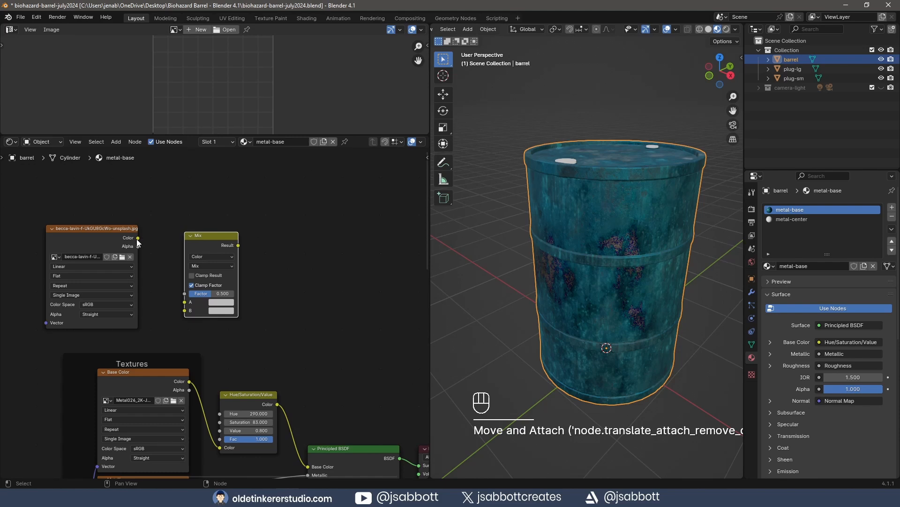
Link the photo's Color to the Mix node's B input and the Hue/Saturation/Value output to A, and space out the nodes.
drag(137, 238, 184, 310)
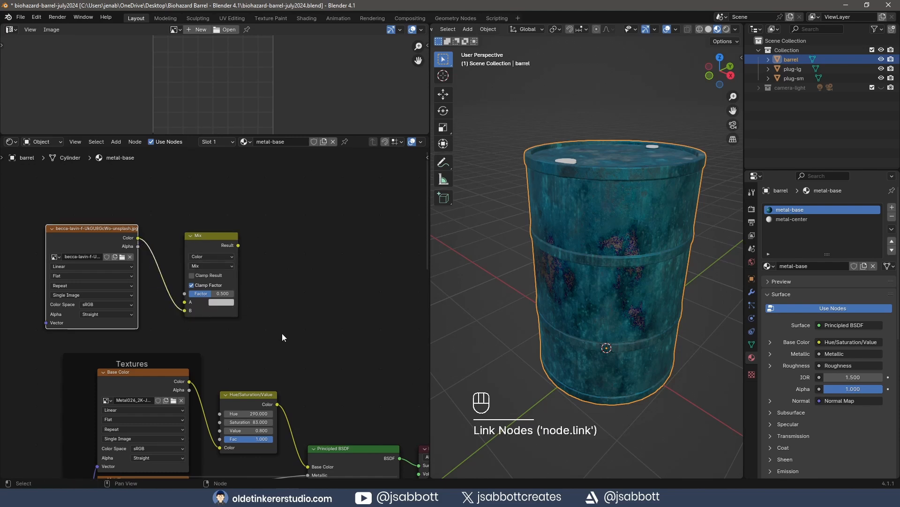
drag(278, 404, 190, 302)
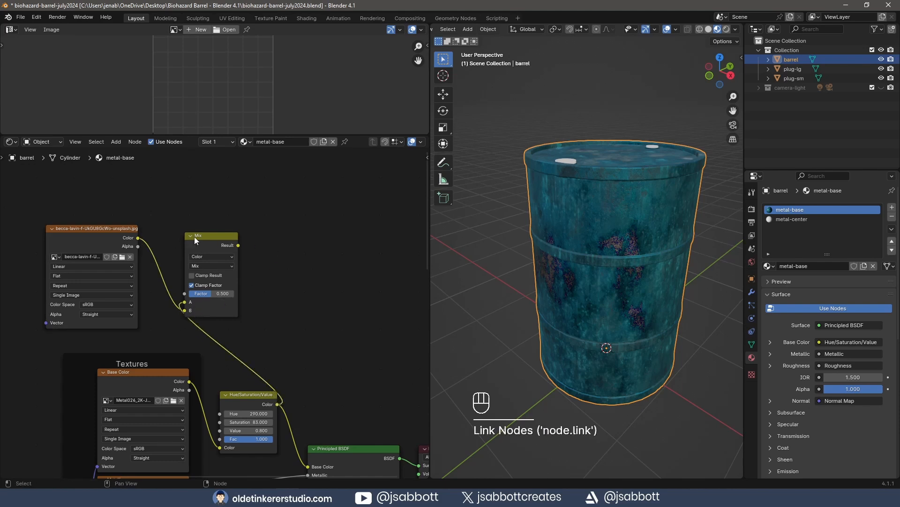
drag(194, 237, 307, 242)
click(134, 228)
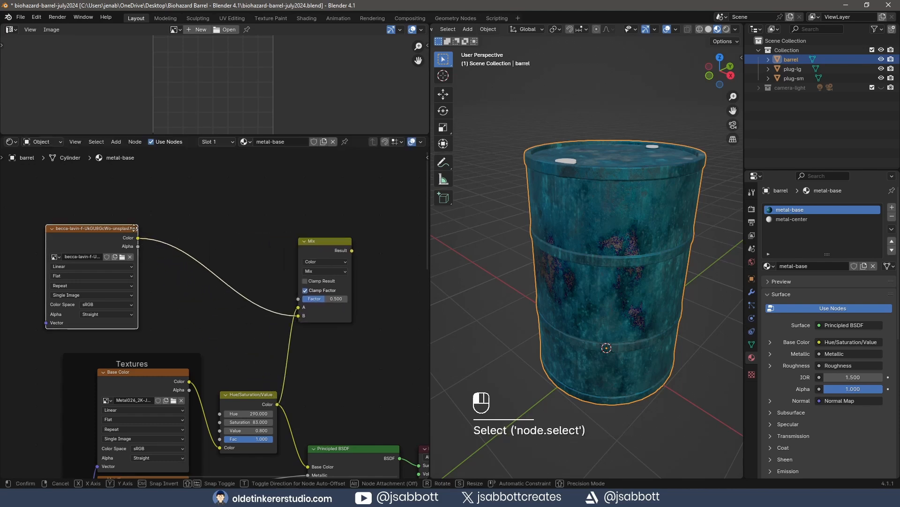
drag(135, 228, 195, 230)
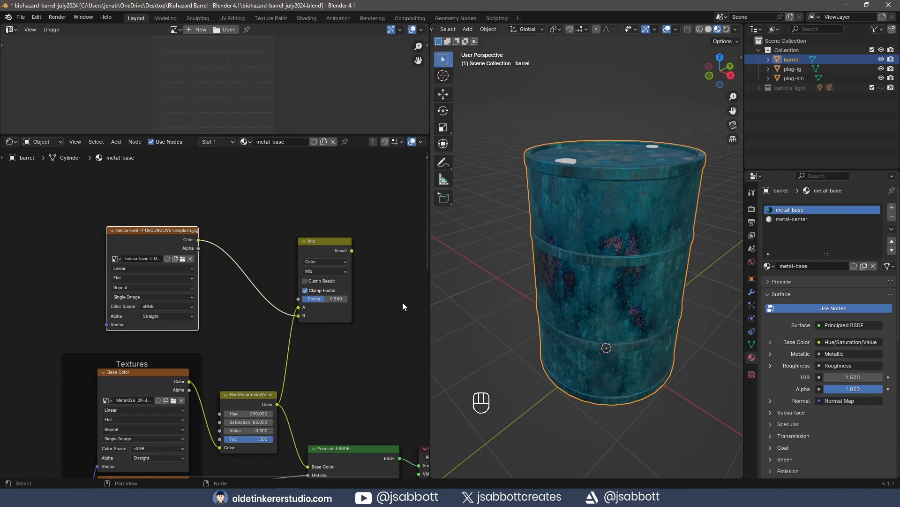
Set the Mix node's Factor to 1 and link its Result to the Principled BSDF's Base Color.
drag(322, 299, 380, 366)
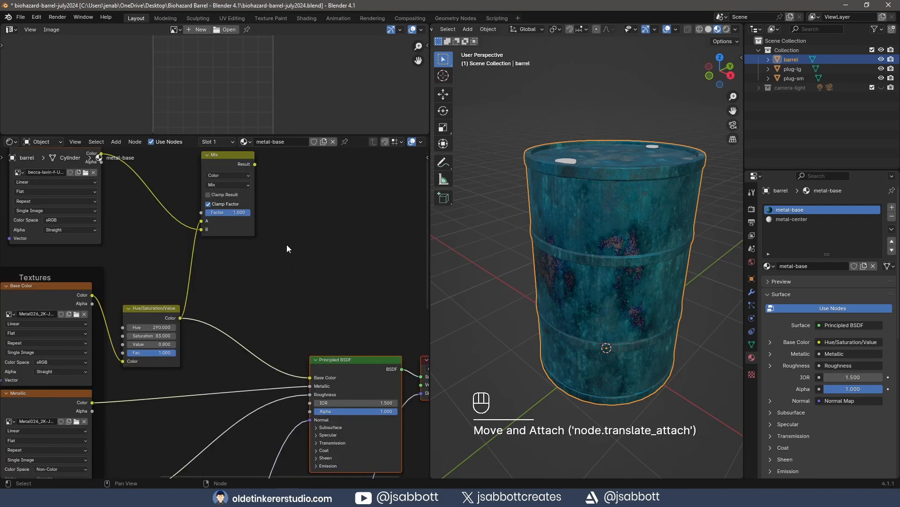
click(261, 171)
drag(255, 165, 310, 376)
middle_drag(241, 266, 284, 313)
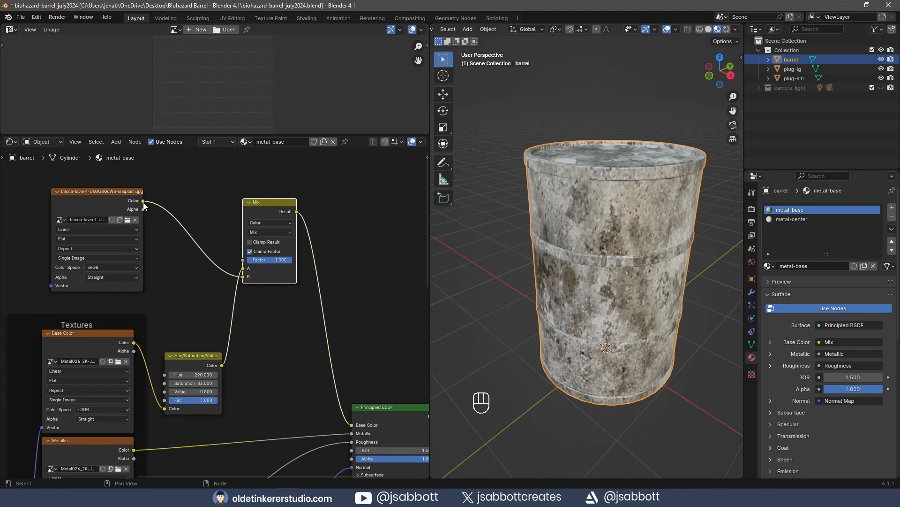
Link the photo's Color to the Mix node's Factor and insert a Color Ramp node into that link.
drag(143, 201, 243, 259)
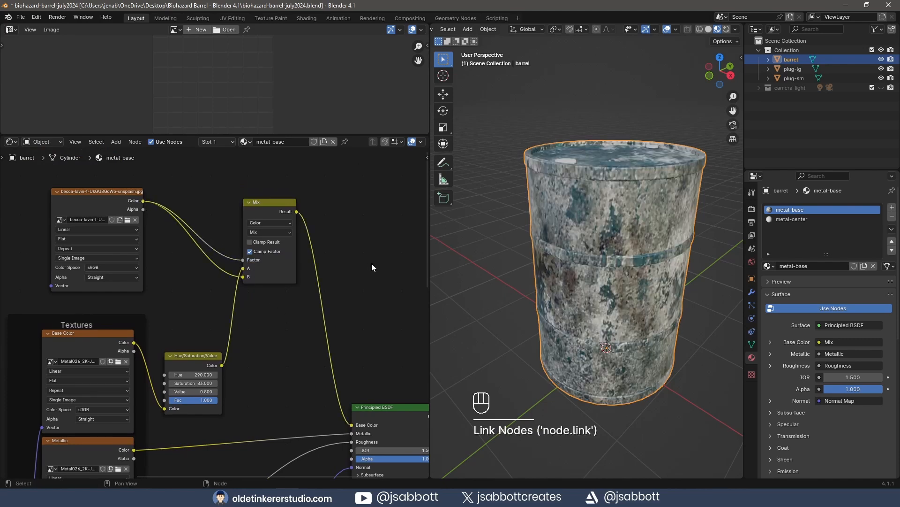
drag(270, 203, 307, 205)
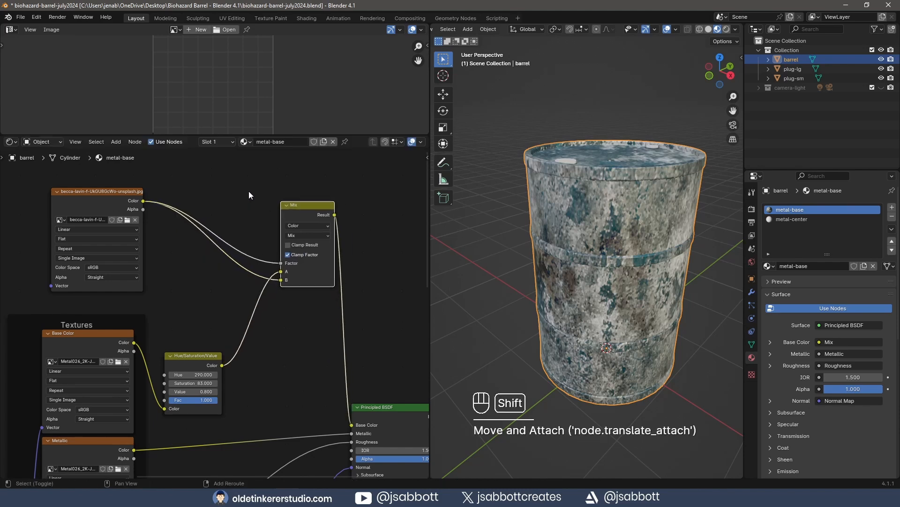
key(shift+a)
mouse_move(244, 202)
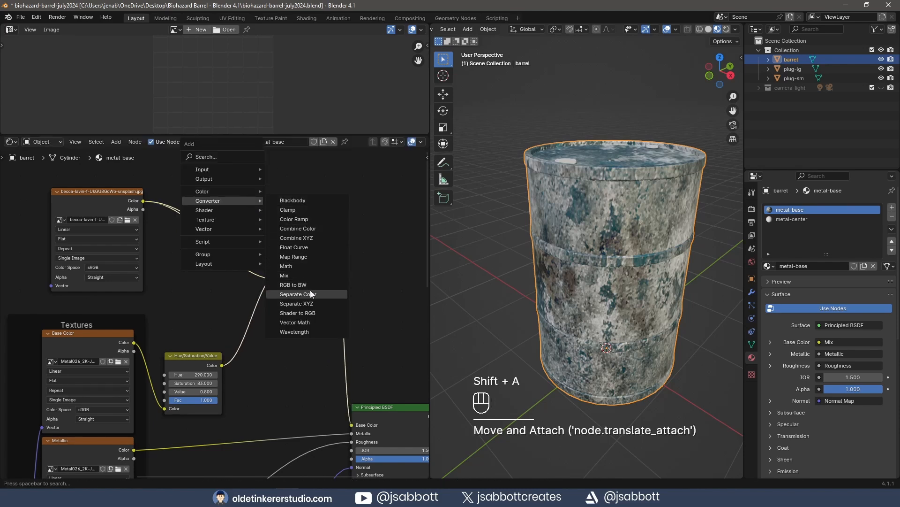
click(295, 217)
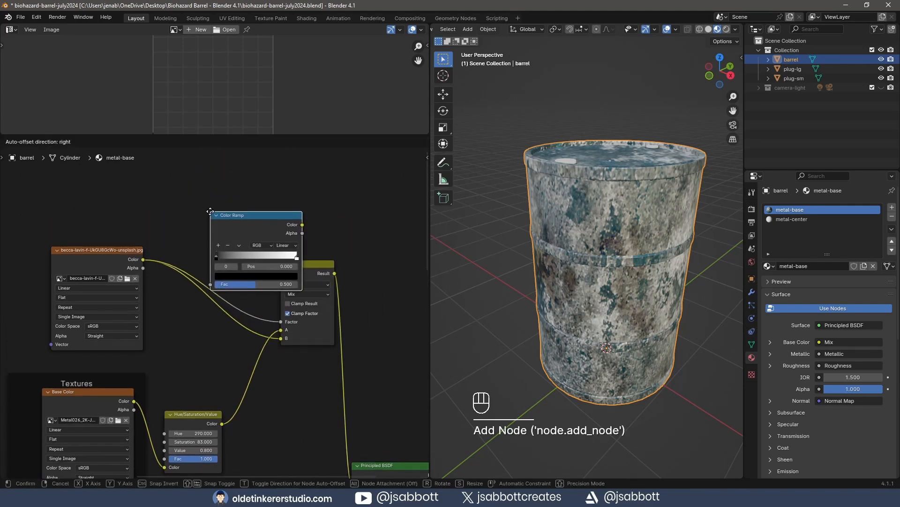
click(210, 211)
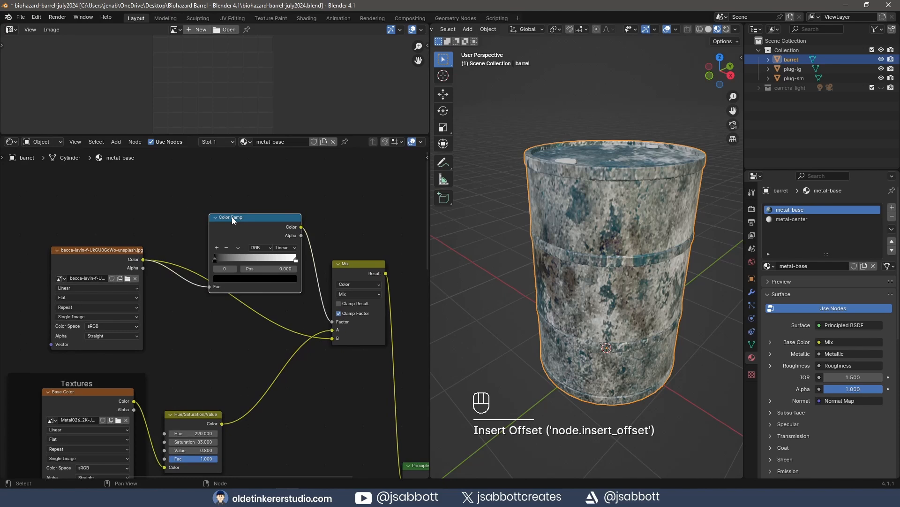
Change the Mix node's blending mode to Subtract.
scroll(362, 281, up, 3)
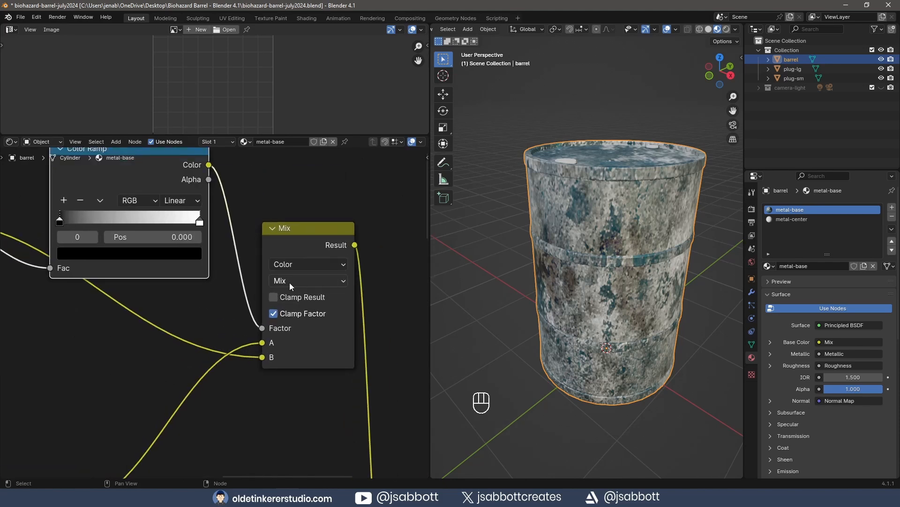
click(290, 282)
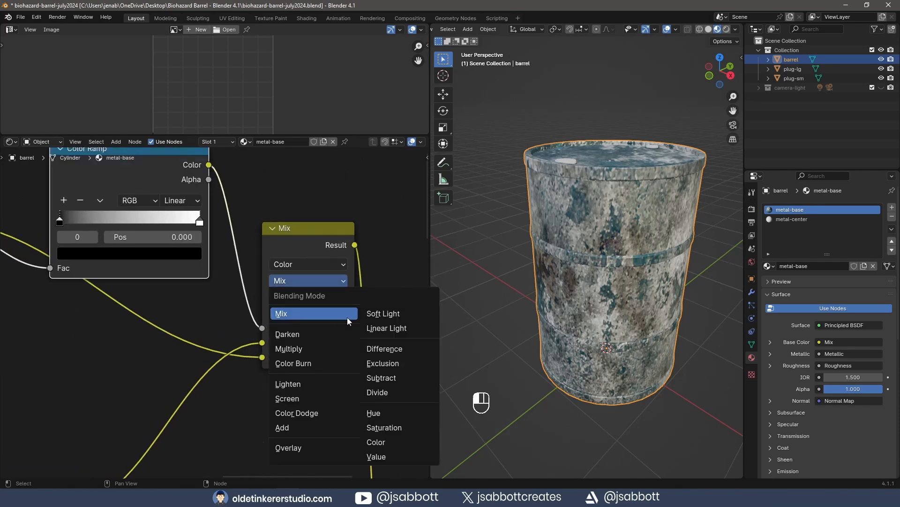
click(387, 378)
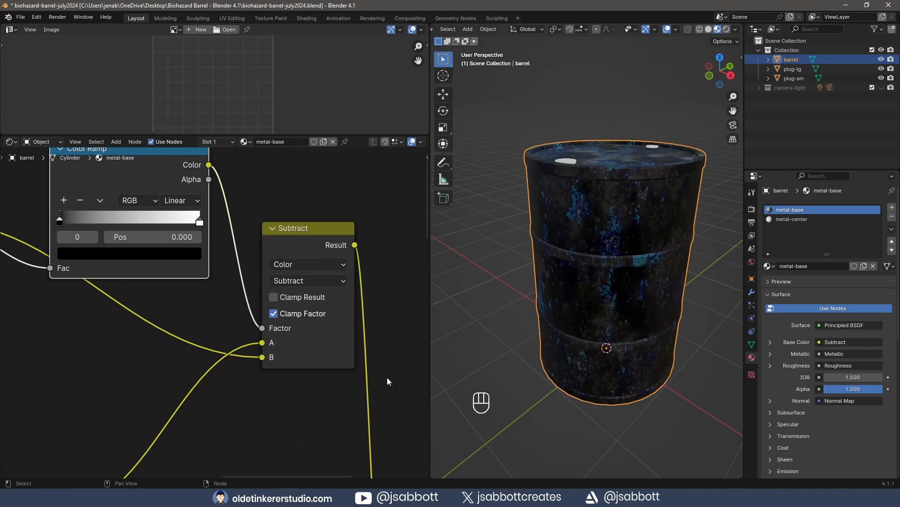
Adjust the Color Ramp's stops to sharpen the wear mask, moving the white stop inward and the black stop to about 0.39.
scroll(261, 199, down, 2)
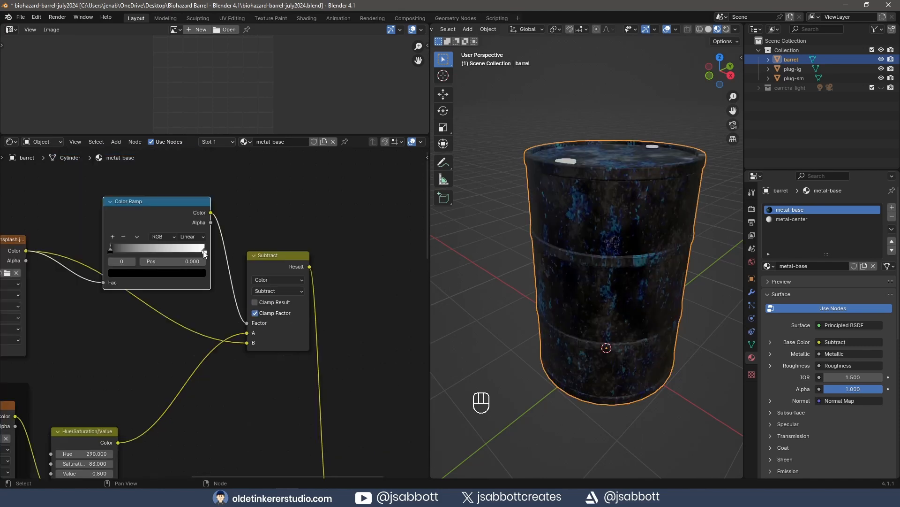
drag(204, 255, 181, 251)
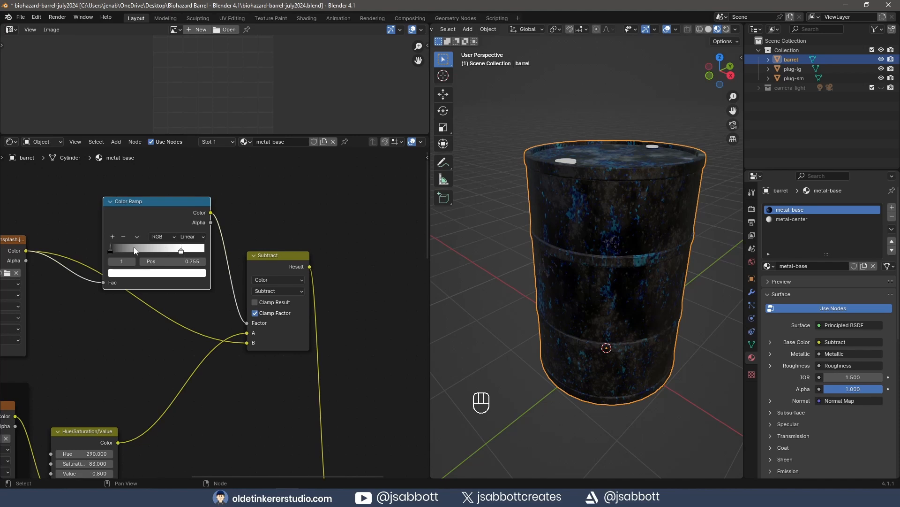
click(110, 249)
drag(111, 249, 152, 250)
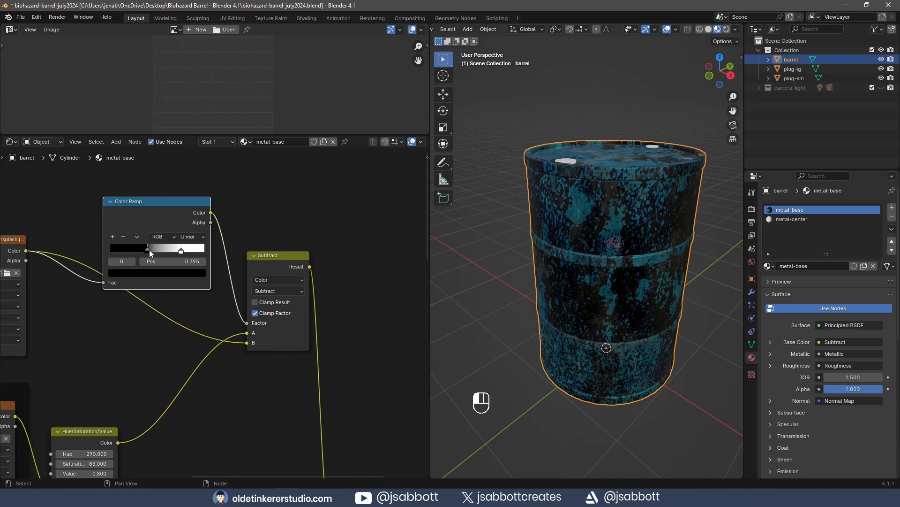
click(181, 251)
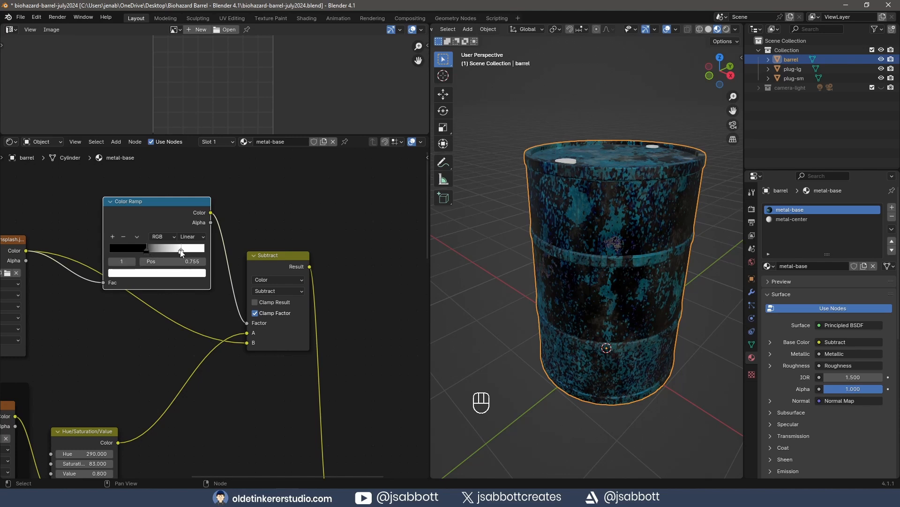
drag(182, 254, 146, 251)
click(146, 250)
Select all of the metal-base material's nodes and copy them to the clipboard.
key(Home)
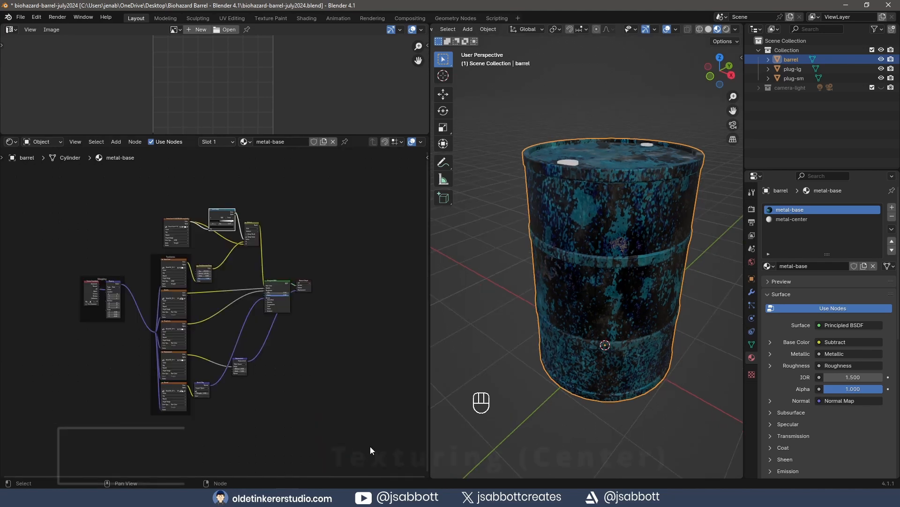
drag(374, 447, 72, 207)
key(ctrl+c)
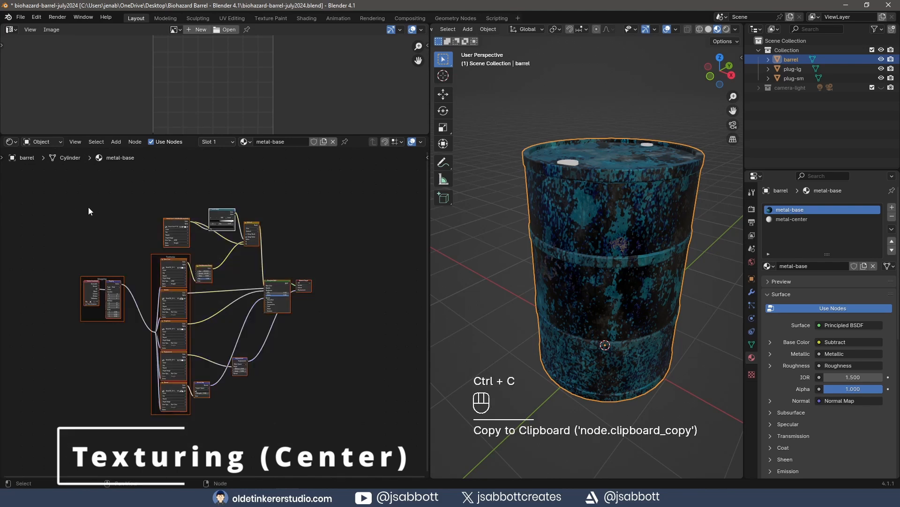
Assign the metal-center material to the selected faces of the barrel's middle band.
click(795, 220)
scroll(300, 306, up, 3)
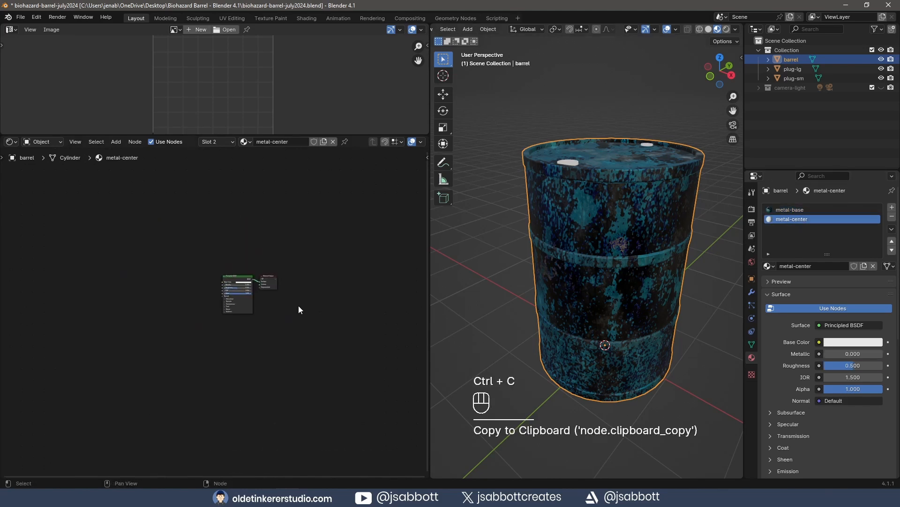
click(614, 284)
key(Tab)
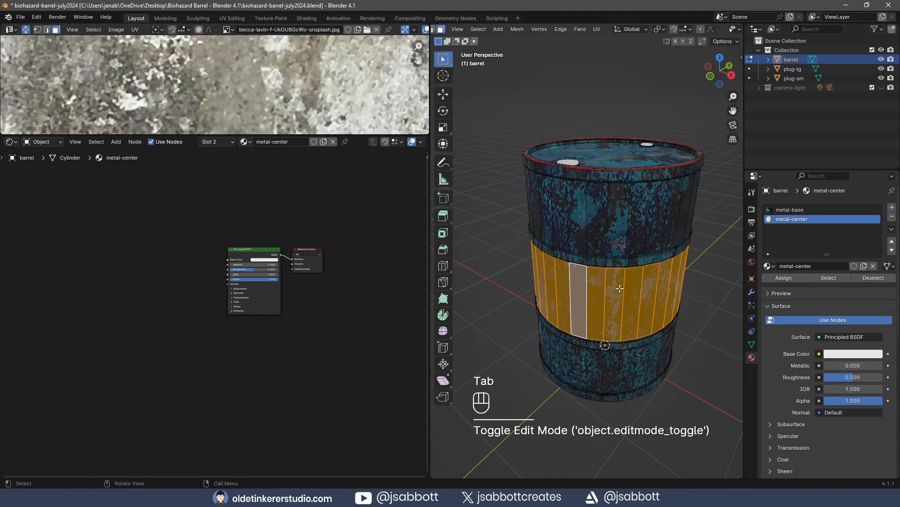
click(789, 279)
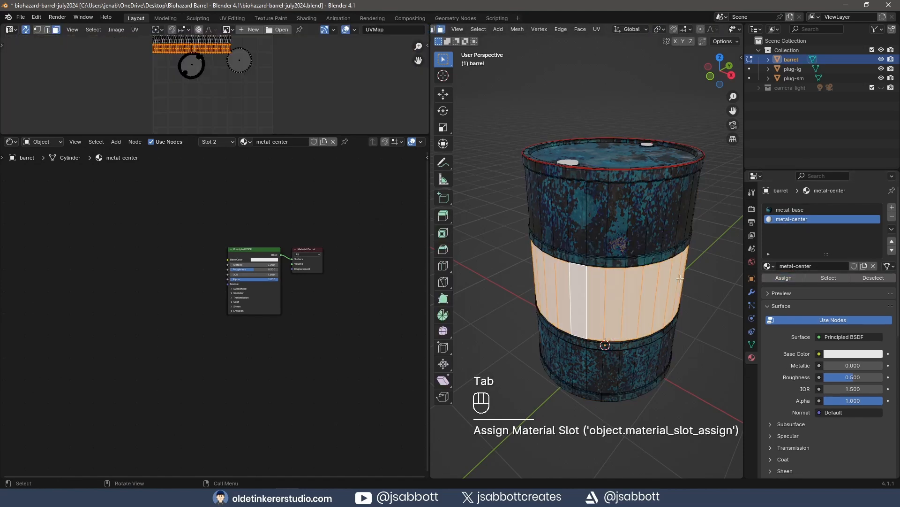
key(Tab)
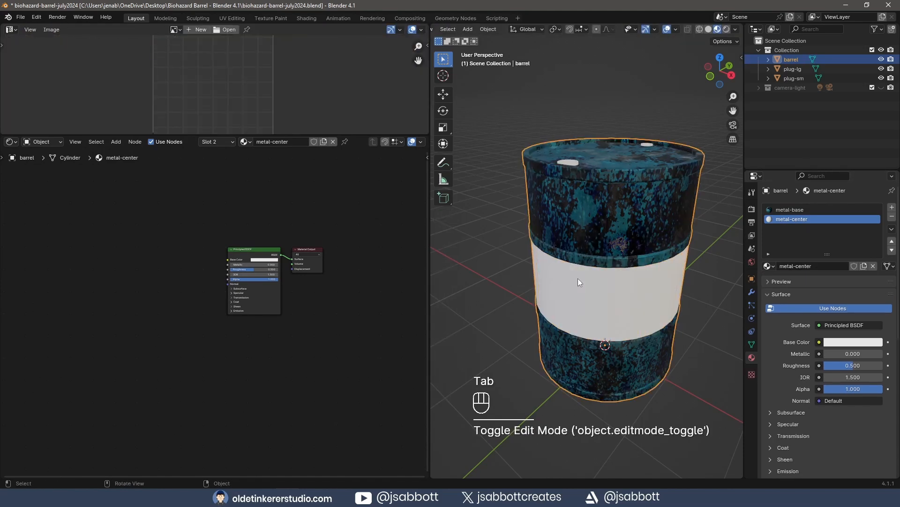
Replace metal-center's default shader and output nodes with the node setup copied from metal-base.
drag(185, 218, 337, 309)
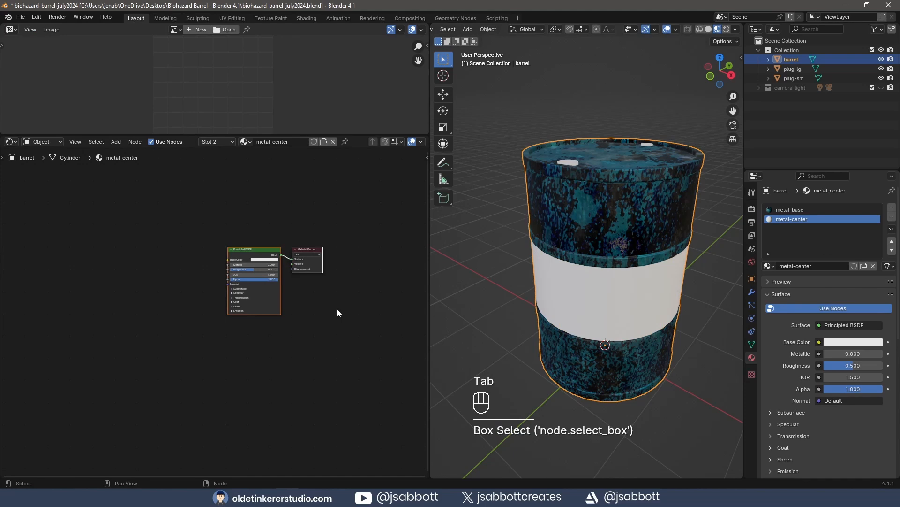
key(Delete)
key(ctrl+v)
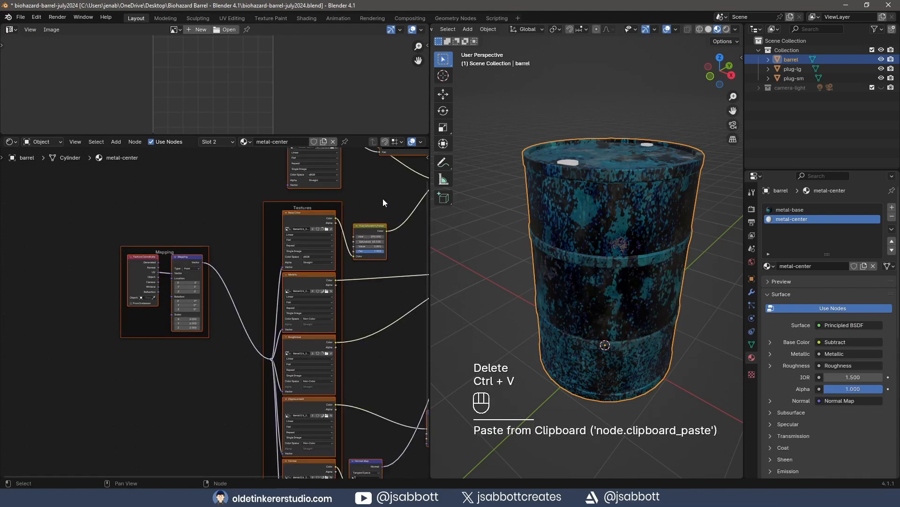
Try a Value of 3 on metal-center's Hue/Saturation/Value node, inspect the barrel's middle band, and undo the change.
scroll(383, 198, up, 4)
scroll(219, 307, up, 1)
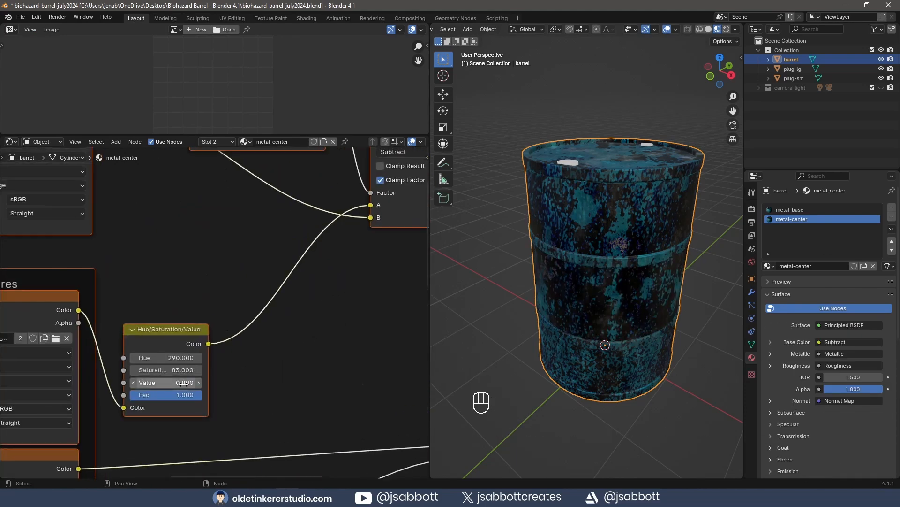
click(171, 383)
text(3)
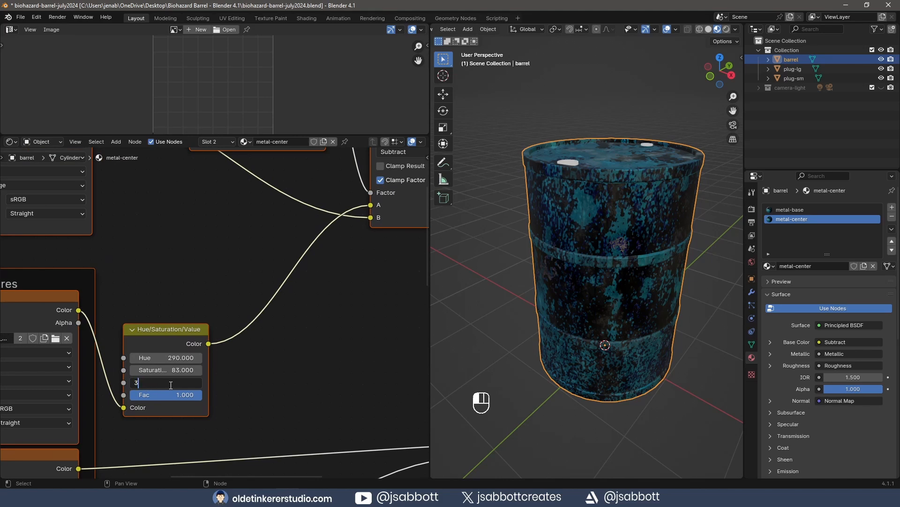
key(Return)
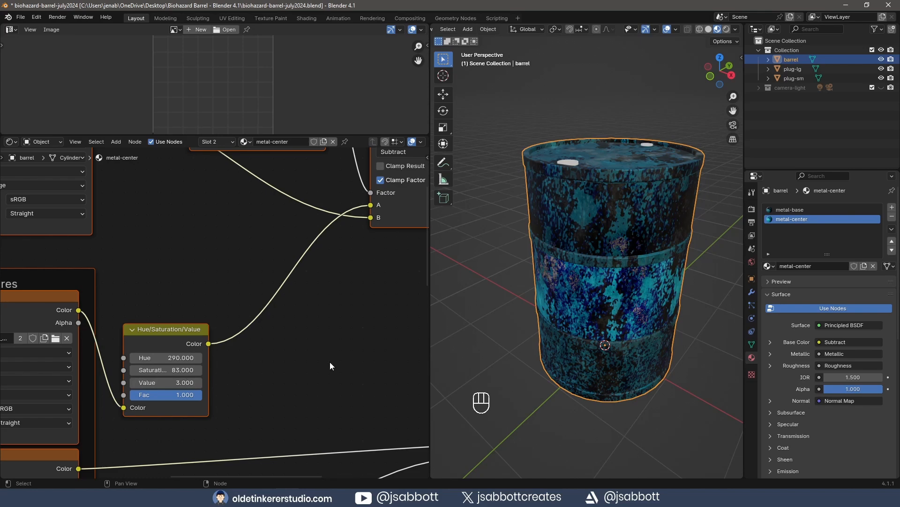
middle_drag(251, 223, 261, 259)
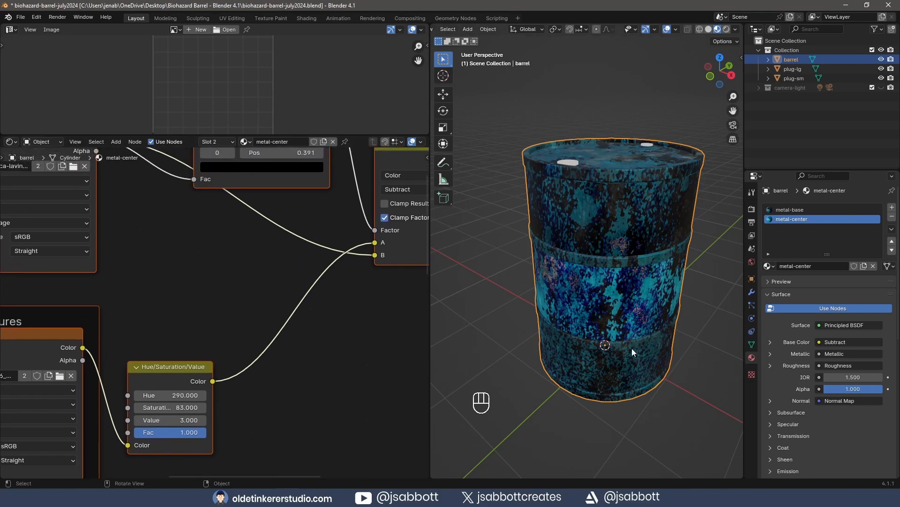
middle_drag(632, 348, 582, 308)
middle_drag(553, 313, 655, 320)
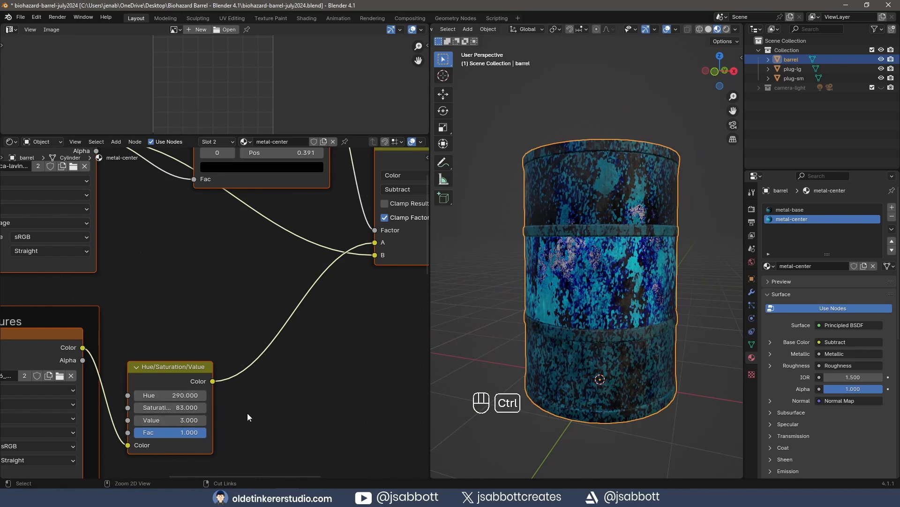
key(ctrl+z)
key(ctrl+z)
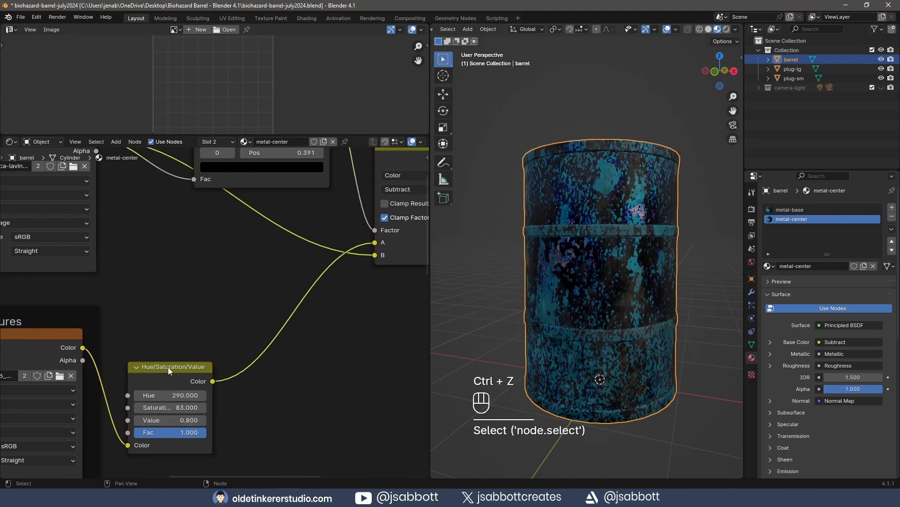
Set metal-center's Hue/Saturation/Value node to Hue 0, Saturation 0 and Value 3.
click(165, 395)
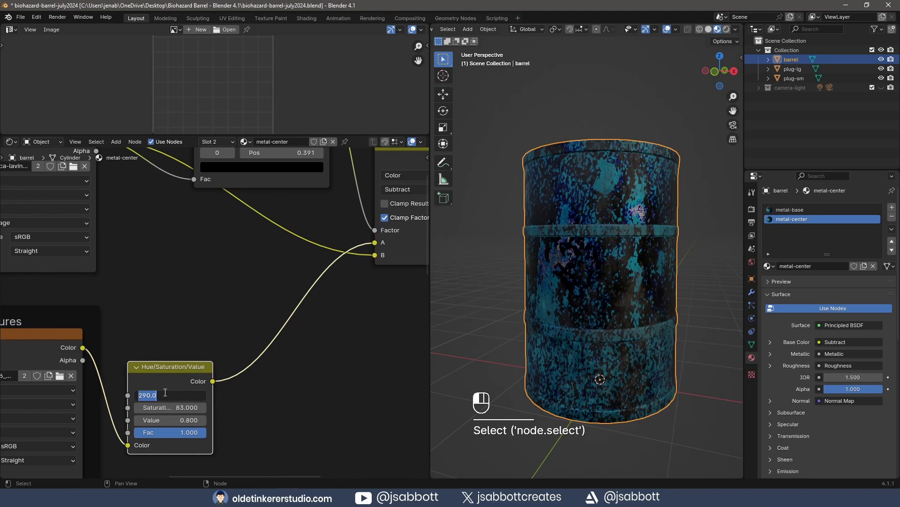
text(0)
key(Tab)
text(0)
key(Tab)
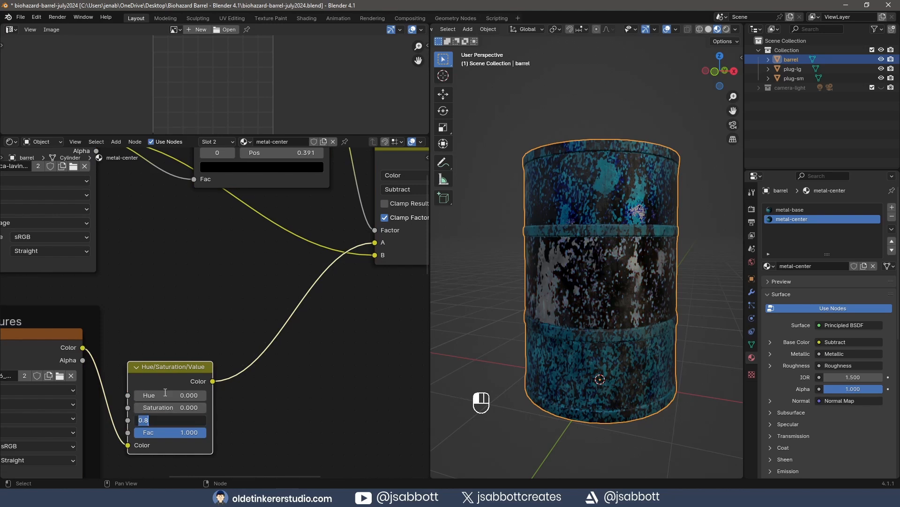
text(3)
key(Return)
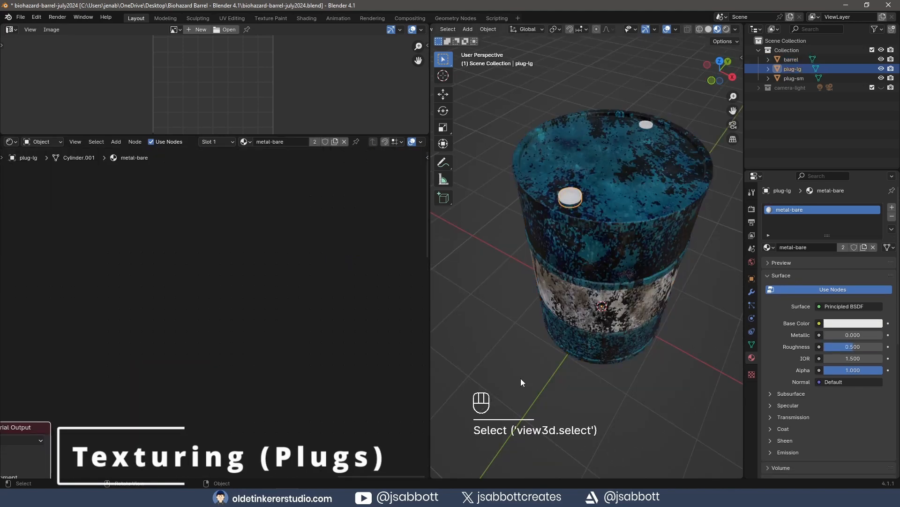
Set the Mapping node's X, Y and Z scale to 4 in the large plug's metal-bare material.
scroll(589, 264, up, 5)
shift+middle_drag(579, 196, 583, 246)
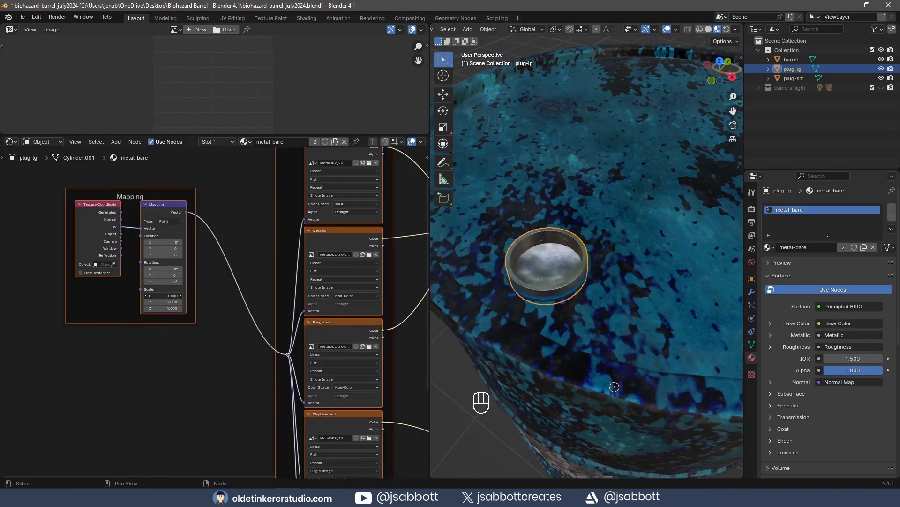
click(166, 296)
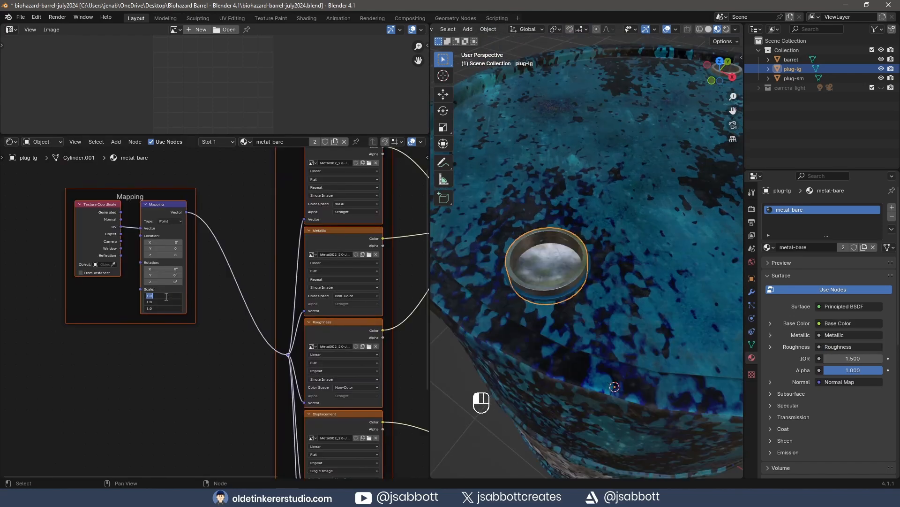
text(4)
key(Return)
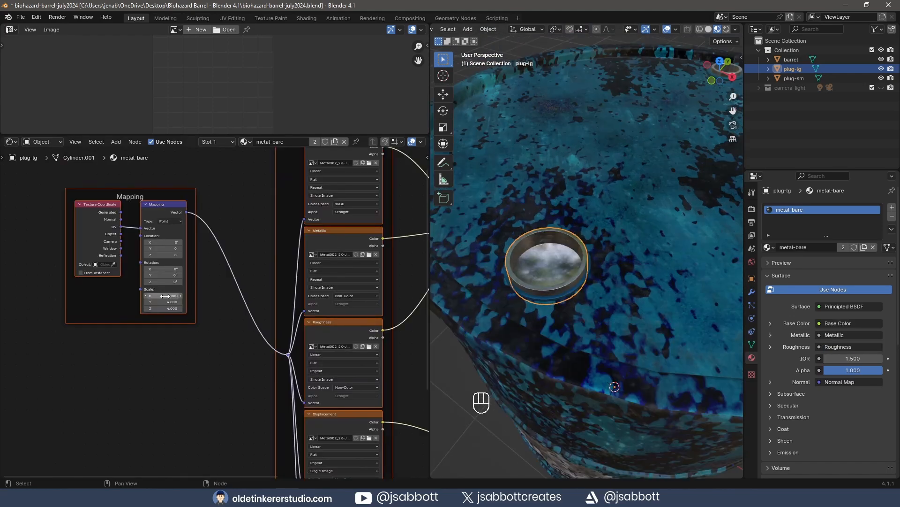
Insert a Hue/Saturation/Value node into the link between the Base Color texture and the Principled BSDF.
shift+middle_drag(262, 237, 28, 336)
click(209, 228)
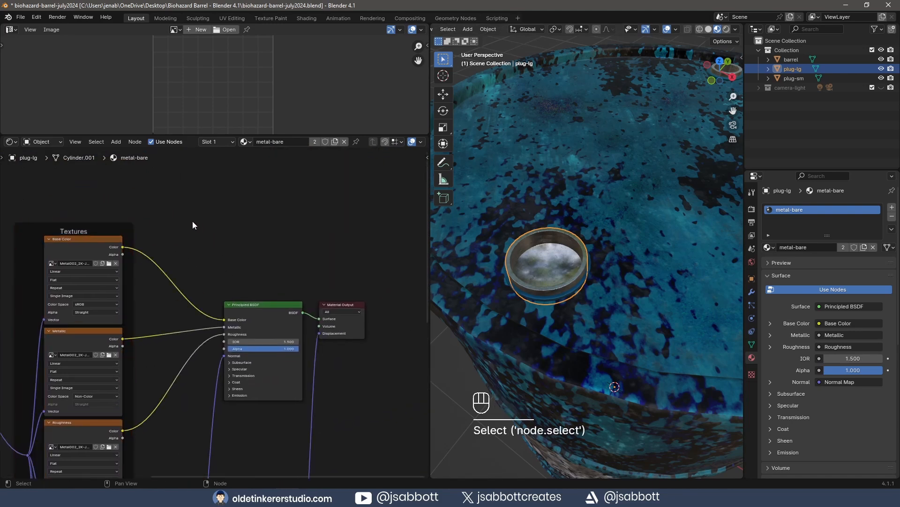
key(shift+a)
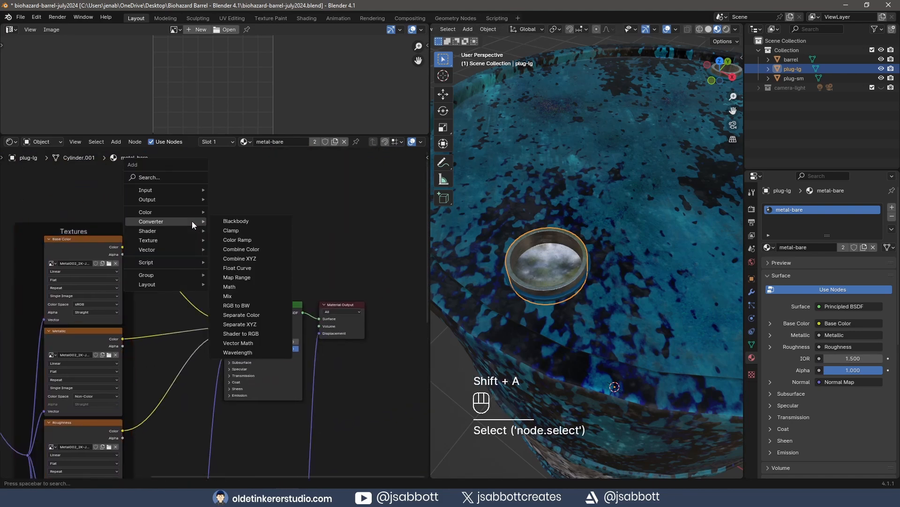
mouse_move(192, 213)
click(249, 230)
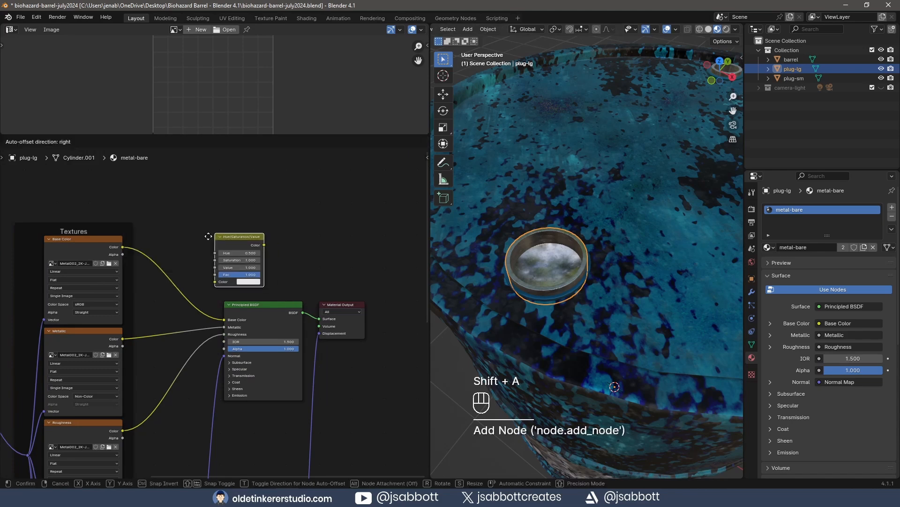
click(181, 258)
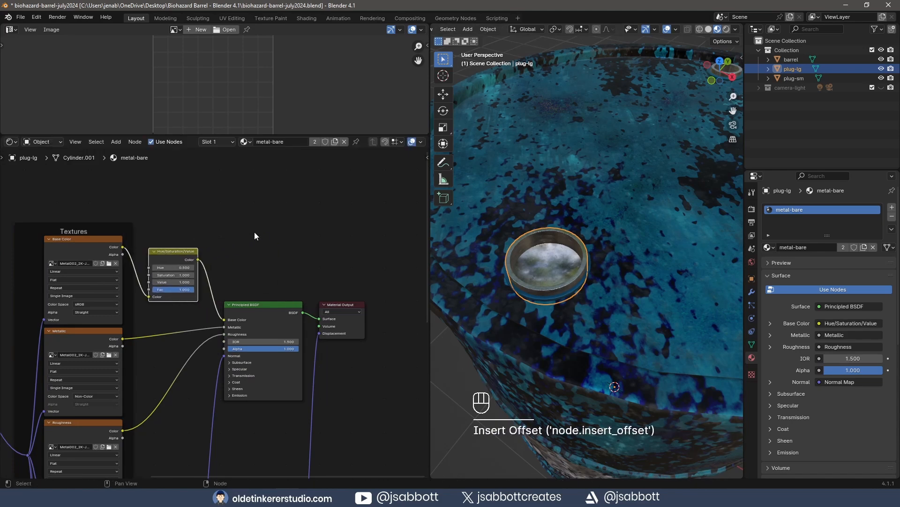
Set metal-bare's Hue/Saturation/Value node to Hue 0, Saturation 0 and Value 0.25.
scroll(254, 235, up, 3)
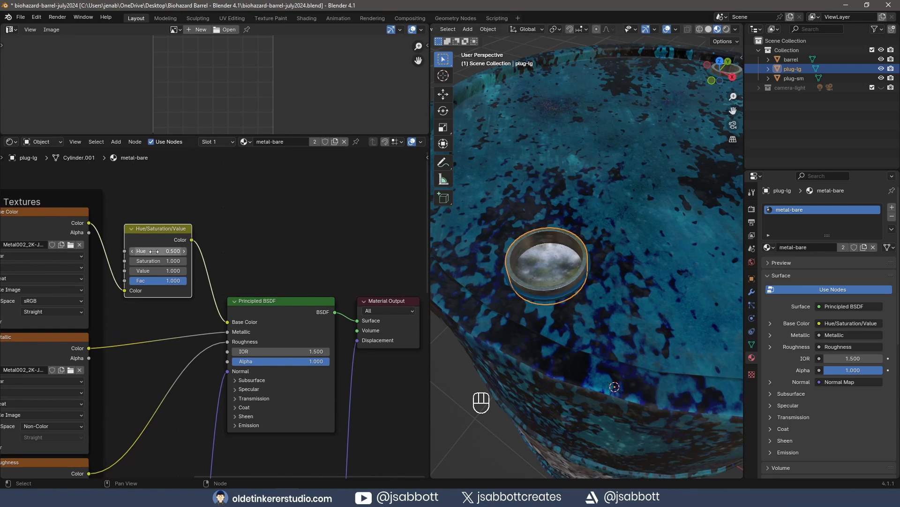
click(155, 252)
text(0)
key(Tab)
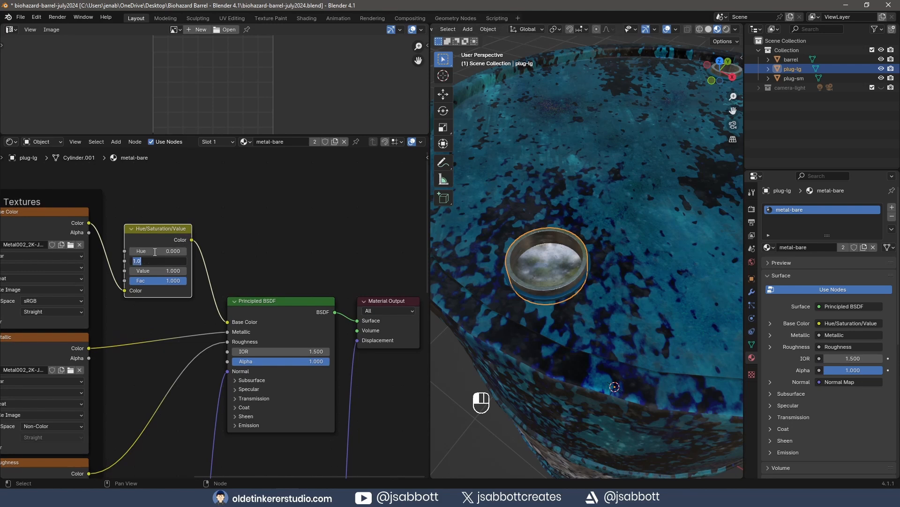
text(0)
key(Tab)
text(.25)
key(Return)
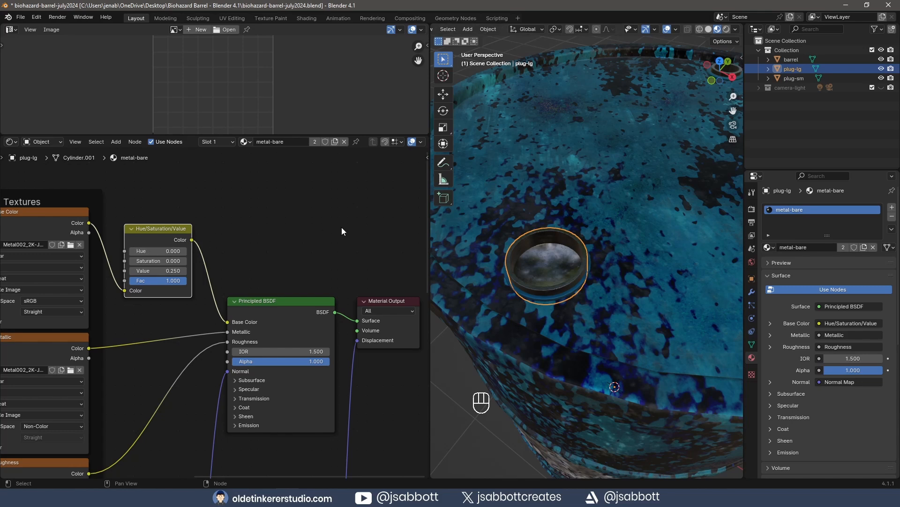
Copy the wear photo texture, Color Ramp and Subtract nodes from the barrel's metal-base material into the large plug's metal-bare material.
click(605, 213)
click(790, 210)
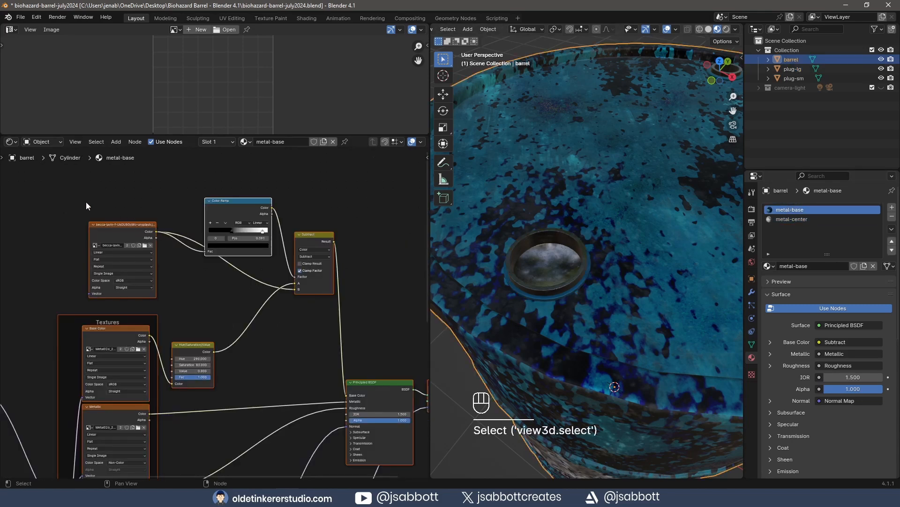
drag(75, 199, 338, 296)
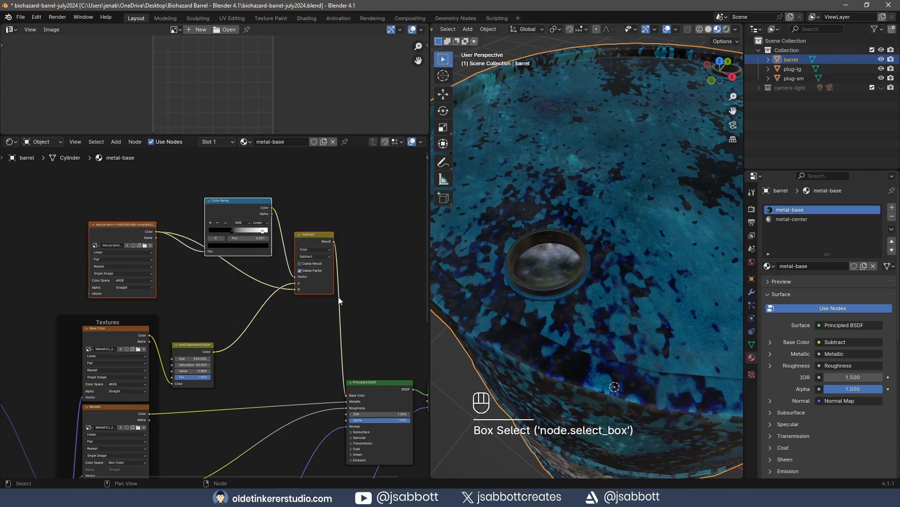
key(ctrl+c)
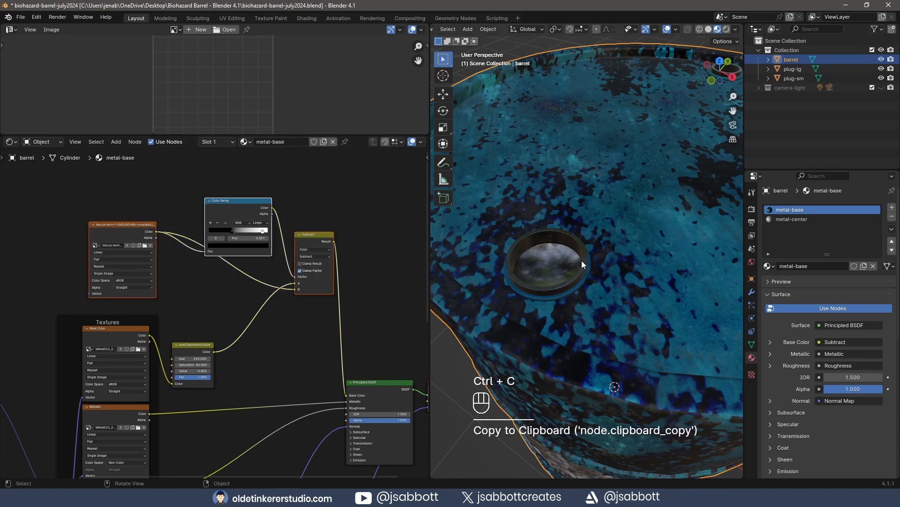
click(552, 253)
key(ctrl+v)
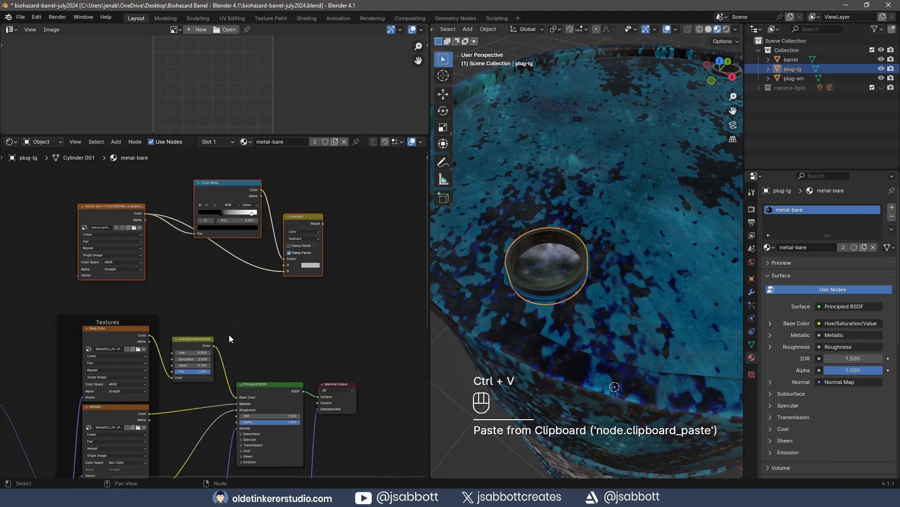
Link the Hue/Saturation/Value Color to the Subtract node's A input and its Result to the Principled BSDF's Base Color, repositioning the shader nodes.
drag(214, 345, 278, 268)
drag(260, 369, 371, 408)
drag(265, 382, 250, 368)
drag(193, 208, 222, 381)
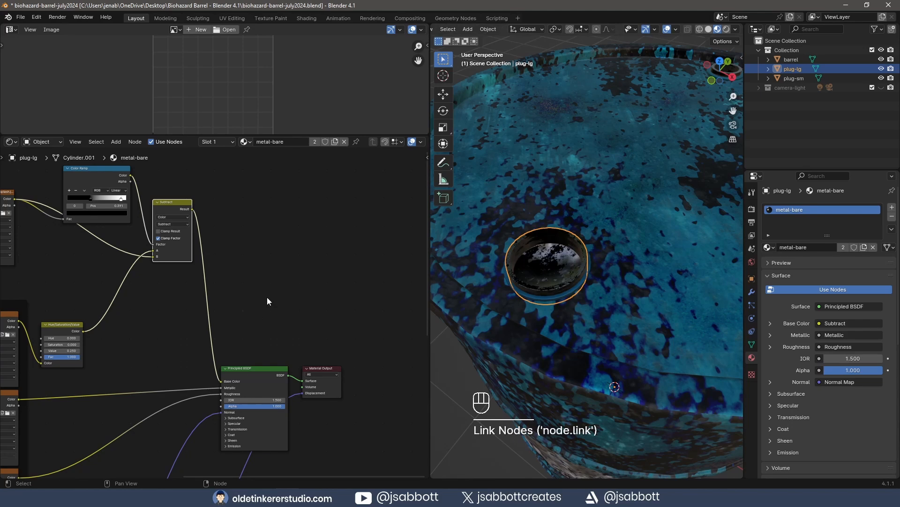
Adjust metal-bare's Color Ramp, moving the black stop to about 0.523 and the white stop outward.
scroll(133, 318, up, 3)
middle_drag(59, 244, 207, 356)
scroll(211, 334, up, 4)
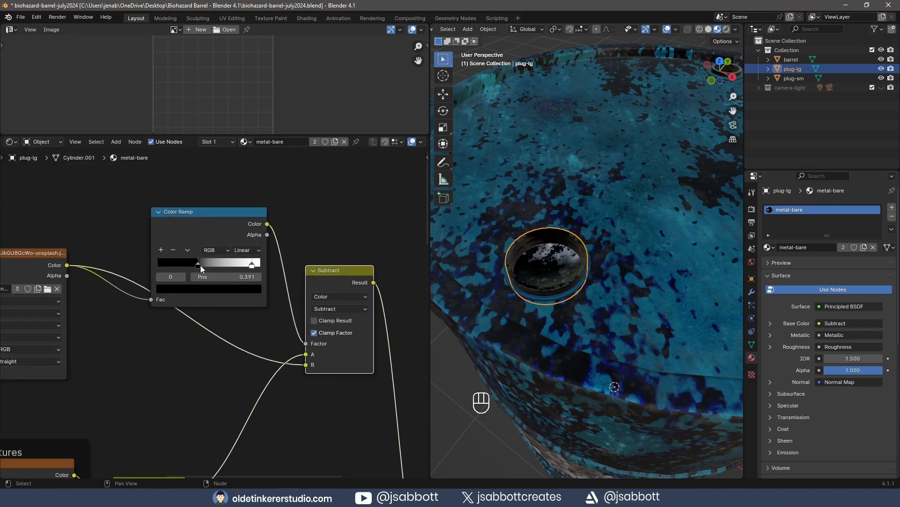
mouse_move(197, 265)
mouse_down()
mouse_move(187, 265)
mouse_move(205, 265)
mouse_up()
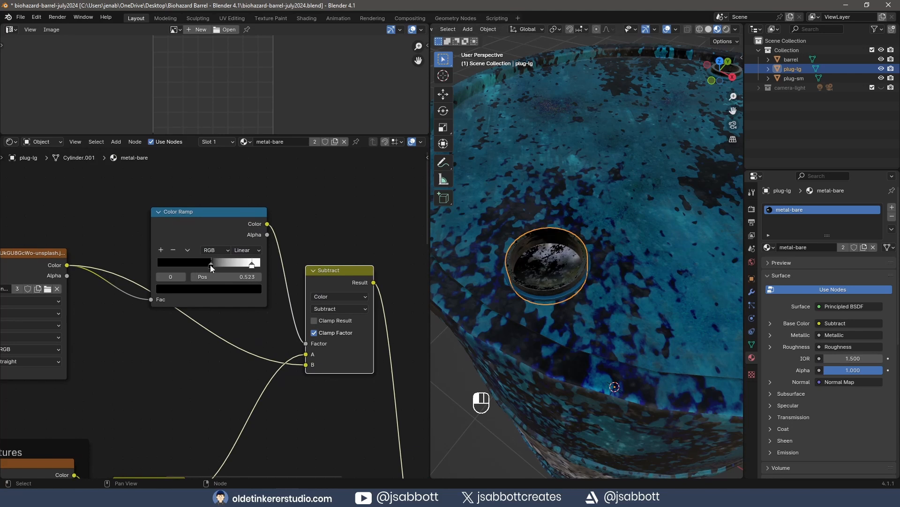
click(251, 266)
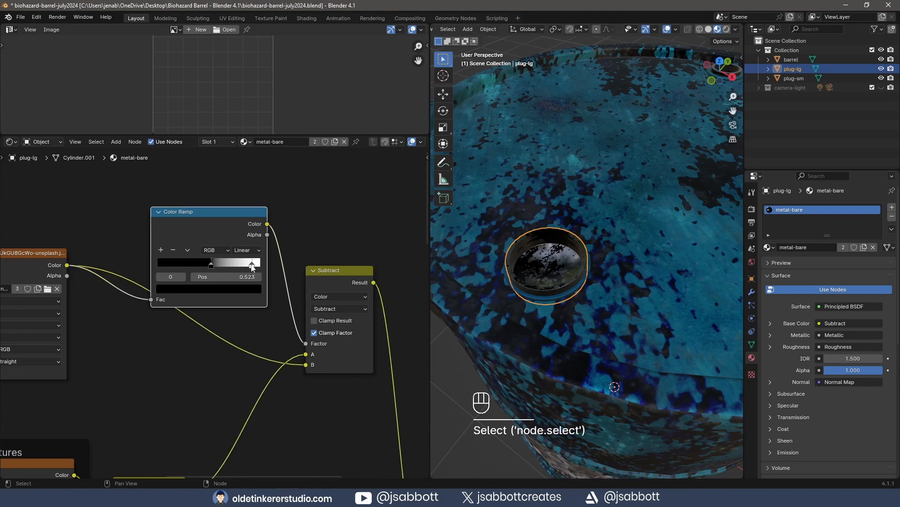
drag(252, 266, 264, 265)
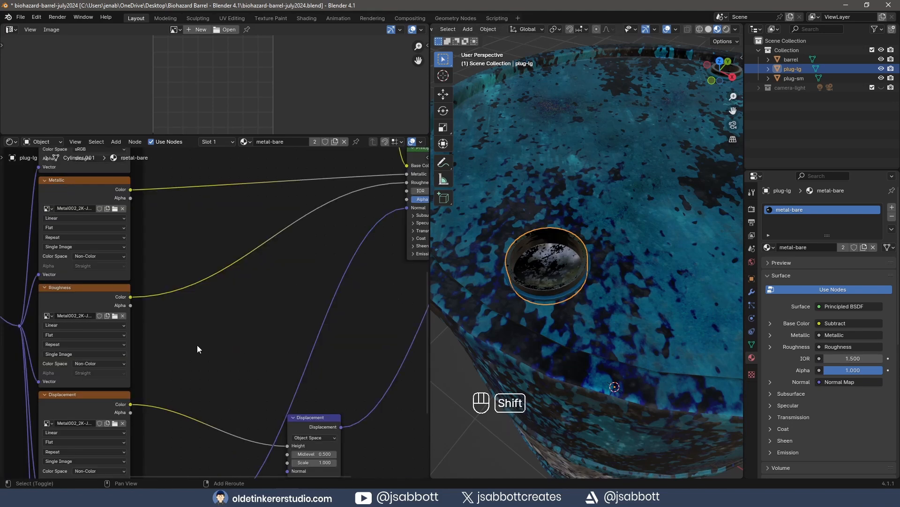
Insert a Color Ramp between metal-bare's Roughness texture and the Principled BSDF's Roughness input, and move its white stop inward.
key(shift+a)
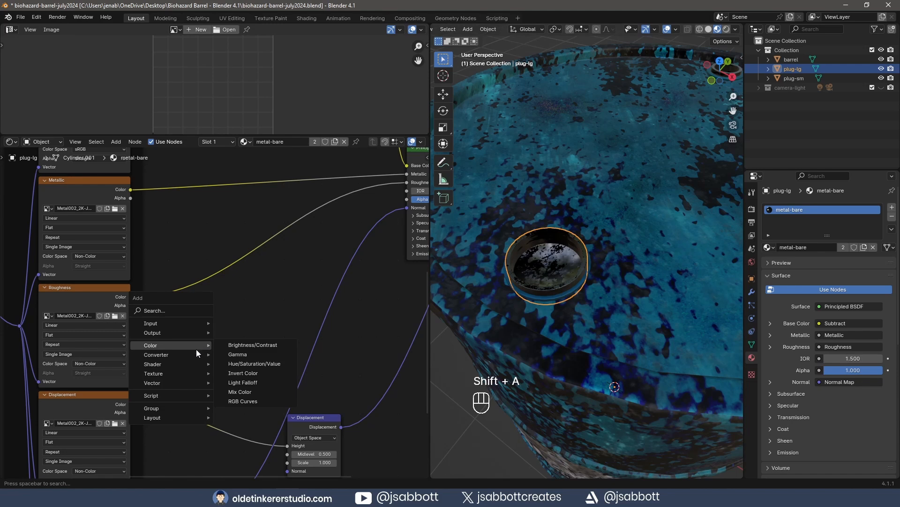
mouse_move(194, 353)
click(263, 241)
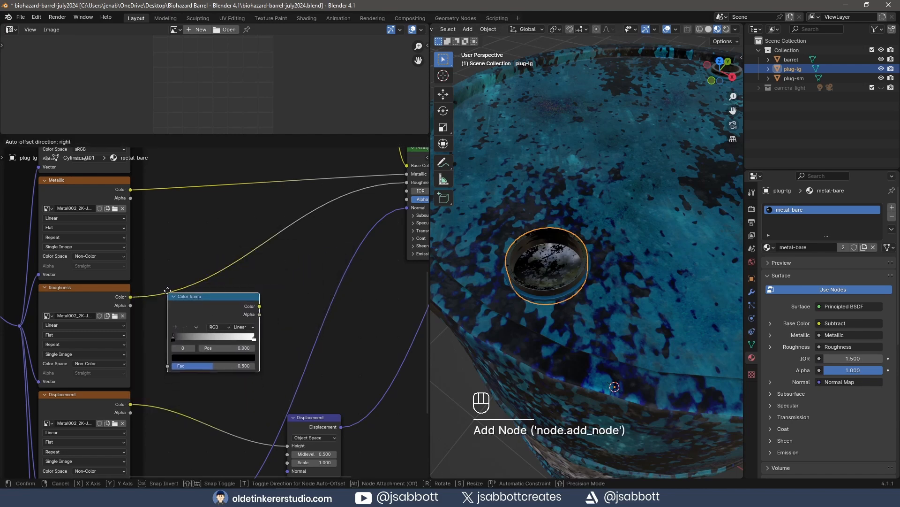
click(166, 278)
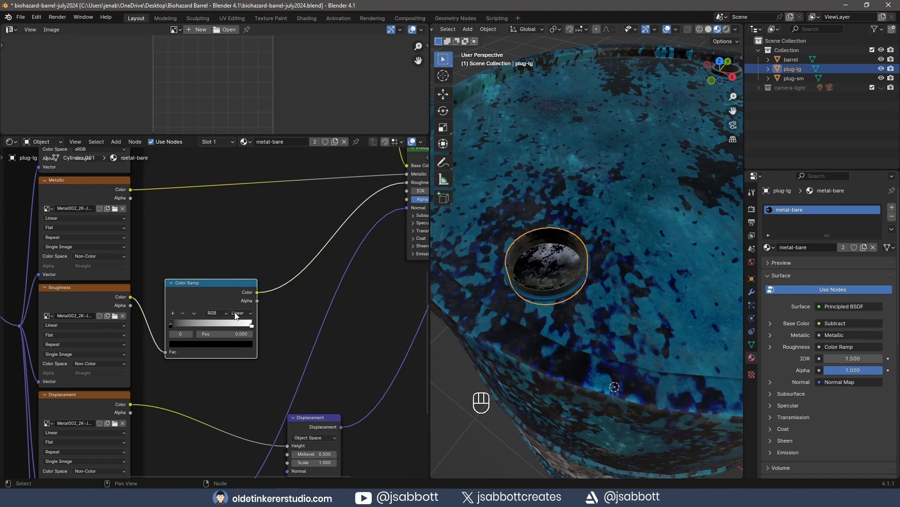
click(252, 328)
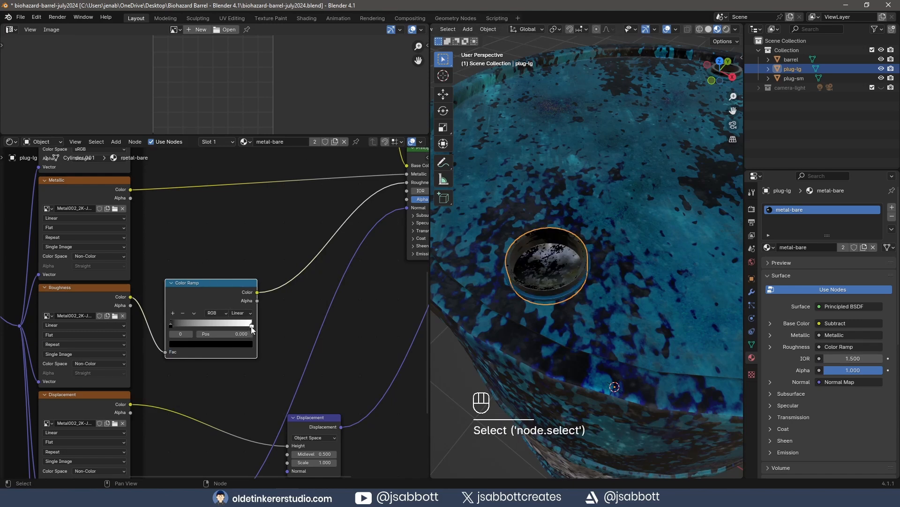
drag(252, 326, 191, 324)
click(248, 326)
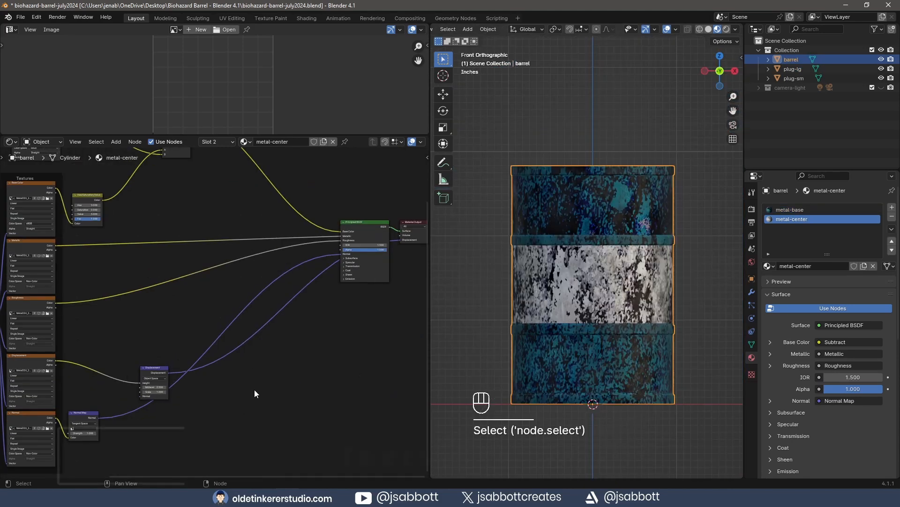
Add a Diffuse BSDF to the barrel's metal-center material with the sign-grunge.png image texture linked to its Color.
middle_drag(254, 389, 273, 323)
key(shift+a)
mouse_move(206, 371)
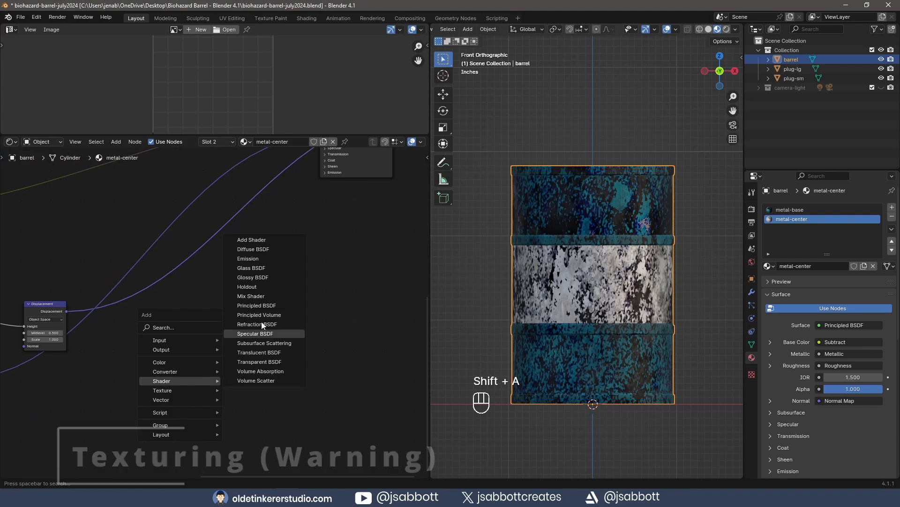
click(265, 250)
click(251, 333)
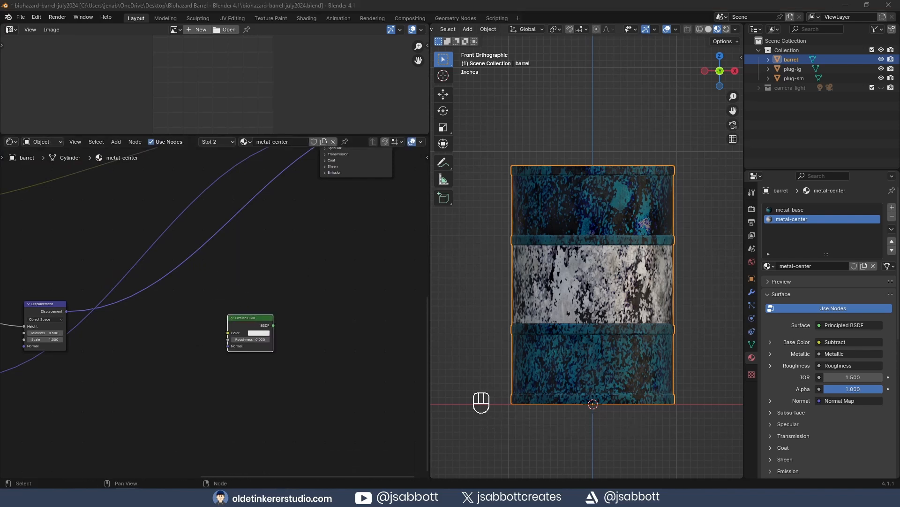
drag(2, 370, 228, 332)
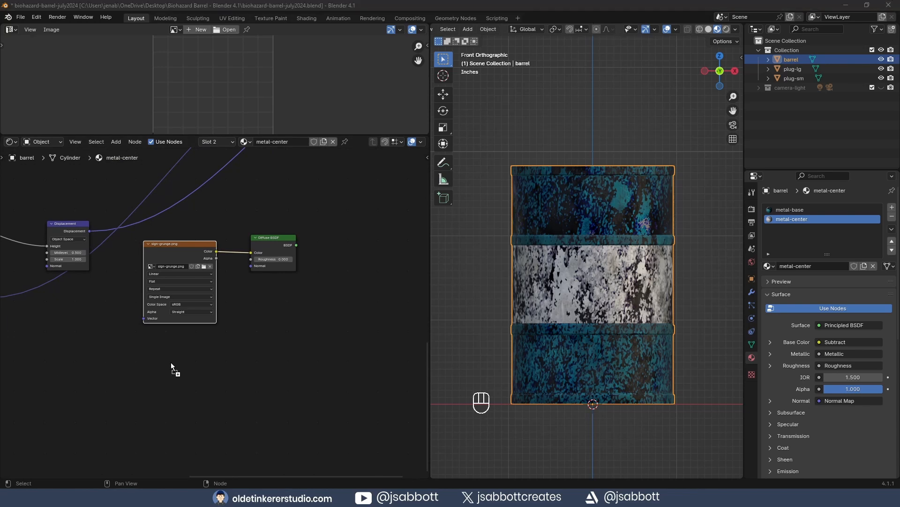
Add the sign-grunge-normal.png texture below, set its color space to Non-Color and link its Color to the Diffuse BSDF's Normal.
drag(171, 362, 181, 362)
scroll(260, 393, up, 2)
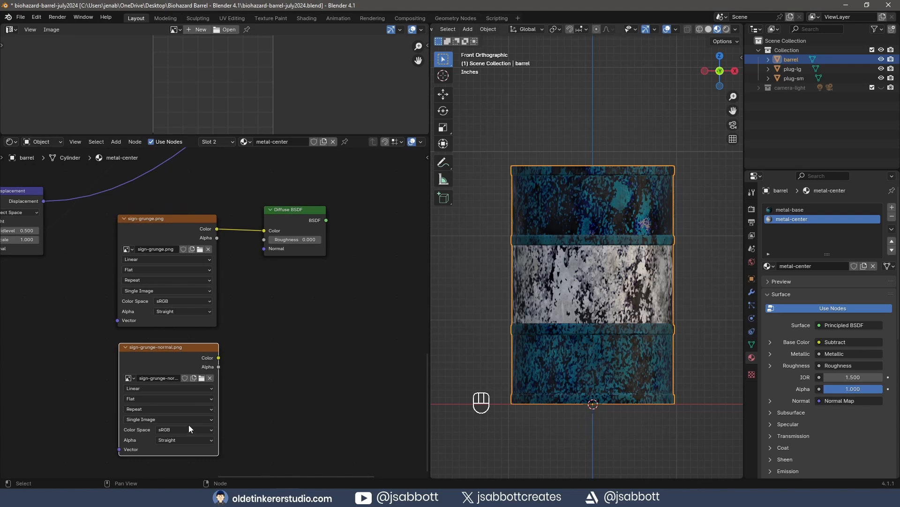
click(177, 430)
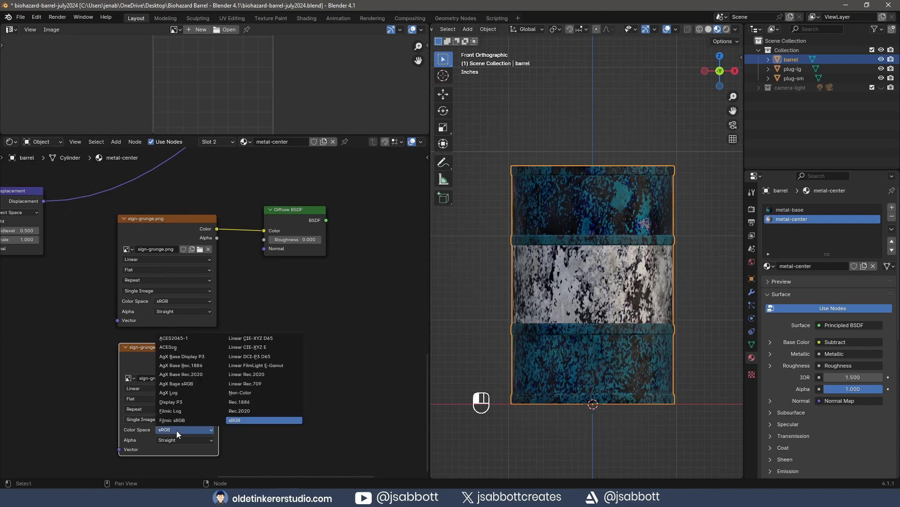
click(245, 394)
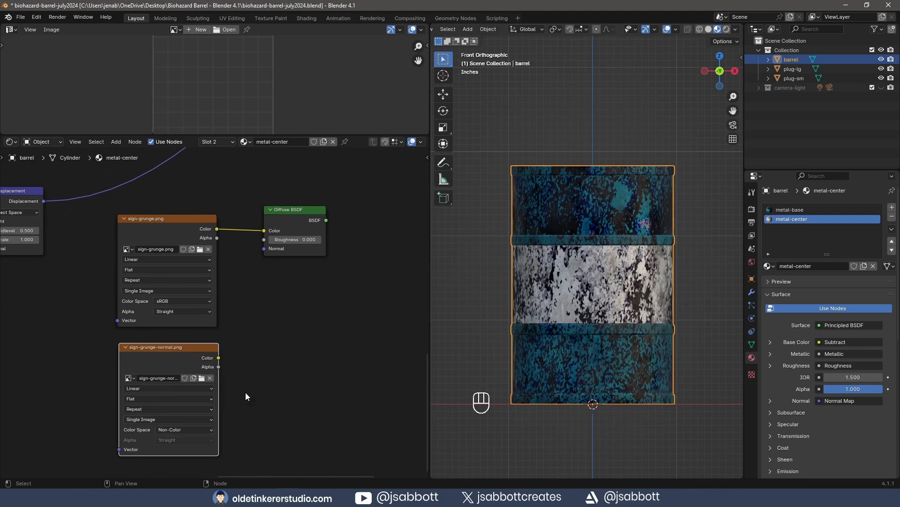
drag(219, 358, 264, 249)
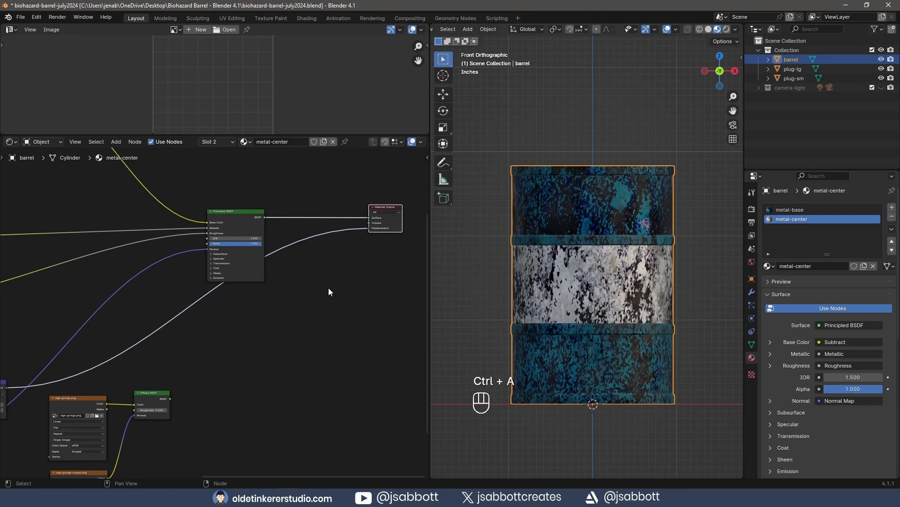
Insert a Mix Shader between metal-center's Principled BSDF and Material Output, and link the Diffuse BSDF to its second Shader input.
key(shift+a)
mouse_move(329, 288)
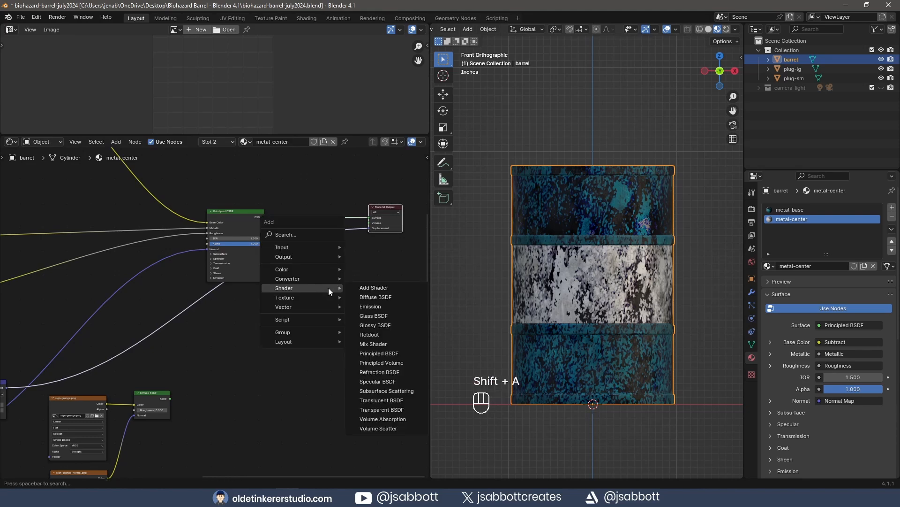
click(374, 344)
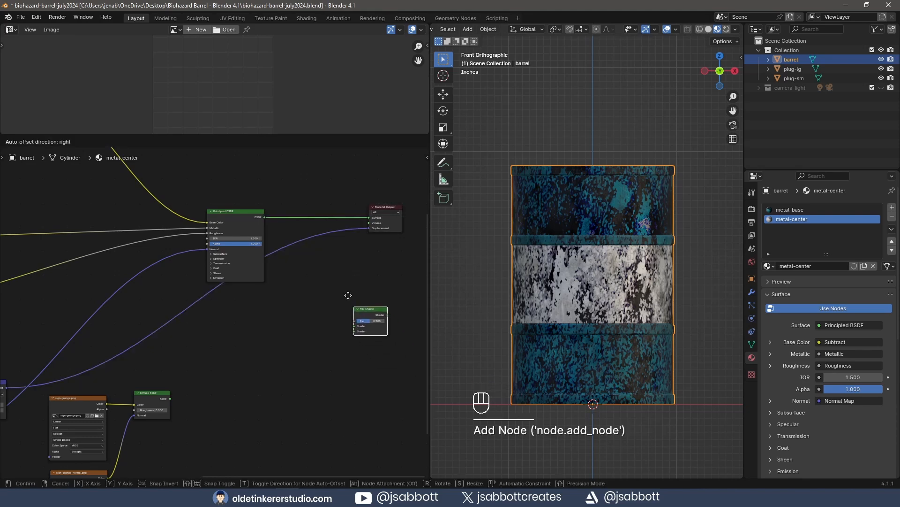
click(294, 189)
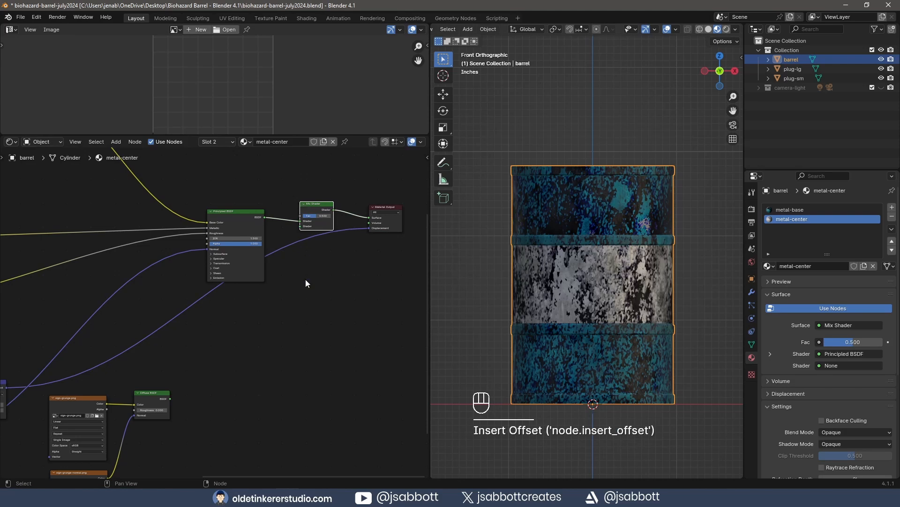
scroll(302, 334, up, 1)
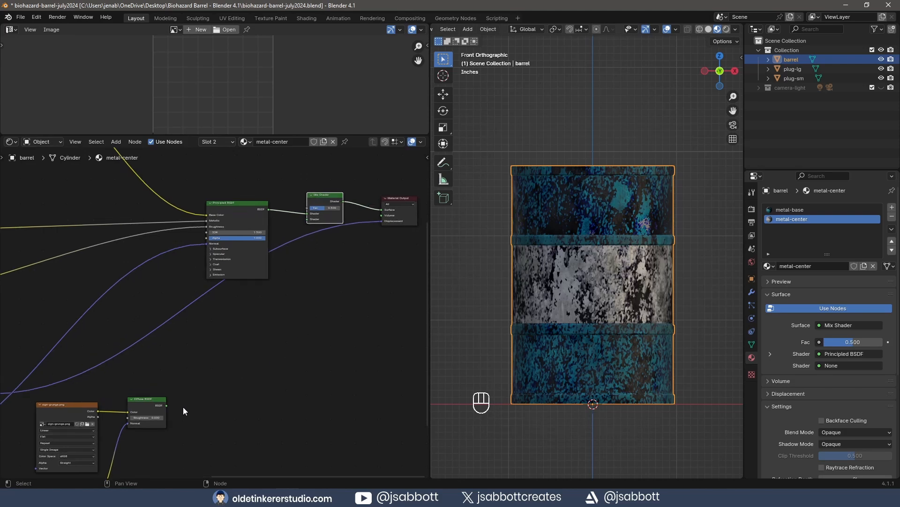
drag(168, 406, 308, 219)
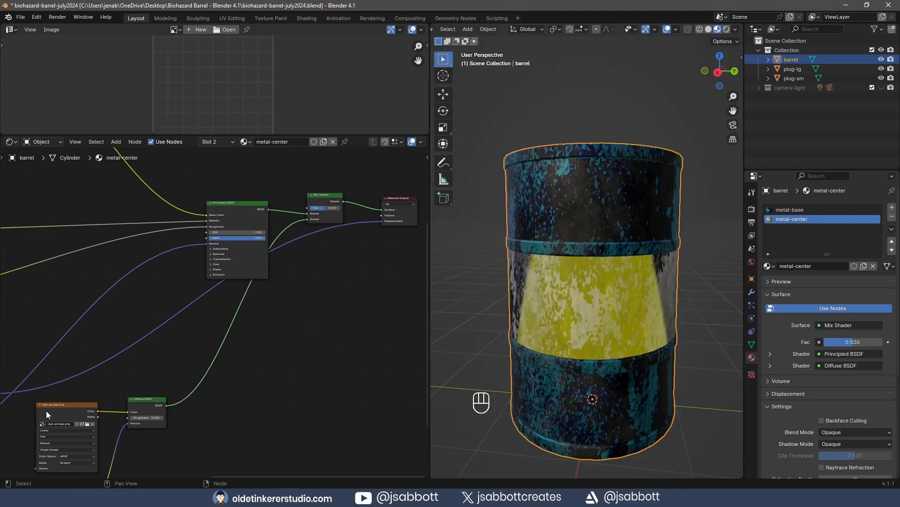
Show the sign-grunge.png image, enter Edit Mode on the barrel in front view and add a second UV map named decal.
click(45, 408)
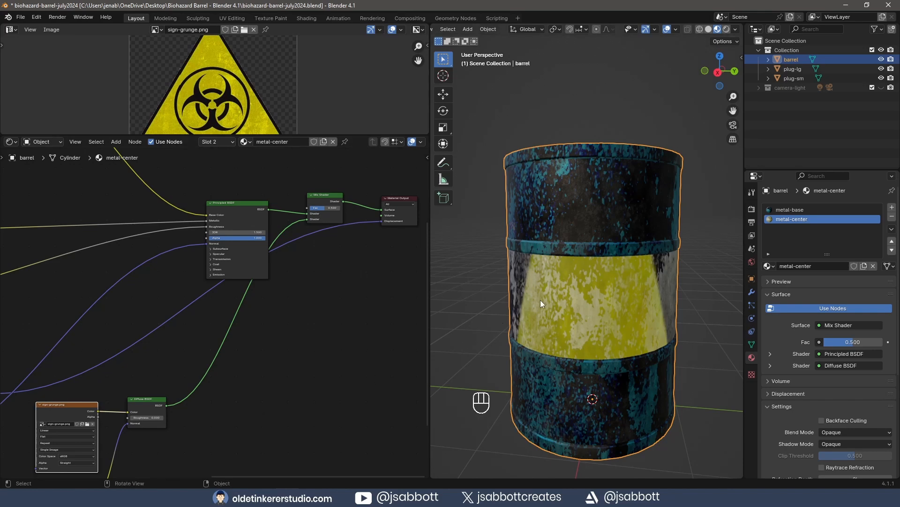
key(Tab)
key(KP_1)
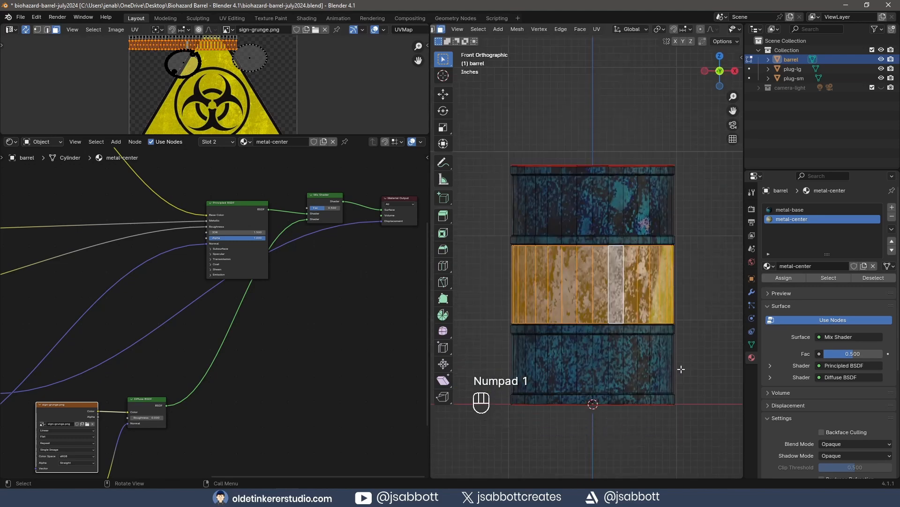
click(751, 346)
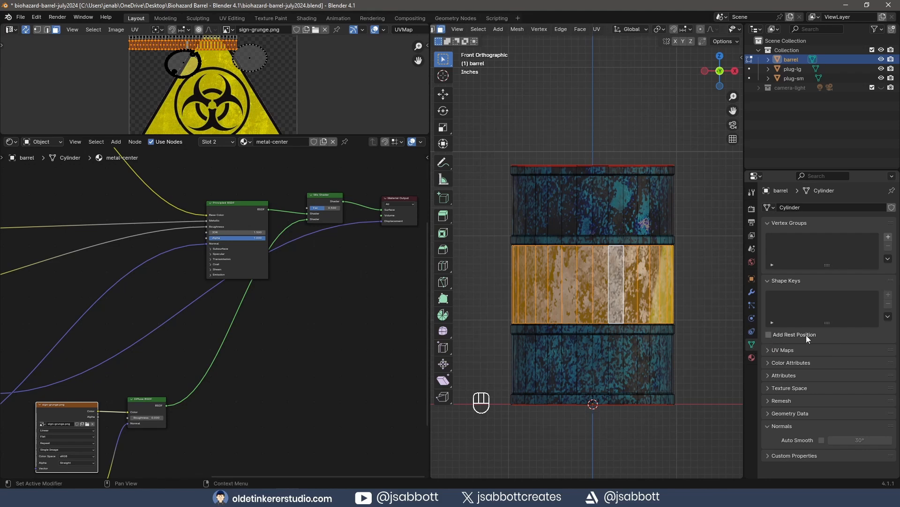
click(768, 350)
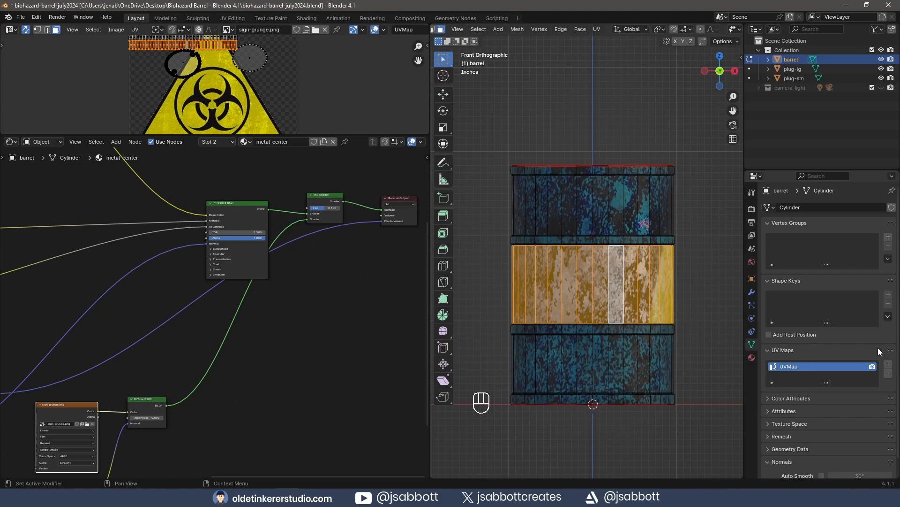
click(888, 364)
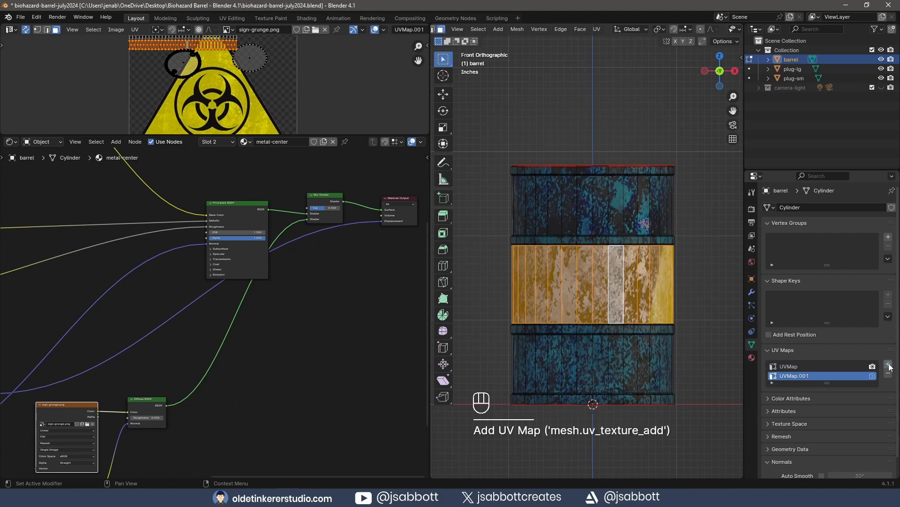
double_click(798, 376)
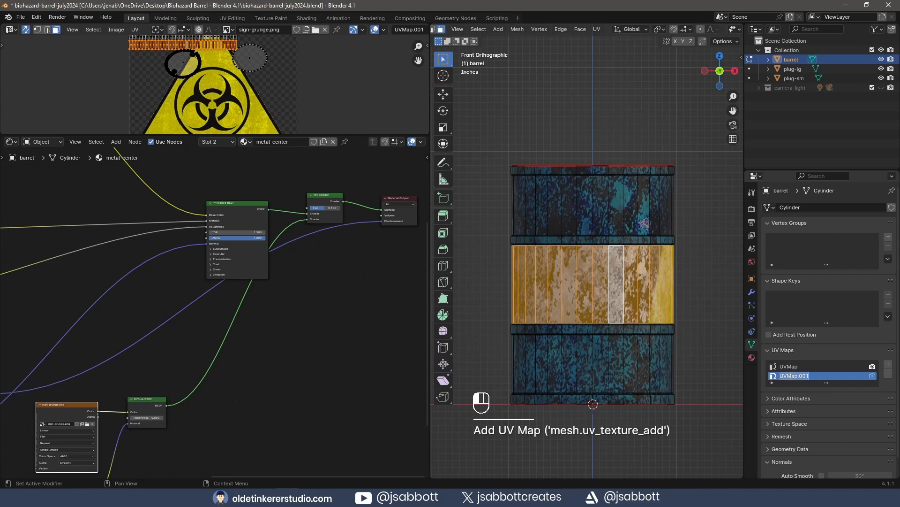
text(decal)
key(Return)
Select six adjacent faces in the middle of the barrel's center band on the front side.
click(563, 267)
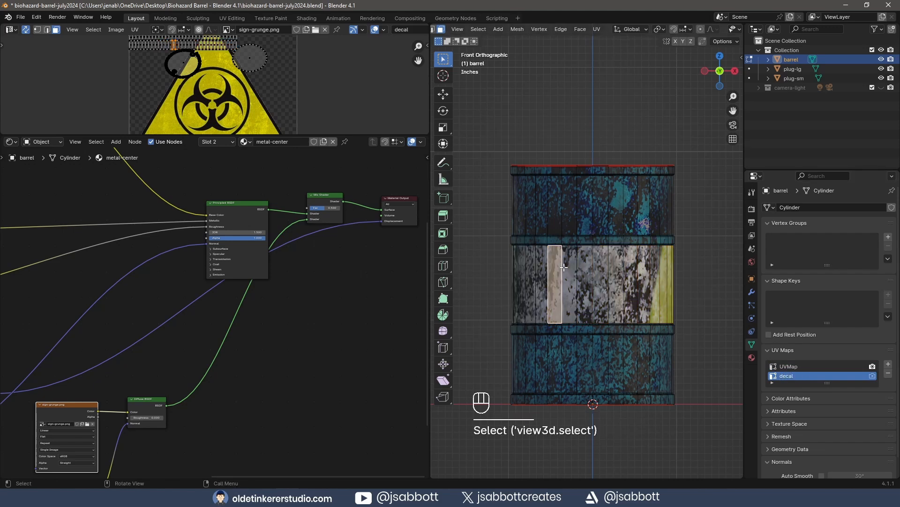
shift+click(571, 267)
shift+click(584, 267)
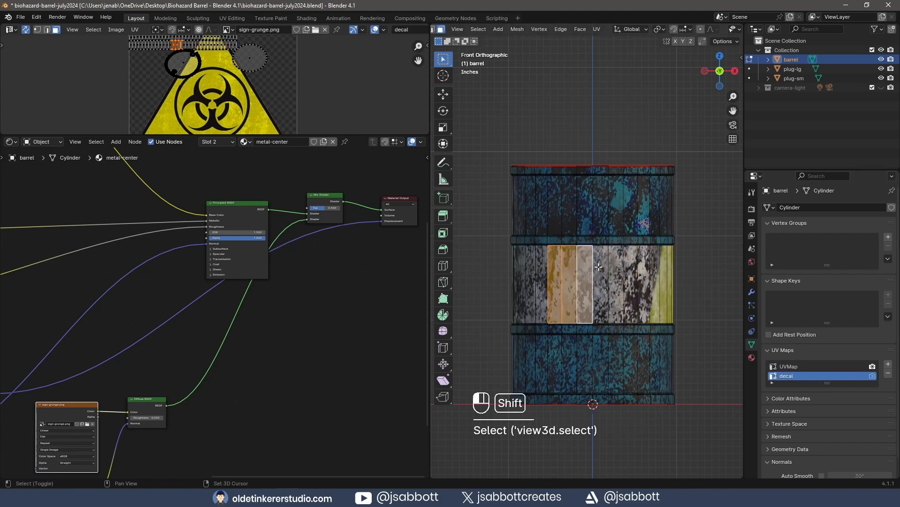
shift+click(599, 267)
shift+click(615, 266)
shift+click(628, 267)
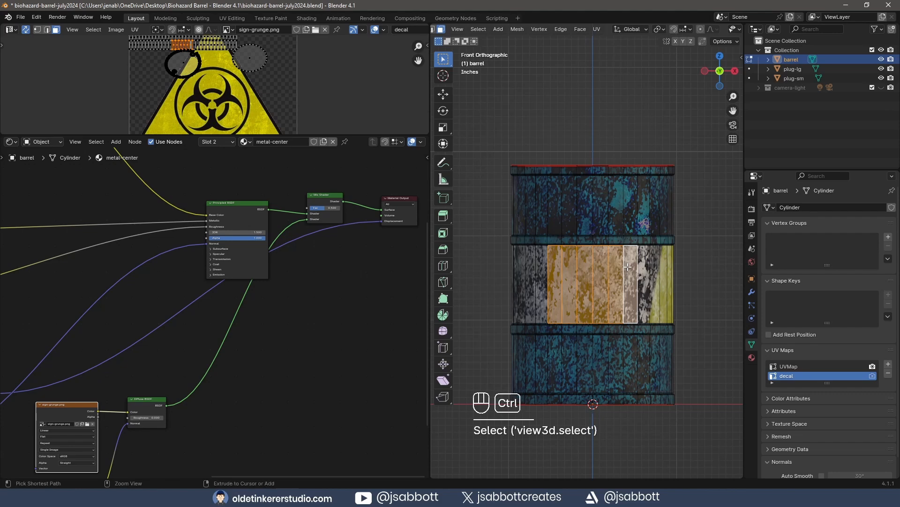
Add the six matching middle faces of the center band on the barrel's back side to the selection.
key(ctrl+KP_1)
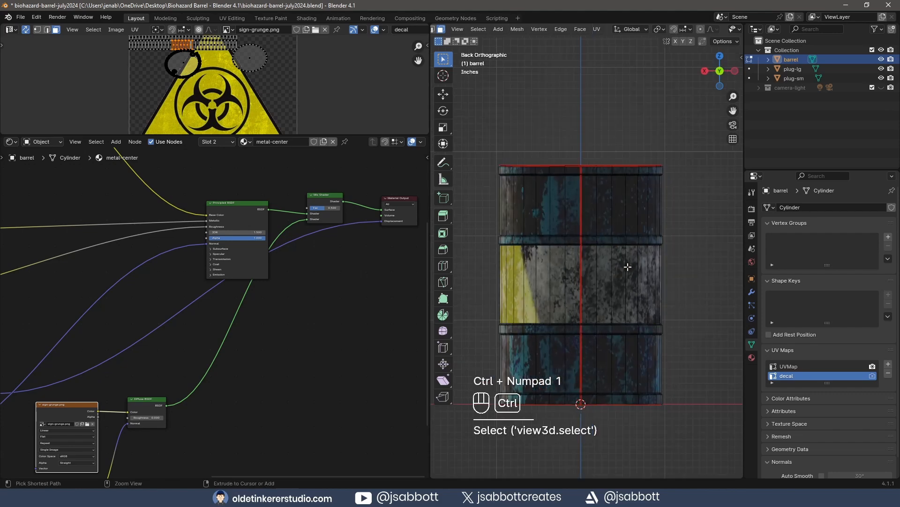
shift+click(544, 278)
shift+click(558, 279)
shift+click(573, 279)
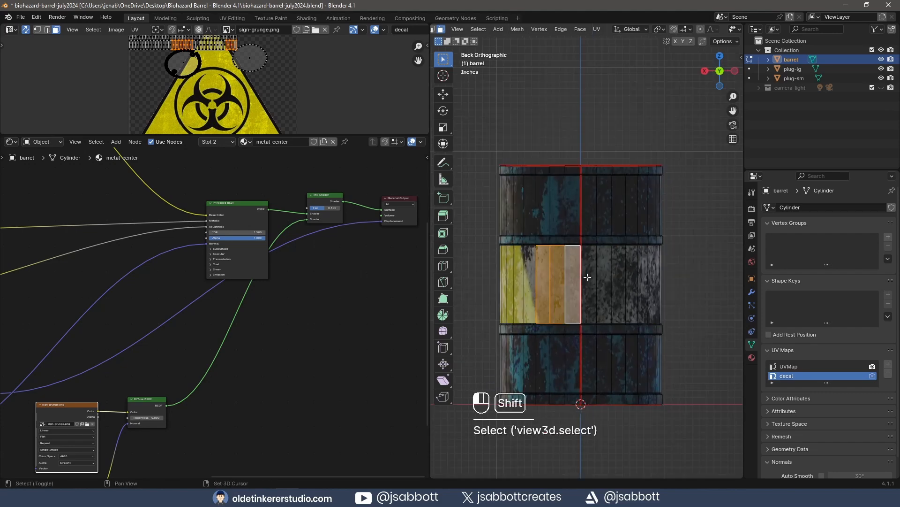
shift+click(589, 277)
shift+click(604, 275)
shift+click(618, 277)
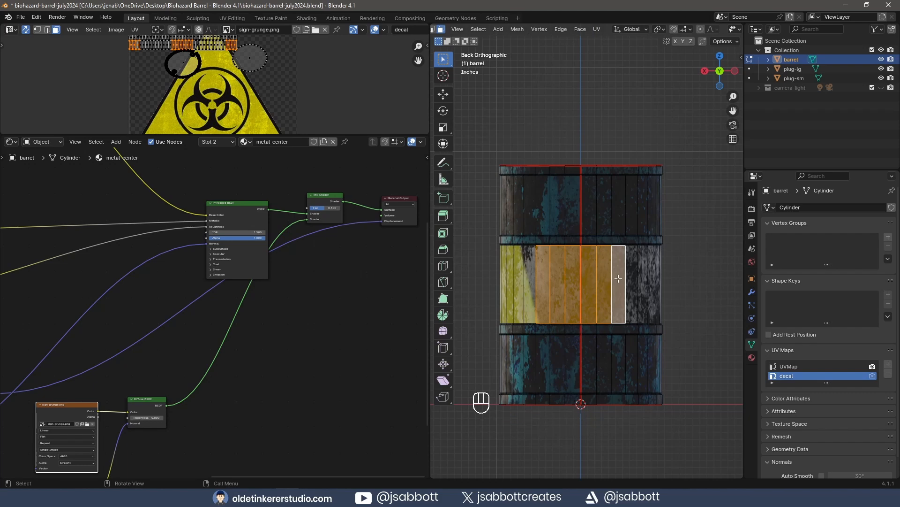
Unwrap the selected front and back faces in the decal UV map and move their islands along positive X clear of the sign image.
key(u)
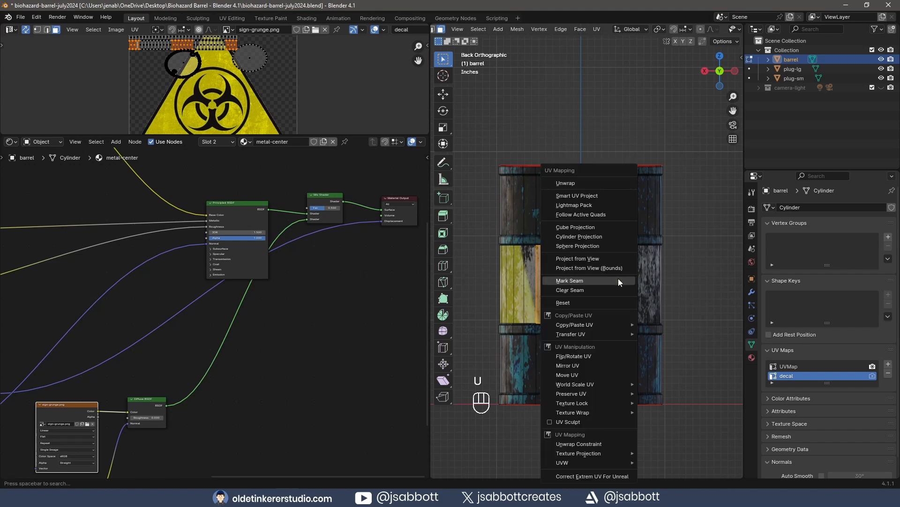
click(593, 183)
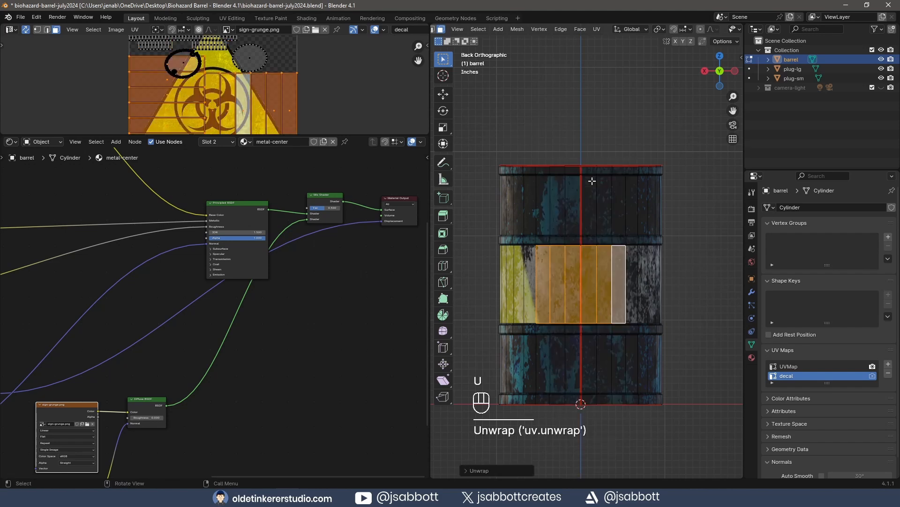
drag(351, 135, 351, 240)
key(g)
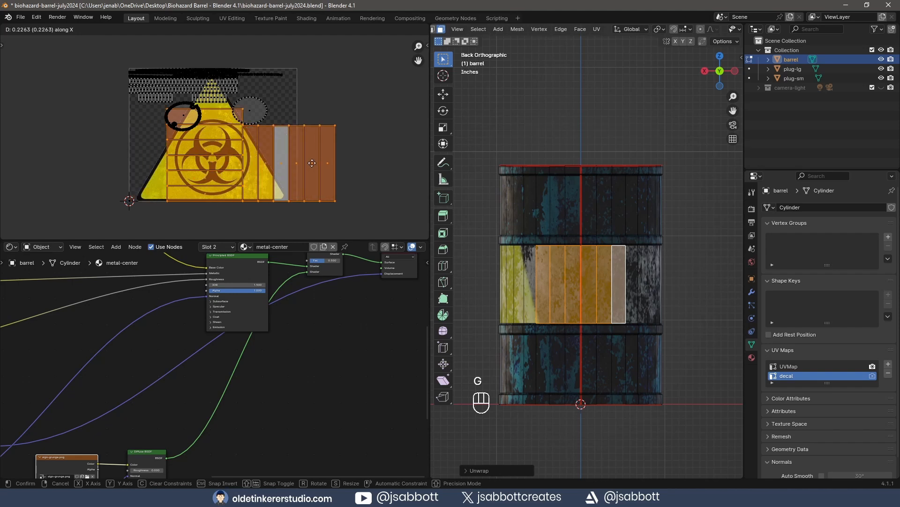
click(3, 164)
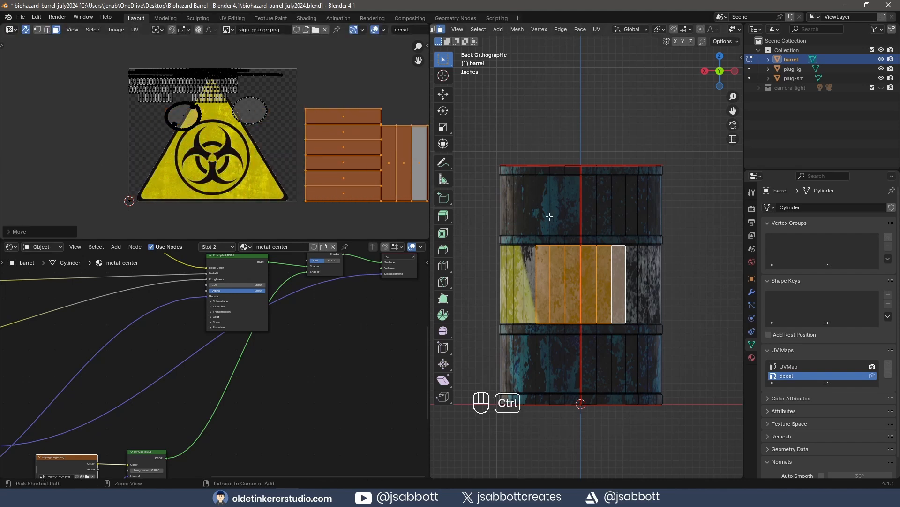
Invert the face selection and move the rest of the barrel's UV islands along negative X clear of the sign image.
key(ctrl+i)
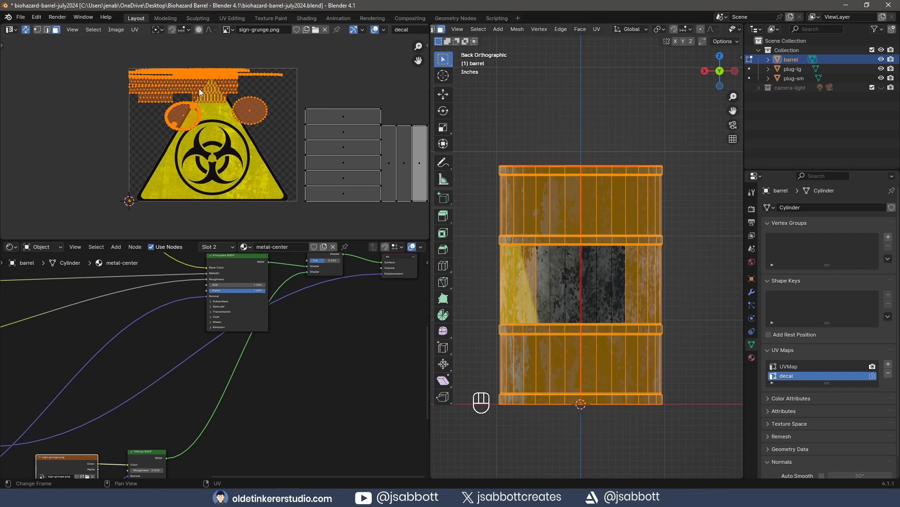
key(g)
key(x)
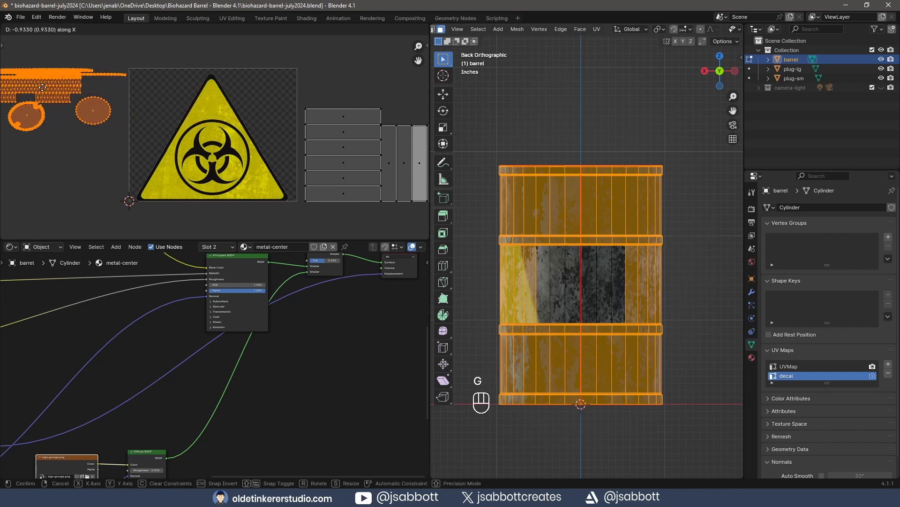
click(40, 86)
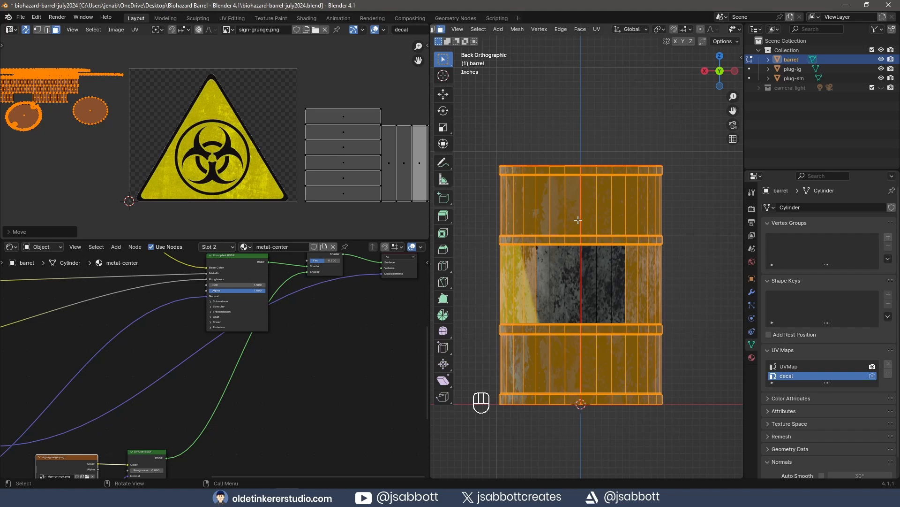
Invert the selection back to the decal faces and move their UV islands along negative X onto the sign image.
key(ctrl+i)
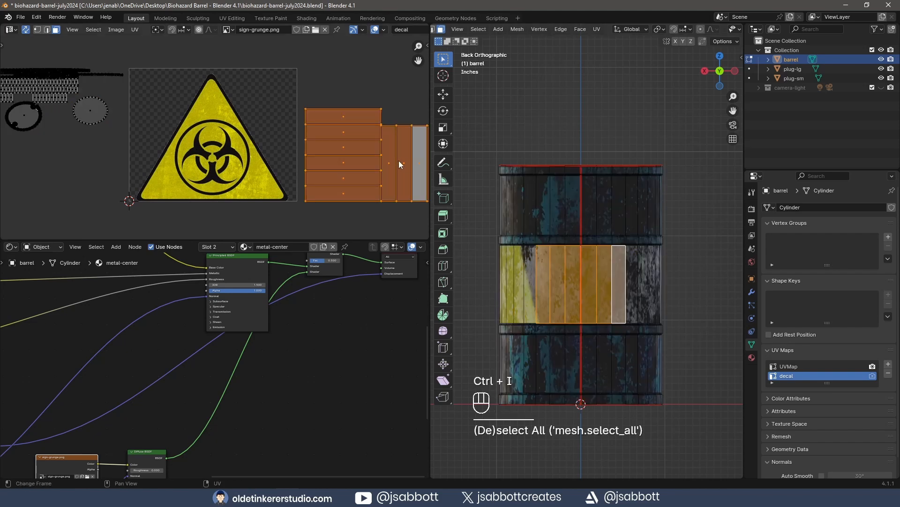
key(g)
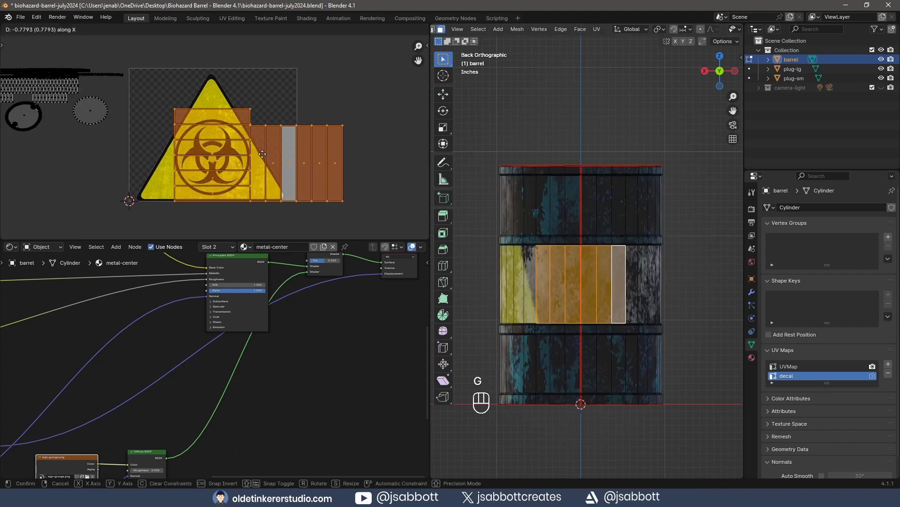
click(220, 153)
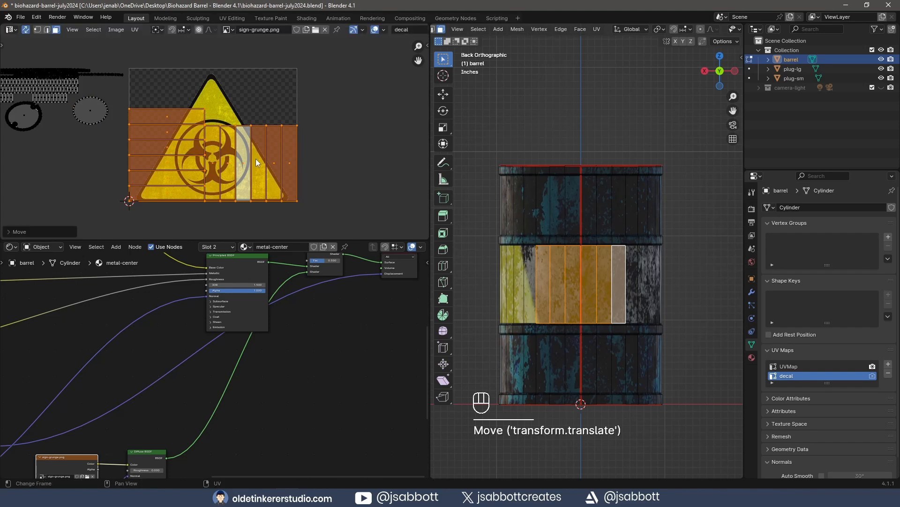
Rotate the six stacked horizontal UV islands by 90° and move them directly over the six vertical ones.
click(346, 166)
drag(157, 96, 181, 200)
text(r90)
key(Return)
key(g)
click(269, 210)
Move all the overlapping decal islands over the sign image and scale them along X to span the image's full width.
drag(193, 110, 318, 219)
key(g)
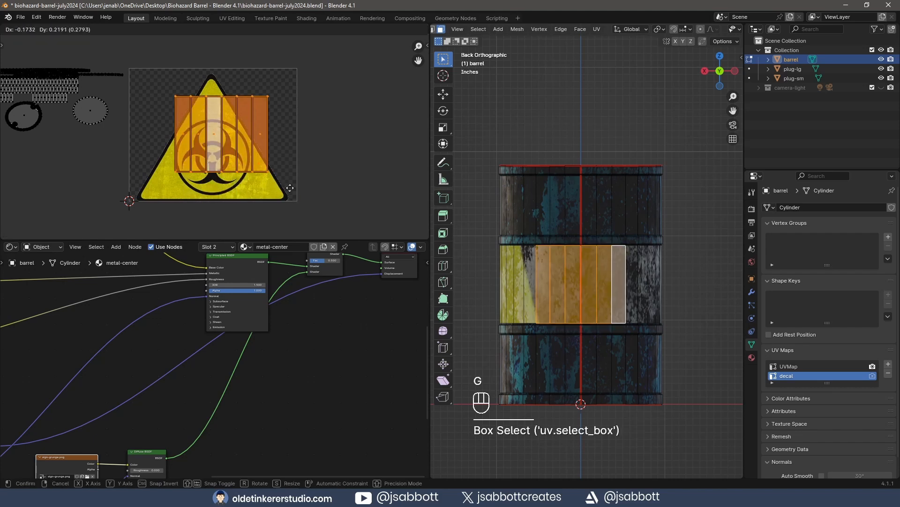
click(281, 190)
key(s)
key(x)
click(7, 195)
key(g)
key(x)
click(24, 194)
Scale the decal islands along Y and shift them vertically so they fill the sign image's full height.
key(s)
key(y)
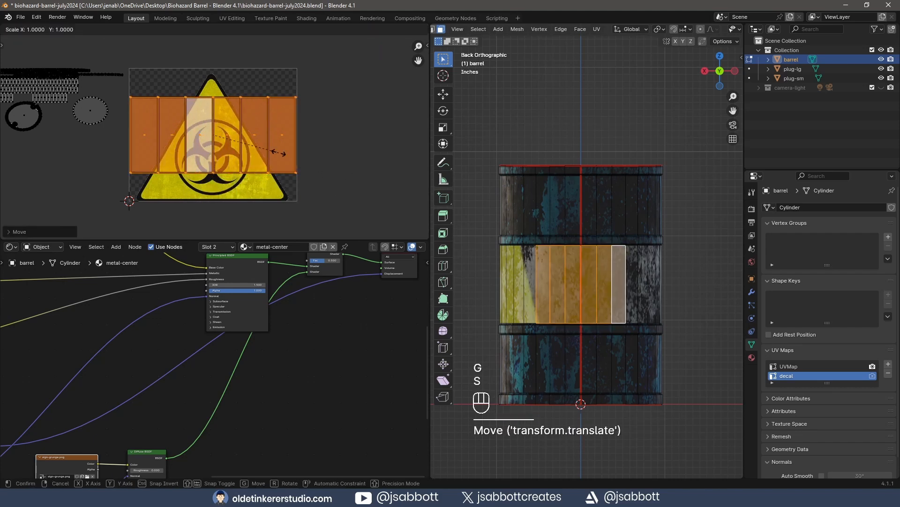
click(327, 141)
key(g)
key(y)
click(326, 130)
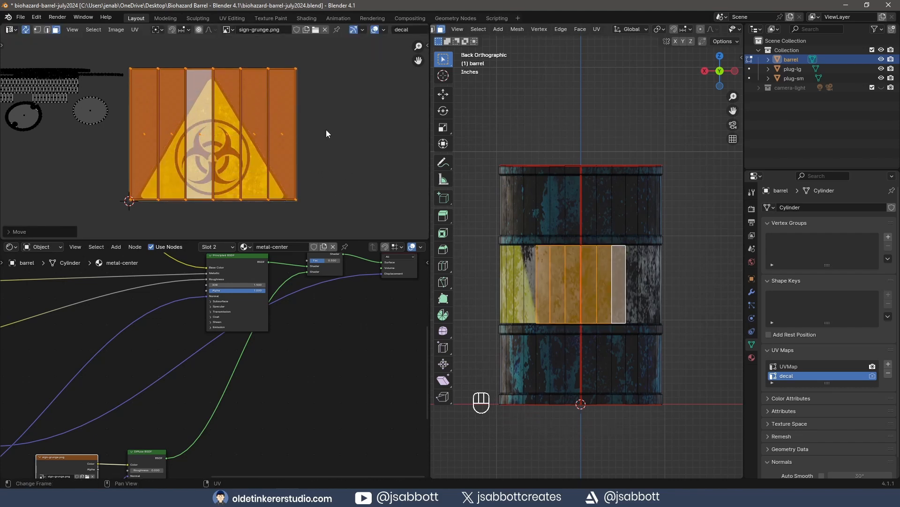
Add a UV Map node near the Mapping node in the metal-center material and set it to UVMap.
click(170, 364)
scroll(171, 367, up, 4)
scroll(174, 371, up, 1)
key(shift+a)
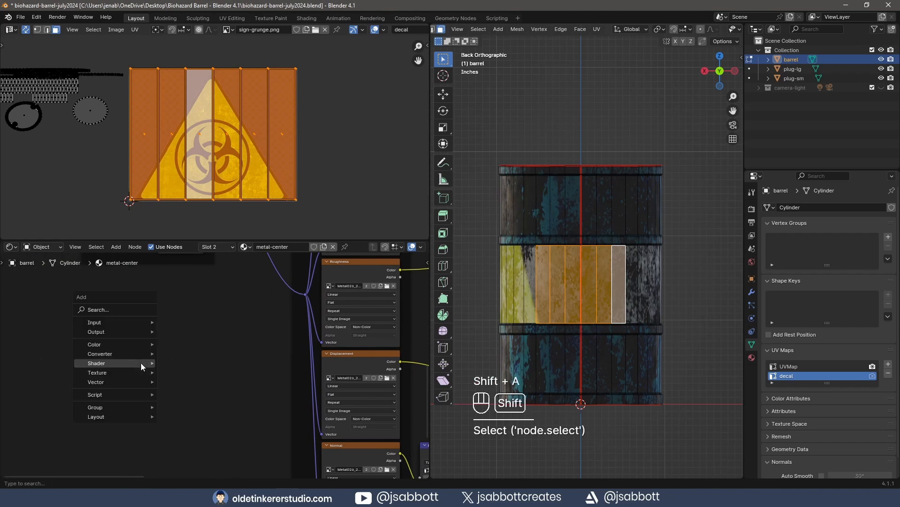
mouse_move(128, 323)
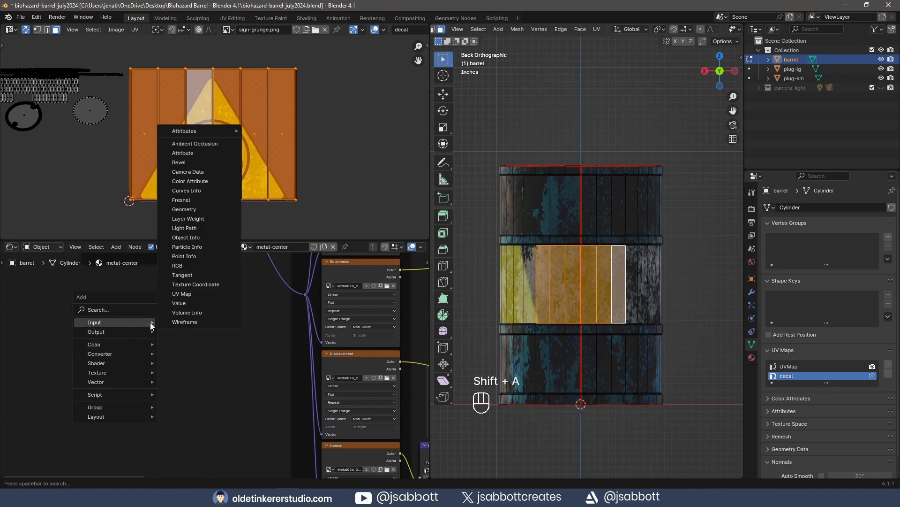
click(193, 293)
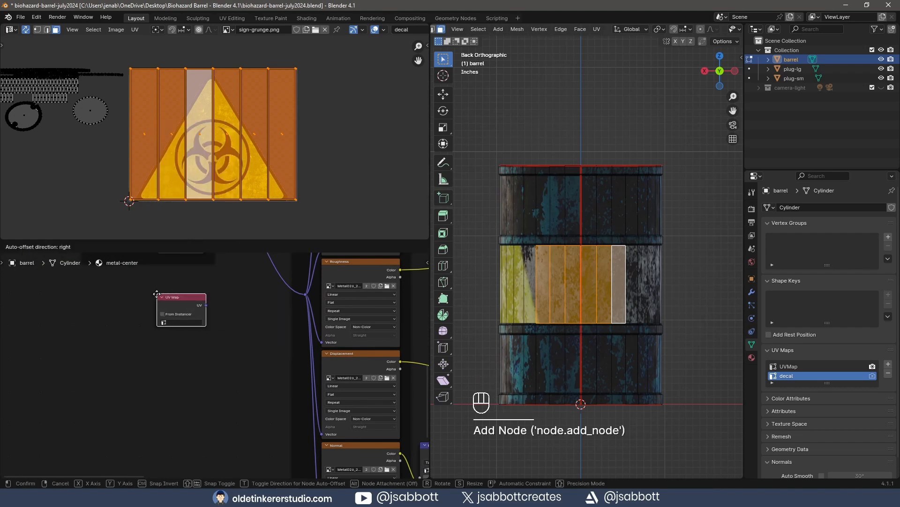
click(158, 294)
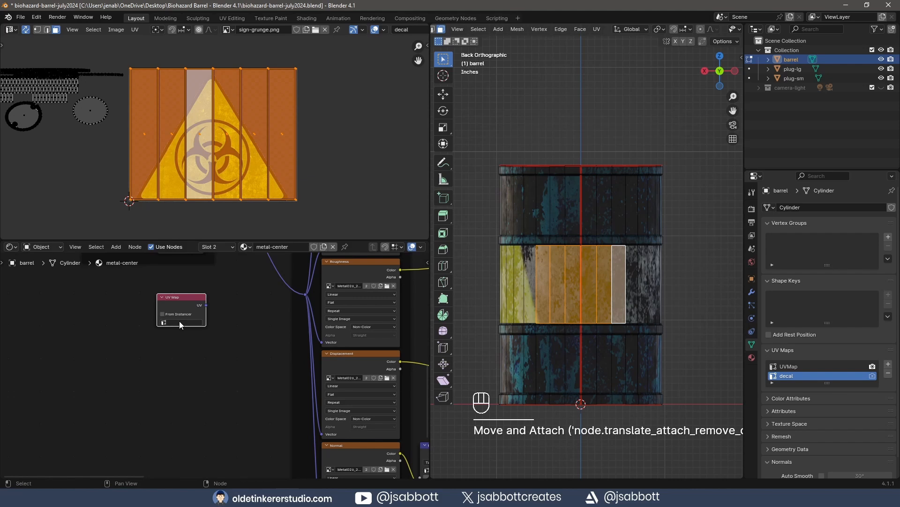
scroll(180, 323, up, 2)
click(159, 301)
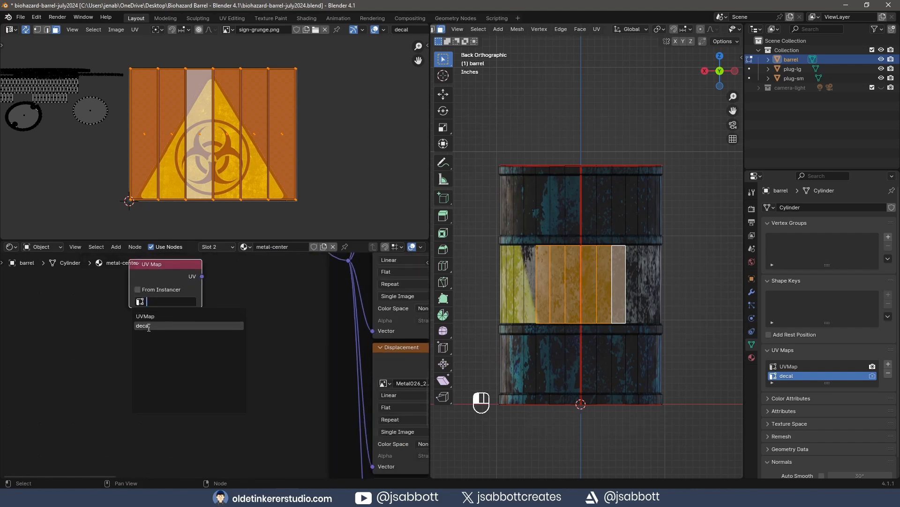
click(144, 317)
scroll(185, 361, down, 2)
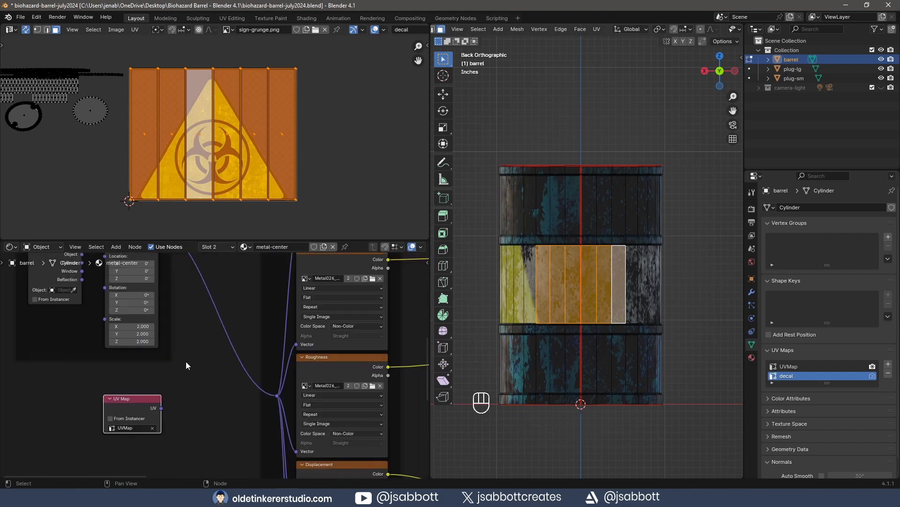
Insert a Mix Color node on the link from Mapping to the textures and connect the UV Map node to its B input.
key(shift+a)
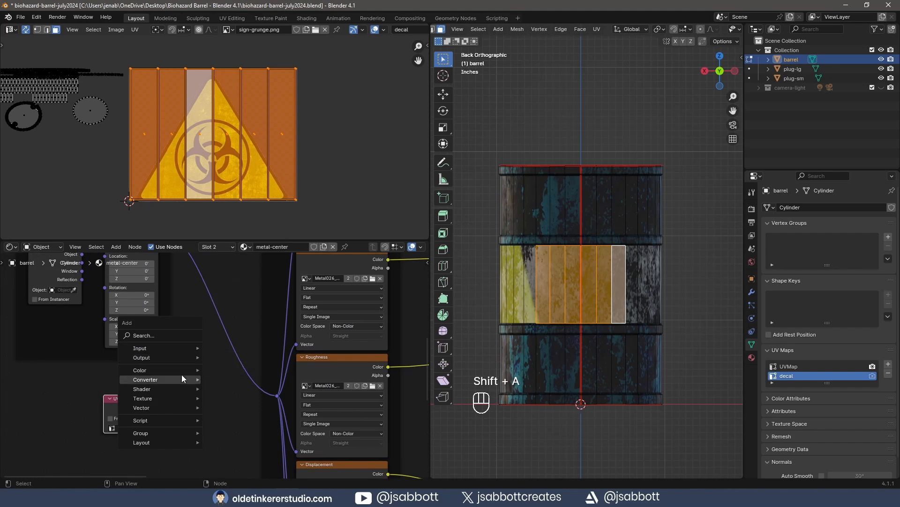
mouse_move(181, 368)
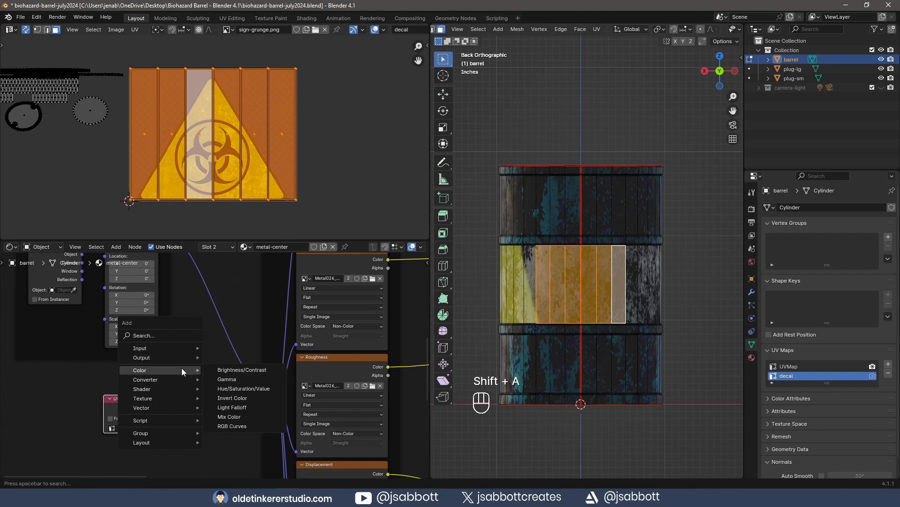
click(240, 415)
click(201, 337)
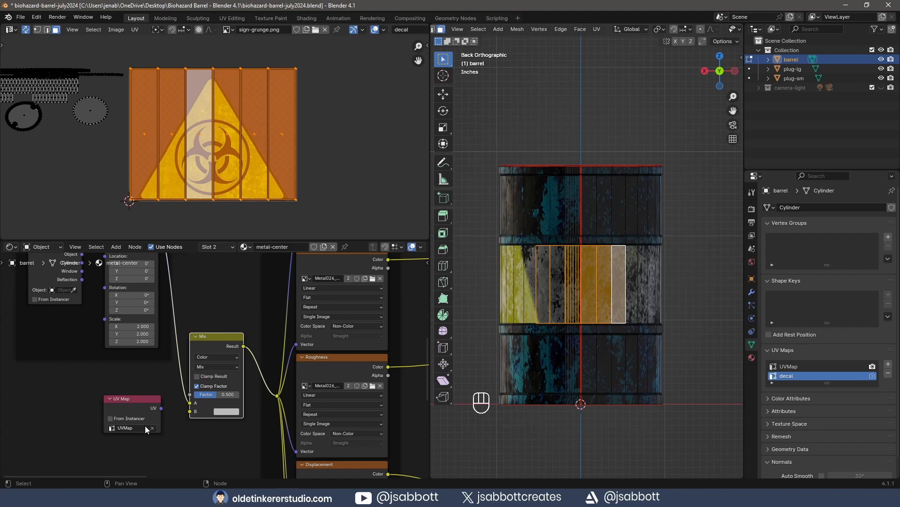
drag(162, 408, 190, 411)
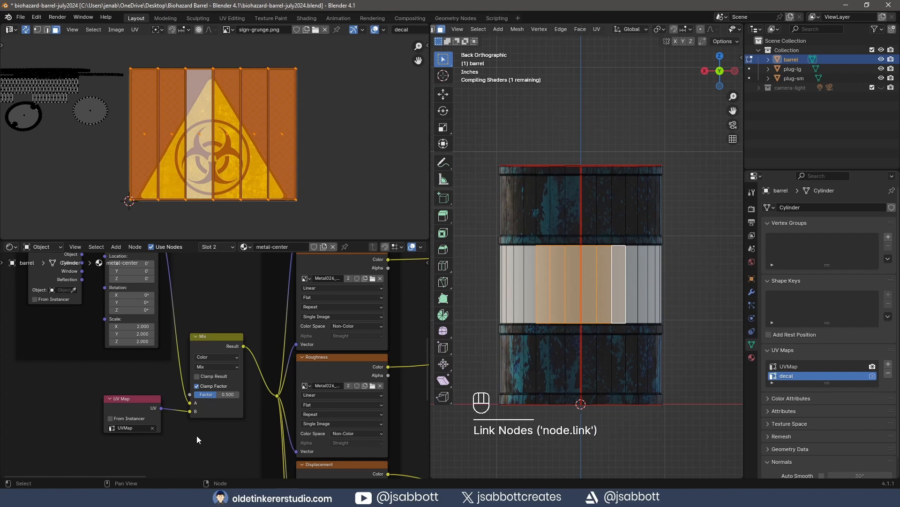
Add a second UV Map node to the metal-center material and set it to decal.
middle_drag(197, 439, 199, 317)
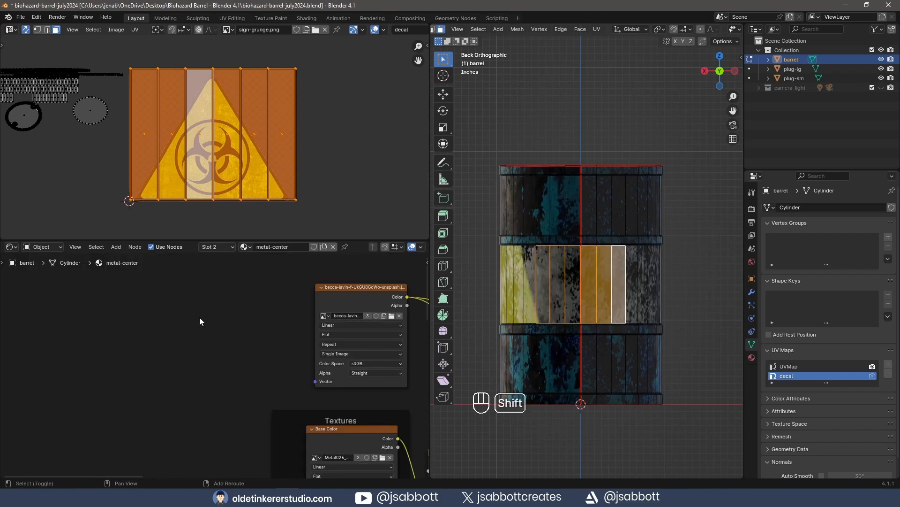
key(shift+a)
mouse_move(199, 317)
mouse_move(195, 294)
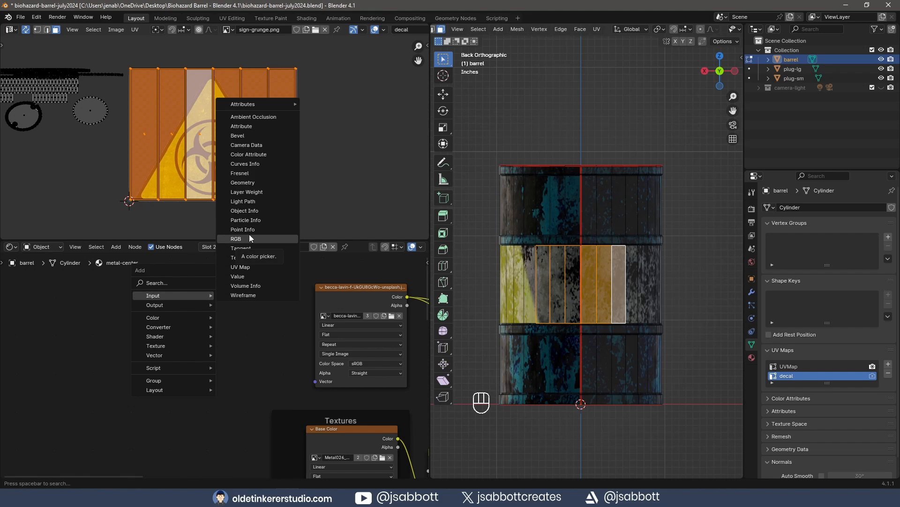
click(250, 267)
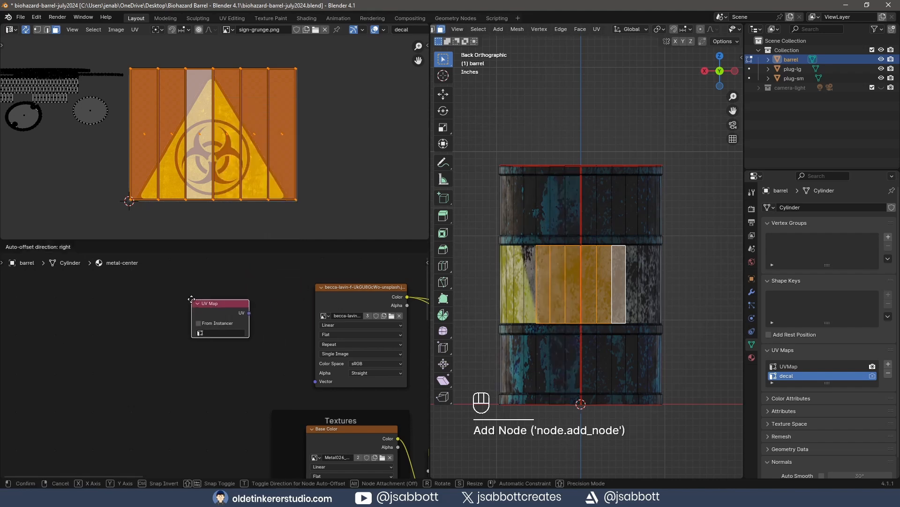
click(192, 299)
scroll(145, 356, up, 2)
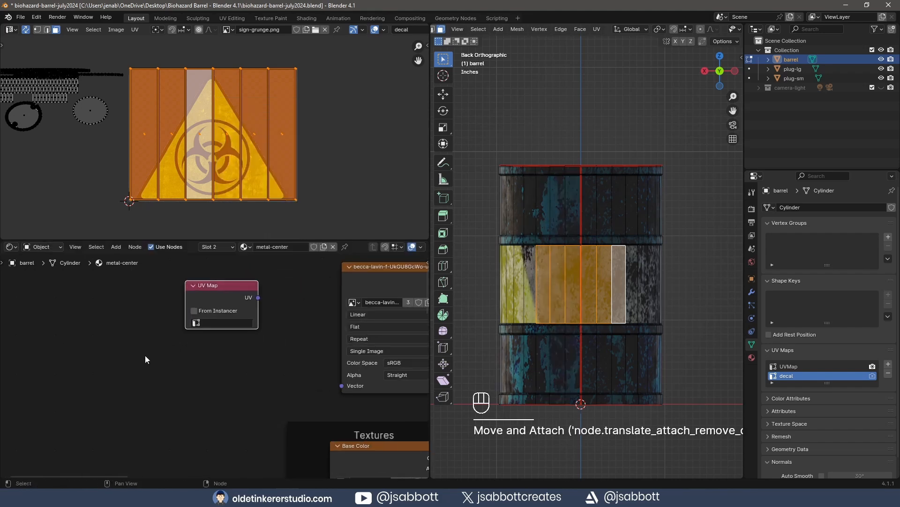
click(213, 320)
click(239, 346)
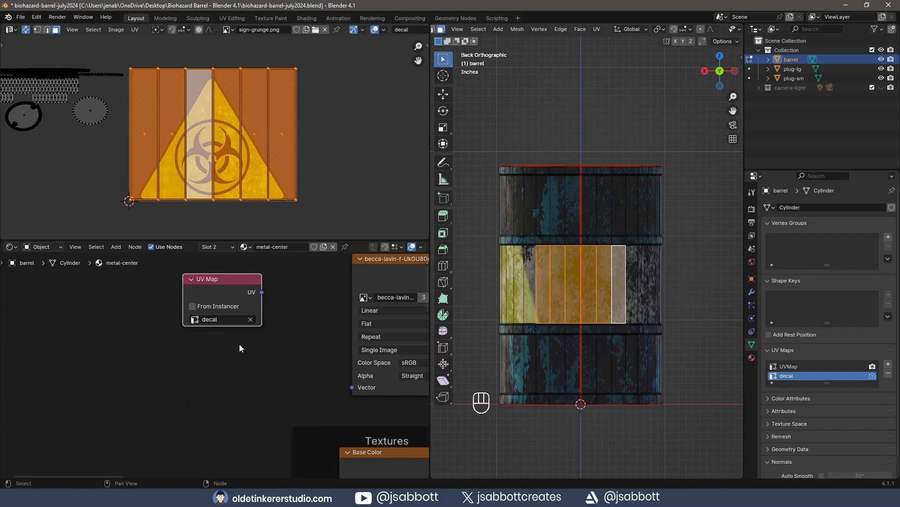
Place the decal UV Map node beside the sign textures and connect its UV output to the Vector inputs of sign-grunge.png and sign-grunge-normal.png.
scroll(254, 354, down, 2)
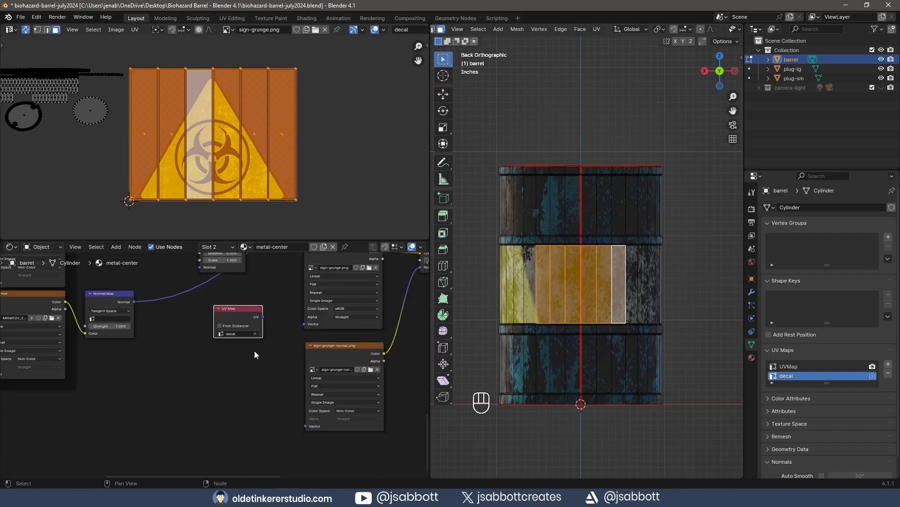
scroll(254, 350, up, 1)
middle_drag(273, 331, 250, 374)
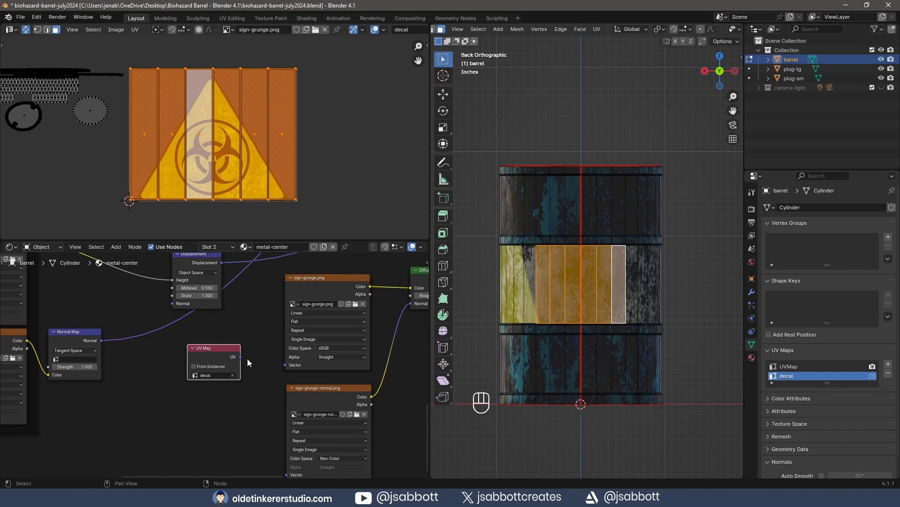
drag(241, 356, 285, 364)
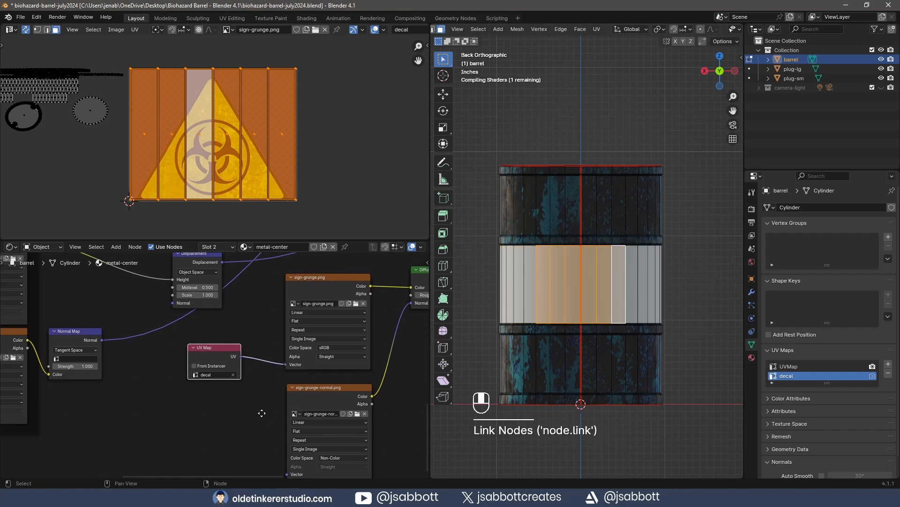
middle_drag(243, 375, 237, 346)
mouse_move(234, 325)
mouse_down()
mouse_move(265, 440)
mouse_move(280, 442)
mouse_up()
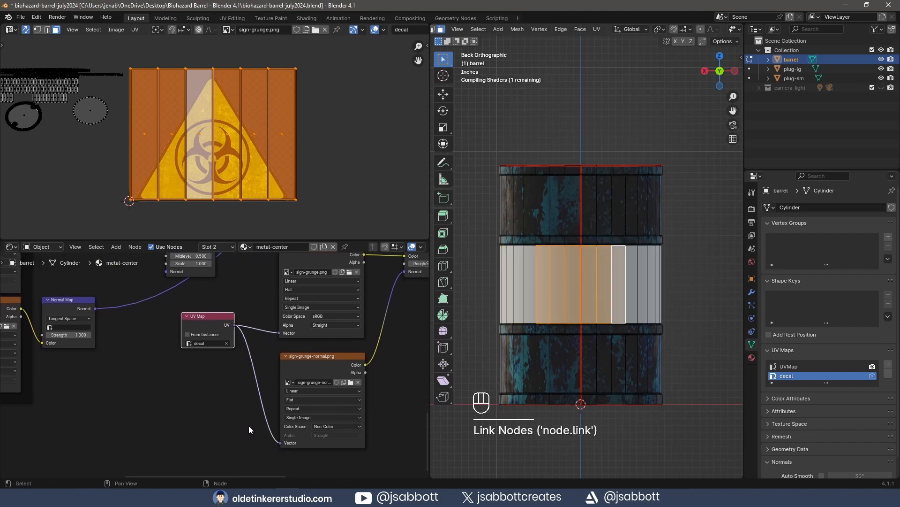
Set the extension mode of both the sign-grunge.png and sign-grunge-normal.png texture nodes to Clip.
click(304, 298)
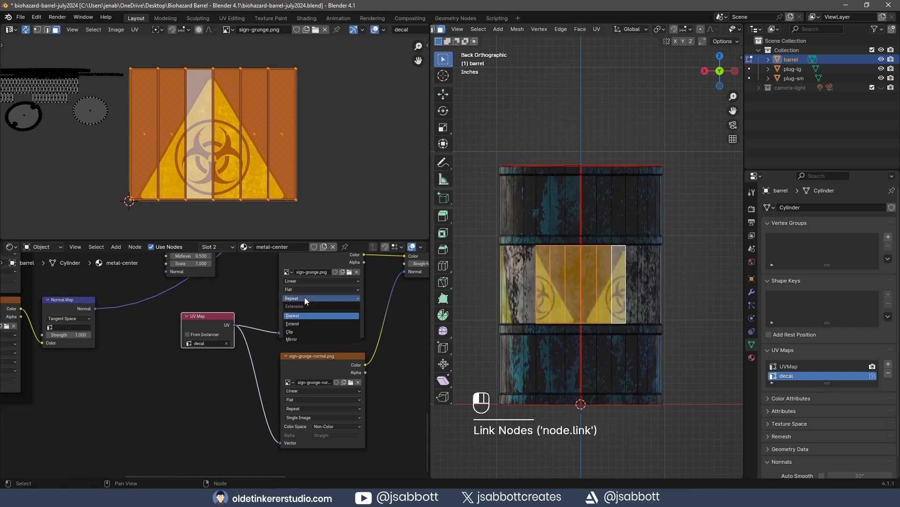
click(302, 331)
click(315, 408)
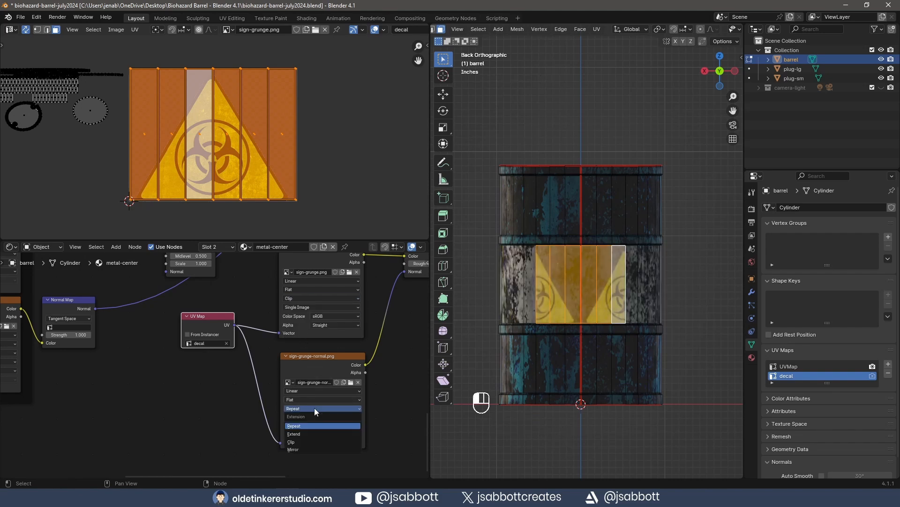
click(309, 441)
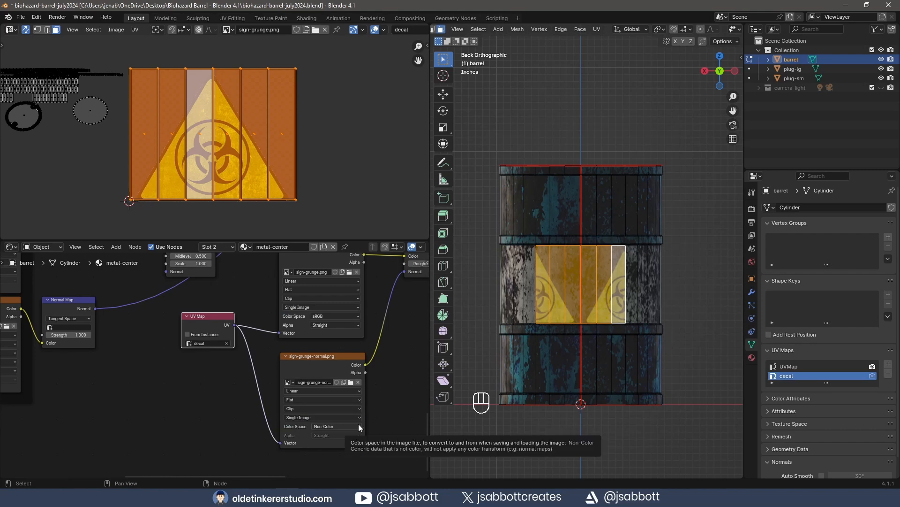
Select the three decal faces left of the barrel's centre line in back view and move their UV islands along positive X off the sign image.
click(543, 284)
shift+click(557, 284)
shift+click(573, 284)
key(g)
click(378, 170)
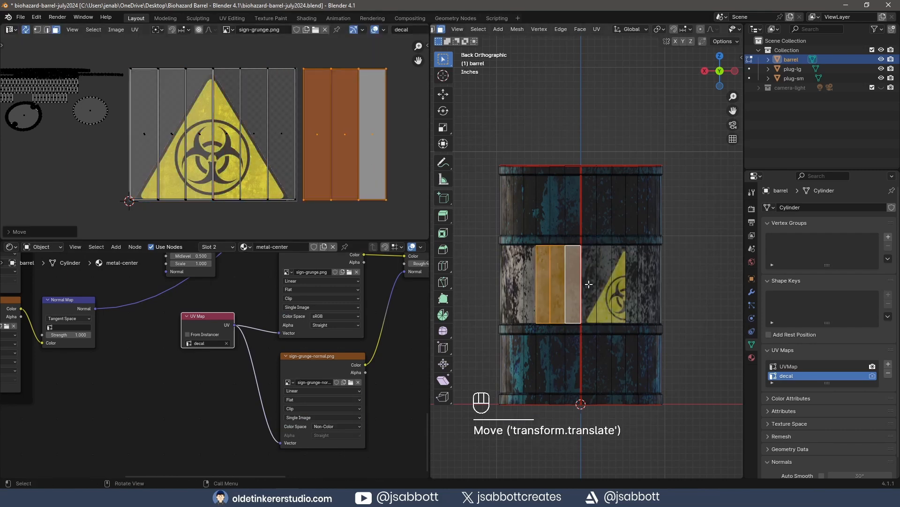
Move the UVs of the three faces right of centre onto the sign's right half and the set-aside islands onto its left half.
click(589, 283)
shift+click(604, 282)
shift+click(618, 282)
key(g)
shift+click(351, 164)
drag(399, 214, 310, 118)
key(g)
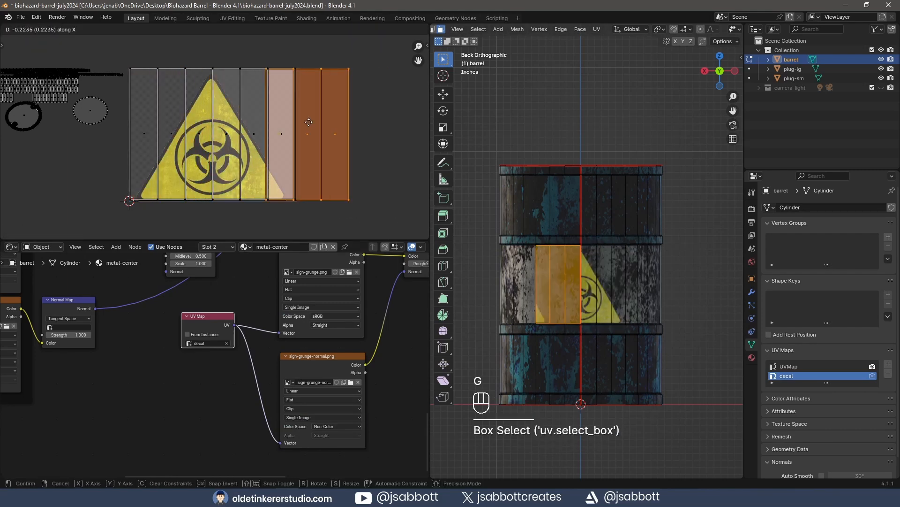
shift+click(160, 119)
Select the six decal faces on the opposite side of the barrel and rotate their UV islands by 180°.
middle_drag(492, 270, 687, 269)
click(537, 268)
shift+click(552, 267)
shift+click(569, 266)
shift+click(589, 265)
shift+click(606, 265)
key(r)
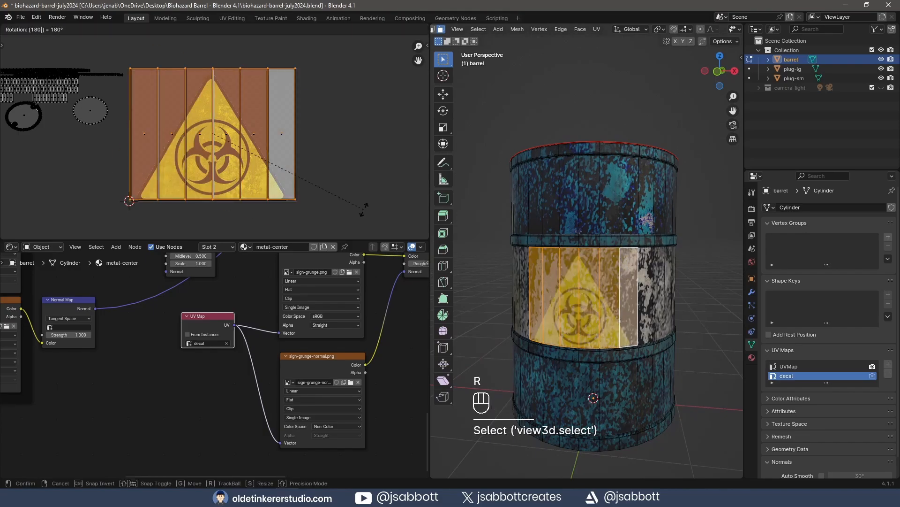